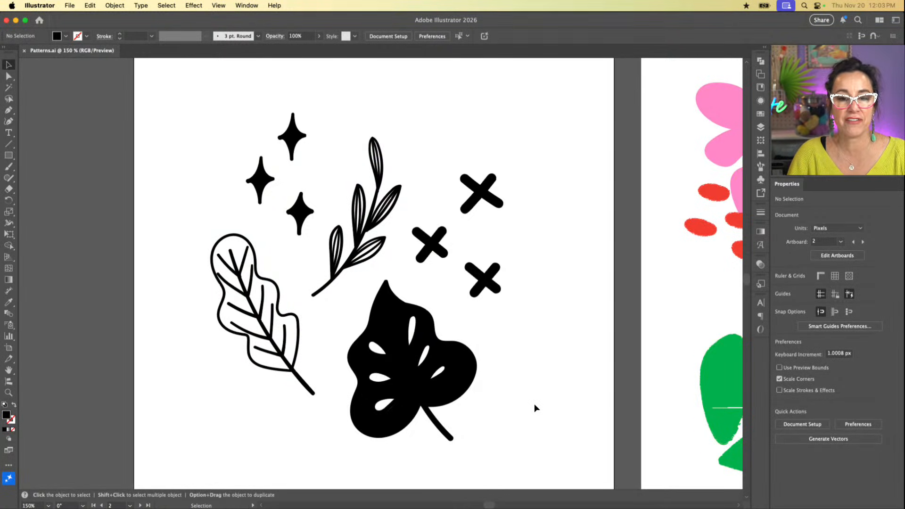
Step: Examine the black motifs on Artboard 2, checking the outlined leaf and sprig groups, and the colored motifs on Artboard 1
scroll(405, 352, "up", 2)
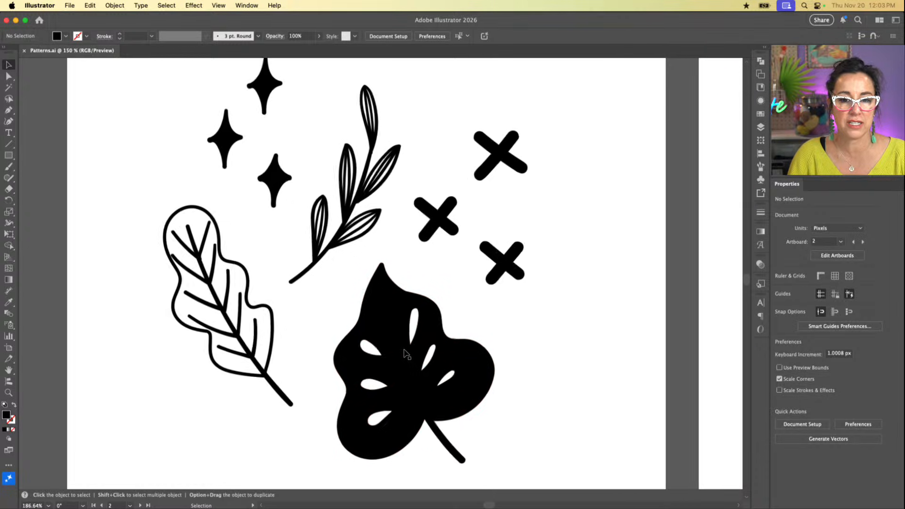
scroll(435, 354, "up", 1)
scroll(435, 355, "right", 2)
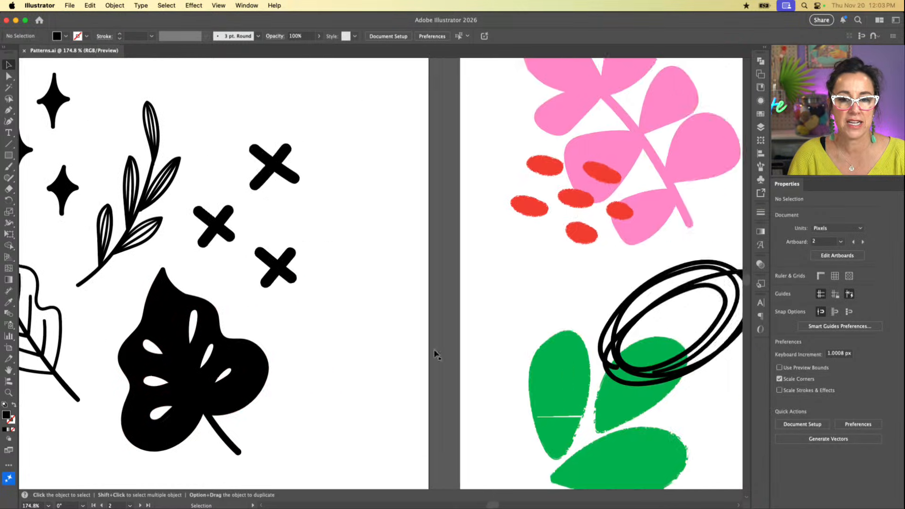
scroll(434, 353, "left", 6)
scroll(452, 347, "right", 1)
scroll(495, 340, "down", 3)
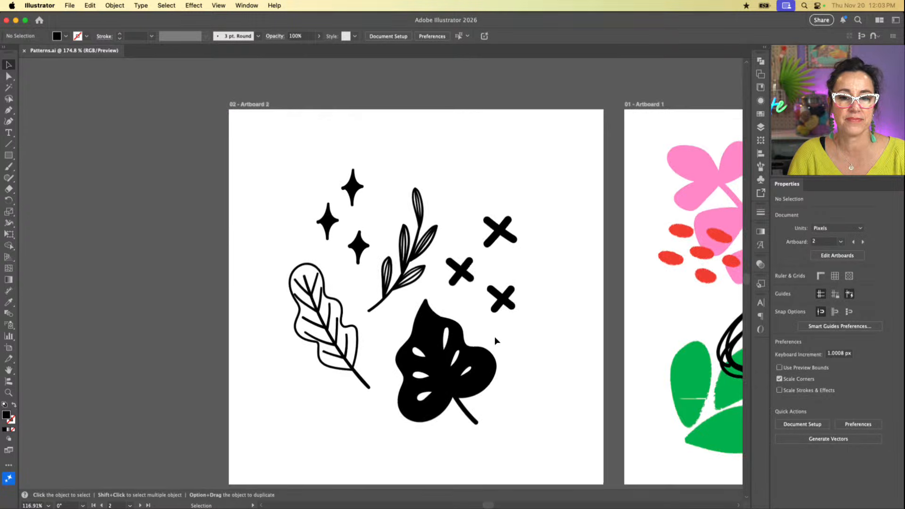
scroll(494, 336, "up", 2)
left_click(424, 358)
left_click(313, 349)
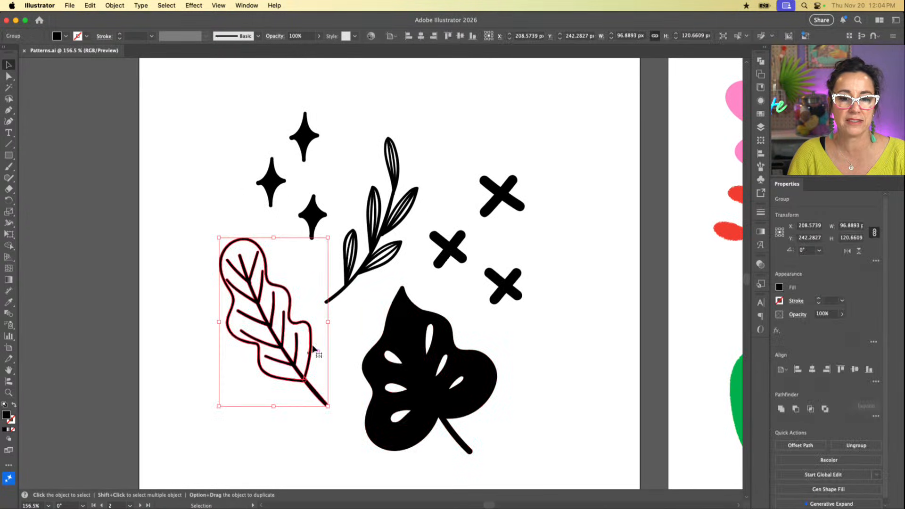
left_click(359, 268)
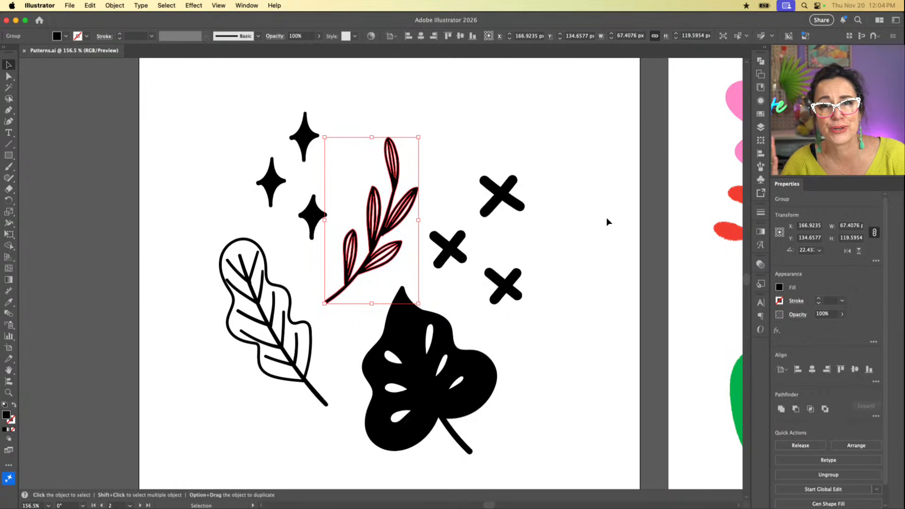
left_click(552, 119)
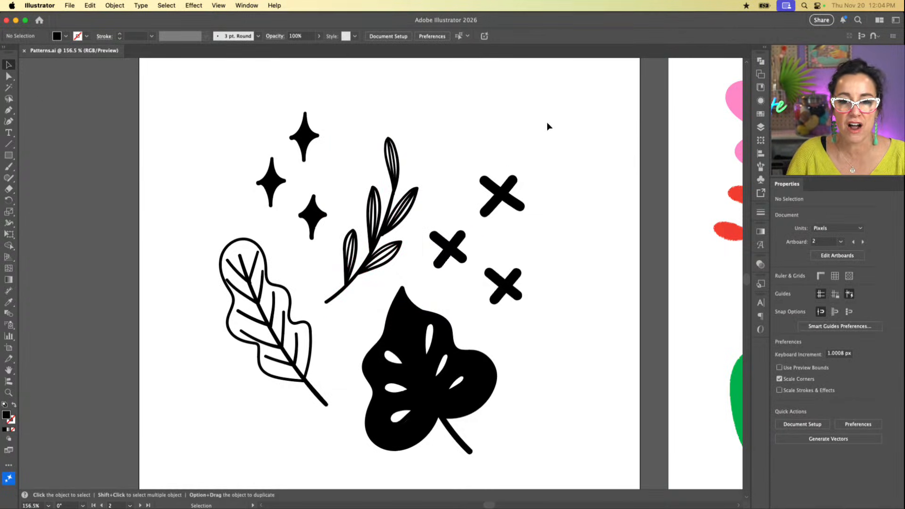
Step: Try to make a pattern from all the black motifs on Artboard 2
left_click_drag(568, 107, 205, 473)
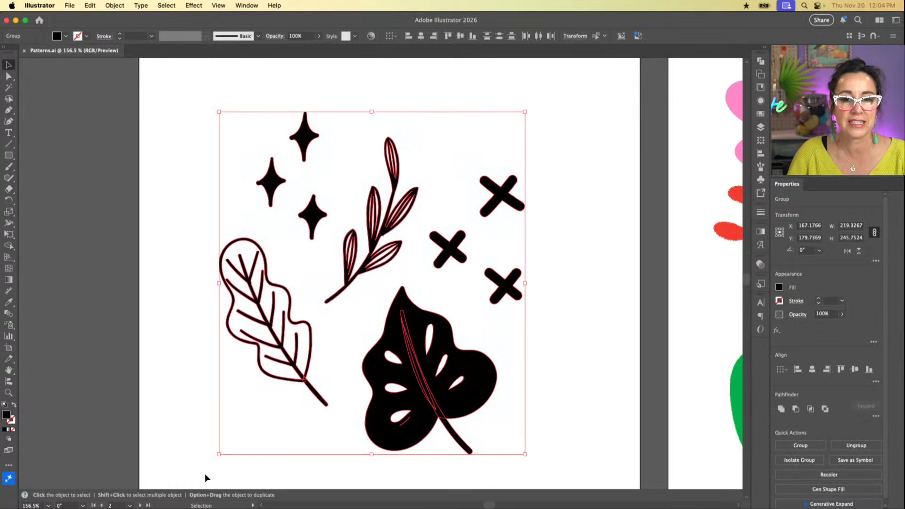
scroll(493, 332, "right", 10)
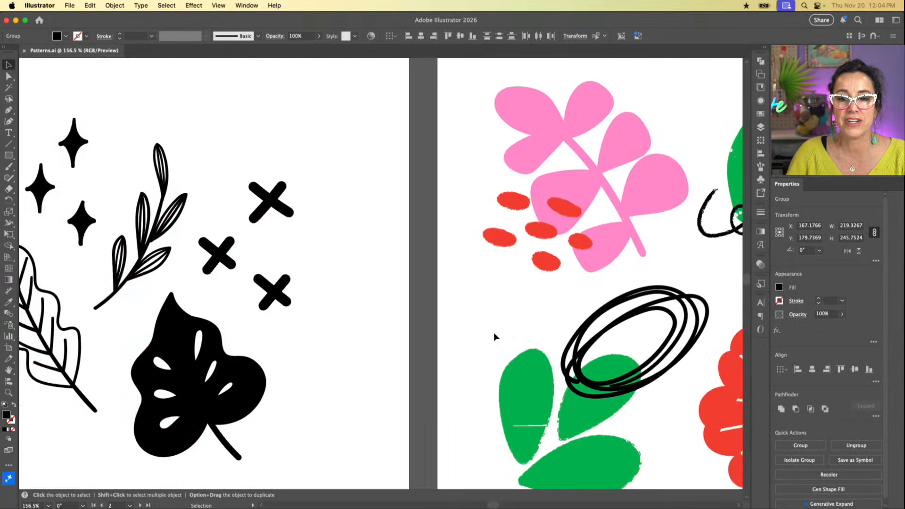
scroll(651, 253, "right", 10)
scroll(652, 253, "down", 4)
scroll(652, 253, "left", 11)
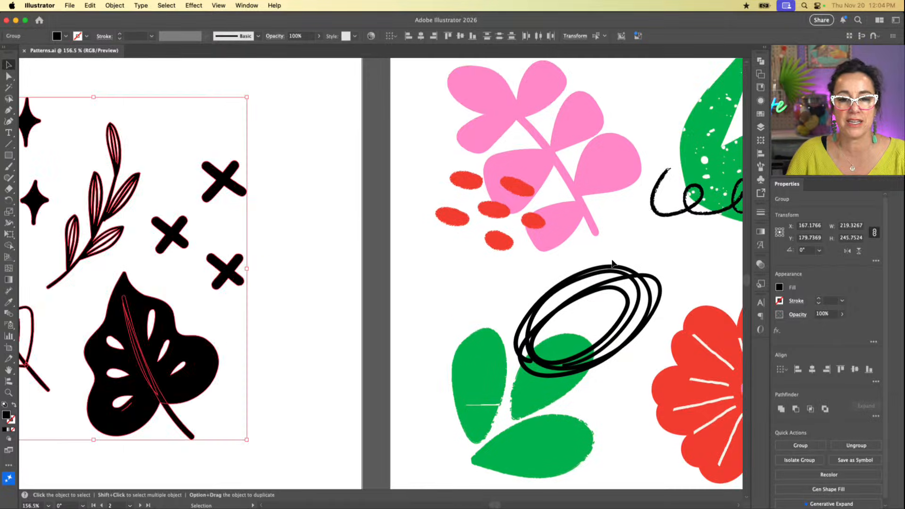
scroll(385, 278, "left", 8)
scroll(385, 278, "left", 1)
scroll(385, 278, "right", 1)
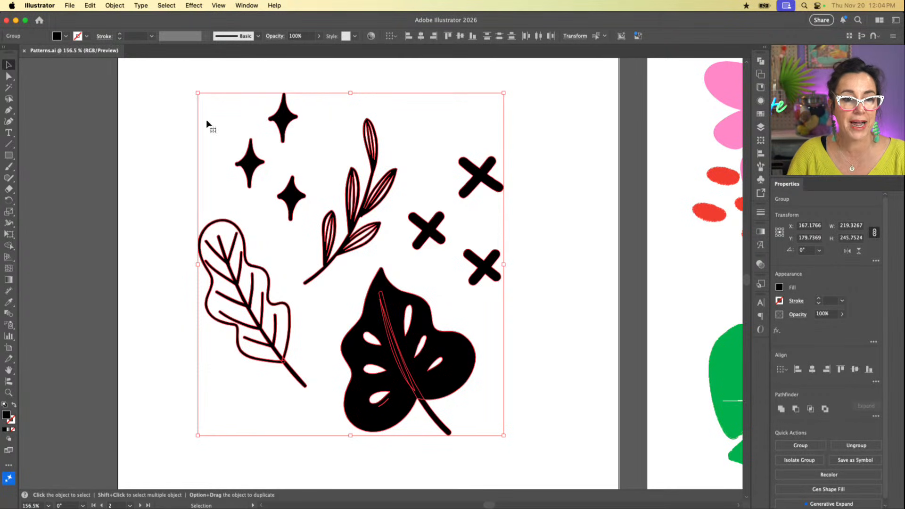
left_click(115, 5)
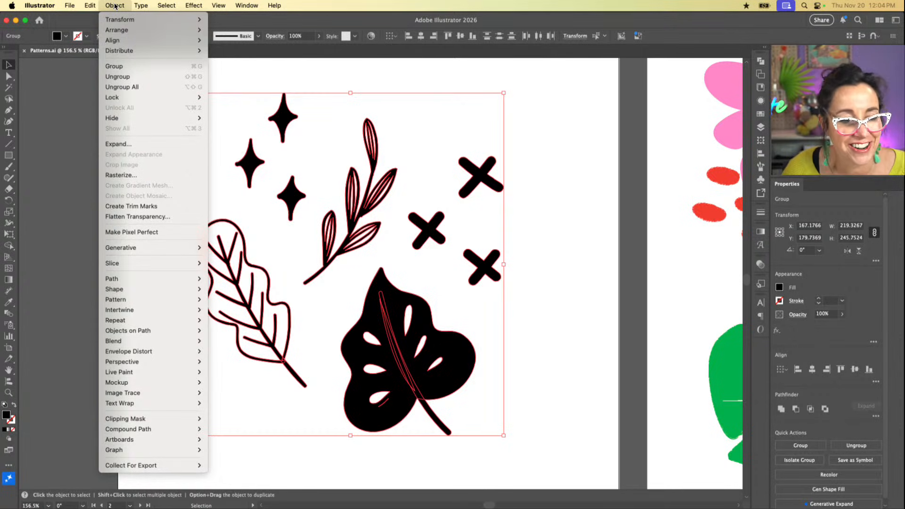
mouse_move(127, 250)
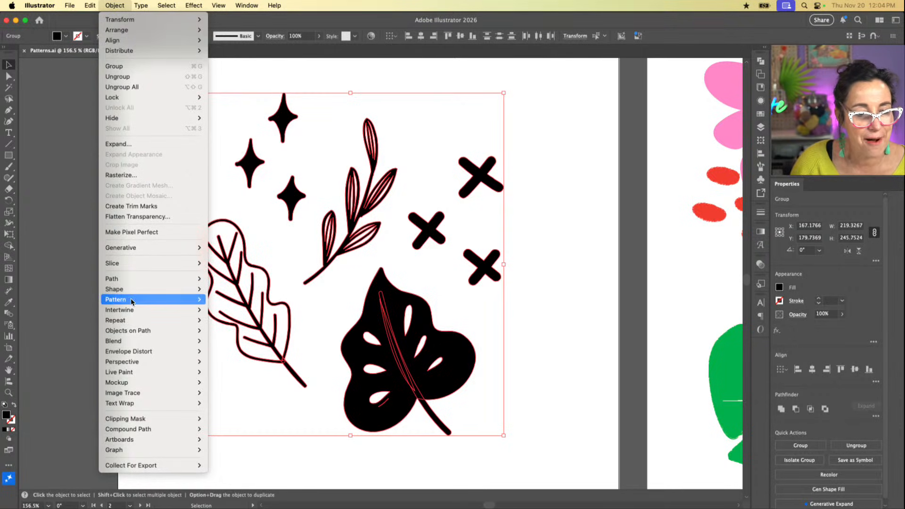
mouse_move(132, 302)
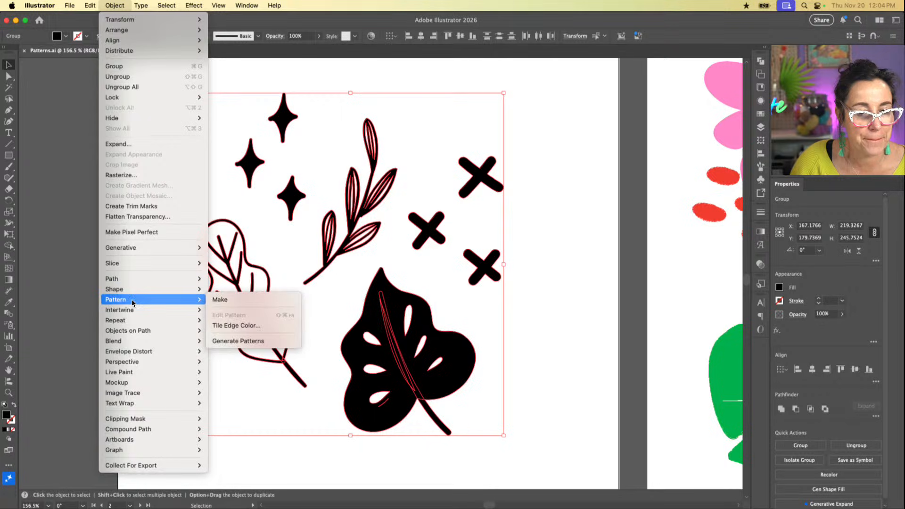
left_click(224, 300)
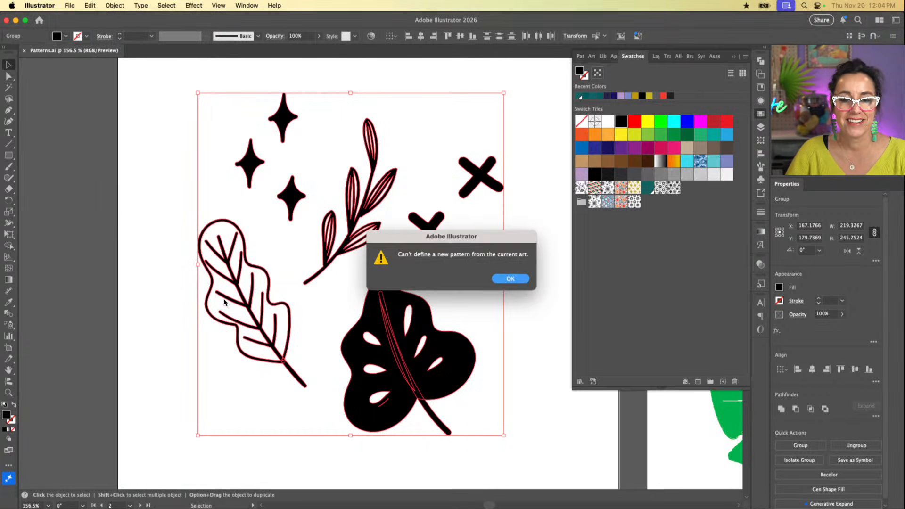
left_click(512, 280)
left_click(535, 278)
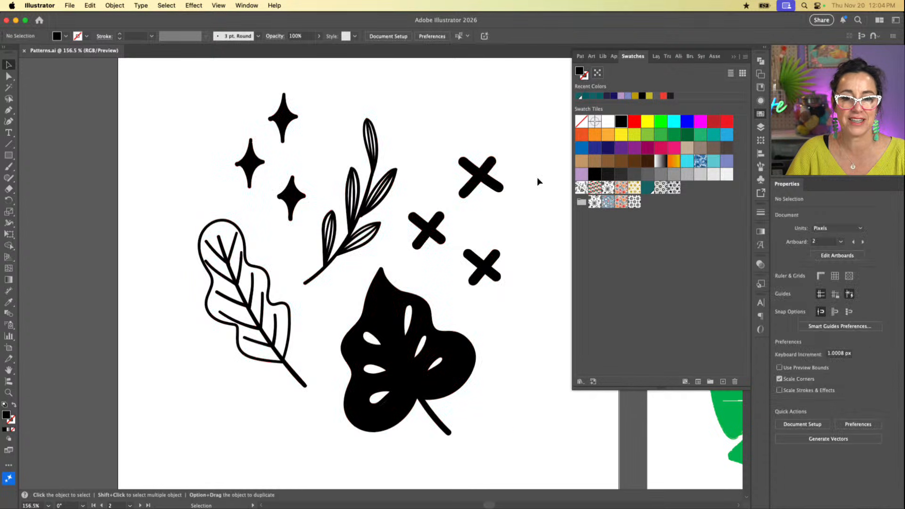
Step: Make a new pattern from all the colored floral motifs on Artboard 1
scroll(534, 183, "right", 5)
key("super+1")
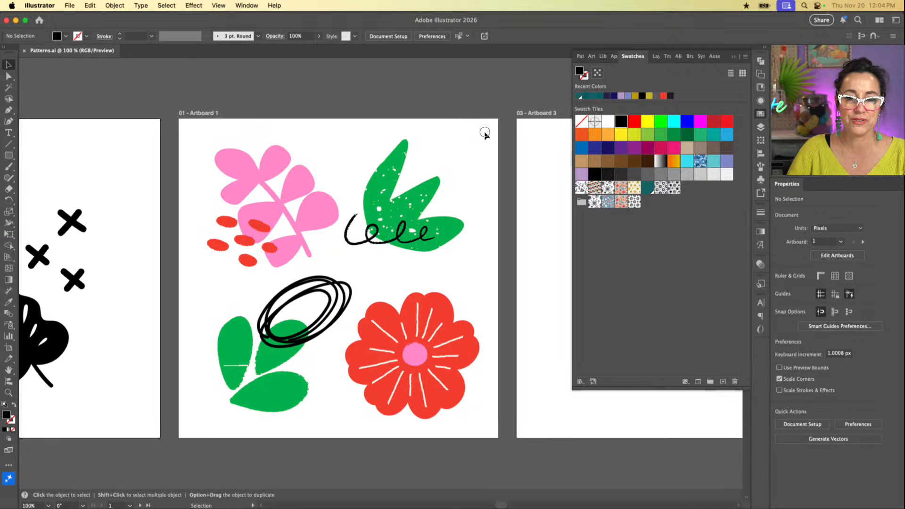
left_click_drag(485, 133, 206, 430)
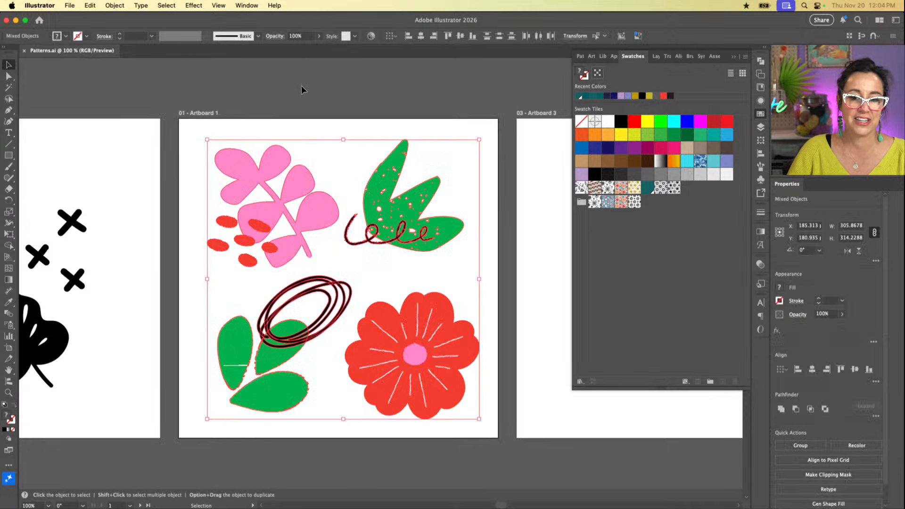
left_click(114, 5)
mouse_move(135, 303)
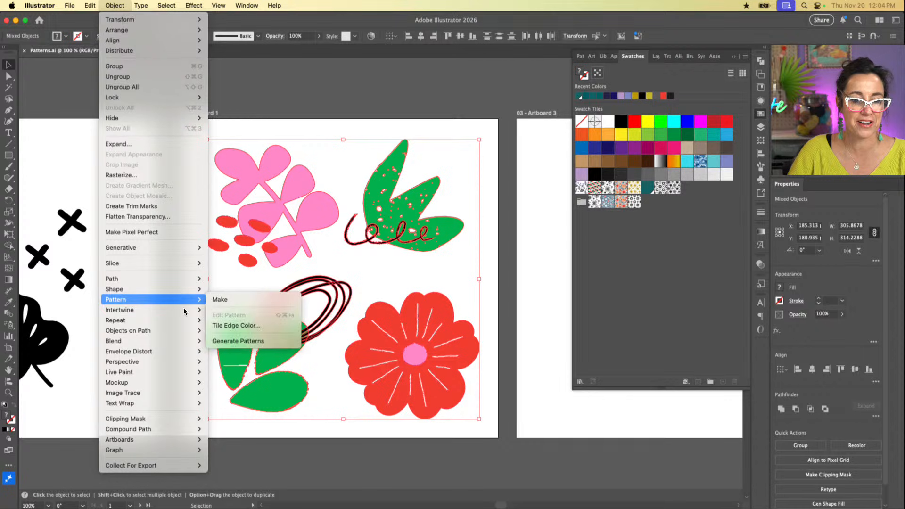
left_click(223, 299)
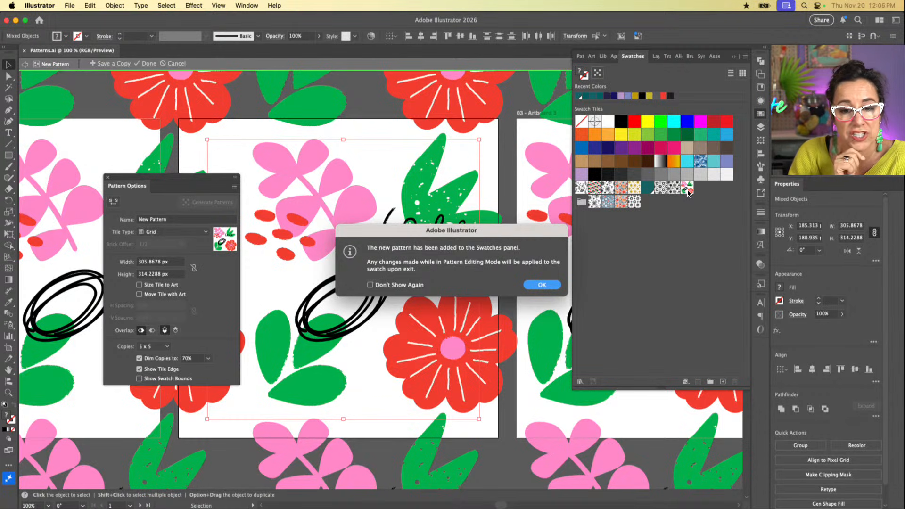
left_click(542, 285)
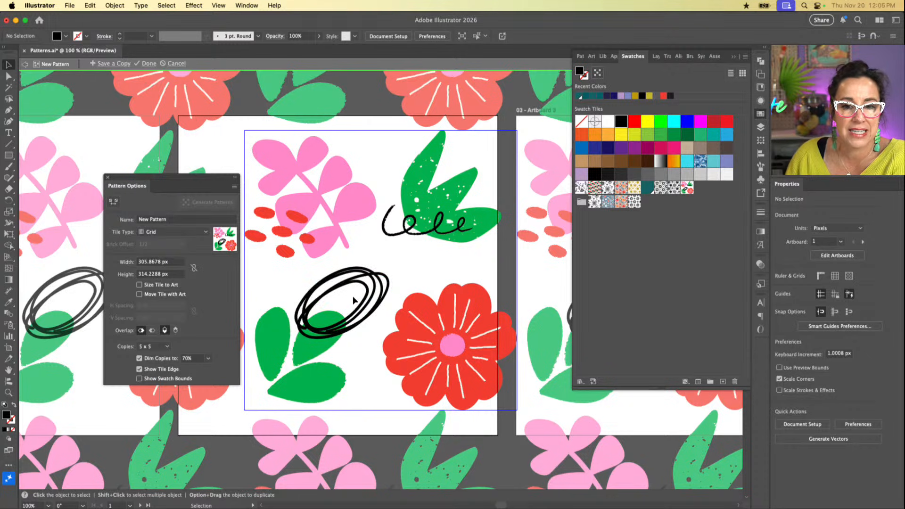
Step: Hide the artboards to view the repeating pattern and move the Pattern Options panel closer to the center tile
scroll(352, 306, "down", 6)
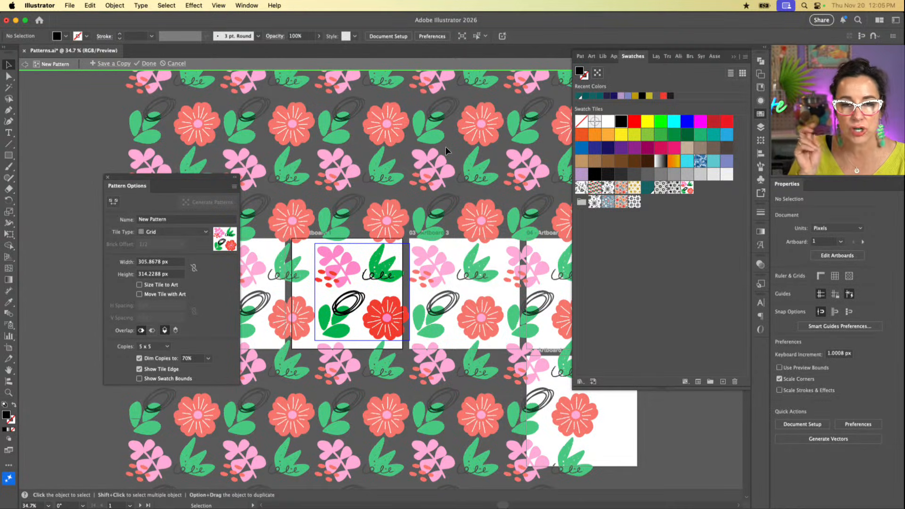
scroll(445, 146, "up", 3)
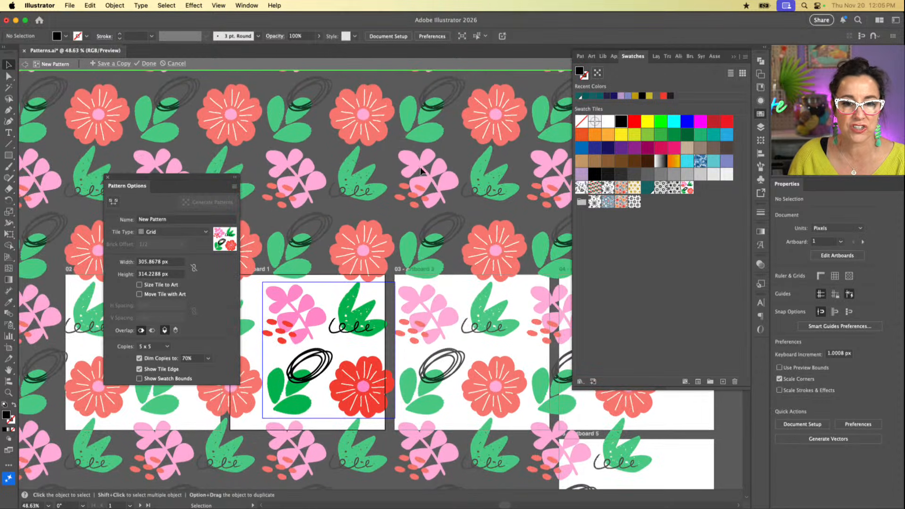
scroll(383, 191, "down", 1)
scroll(384, 190, "left", 1)
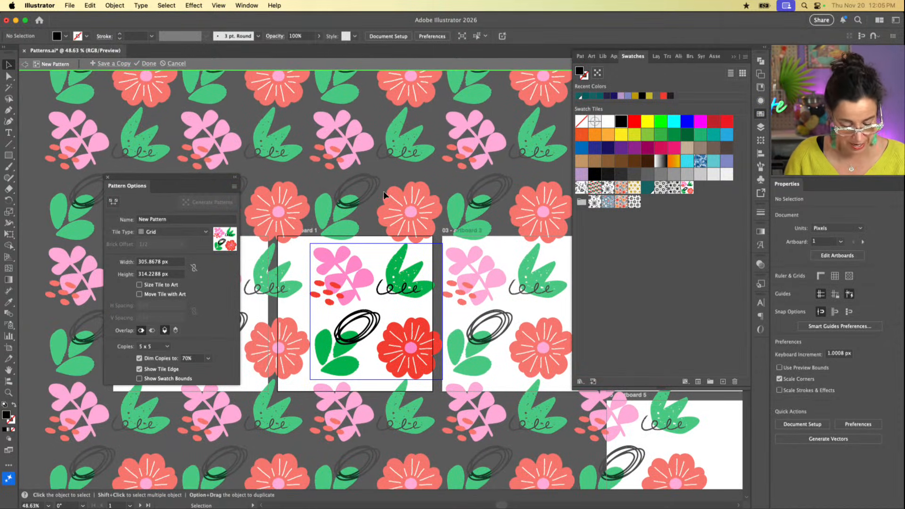
key("super+shift+h")
key("super+shift+h")
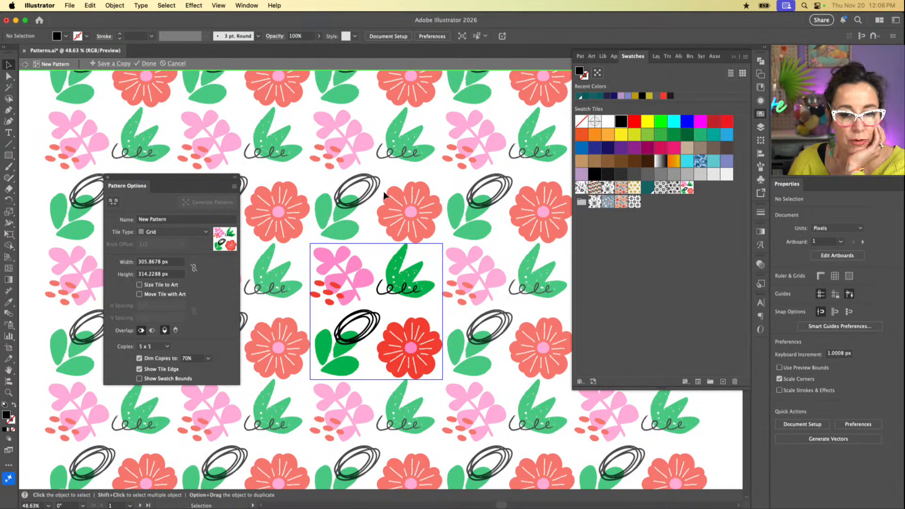
scroll(442, 208, "down", 1)
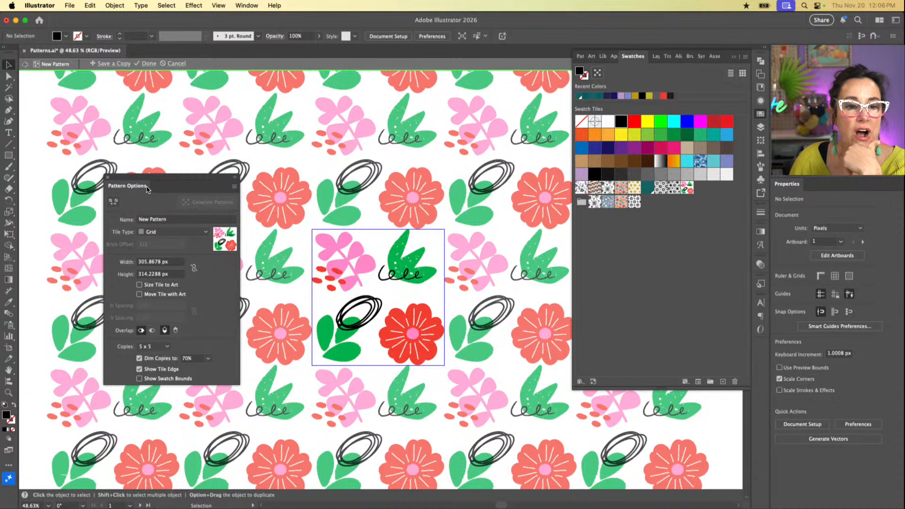
left_click_drag(144, 182, 183, 151)
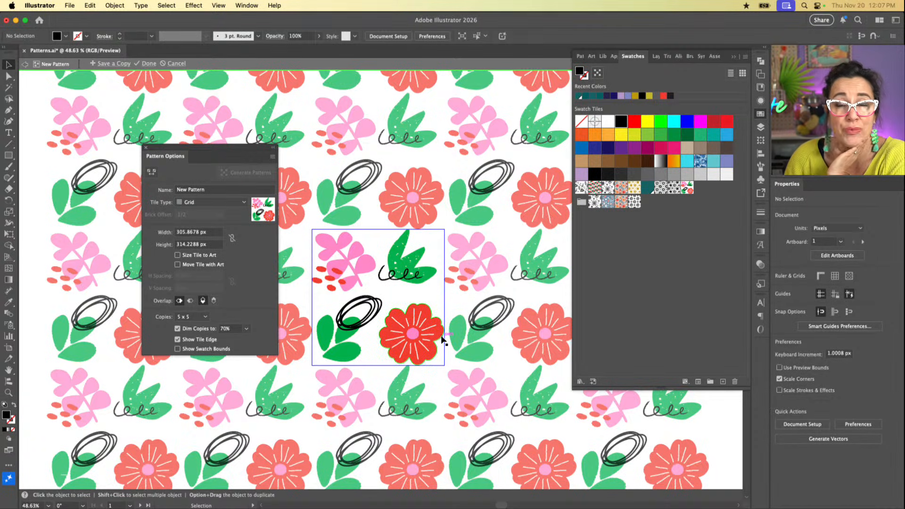
Step: Reposition the red flower in the pattern tile, scale it to about 136 x 129 px, and finish editing the pattern
left_click(408, 340)
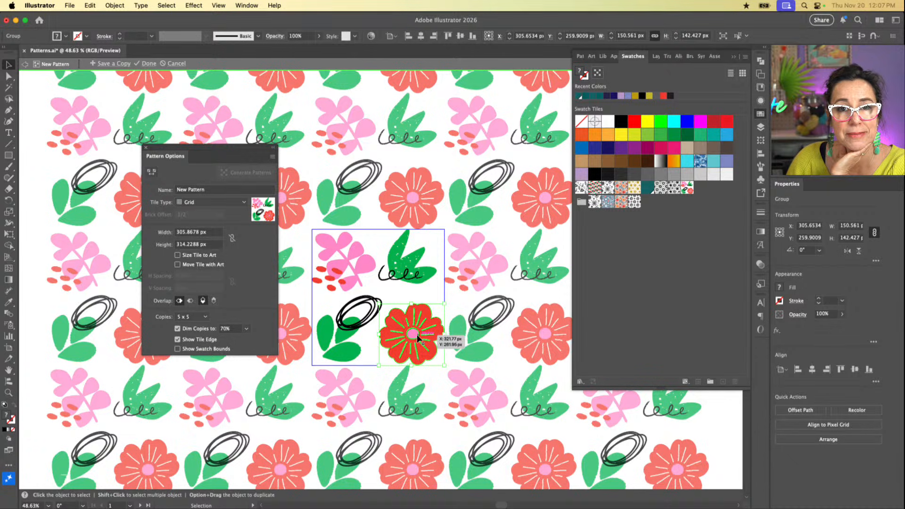
left_click_drag(417, 336, 417, 324)
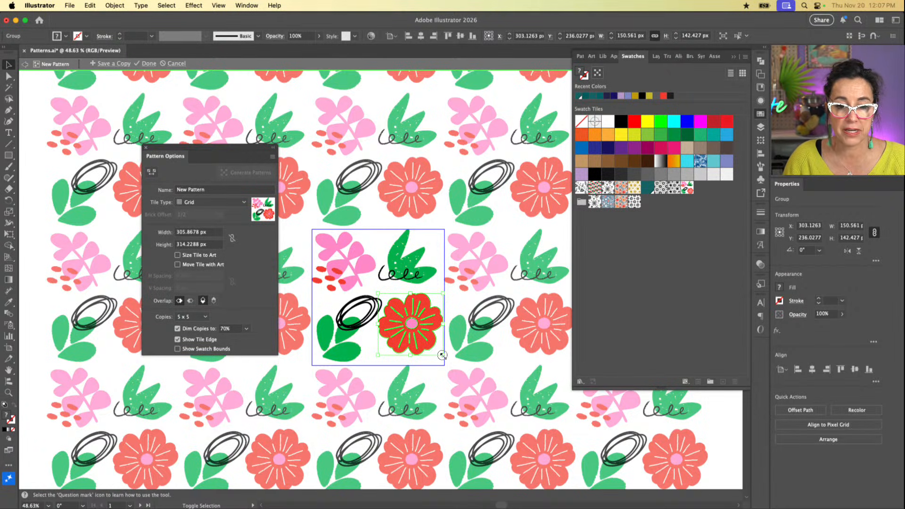
left_click_drag(444, 356, 415, 341)
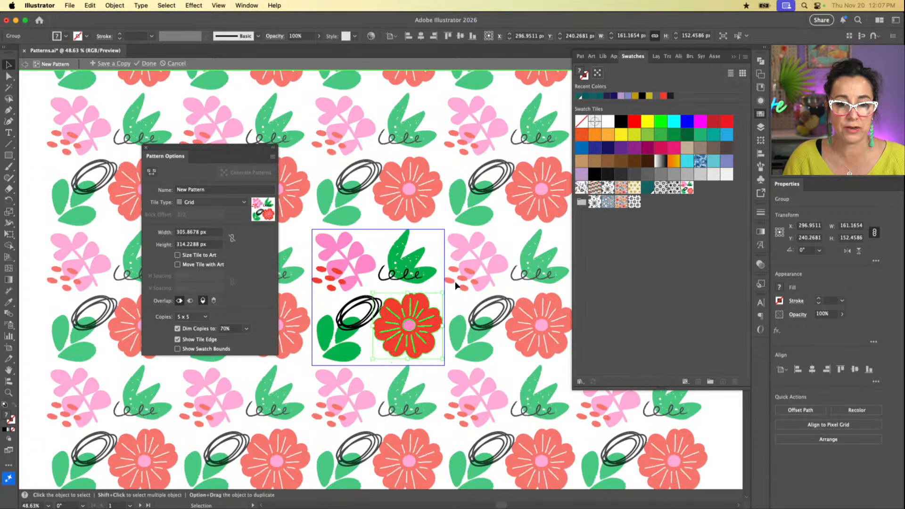
left_click_drag(419, 309, 428, 317)
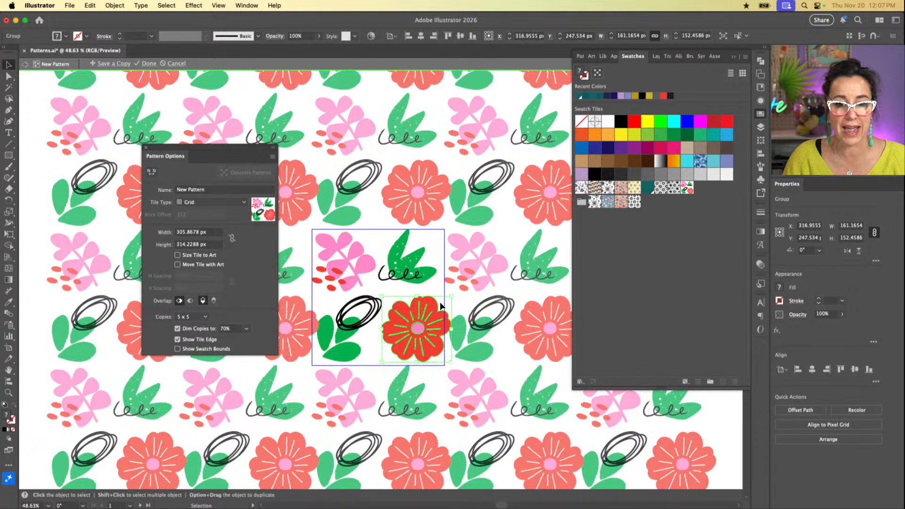
left_click(451, 297, "super")
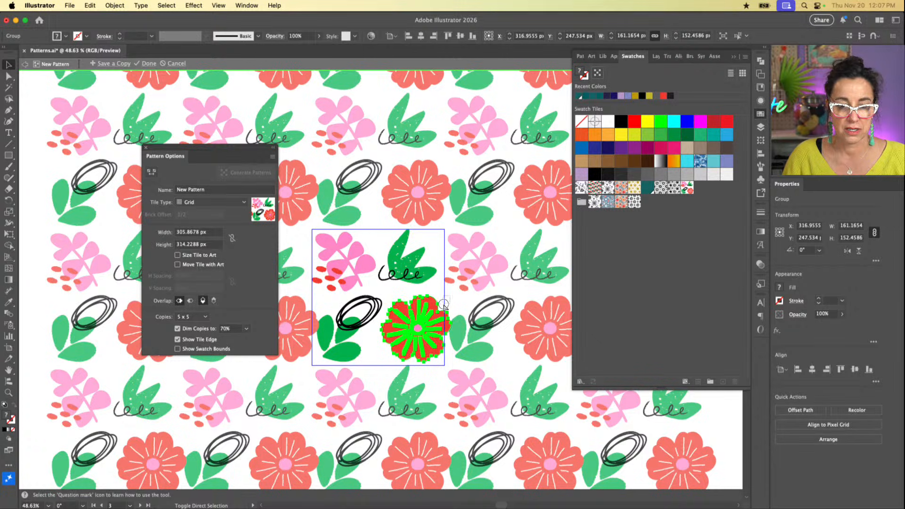
left_click_drag(449, 298, 422, 326)
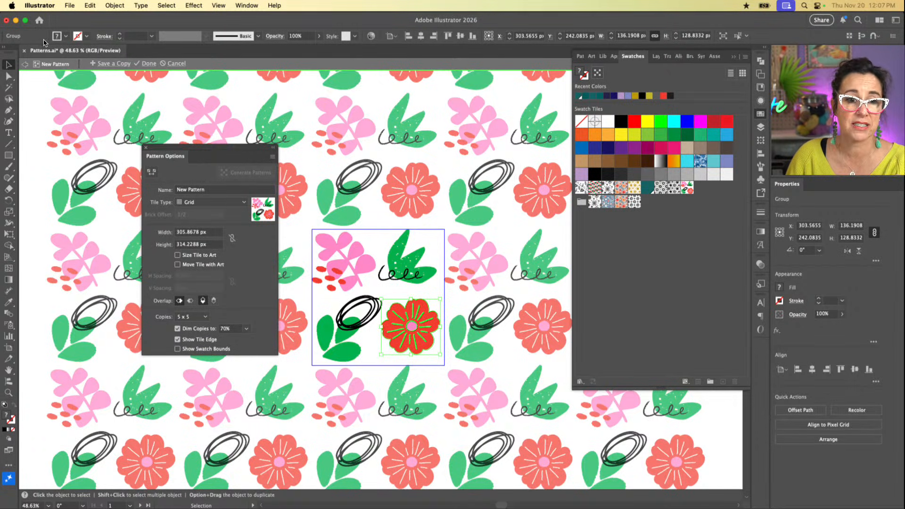
left_click(144, 64)
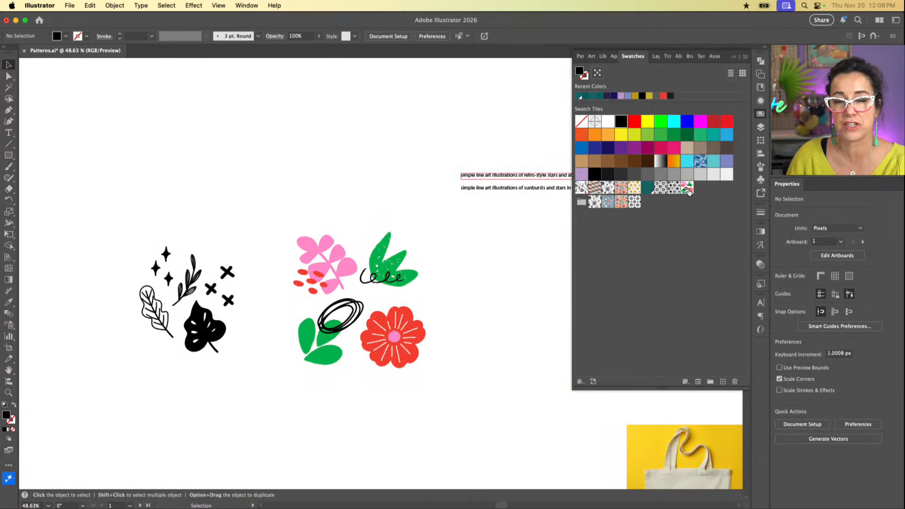
Step: Draw a rectangle about 429 x 410 px beside the black motifs and fill it with the new floral pattern swatch
scroll(383, 273, "left", 8)
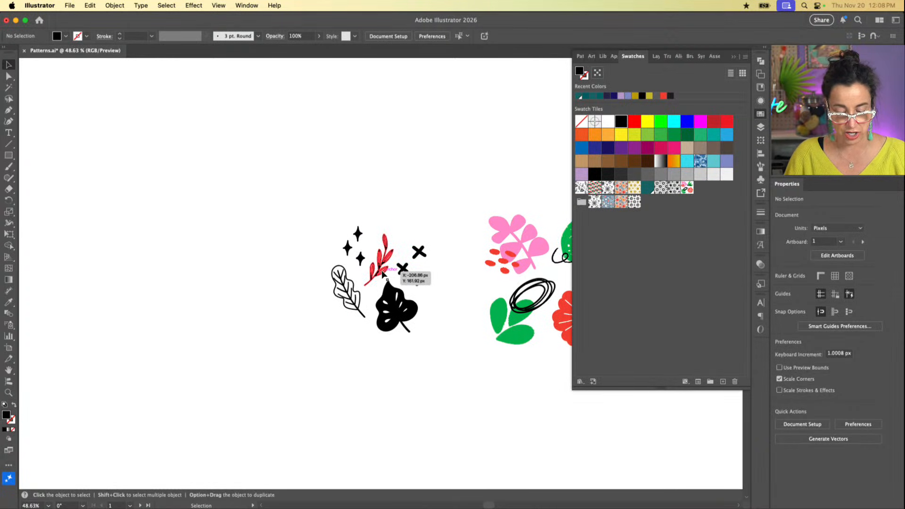
key("m")
left_click_drag(131, 140, 316, 318)
left_click(686, 187)
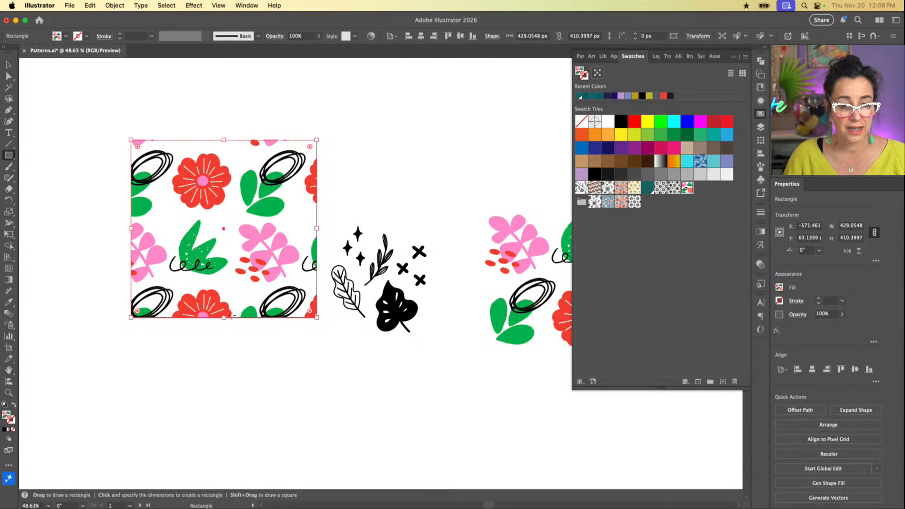
Step: Enlarge the pattern-filled rectangle downward and toward the upper left to about 667 x 681 px
left_click_drag(226, 321, 224, 415)
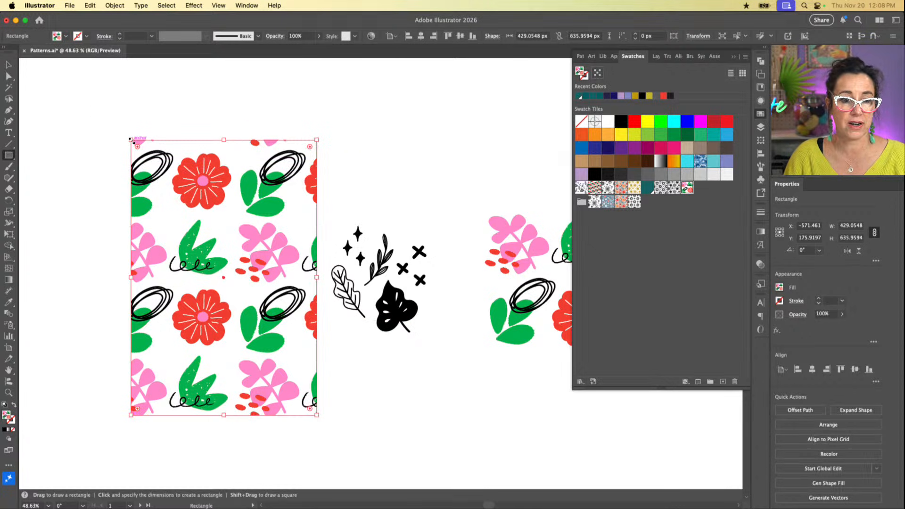
left_click_drag(131, 140, 53, 121)
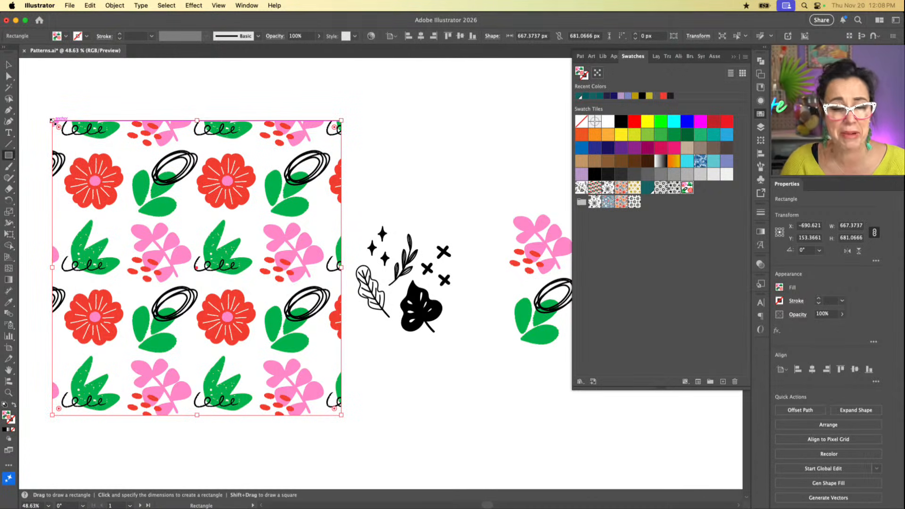
scroll(171, 172, "right", 3)
scroll(171, 171, "left", 2)
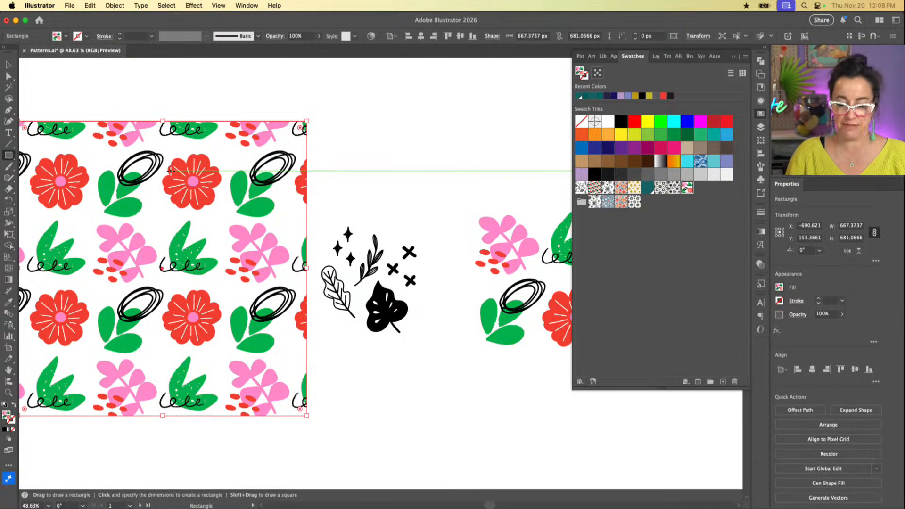
Step: Delete the pattern-filled rectangle beside the black motifs
key("Delete")
scroll(203, 173, "right", 8)
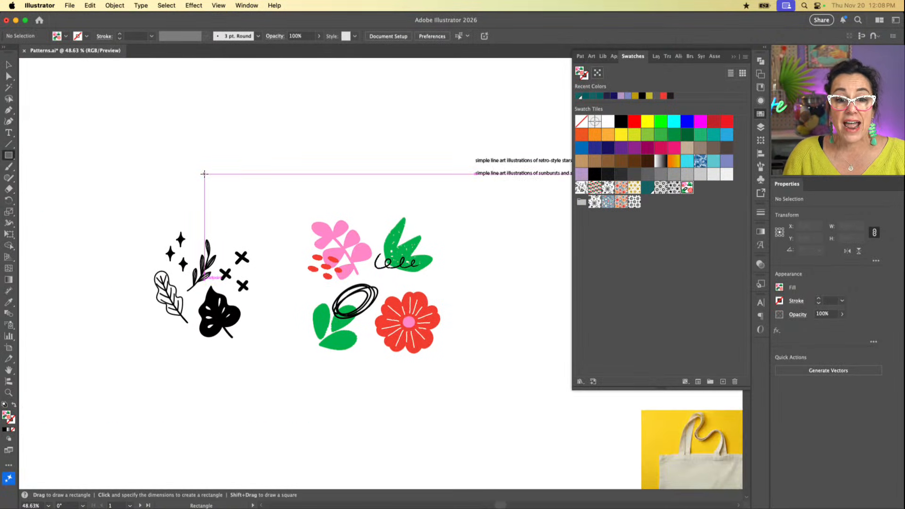
key("super+equal")
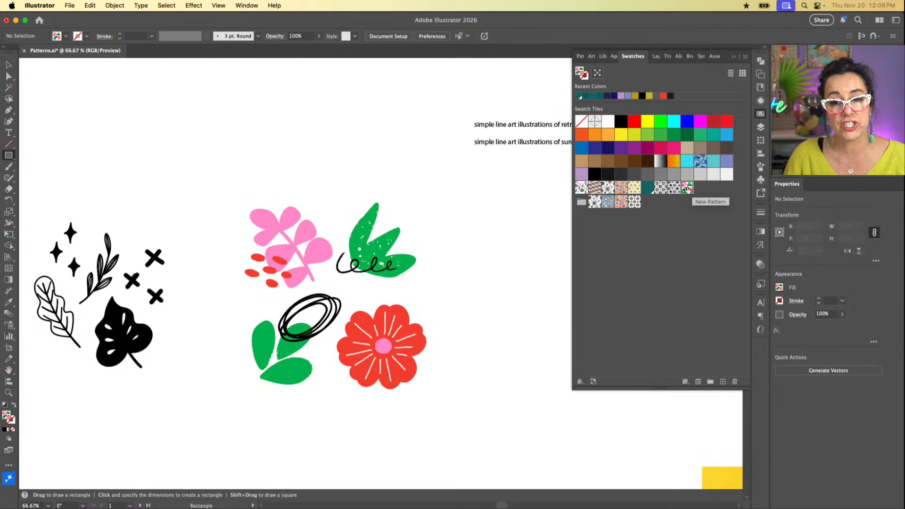
Step: Reopen the floral pattern swatch for editing and rename it My Awesome Botanical Pattern
double_click(687, 189)
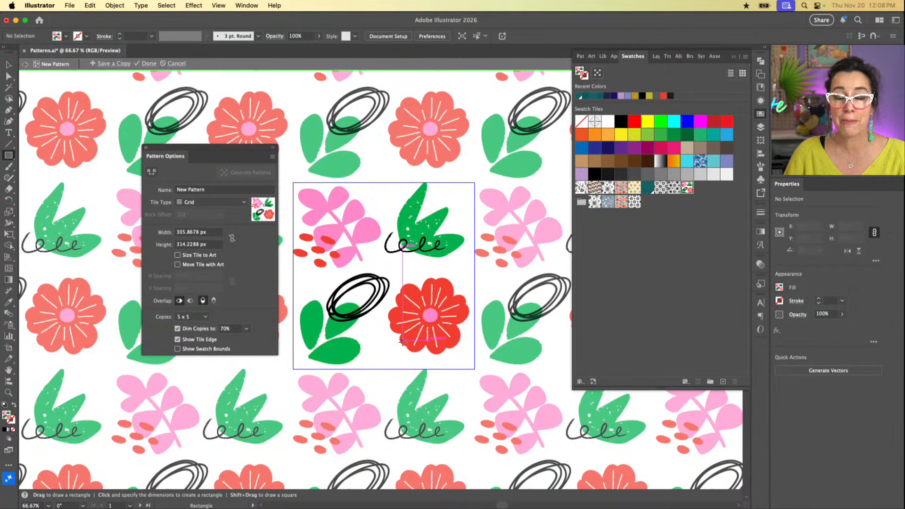
scroll(403, 342, "right", 2)
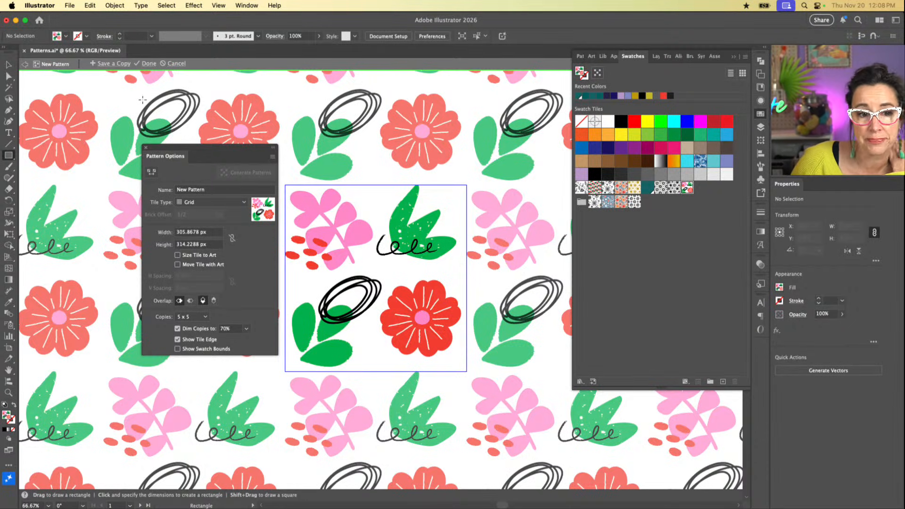
left_click(210, 193)
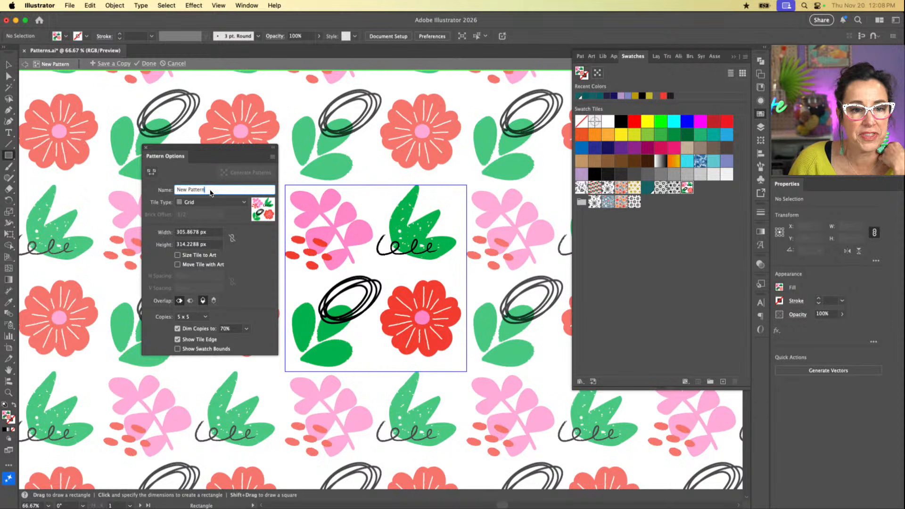
left_click_drag(210, 193, 144, 190)
type("M")
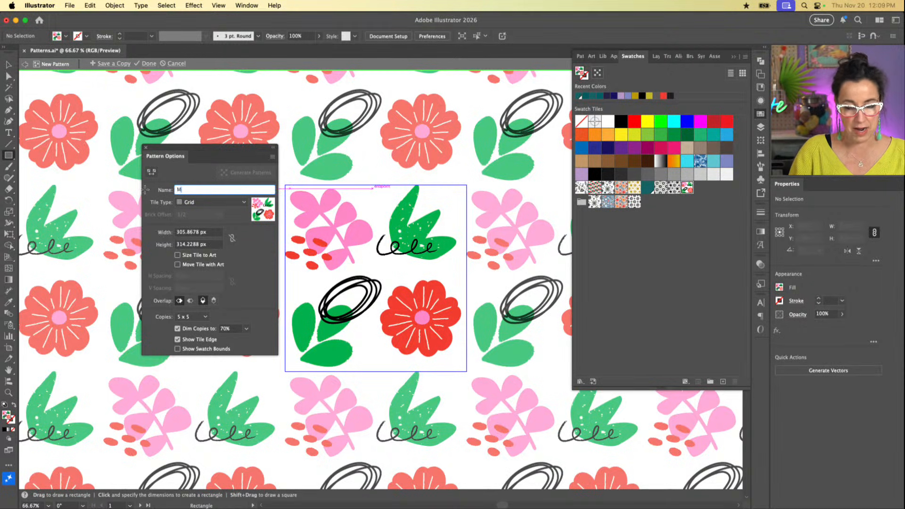
type("y Awesome B")
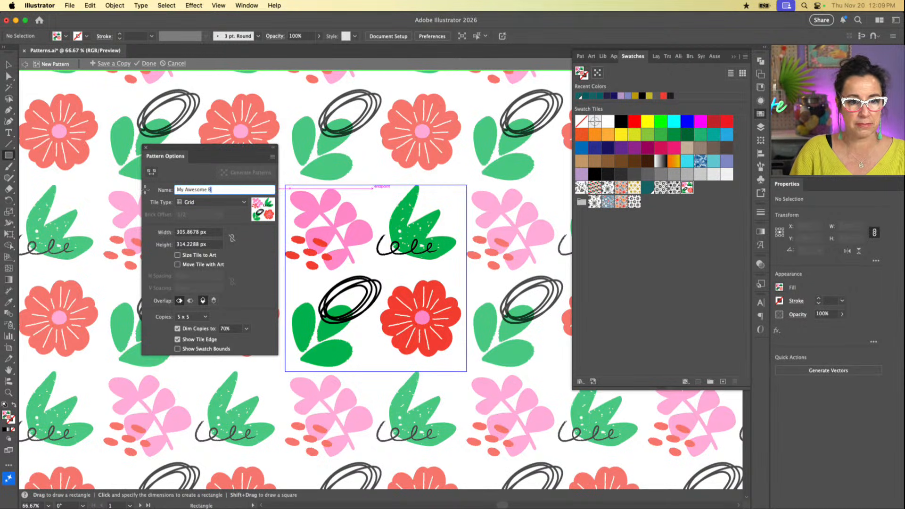
type("otanical Pattern")
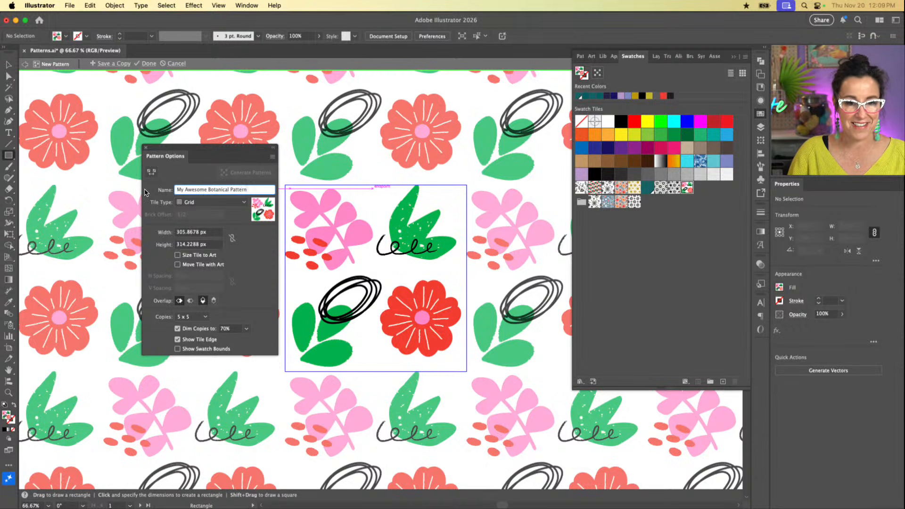
key("Tab")
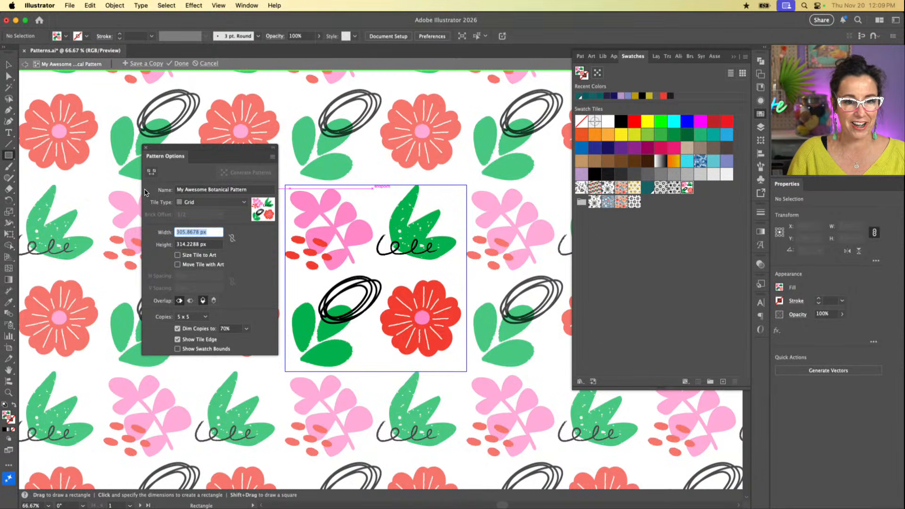
Step: Set the pattern's tile type to Brick by Row and try brick offsets of 2/3 and 3/4, ending with 4/5
left_click(242, 204)
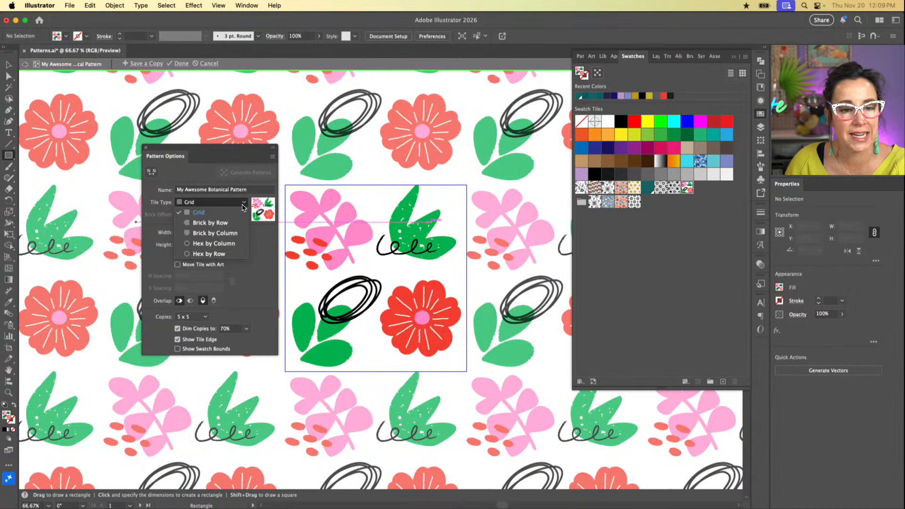
left_click(216, 223)
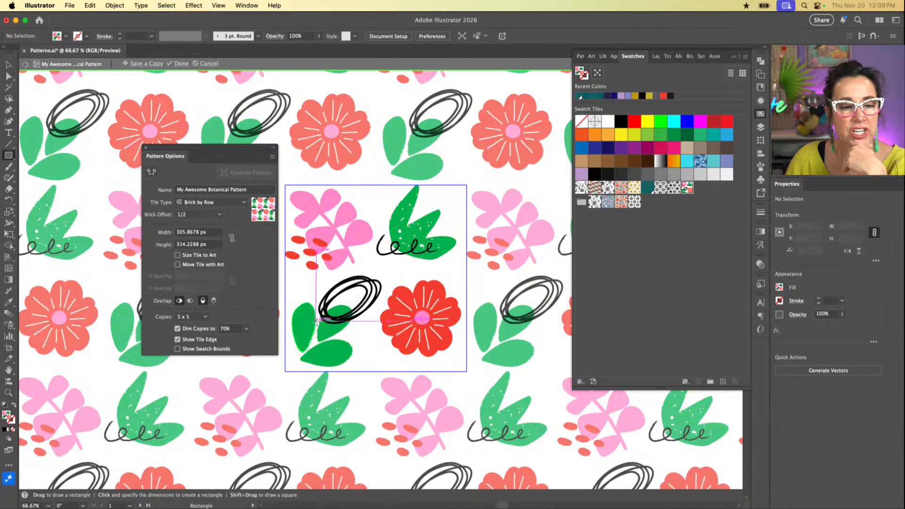
left_click(217, 216)
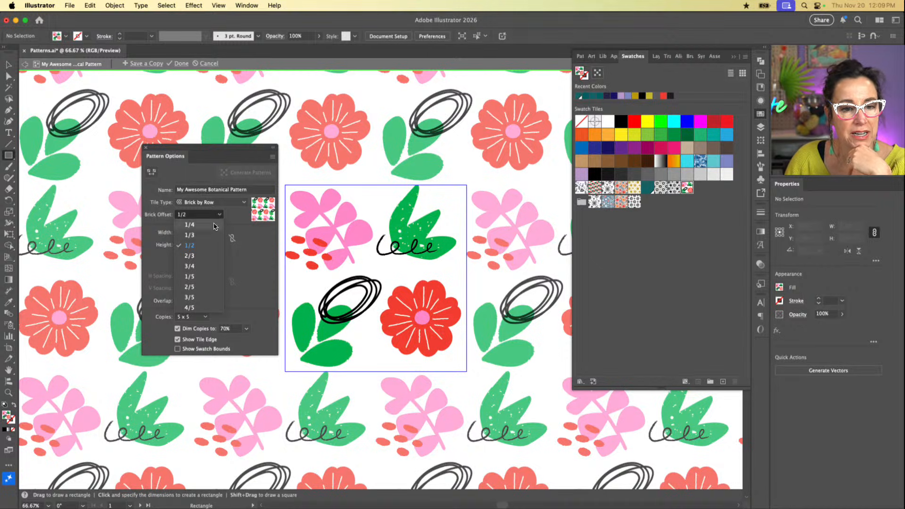
left_click(210, 260)
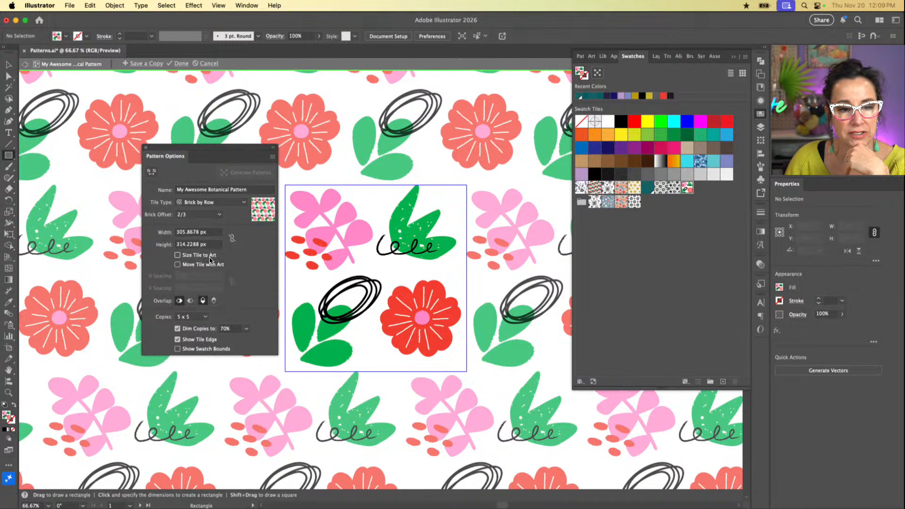
left_click(216, 216)
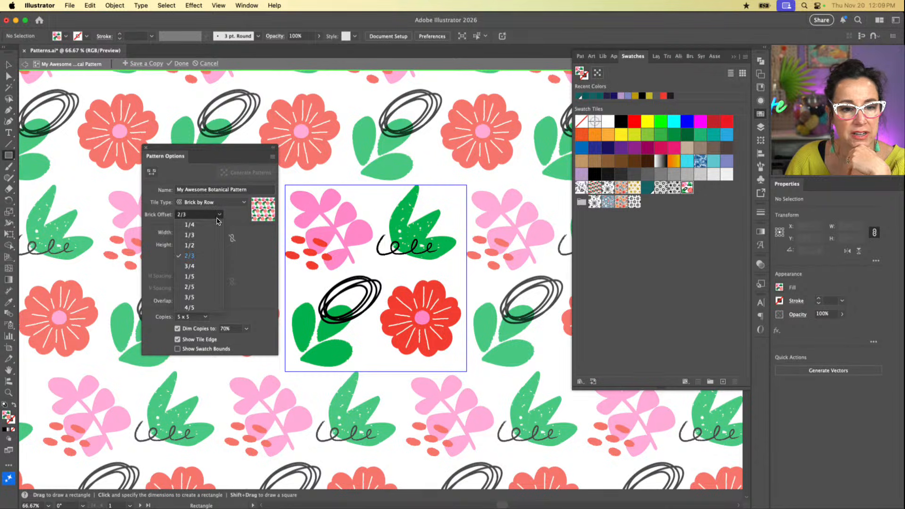
left_click(205, 265)
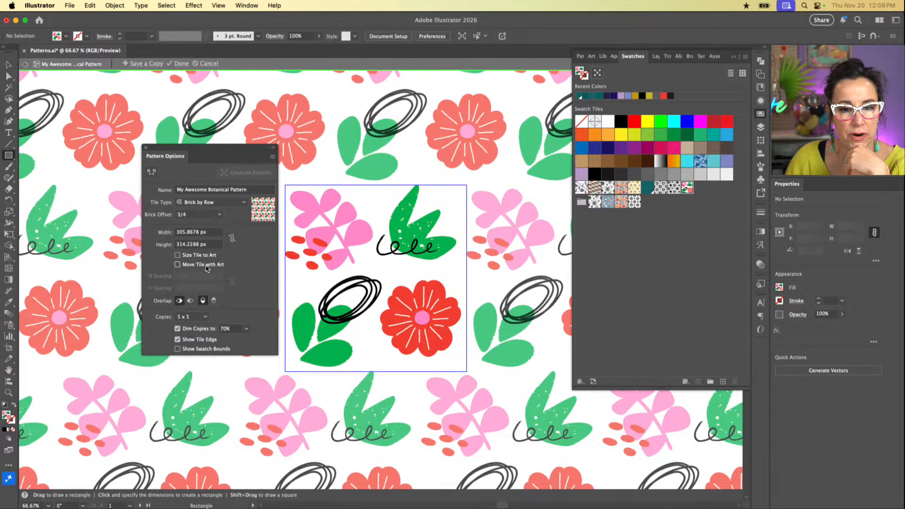
left_click(220, 214)
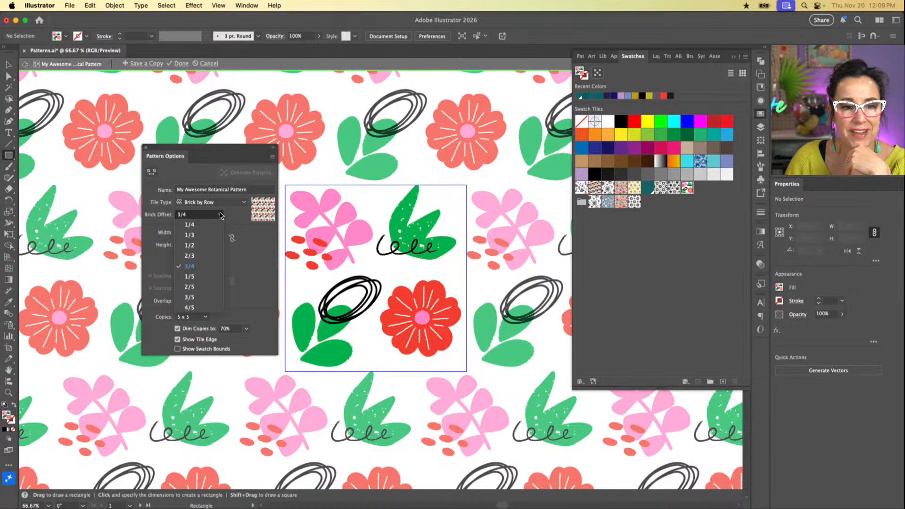
left_click(211, 306)
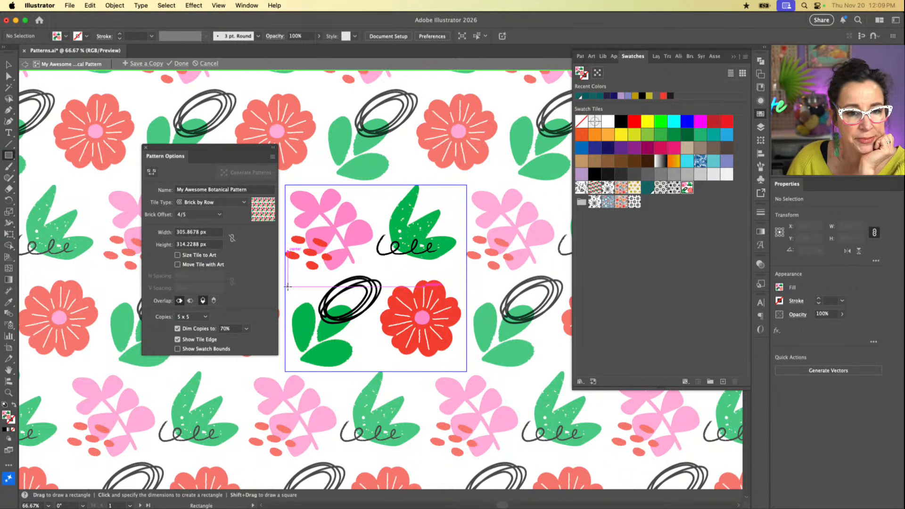
Step: Switch the tile type to Brick by Column, save a copy named Awesome Botanical Pattern 2, and finish editing the pattern
left_click(243, 201)
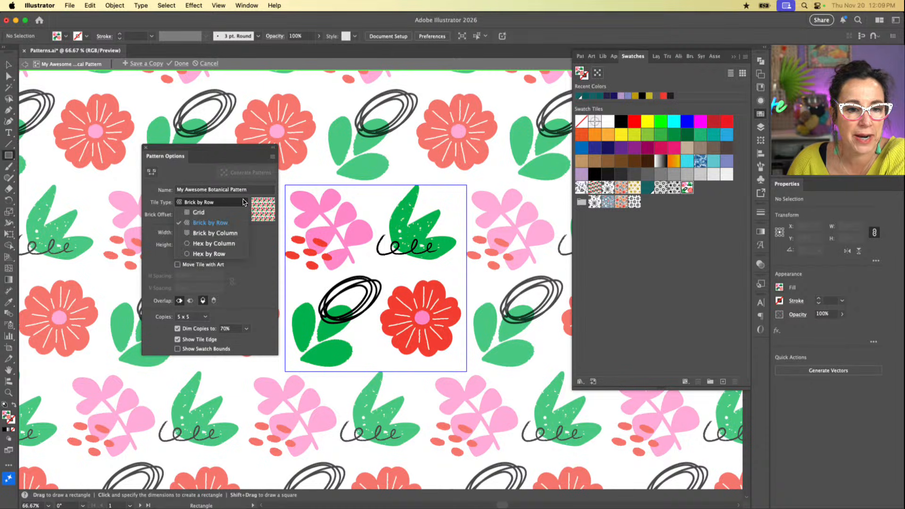
left_click(231, 235)
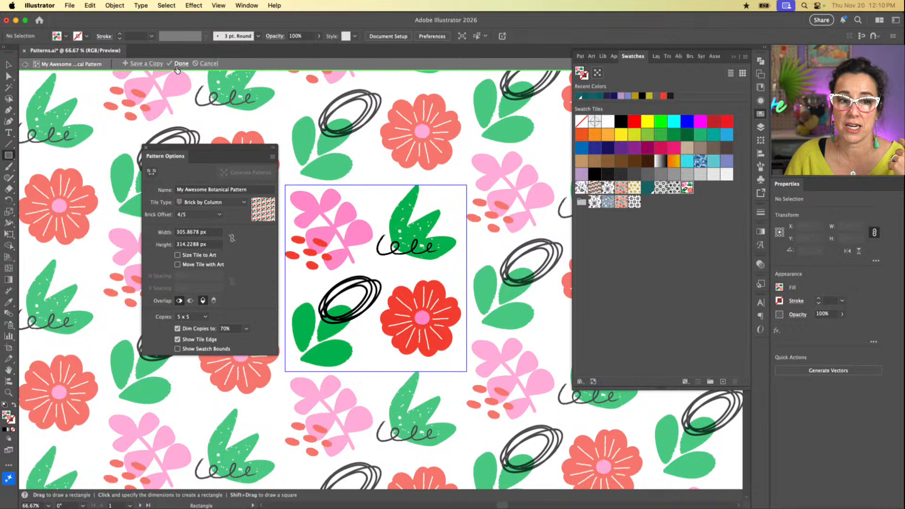
left_click(151, 65)
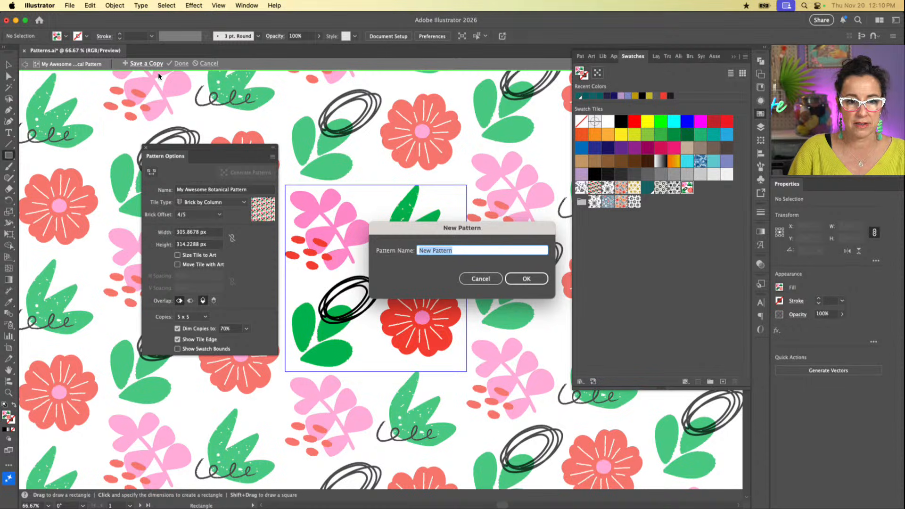
type("Awesome")
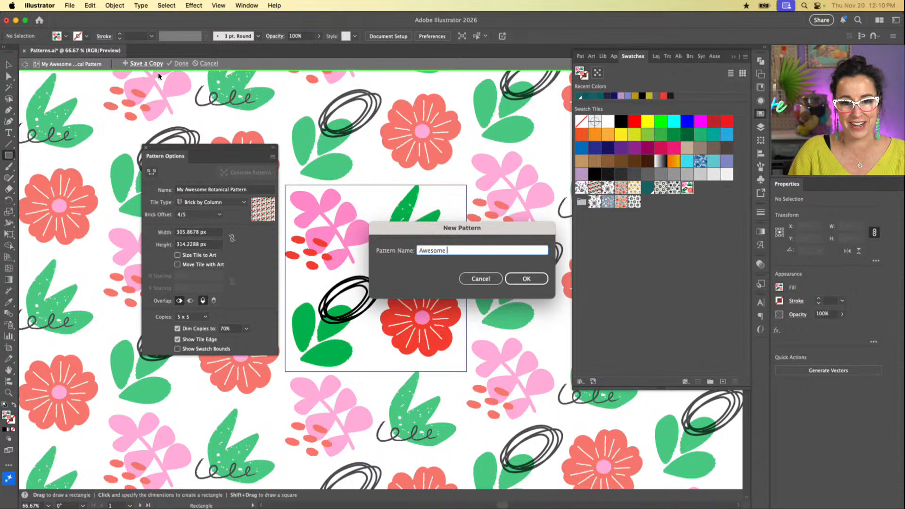
type(" Botanical P")
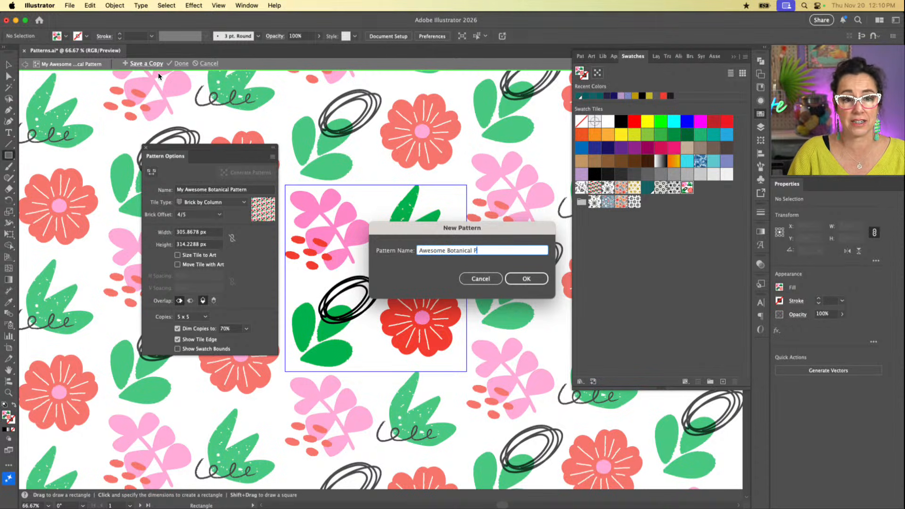
type("attern ")
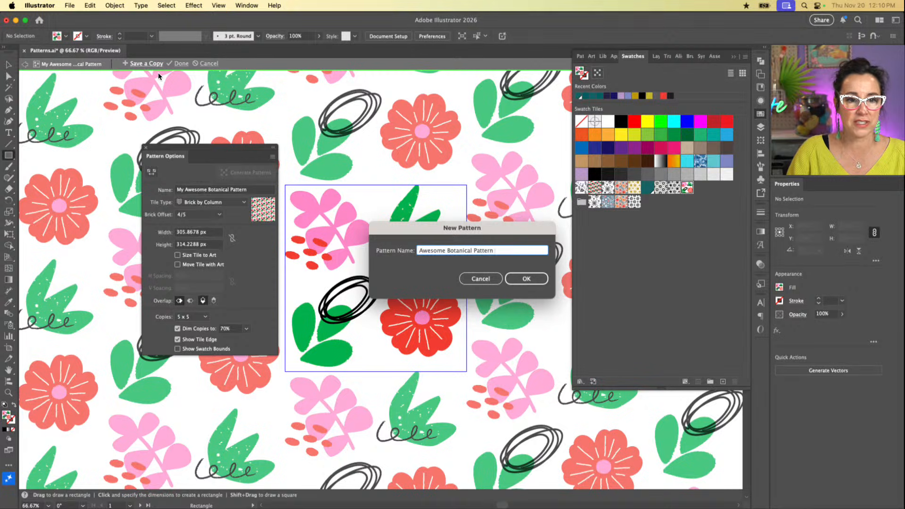
type("2")
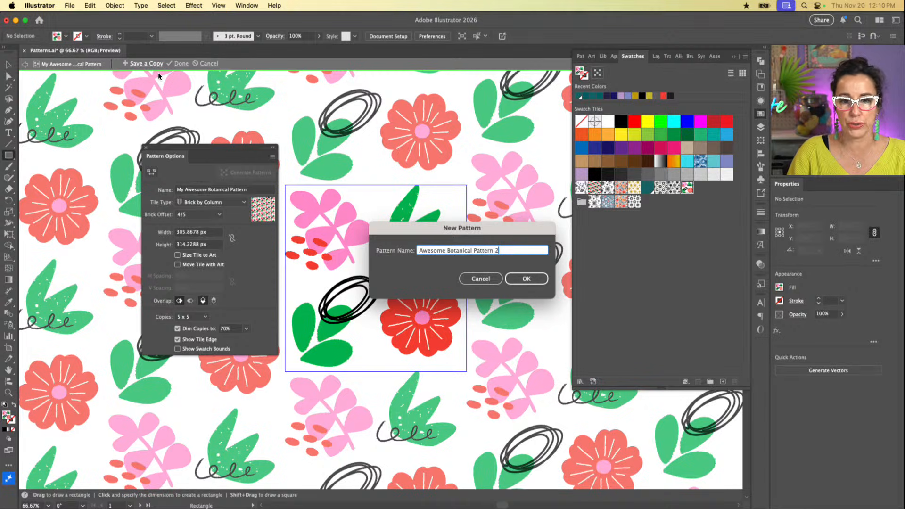
left_click(537, 280)
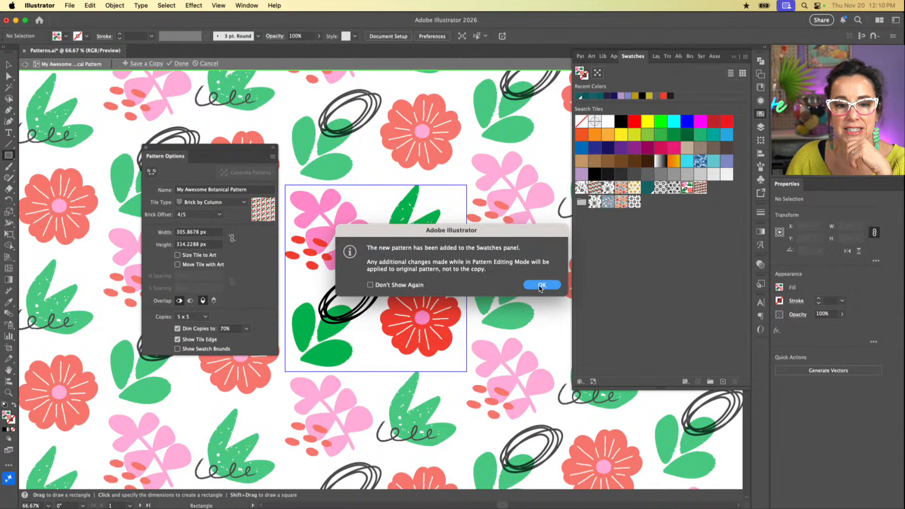
left_click(541, 286)
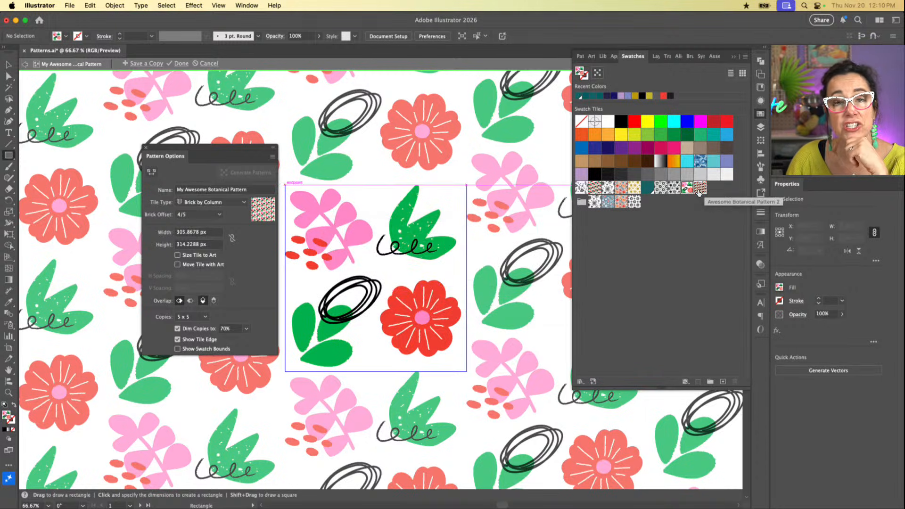
left_click(182, 64)
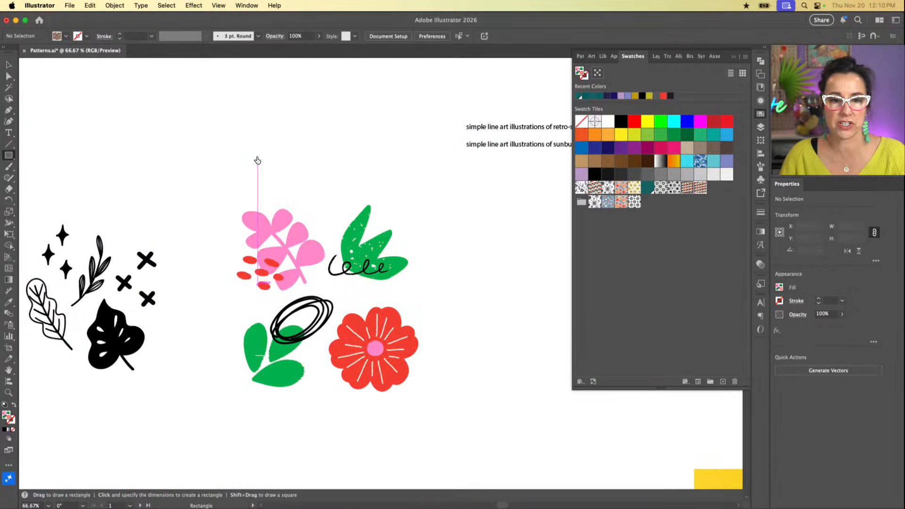
Step: Draw two pattern-filled rectangles side by side above the motifs, about 286 x 241 px and 276 x 225 px
scroll(257, 156, "left", 8)
scroll(257, 156, "up", 2)
left_click_drag(137, 131, 306, 273)
left_click_drag(370, 135, 535, 267)
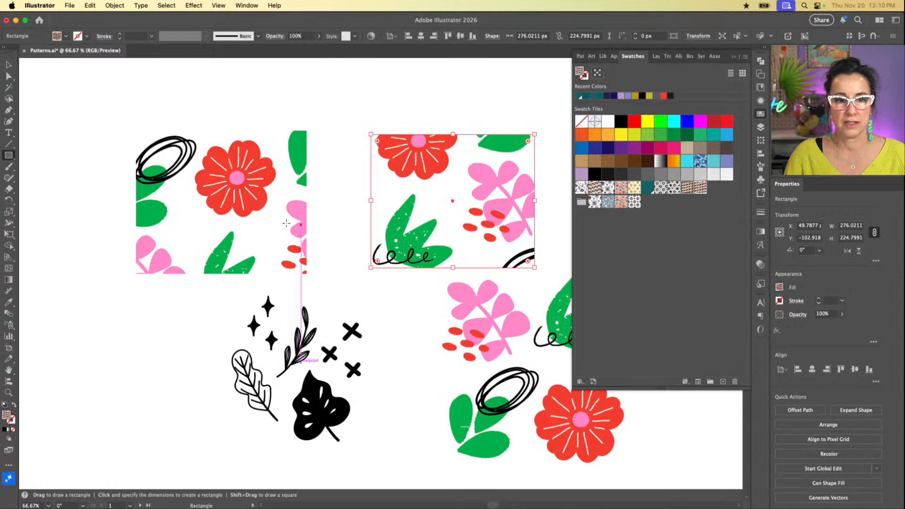
Step: Open My Awesome Botanical Pattern for editing, dismiss its options, and delete the duplicate botanical pattern swatch next to it
key("v")
left_click(267, 222)
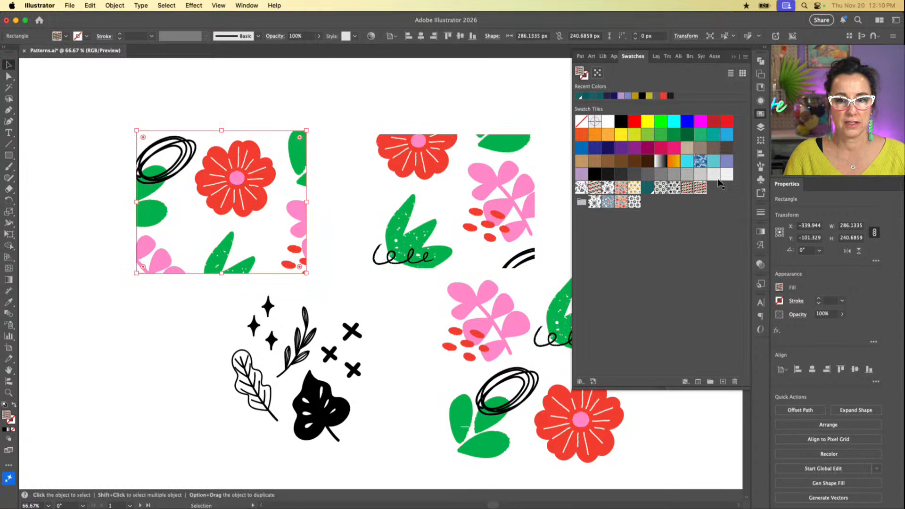
double_click(696, 191)
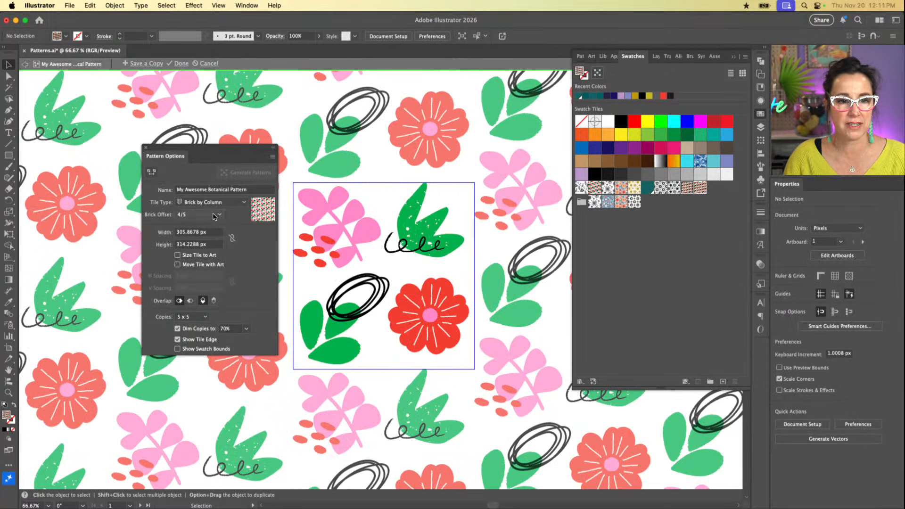
left_click(145, 147)
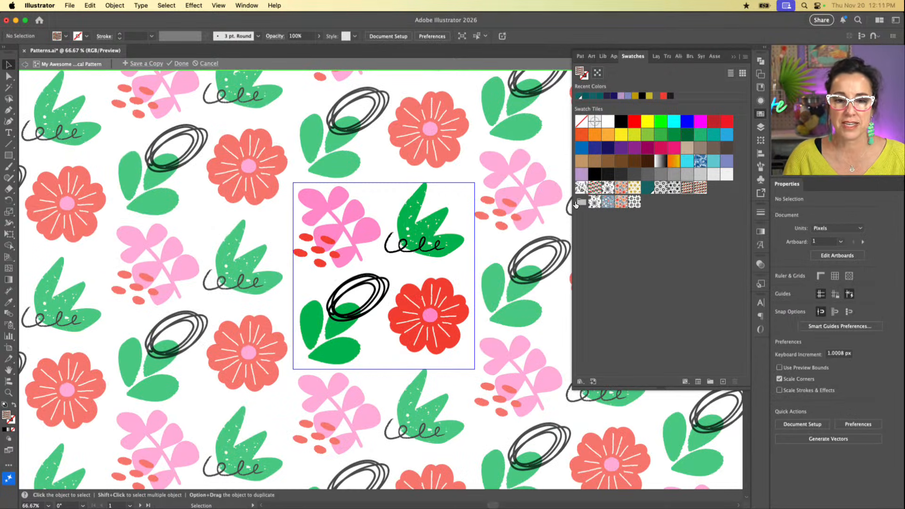
left_click(700, 188)
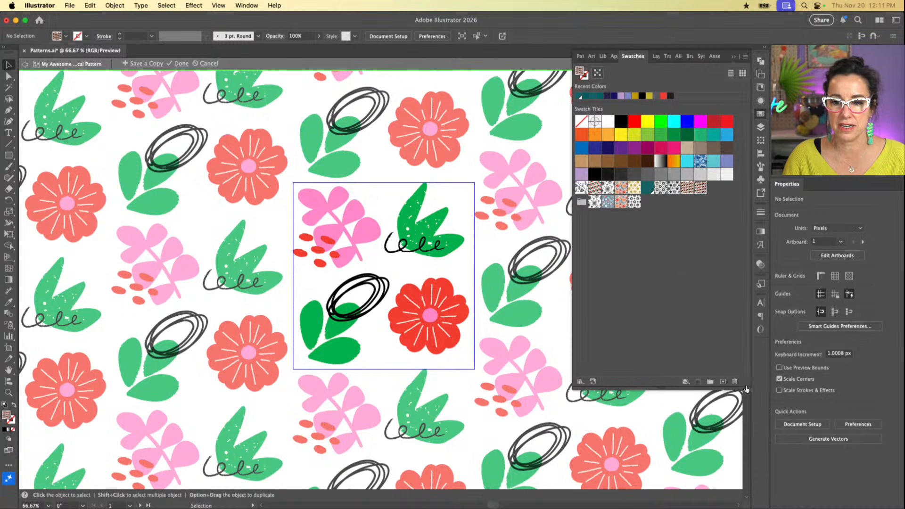
left_click(734, 381)
left_click(483, 279)
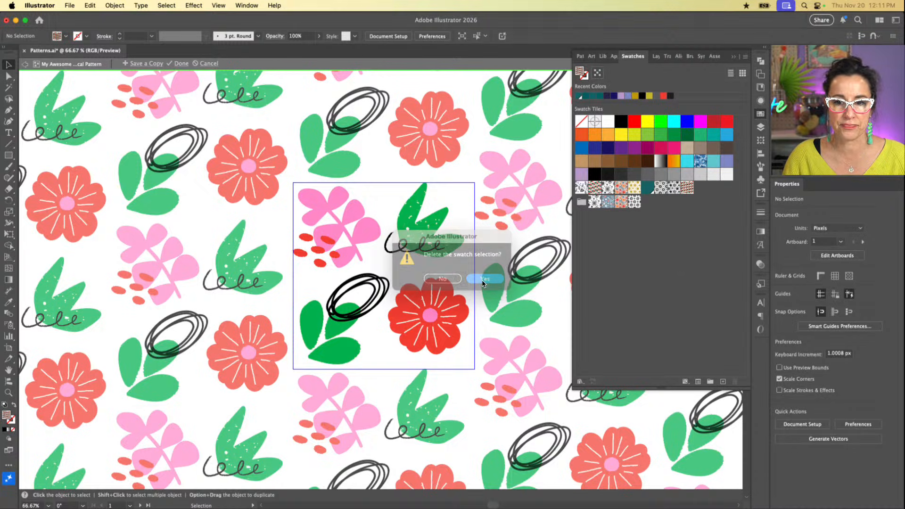
Step: Duplicate the My Awesome Botanical Pattern swatch as original, and finish editing the open pattern
left_click(686, 188)
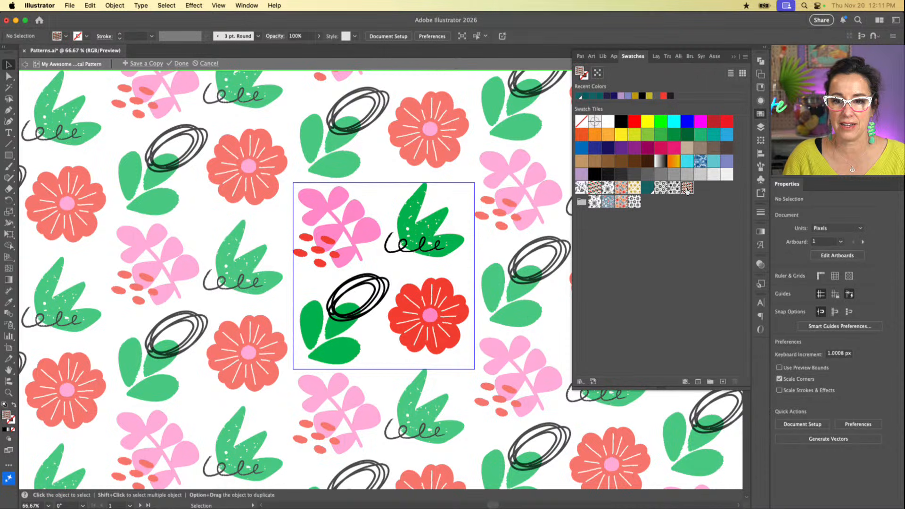
left_click(721, 381)
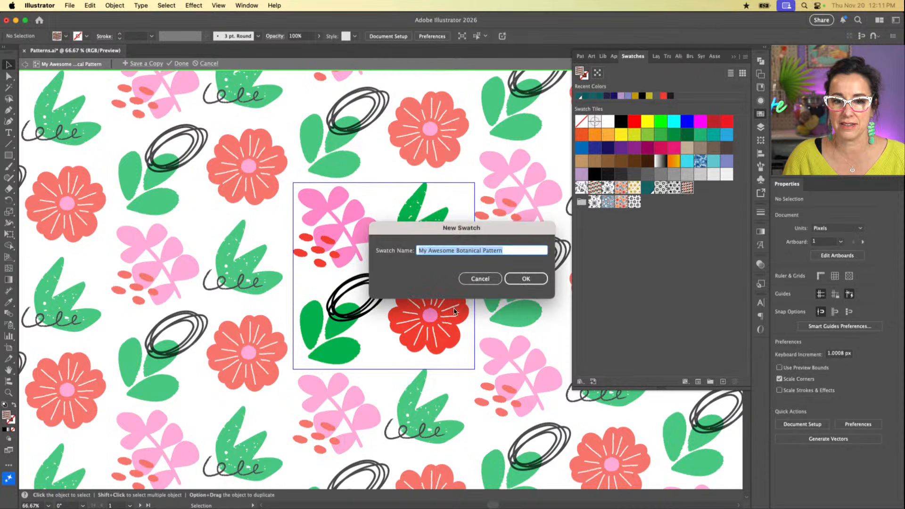
left_click(514, 253)
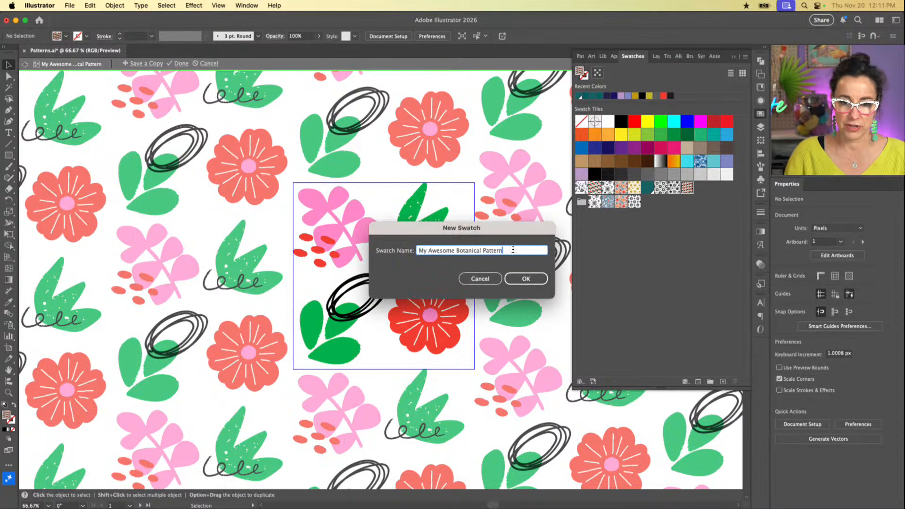
type("Or")
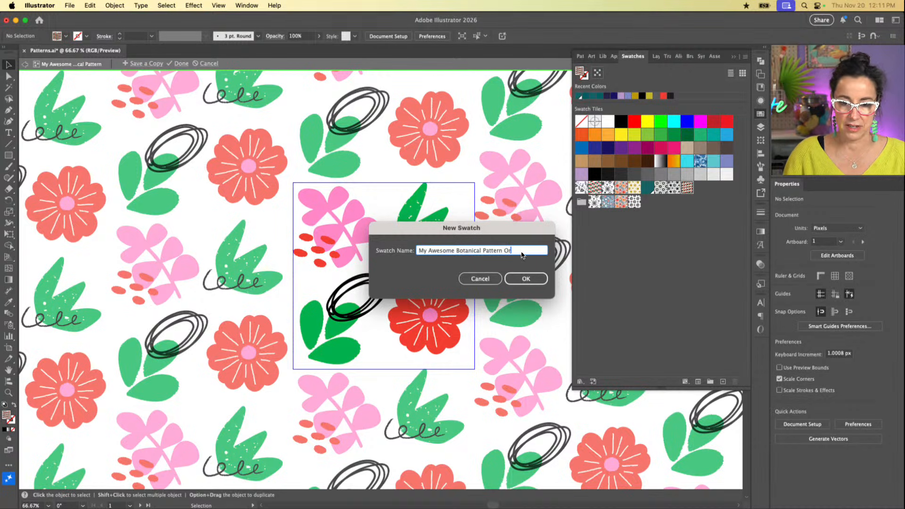
key("super+a")
type("or")
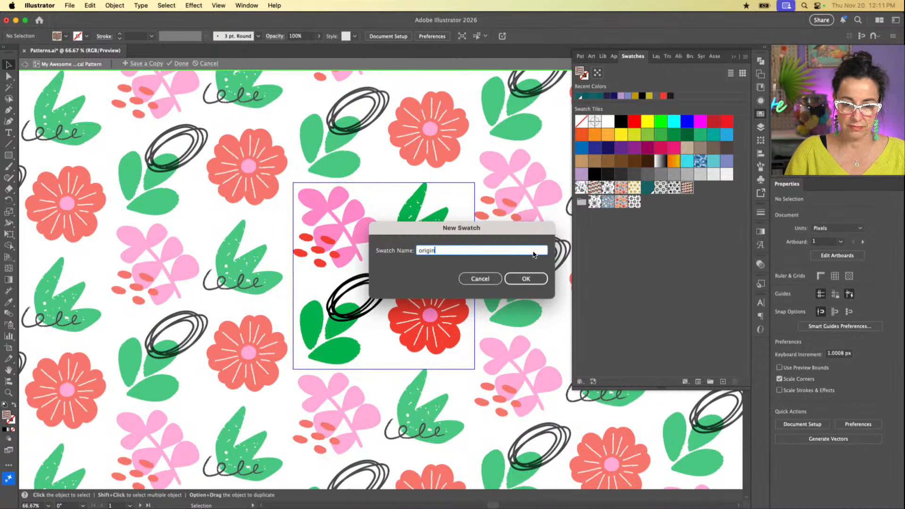
type("iginal")
left_click(526, 278)
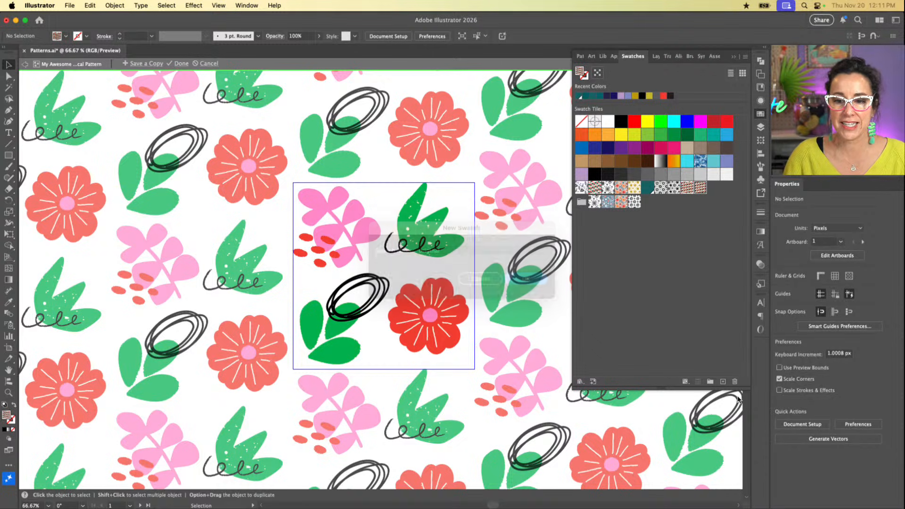
left_click(701, 188)
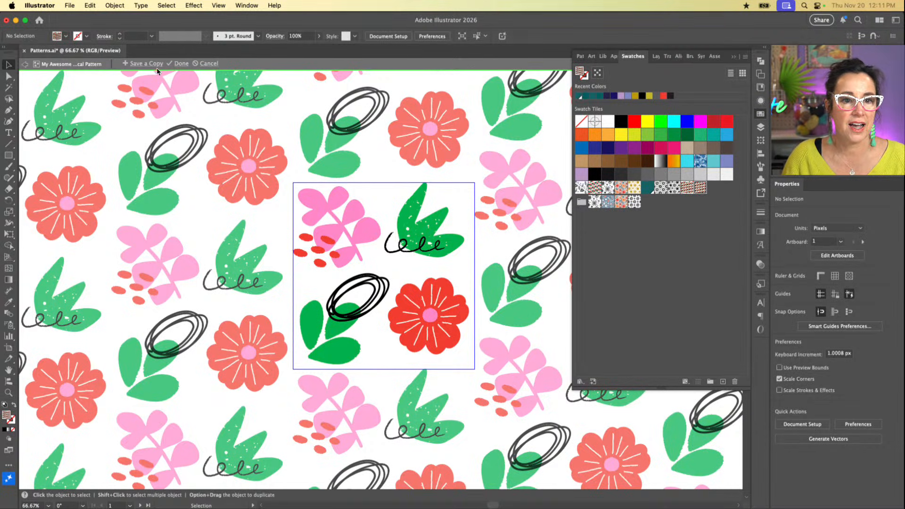
left_click(181, 63)
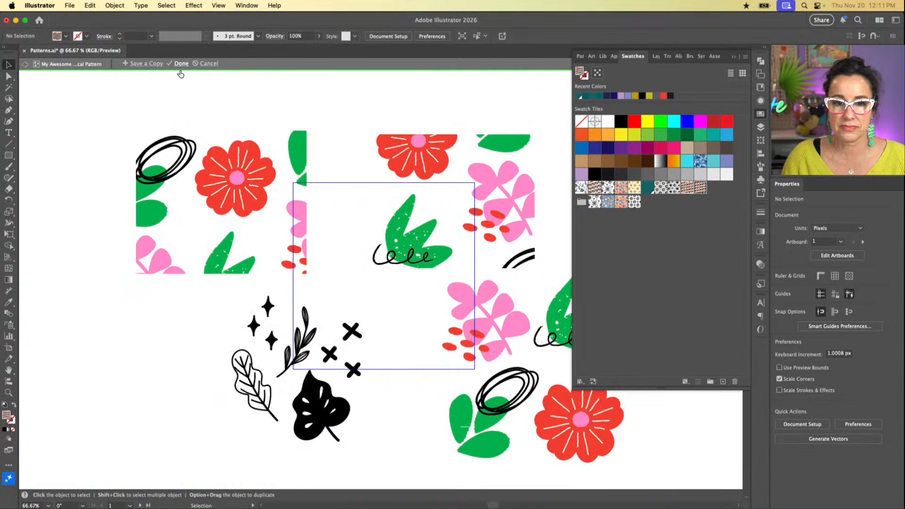
Step: Edit the original pattern swatch, change its tile type to Grid, and finish editing
double_click(699, 188)
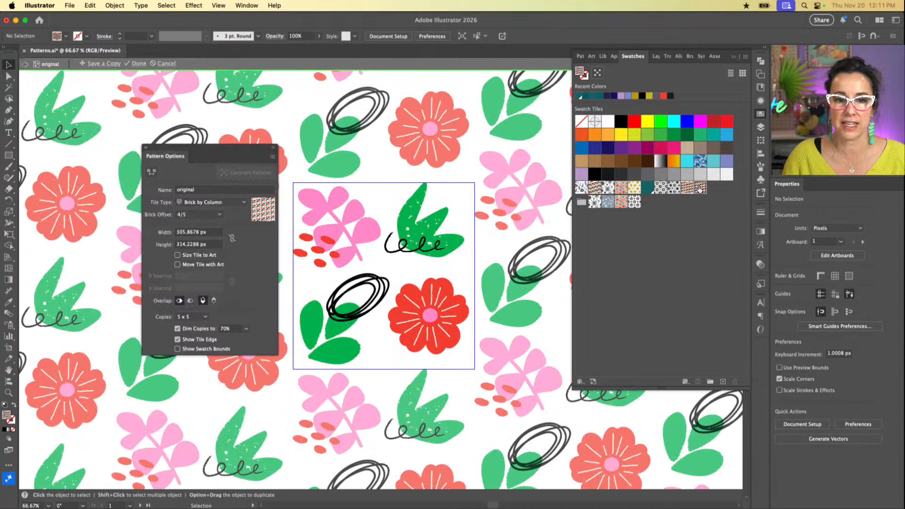
left_click(242, 202)
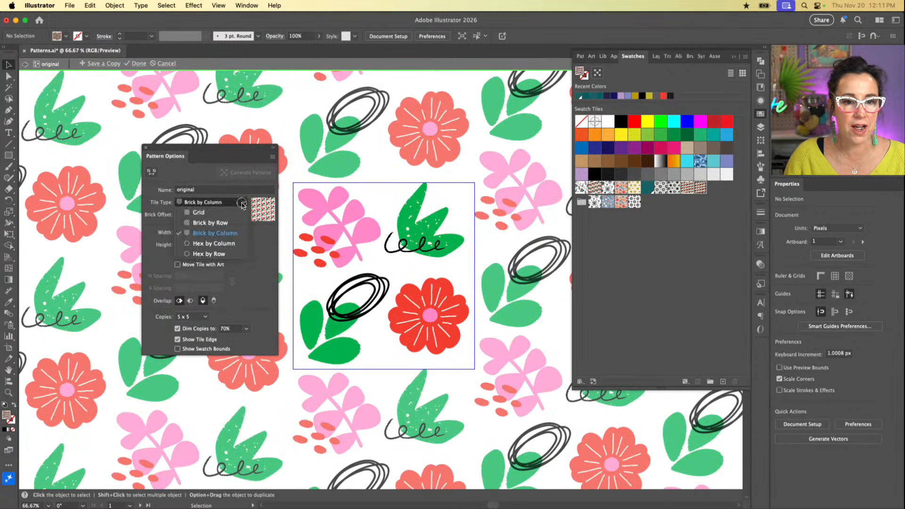
left_click(232, 212)
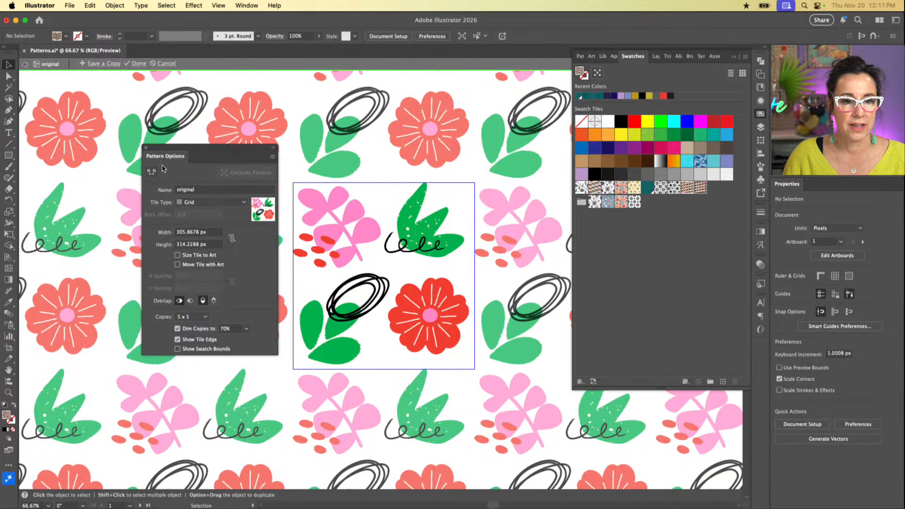
left_click(138, 63)
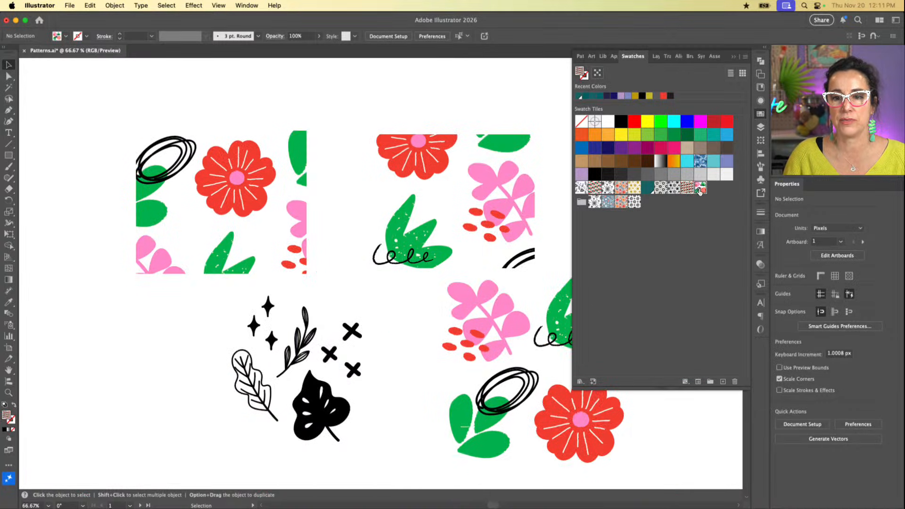
Step: Fill the larger of the two pattern rectangles with the original grid pattern, and leave both rectangles deselected
left_click(306, 198)
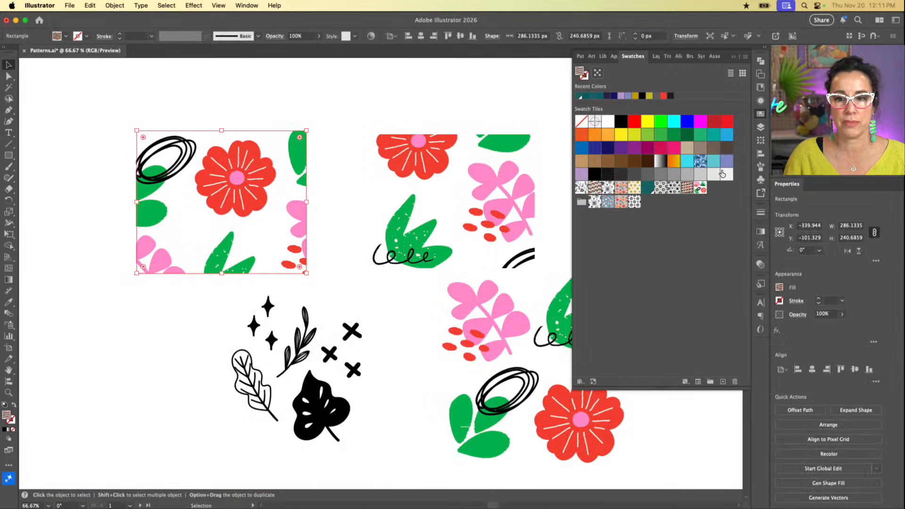
left_click(700, 189)
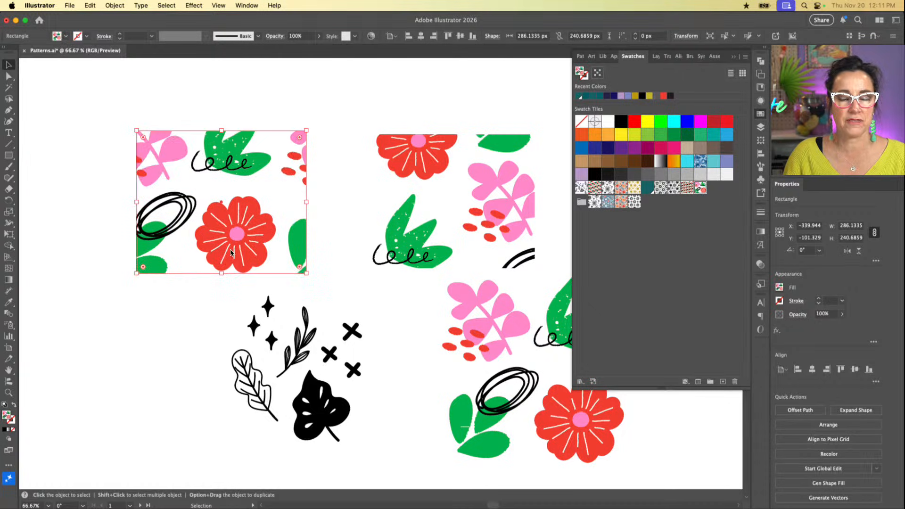
left_click(476, 198)
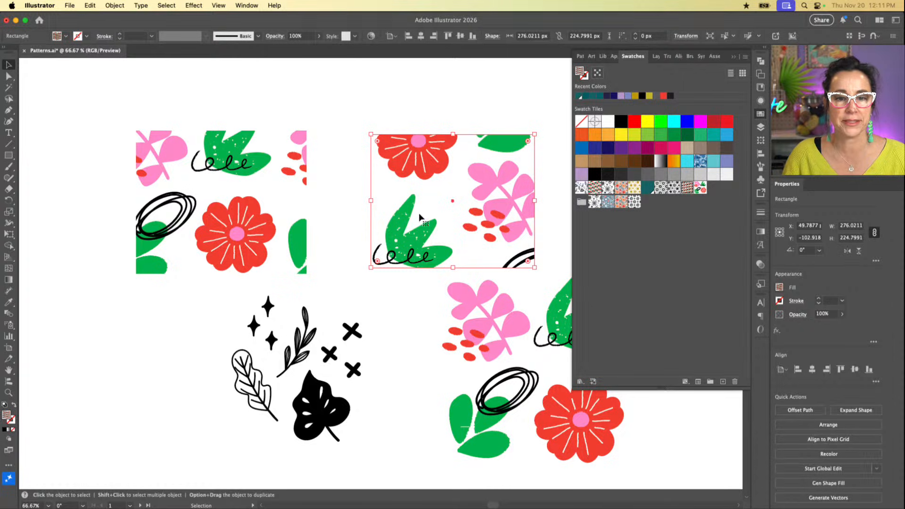
scroll(433, 214, "right", 5)
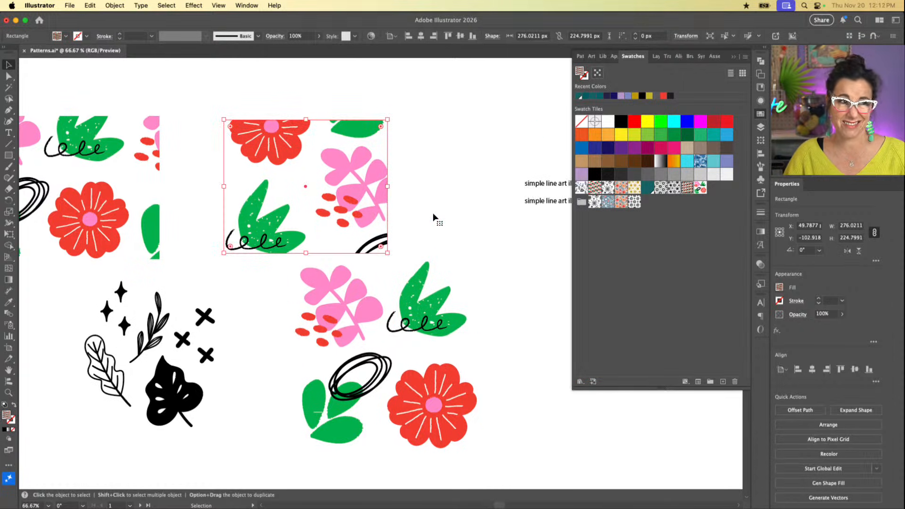
left_click(417, 237)
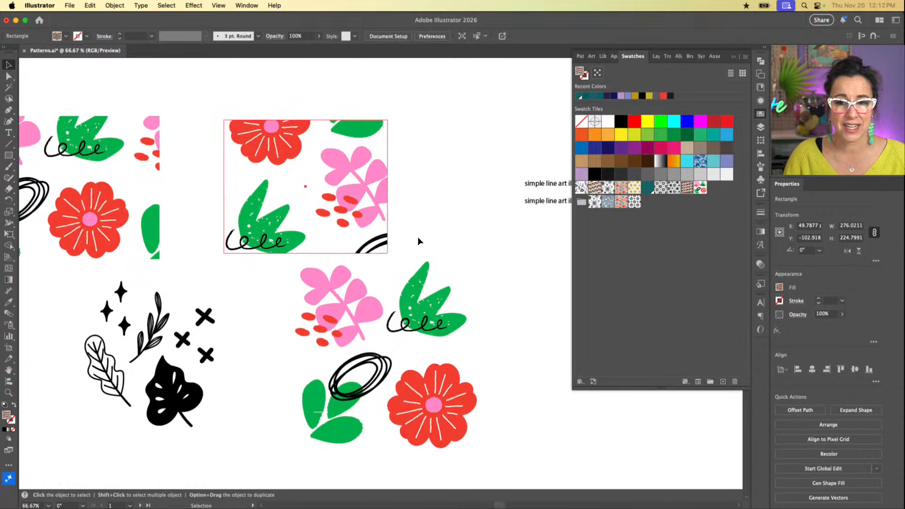
scroll(322, 253, "left", 10)
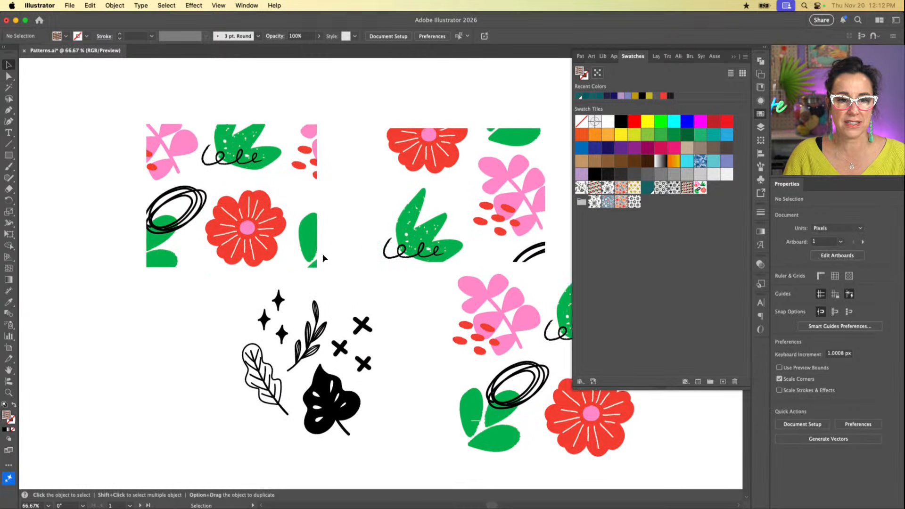
scroll(322, 254, "right", 2)
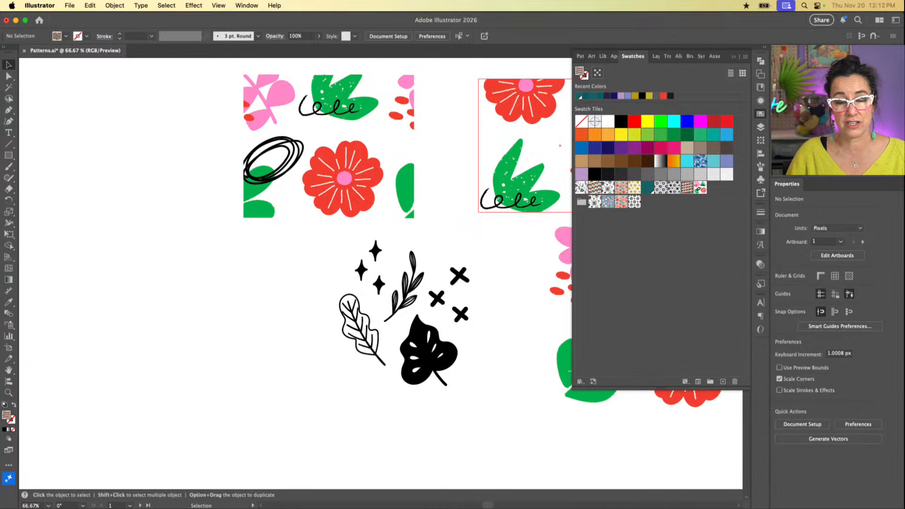
Step: Duplicate the original grid pattern swatch and name the copy 3
left_click(704, 190)
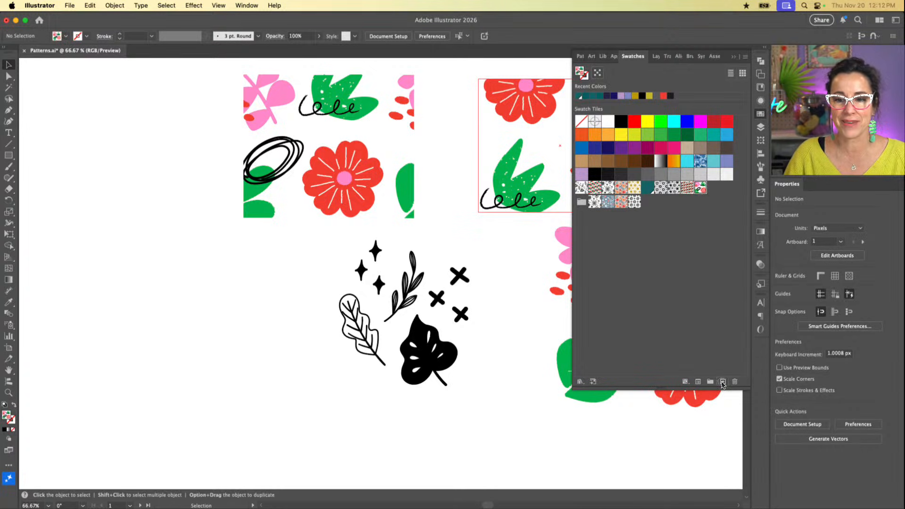
left_click(723, 383)
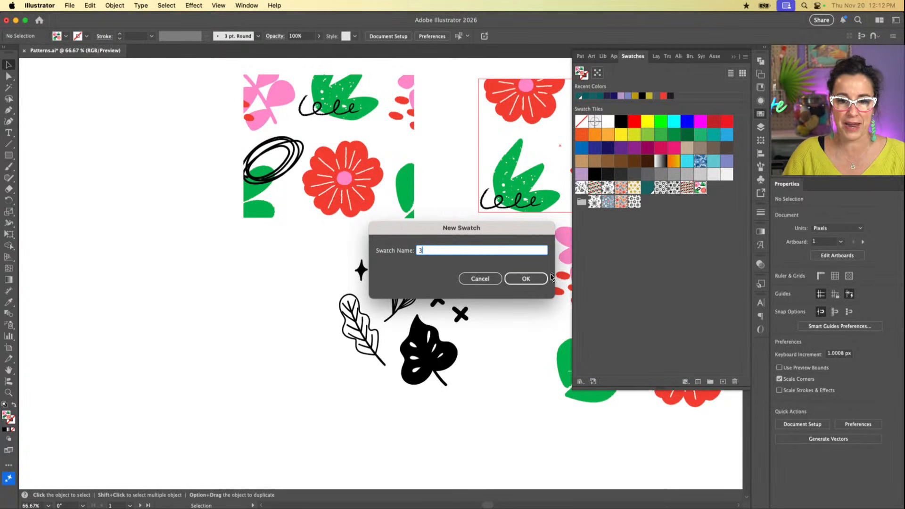
left_click(526, 279)
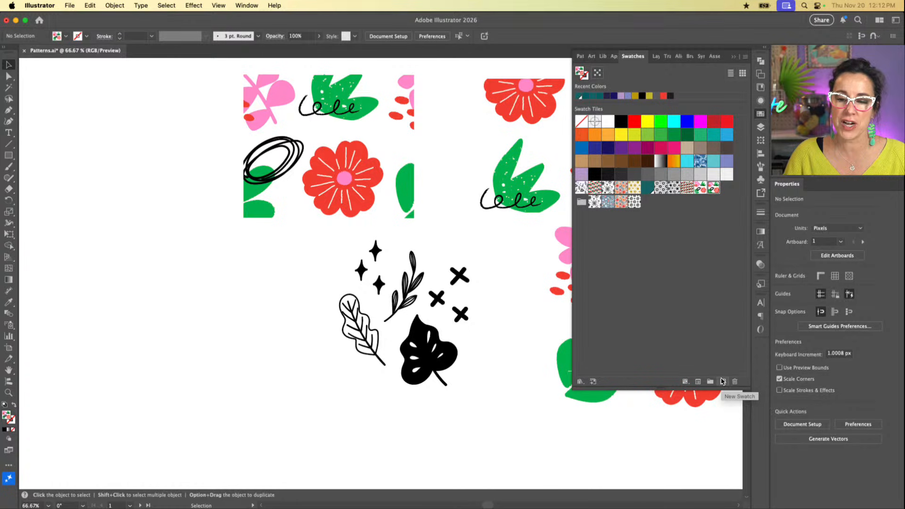
Step: Edit pattern 3, set its tile type to Hex by Column, and turn Size Tile to Art on and off again
double_click(714, 188)
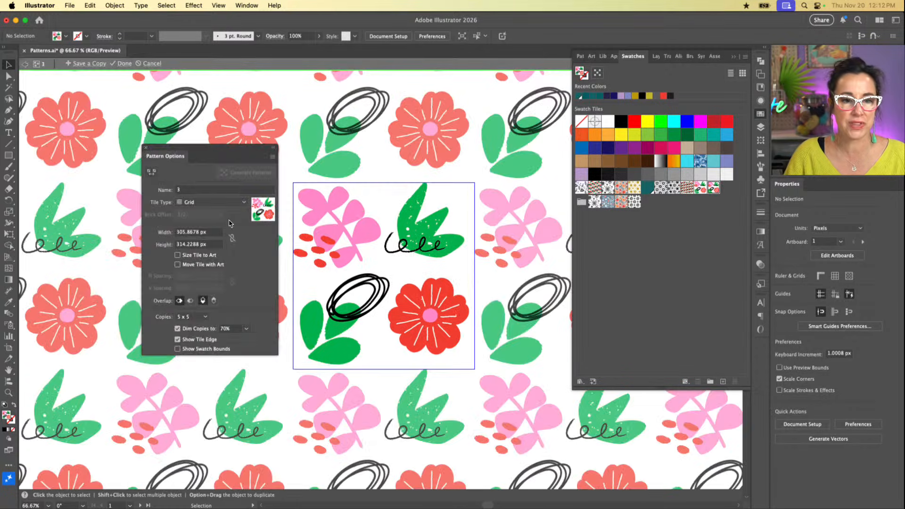
left_click(244, 202)
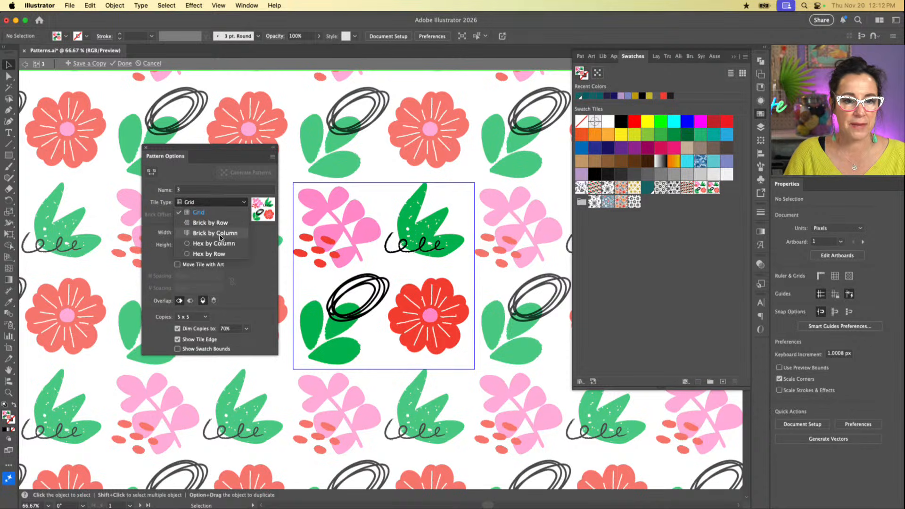
left_click(212, 244)
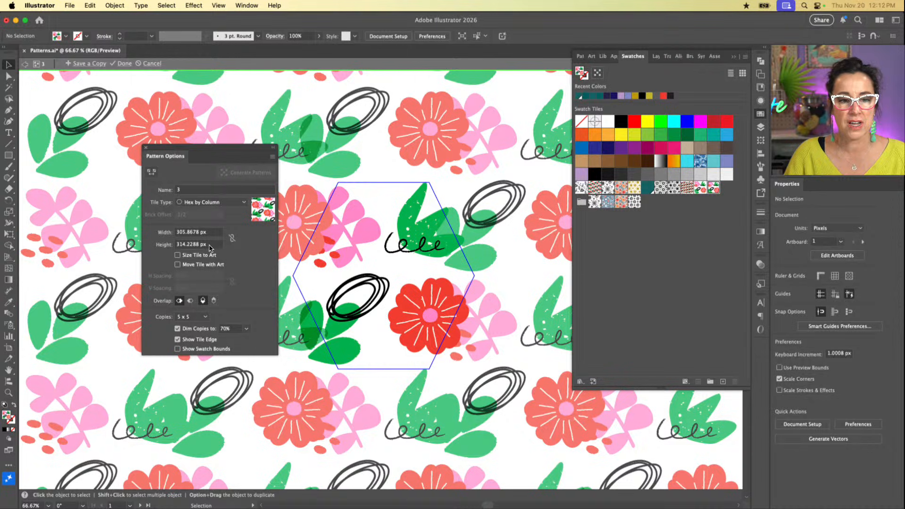
left_click(178, 256)
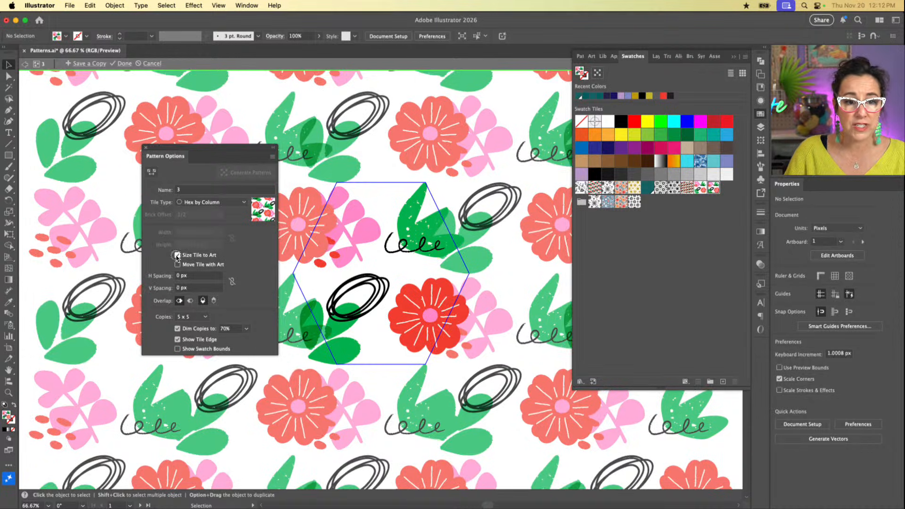
left_click(178, 255)
Step: Widen the hexagonal tile of pattern 3 in successive increments to 420 px, leaving width and height proportions unlinked
left_click(215, 232)
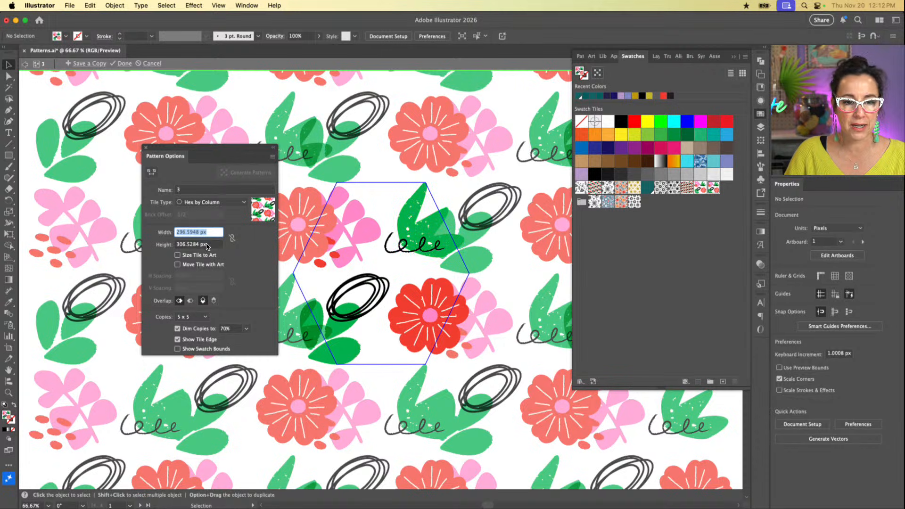
left_click(233, 240)
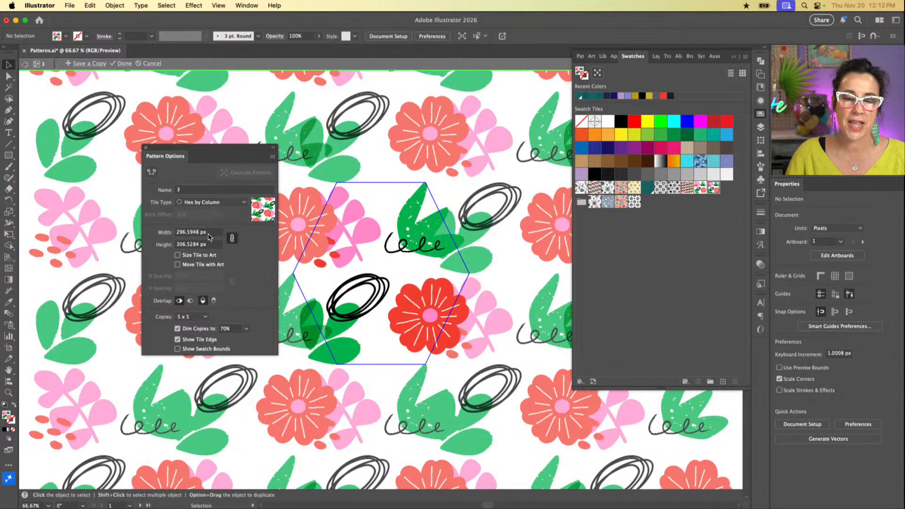
left_click(235, 240)
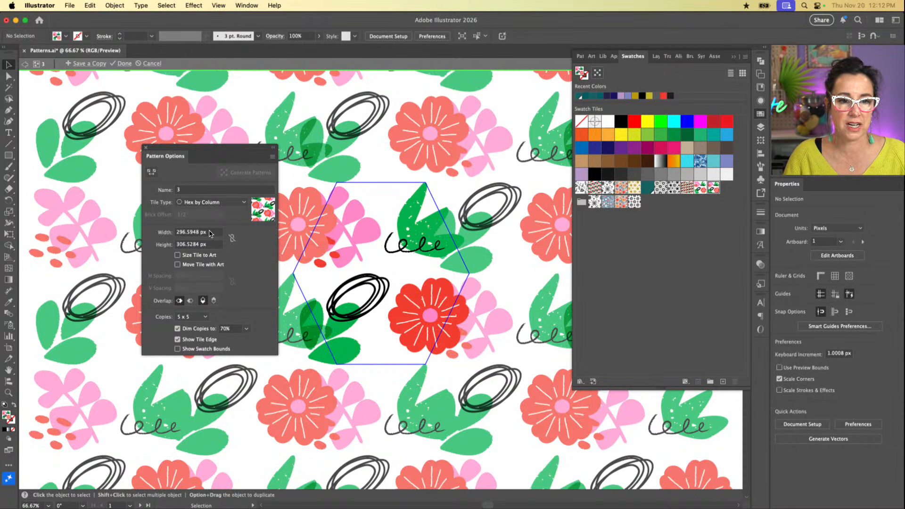
left_click_drag(210, 233, 143, 236)
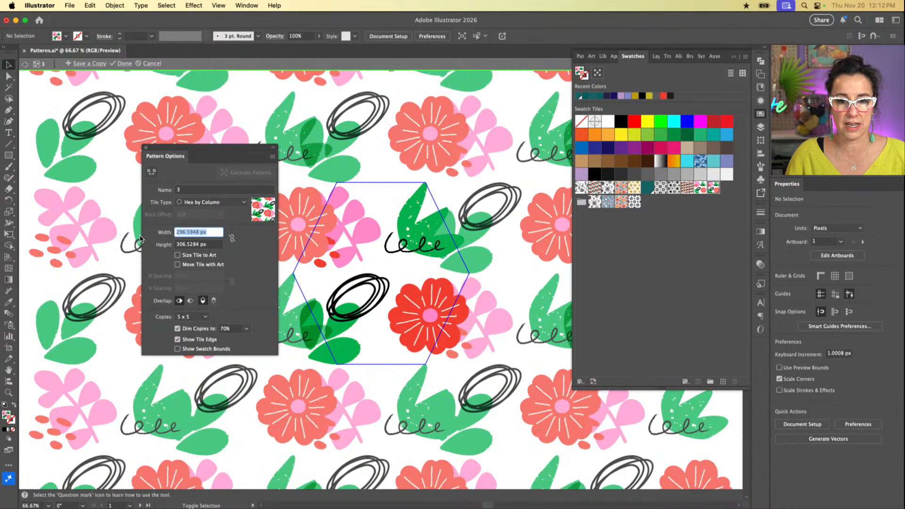
type("310")
key("Return")
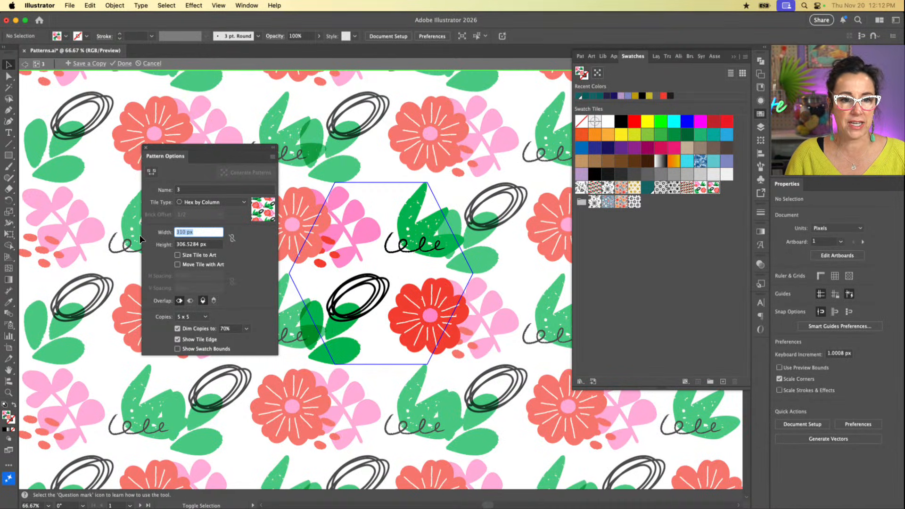
type("320")
key("Return")
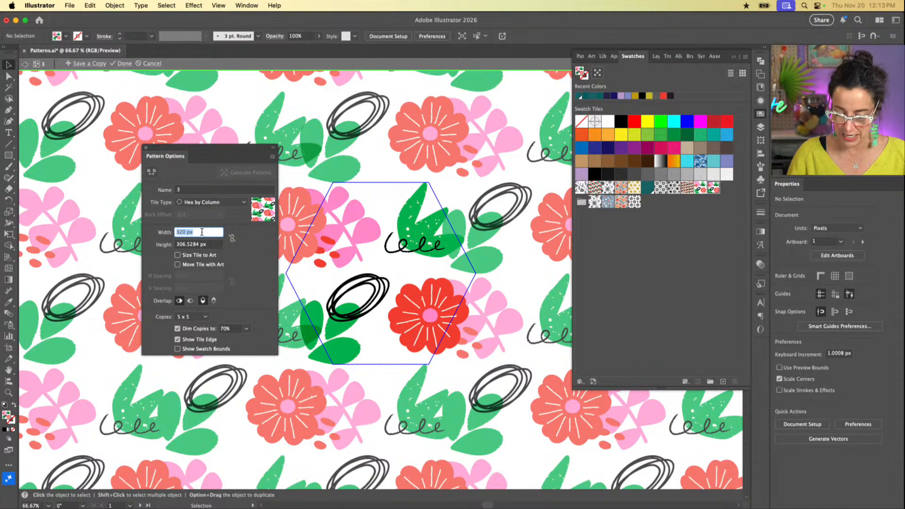
key("shift+Up")
key("shift+Up")
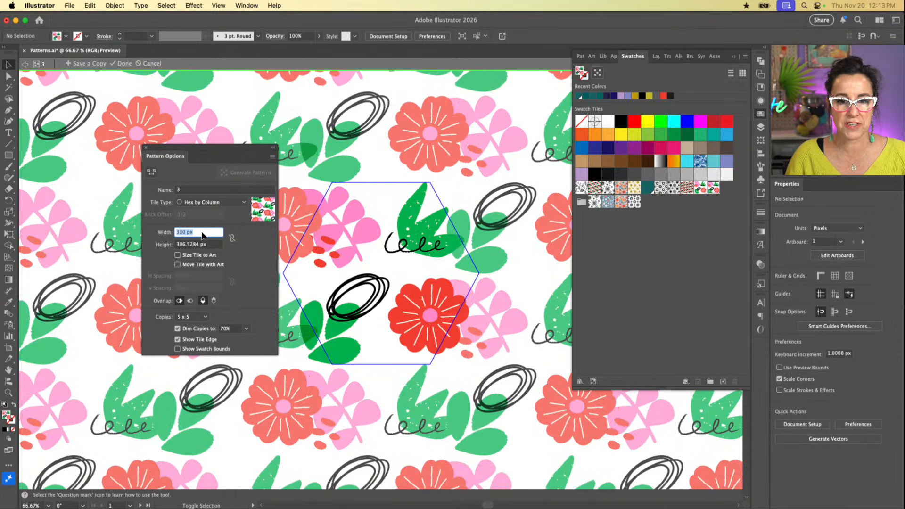
key("shift+Up")
key("shift+Up")
key("shift+Up")
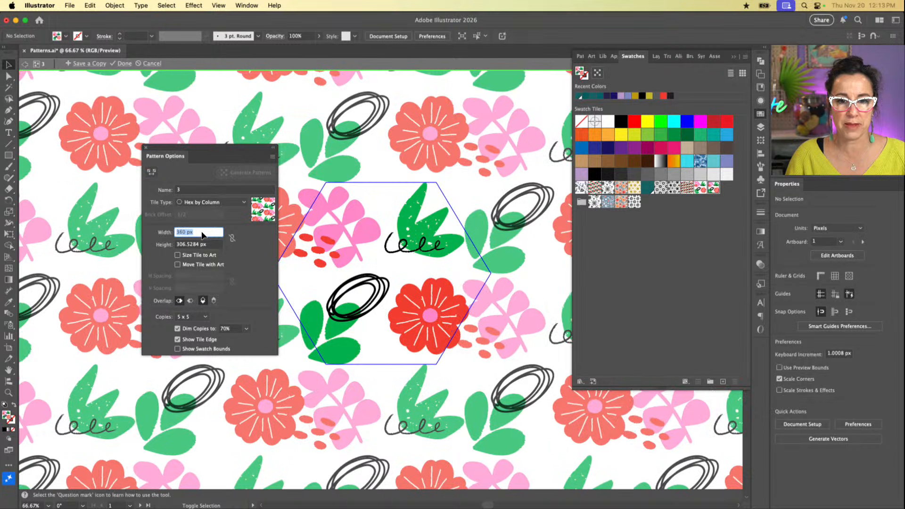
key("shift+Up")
key("shift+Up")
key("shift+Up")
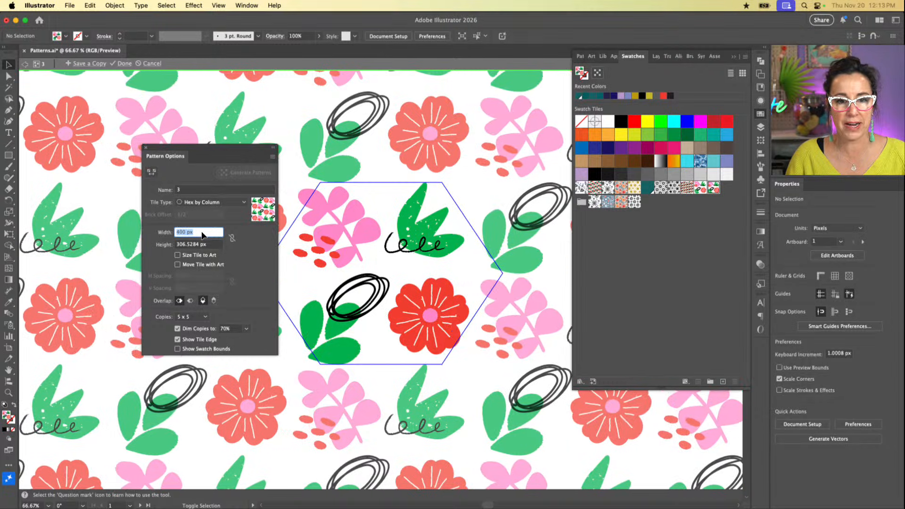
key("shift+Up")
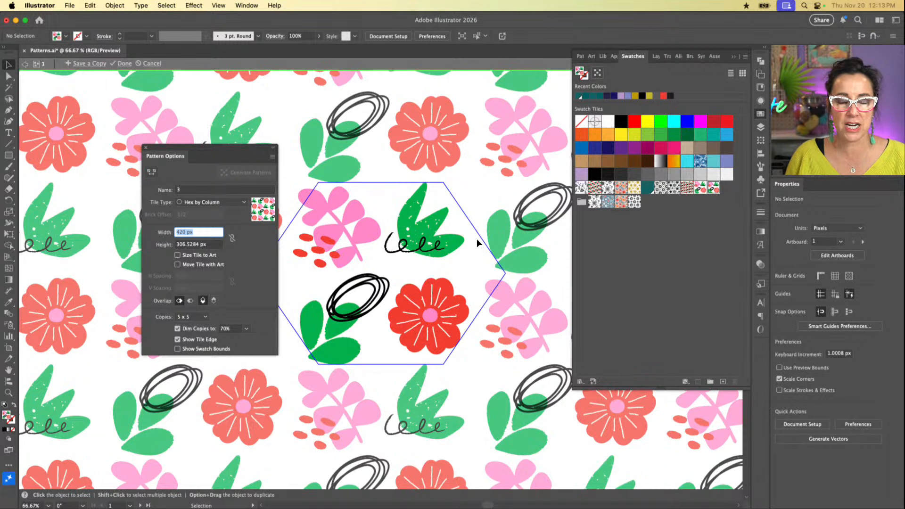
Step: Move the pattern options clear of the artwork, keep the vertical overlap at top in front, and finish editing pattern 3
left_click_drag(252, 150, 166, 118)
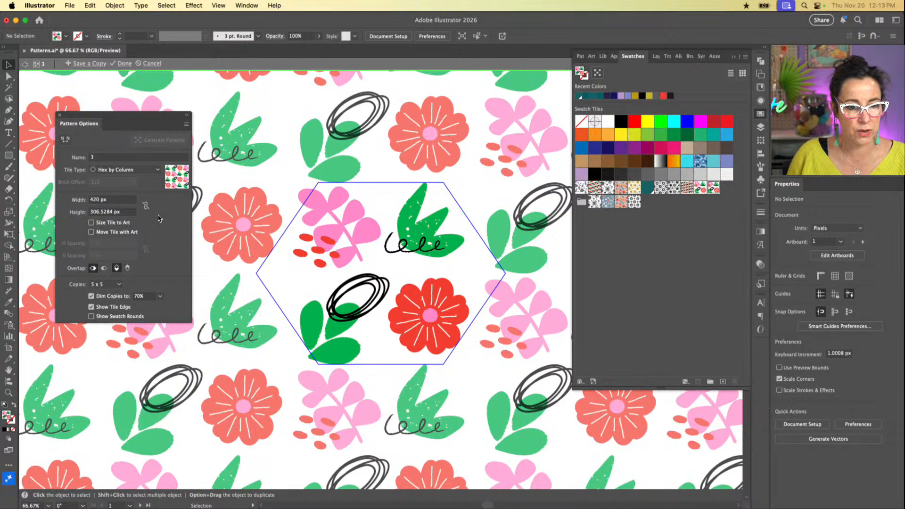
left_click(117, 268)
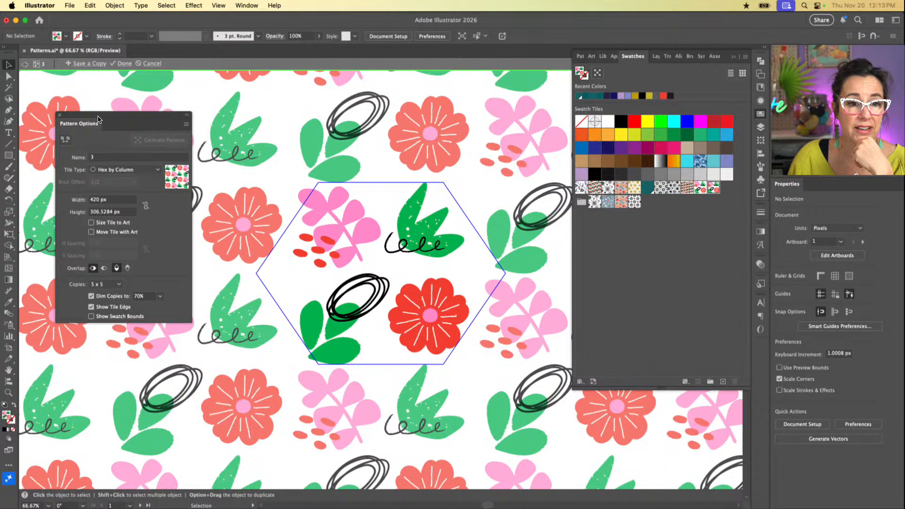
left_click_drag(98, 118, 137, 117)
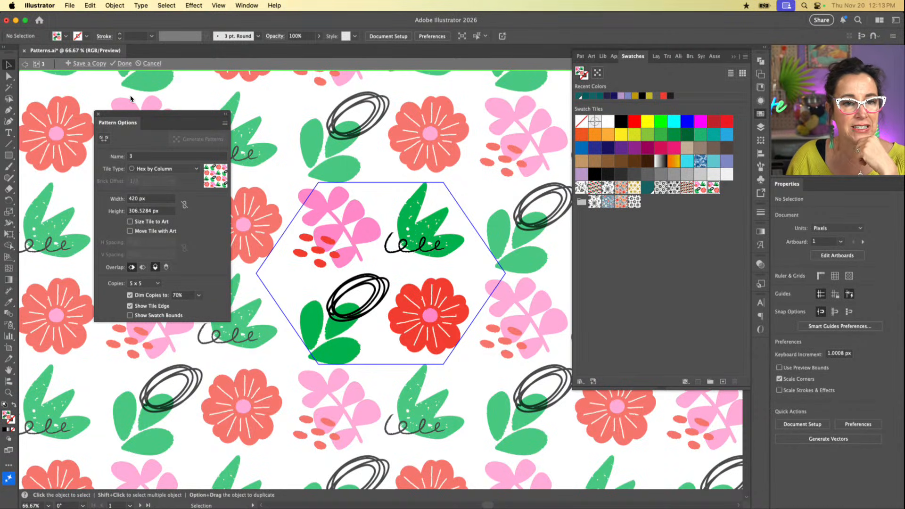
left_click(125, 65)
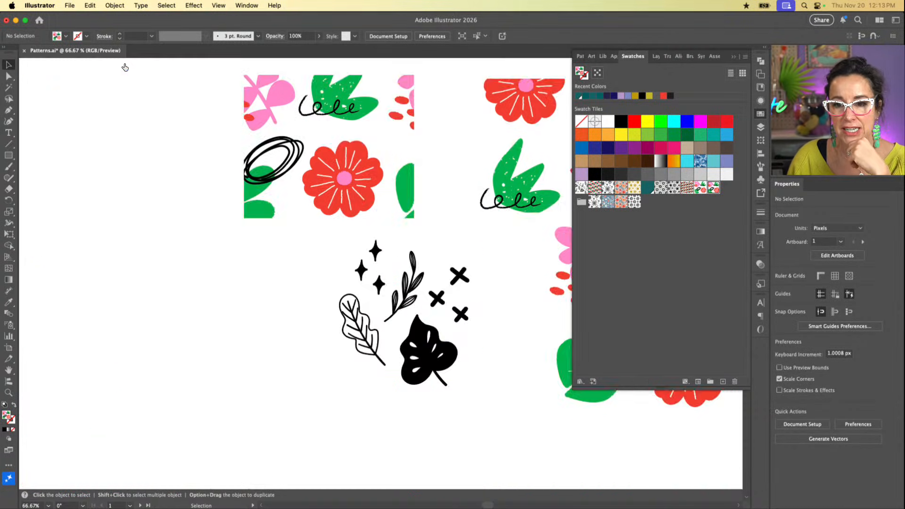
Step: Duplicate the upper-left pattern rectangle into the empty space below it, fill the copy with pattern 3, and leave the copy selected
left_click(313, 167)
left_click_drag(324, 149, 176, 328)
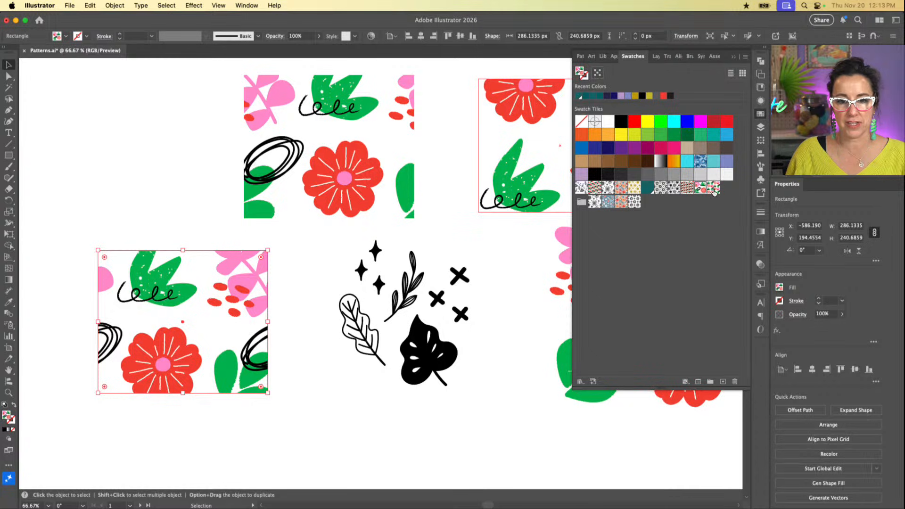
left_click_drag(713, 191, 250, 349)
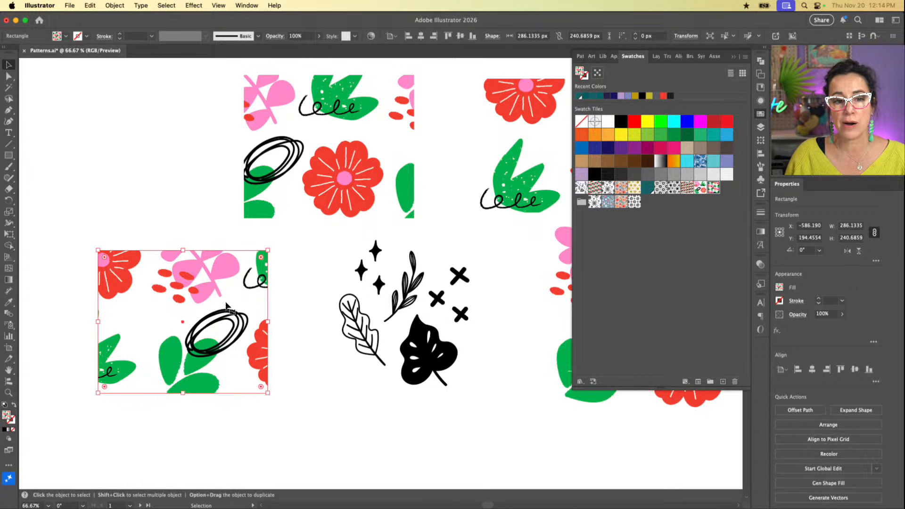
left_click(361, 156)
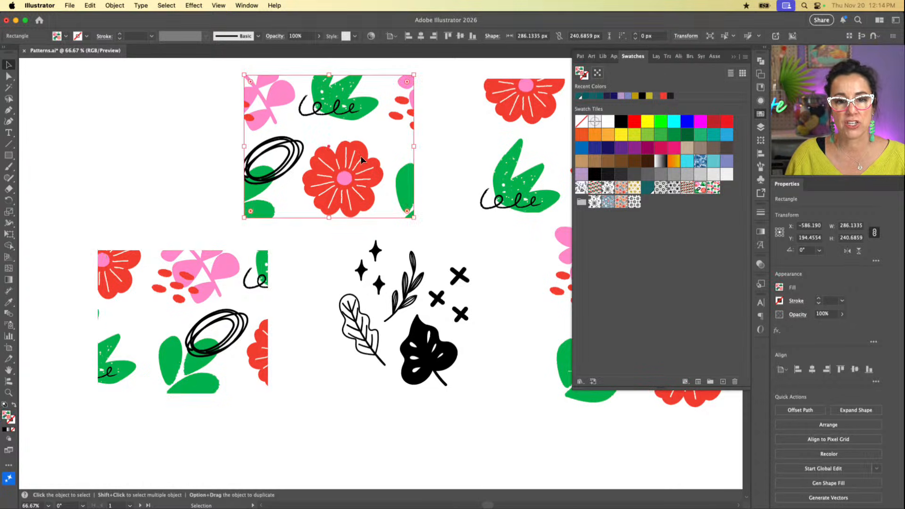
left_click(524, 143)
left_click(262, 313)
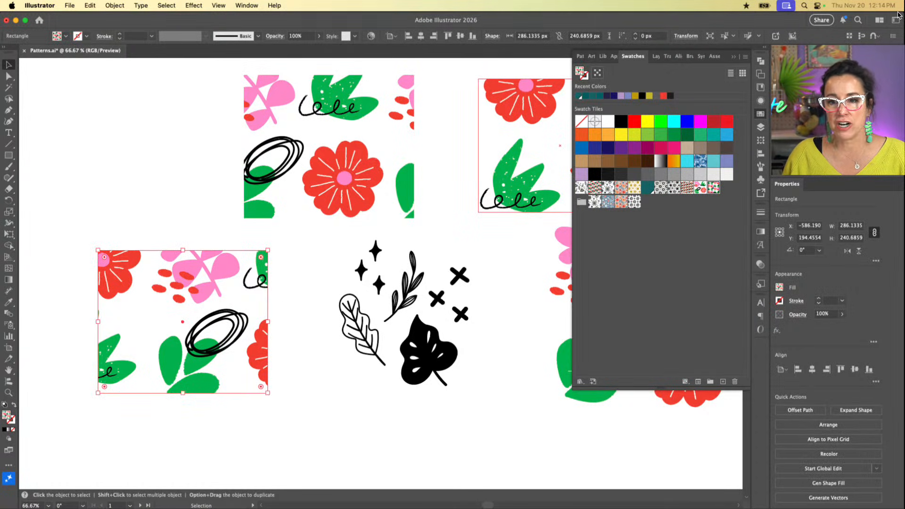
Step: Set the transform options for the pattern 3 rectangle to transform the pattern only
left_click(761, 140)
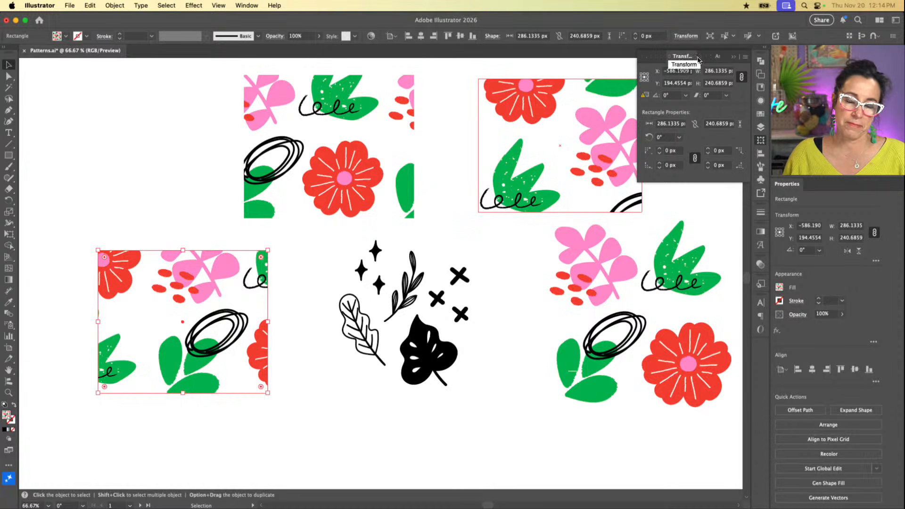
left_click(745, 57)
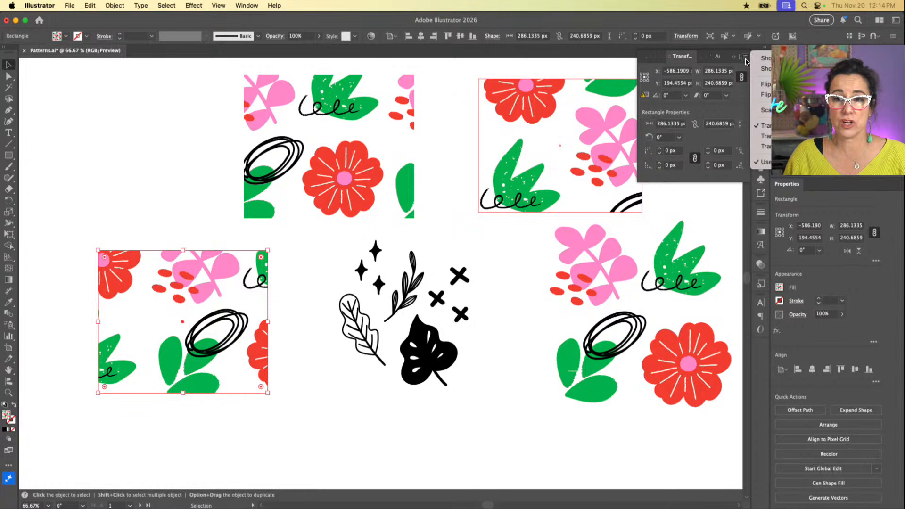
left_click(745, 59)
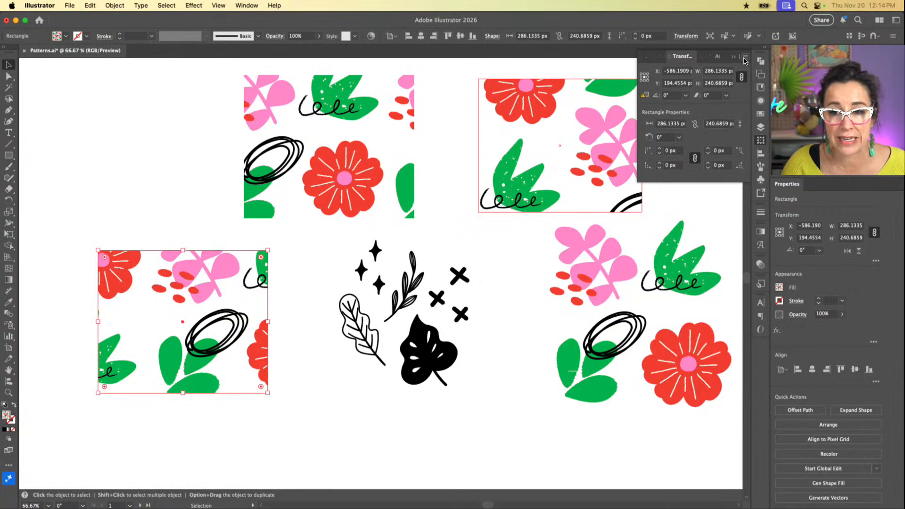
left_click(745, 59)
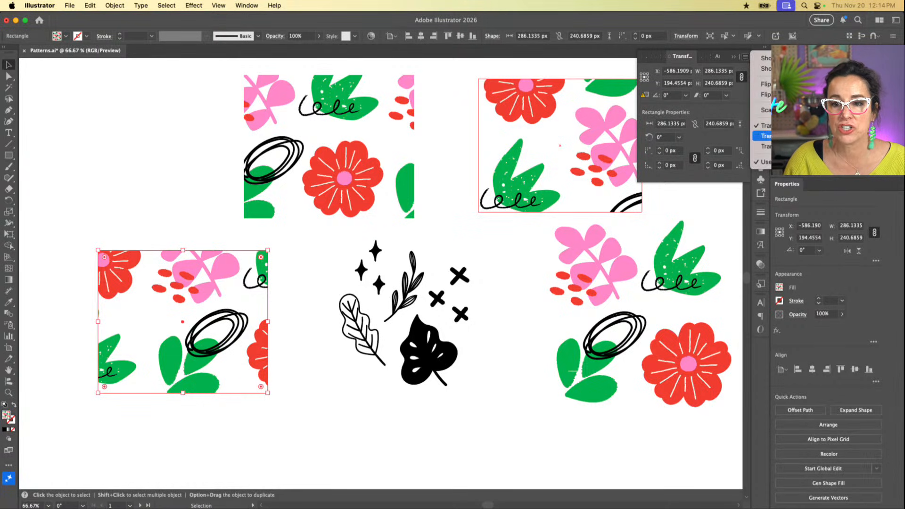
left_click(777, 137)
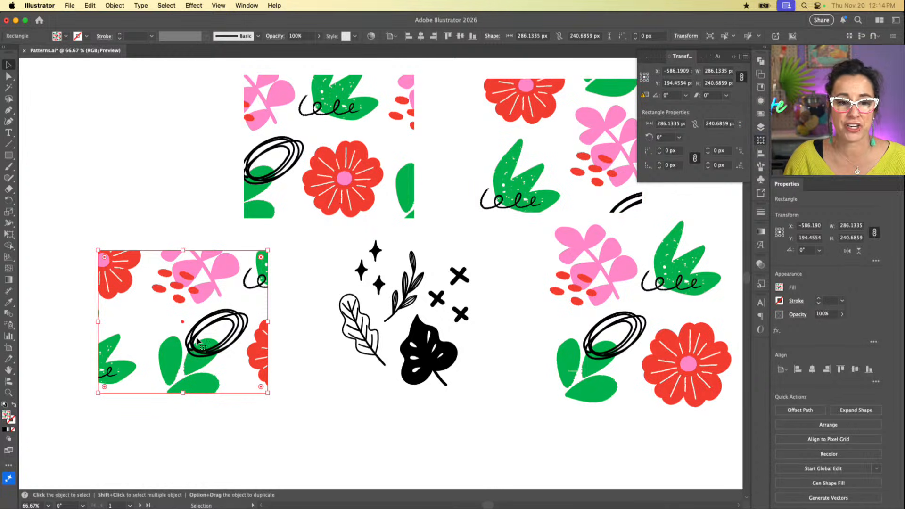
Step: Try enlarging the pattern 3 rectangle from its upper corner to about 363 by 275 px, and undo the resize
left_click(681, 125)
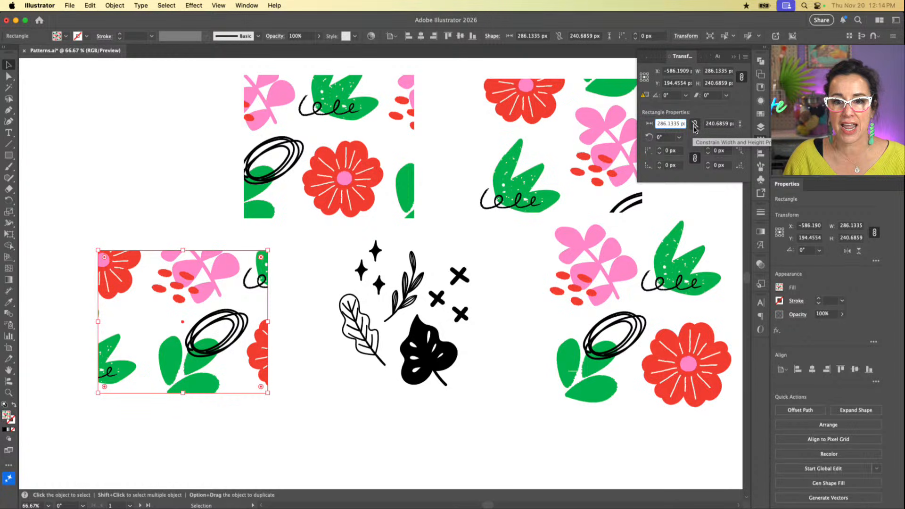
left_click(717, 70)
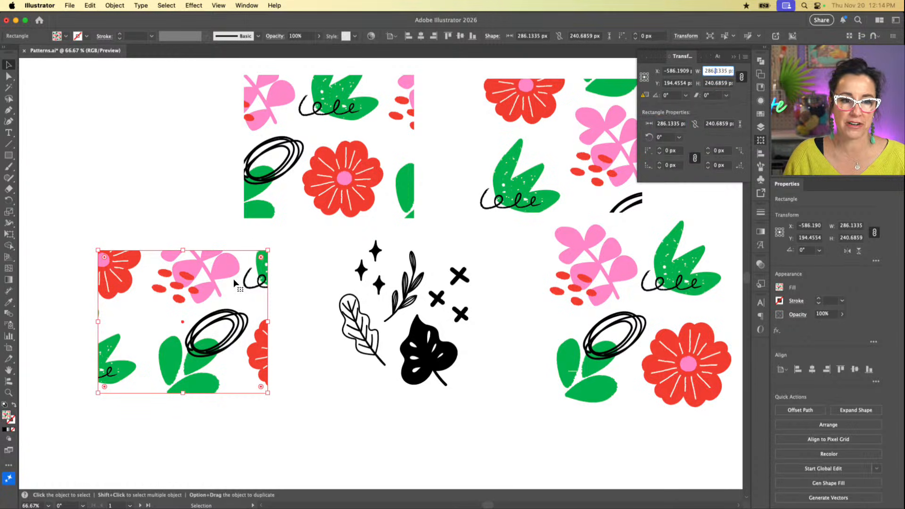
left_click(264, 253)
left_click_drag(269, 250, 314, 231)
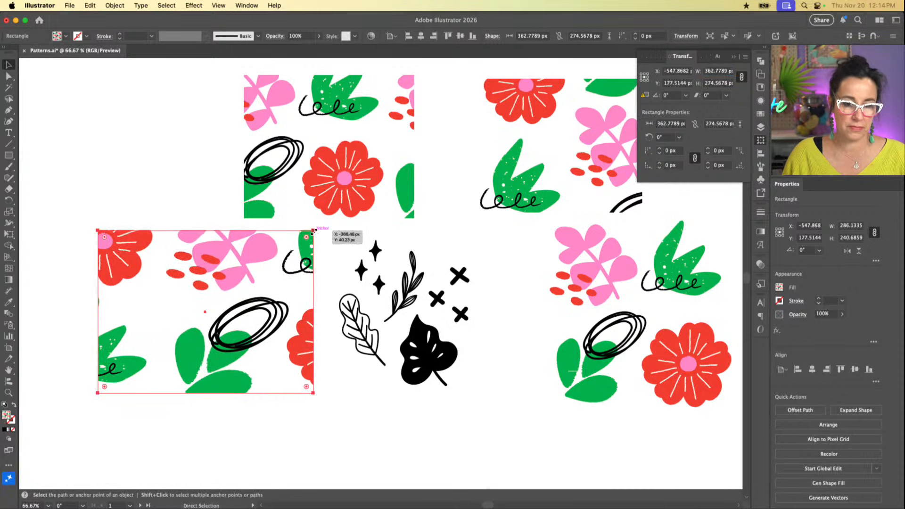
key("super+z")
Step: Repeatedly reduce the transform width to scale down only the pattern 3 fill until small motifs repeat many times across the rectangle
left_click(745, 55)
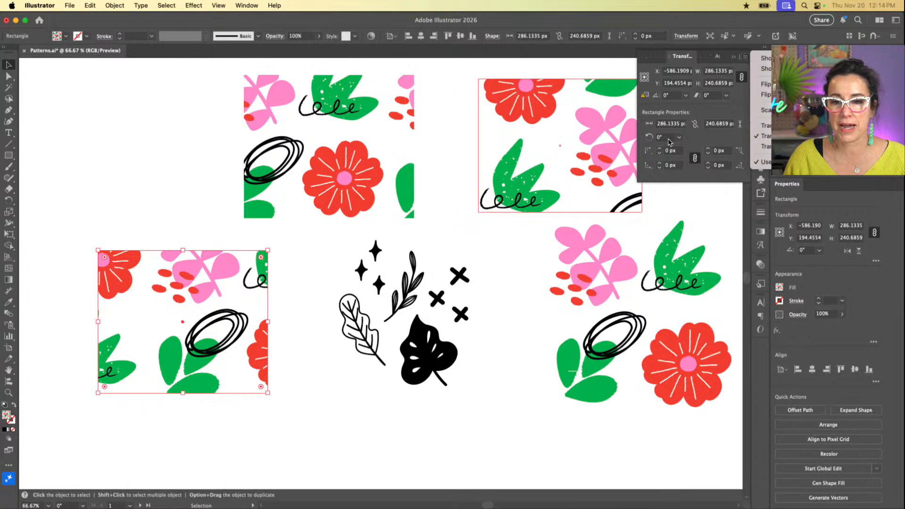
left_click(715, 137)
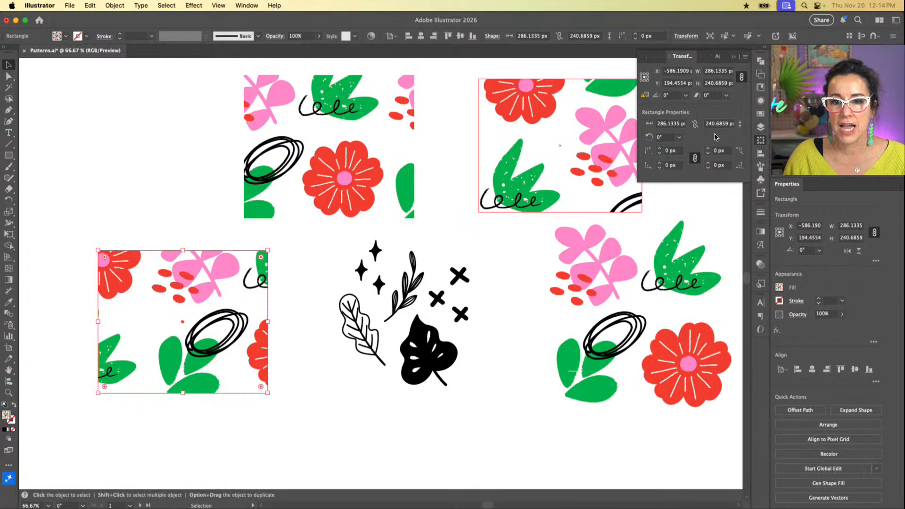
left_click(717, 71)
type("260")
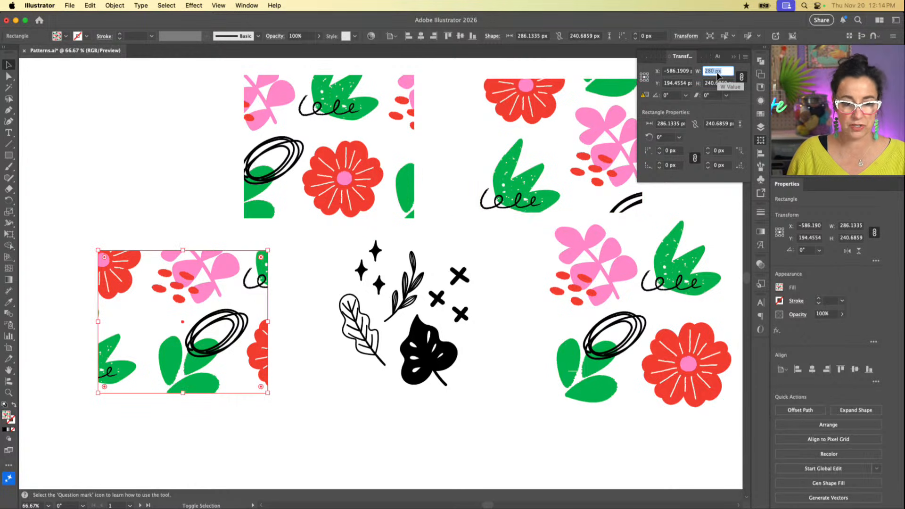
key("Return")
key("shift+Down")
key("shift+Down")
key("shift+Down")
key("shift+Down")
key("shift+Down")
key("shift+Down")
key("shift+Down")
key("shift+Down")
key("shift+Down")
key("shift+Down")
key("shift+Down")
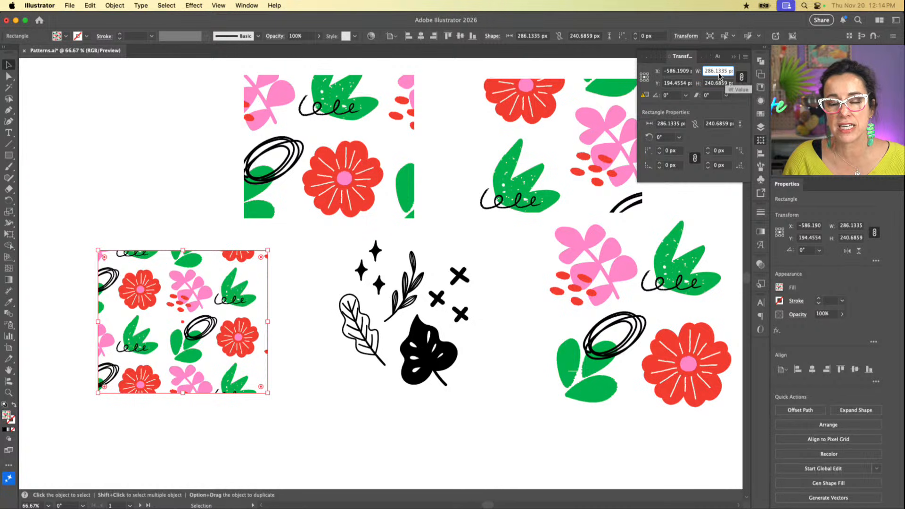
key("shift+Down")
key("shift+Down")
key("shift+Down")
key("shift+Down")
key("shift+Down")
key("shift+Down")
key("shift+Down")
key("shift+Down")
key("shift+Down")
key("shift+Down")
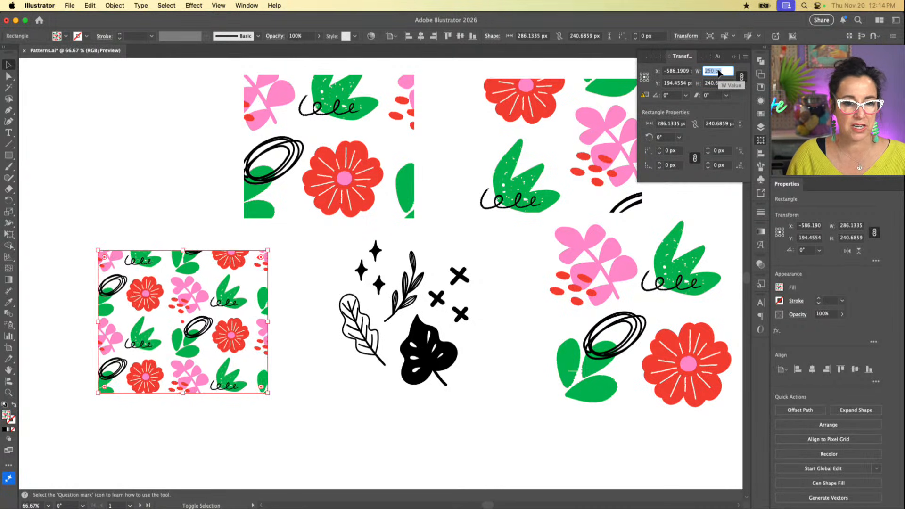
key("shift+Down")
key("shift+Down")
key("shift+Down")
key("shift+Down")
key("shift+Down")
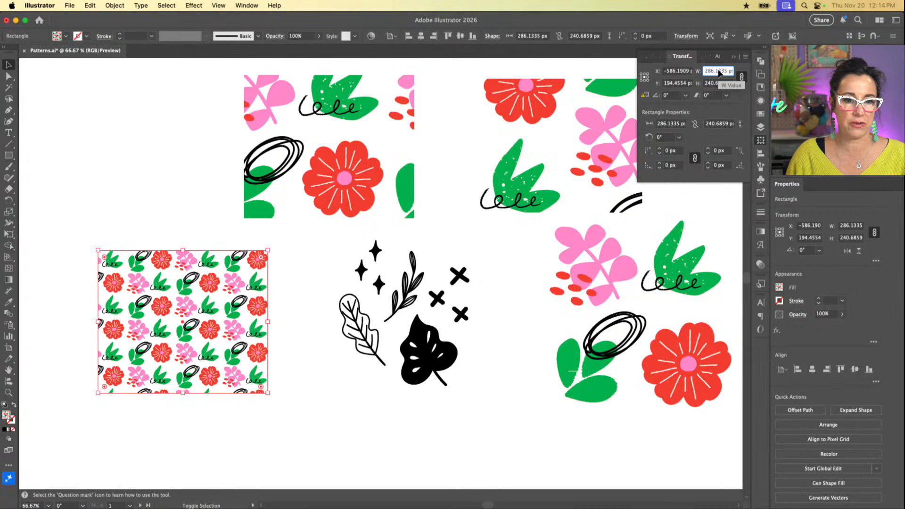
key("shift+Down")
key("shift+Down")
key("shift+Down")
key("shift+Down")
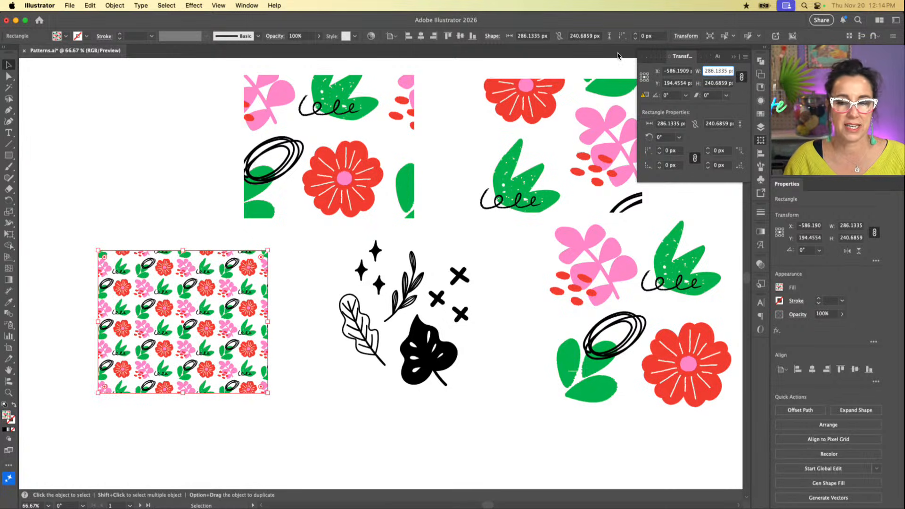
Step: Scale down only the upper-left rectangle's pattern fill by adjusting its transform width until three red flowers fit across the shape
left_click(370, 134)
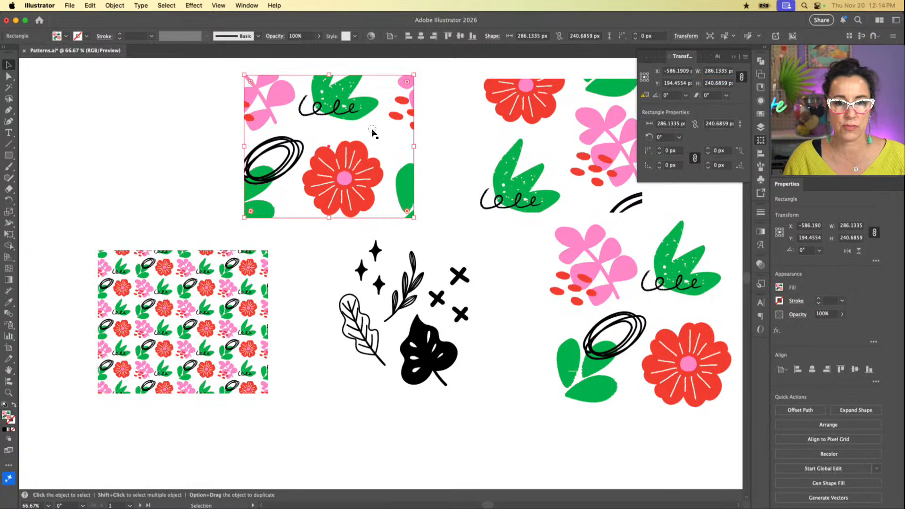
left_click(743, 57)
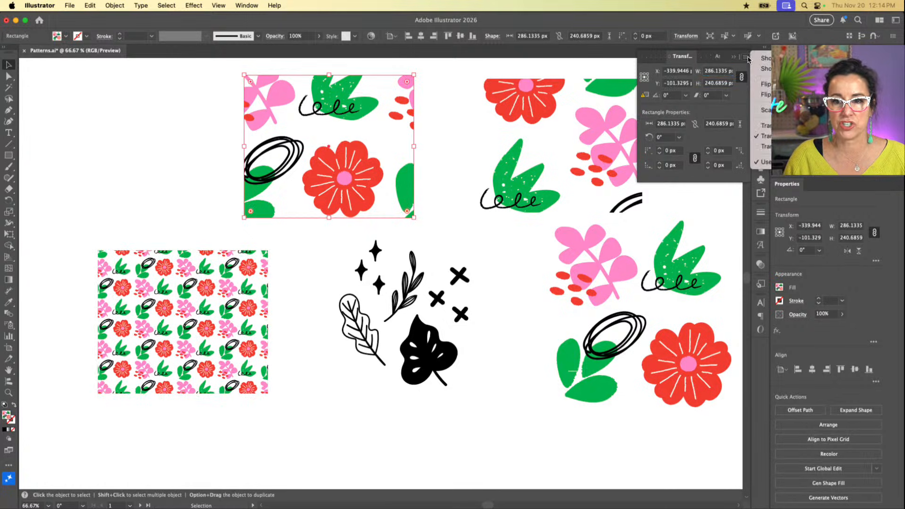
left_click(326, 116)
left_click(726, 71)
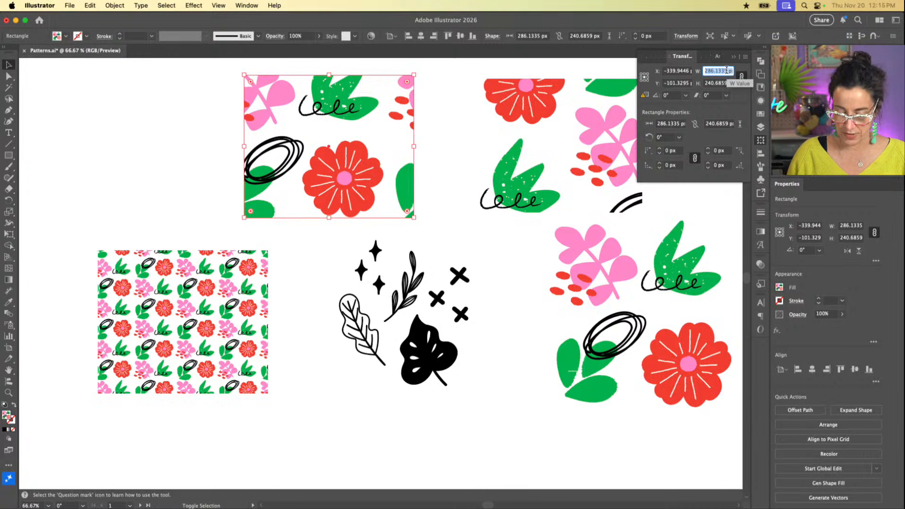
type("130")
key("Return")
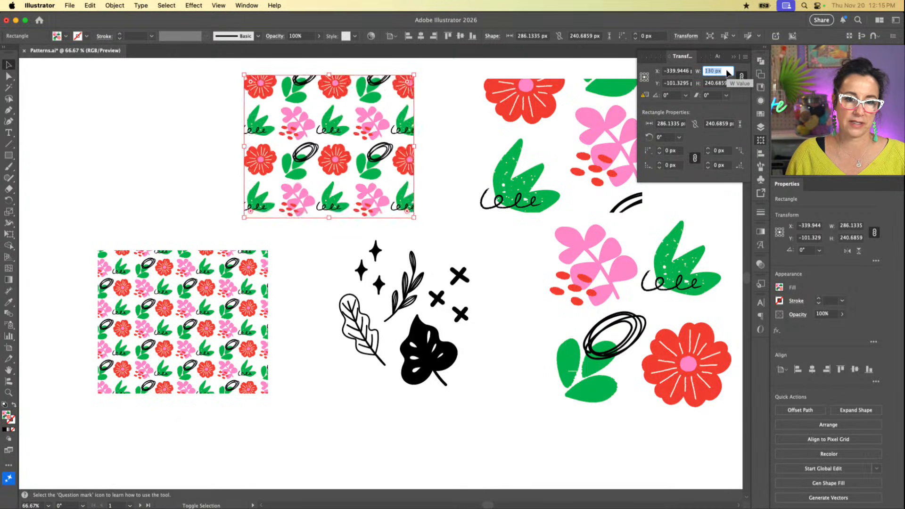
type("280")
key("Return")
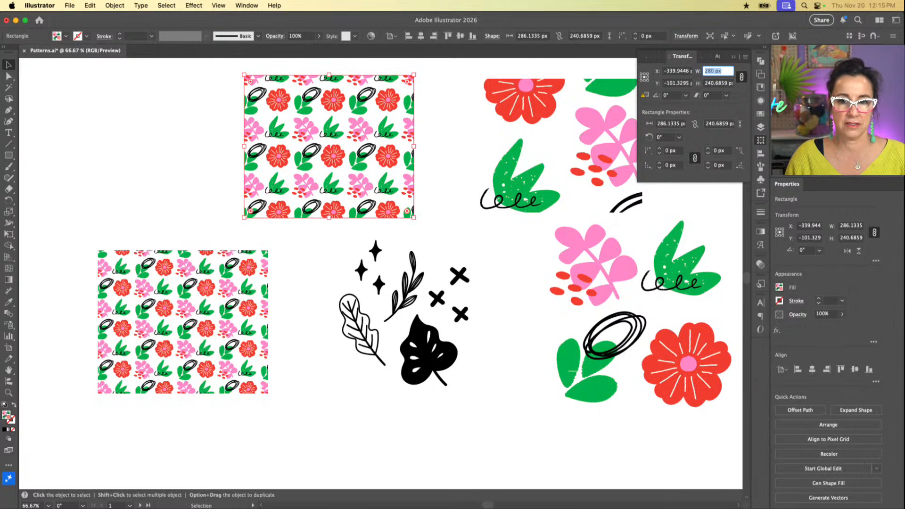
Step: Repeatedly adjust the upper-right rectangle's transform width to shrink only its pattern fill into small, many-times-repeated motifs
left_click(615, 152)
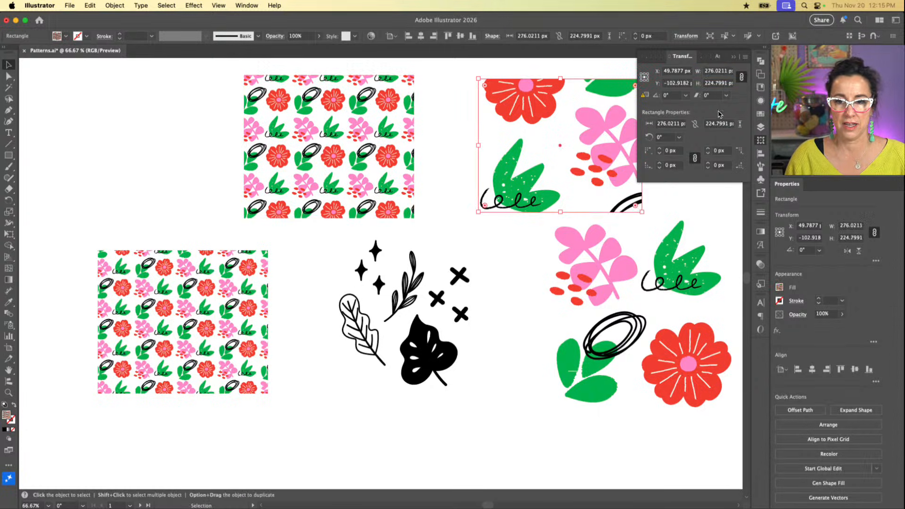
left_click(724, 75)
type("250")
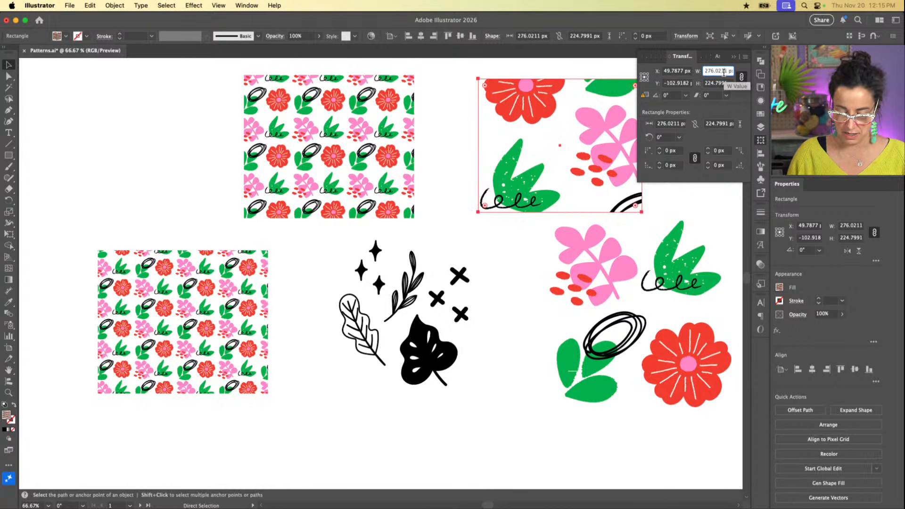
key("Return")
key("shift+Down")
key("shift+Down")
key("shift+Down")
key("shift+Down")
key("shift+Down")
key("shift+Down")
key("shift+Down")
key("shift+Down")
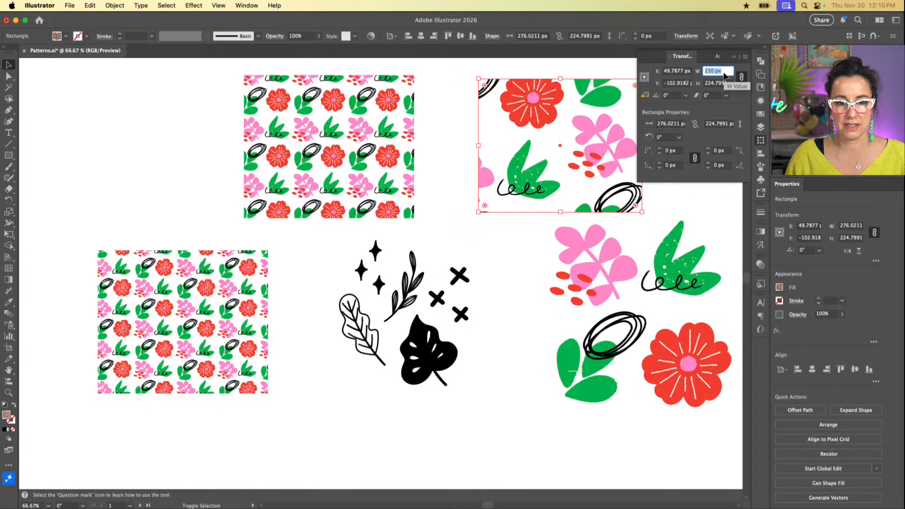
key("shift+Up")
key("shift+Up")
key("shift+Up")
key("shift+Up")
key("shift+Up")
key("shift+Up")
key("shift+Up")
key("shift+Up")
key("shift+Up")
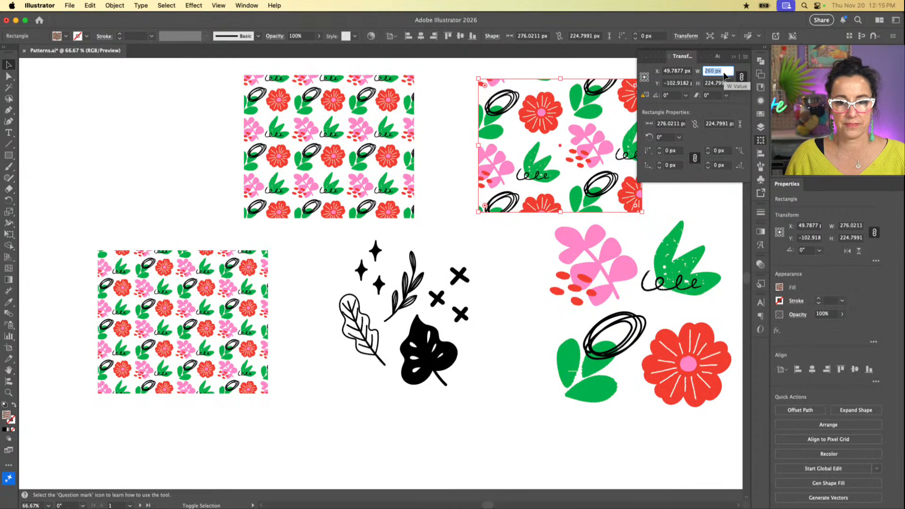
key("shift+Down")
key("shift+Down")
key("shift+Down")
key("shift+Down")
key("shift+Down")
key("shift+Down")
key("shift+Down")
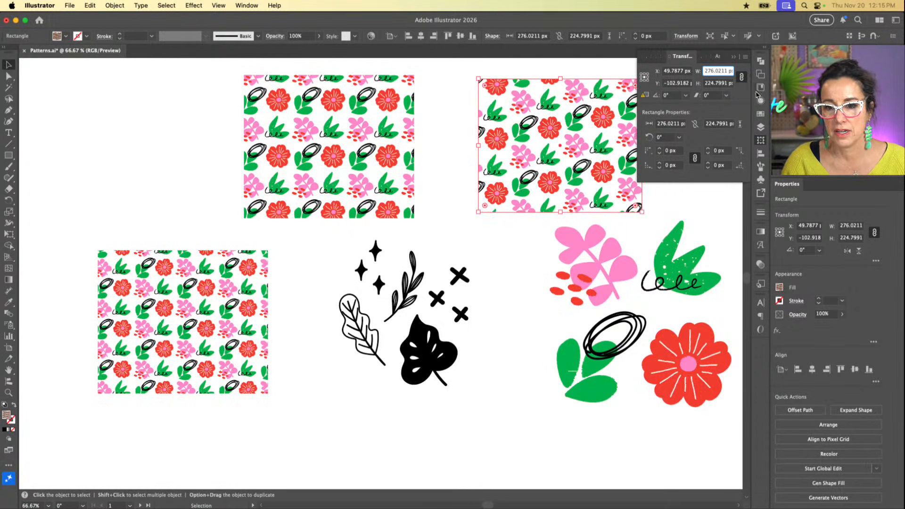
Step: Fill the upper-right rectangle with the last floral pattern swatch and the upper-left rectangle with the first floral pattern swatch
left_click(758, 116)
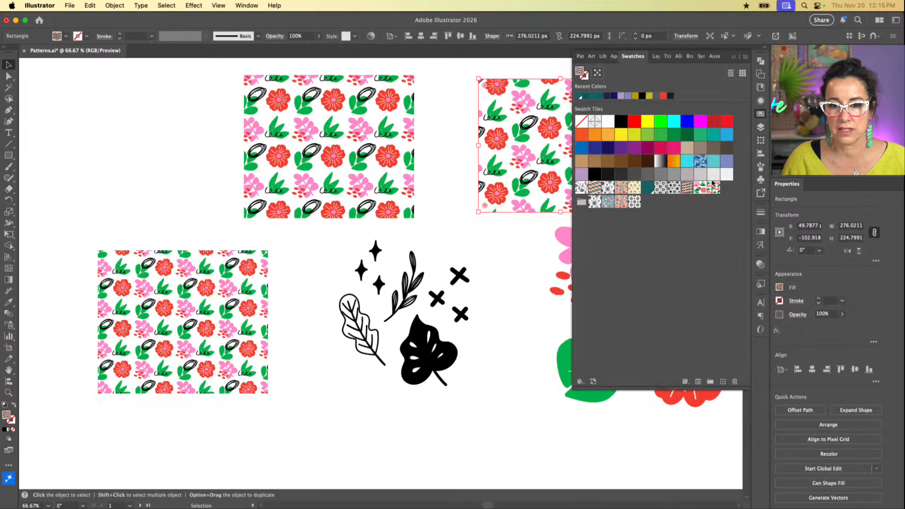
left_click(713, 188)
left_click(406, 188)
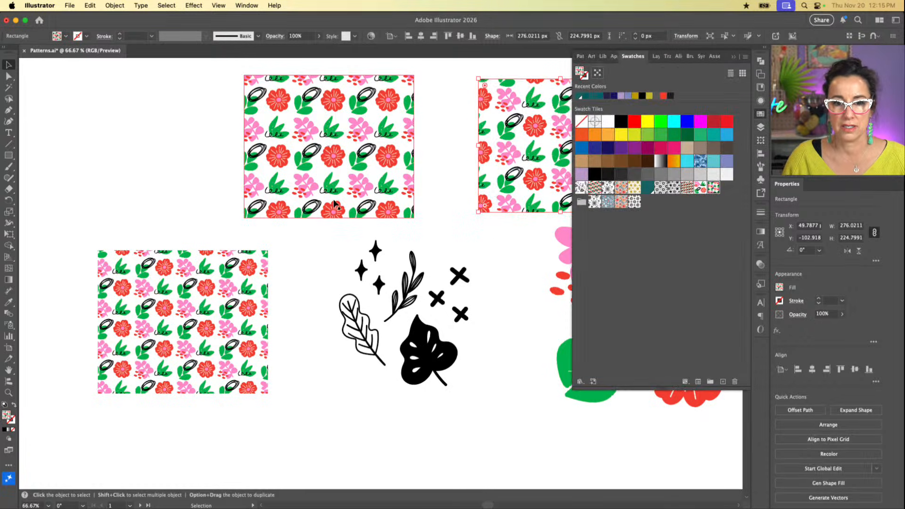
left_click(689, 188)
Step: Delete all three pattern-filled rectangles, keeping only the black line motifs and the coloured floral artwork
scroll(491, 254, "right", 7)
scroll(491, 255, "down", 2)
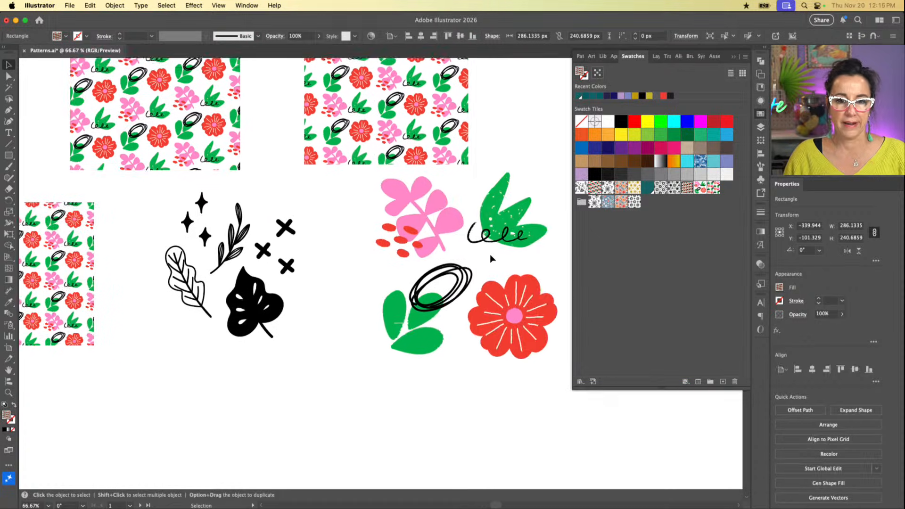
scroll(490, 254, "right", 10)
scroll(490, 254, "up", 4)
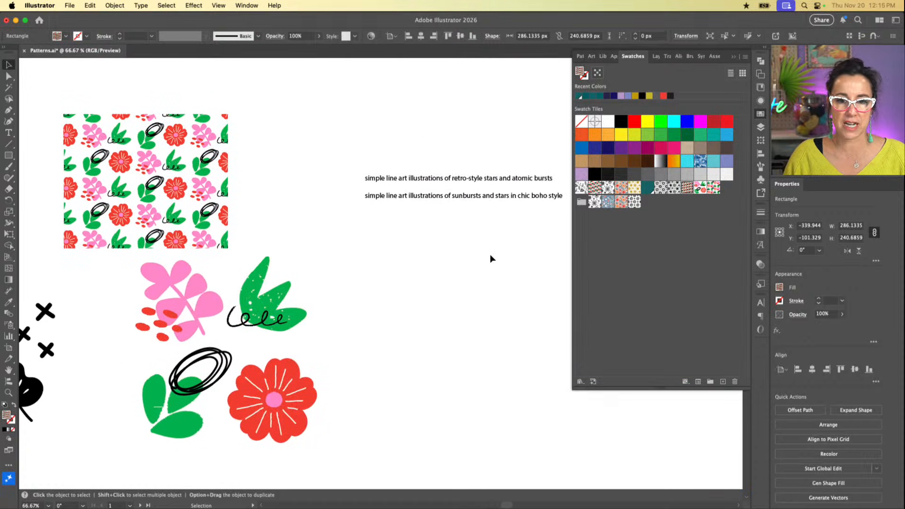
scroll(490, 253, "left", 8)
scroll(490, 254, "down", 3)
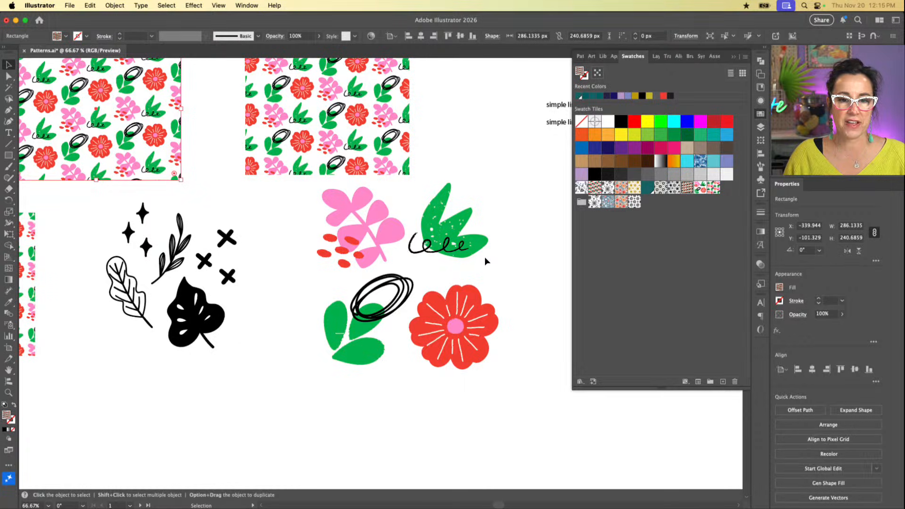
left_click(304, 115)
key("Delete")
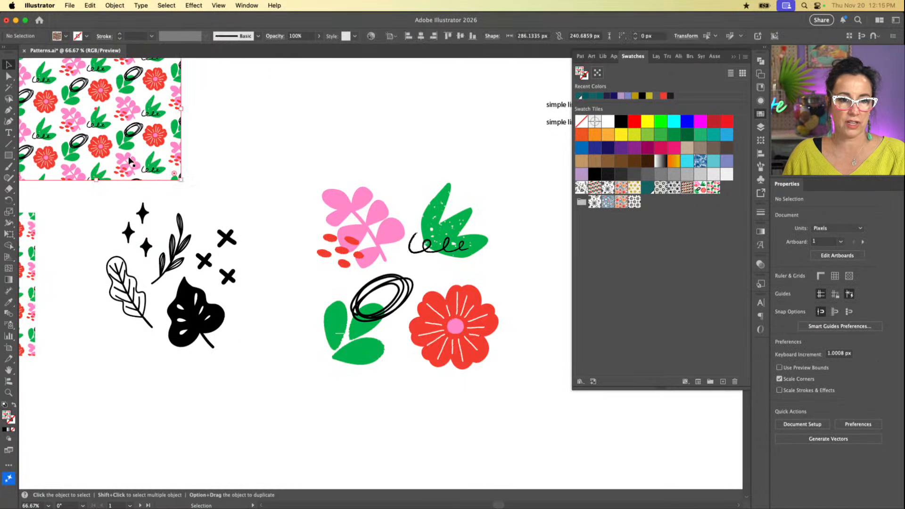
key("Delete")
scroll(125, 157, "left", 8)
left_click(134, 268)
key("Delete")
scroll(235, 262, "right", 8)
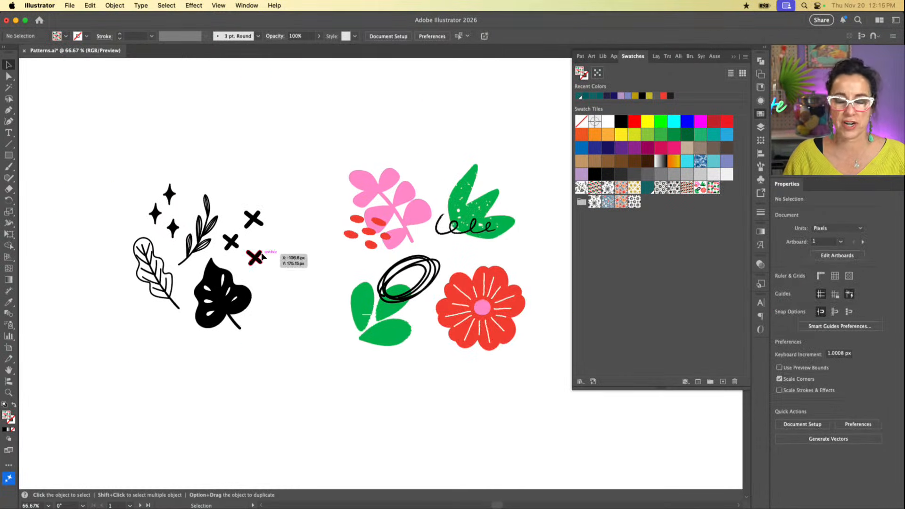
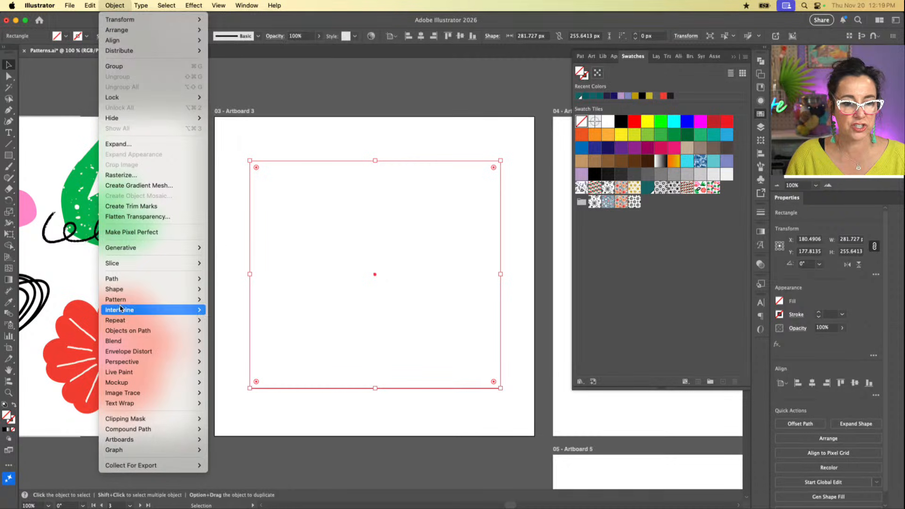
Step: Open Generate Patterns for the selected empty rectangle, enlarge the panel and move it over the left side of Artboard 3
mouse_move(179, 300)
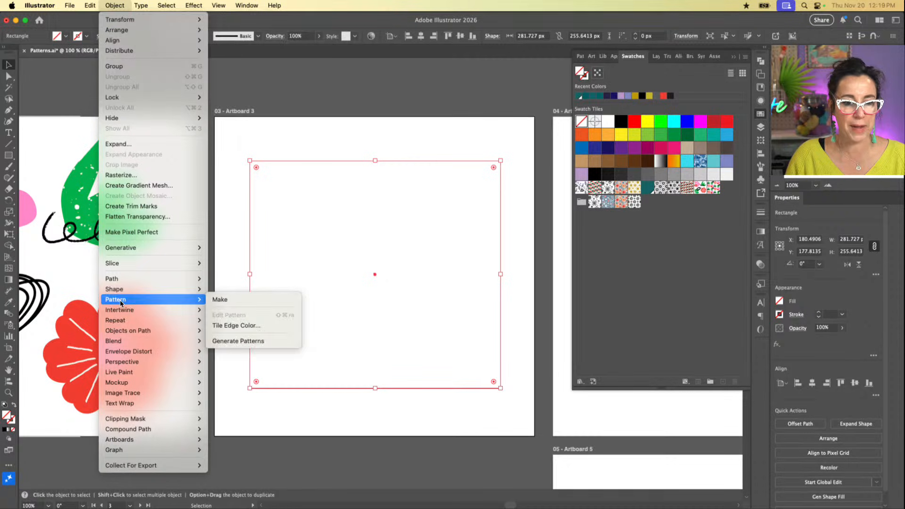
left_click(242, 341)
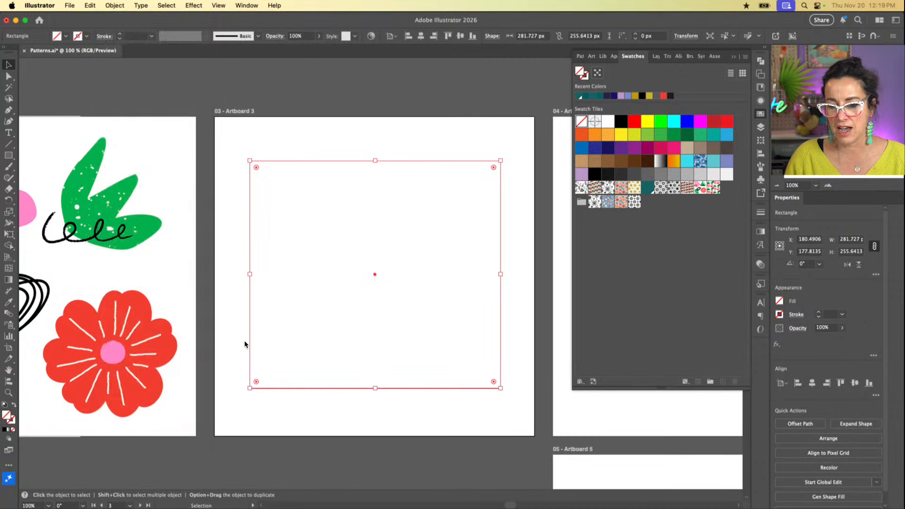
scroll(845, 348, "down", 1)
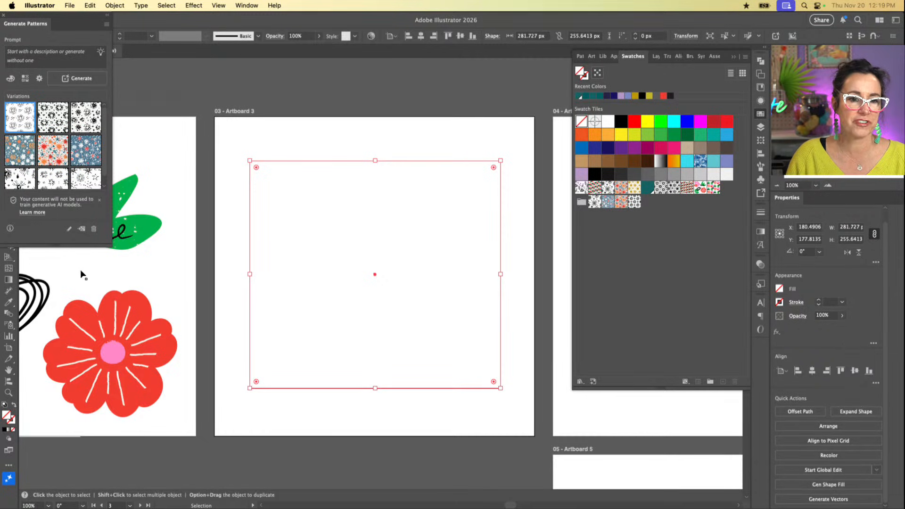
left_click_drag(109, 245, 210, 320)
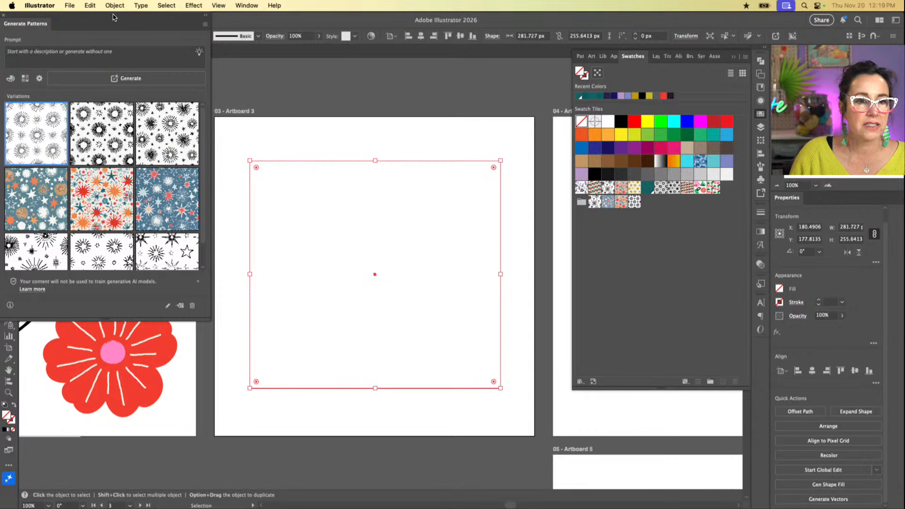
left_click_drag(113, 22, 247, 118)
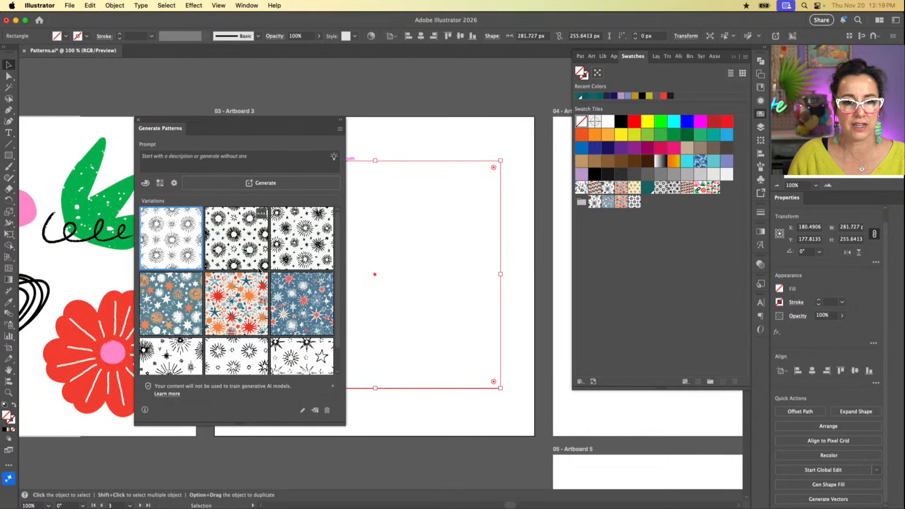
scroll(296, 333, "down", 2)
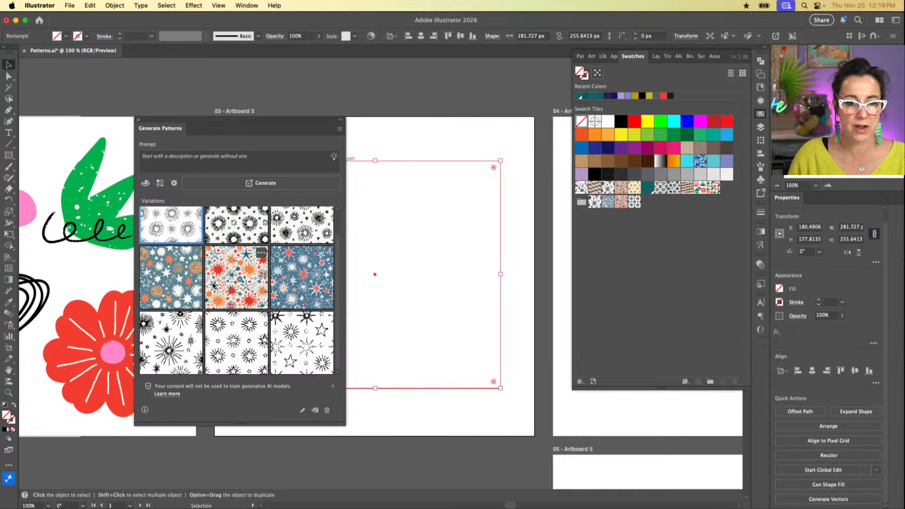
scroll(214, 287, "up", 2)
Step: Start the pattern prompt with "Simple line art illustration featuring mugs of hot cocoa, candy canes,"
left_click(214, 168)
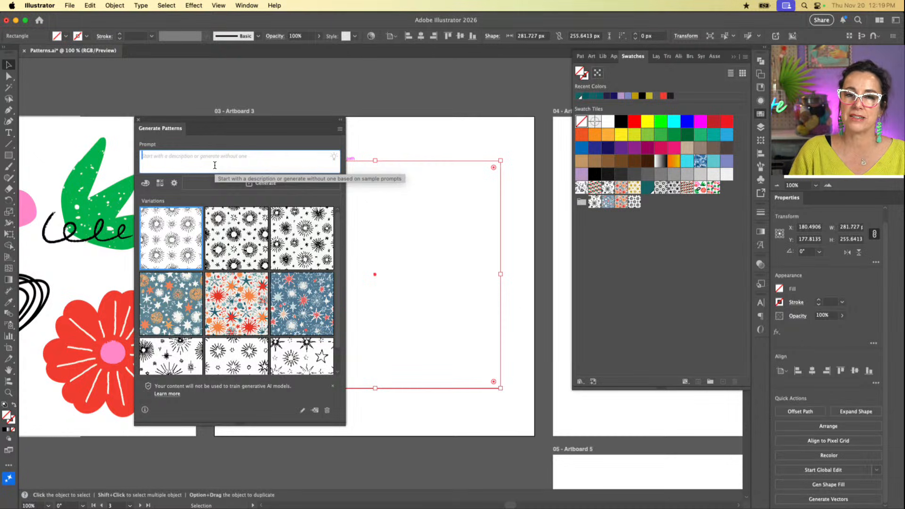
type("Mug")
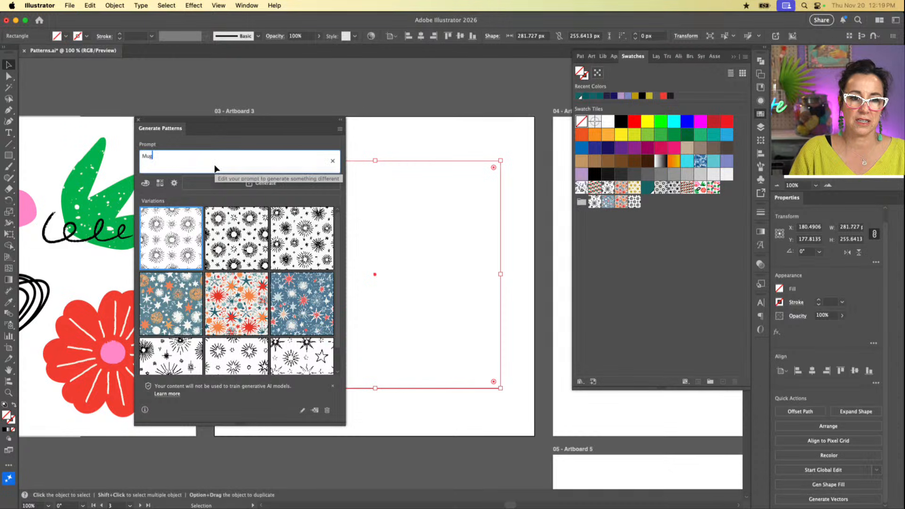
key("BackSpace")
key("BackSpace")
key("BackSpace")
type("Simpl")
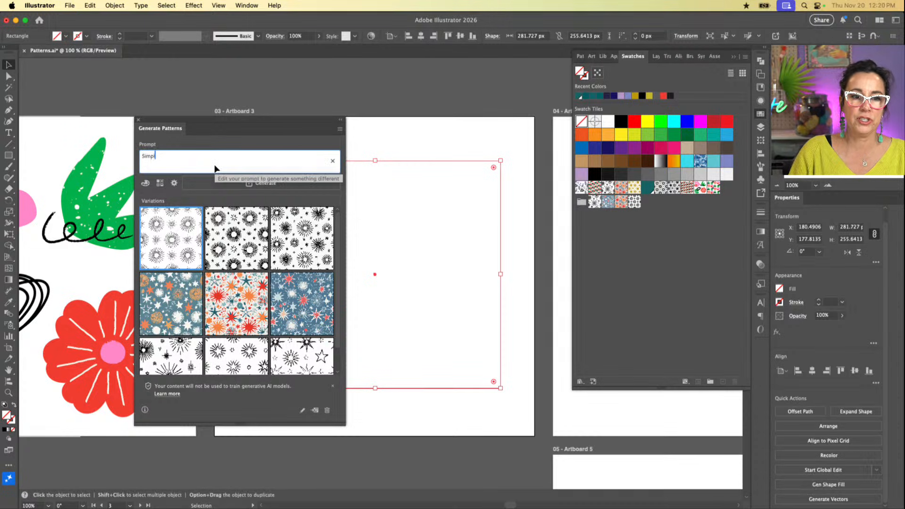
type("e line ar")
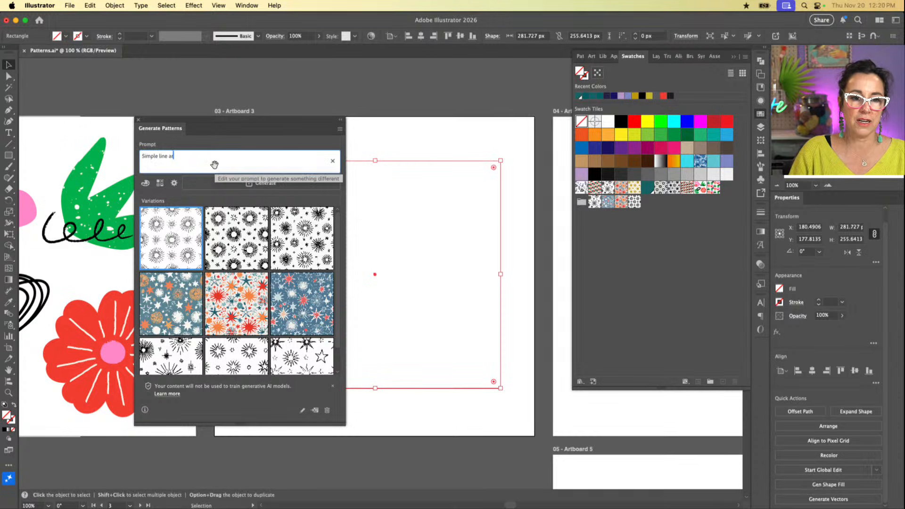
type("t illustratio")
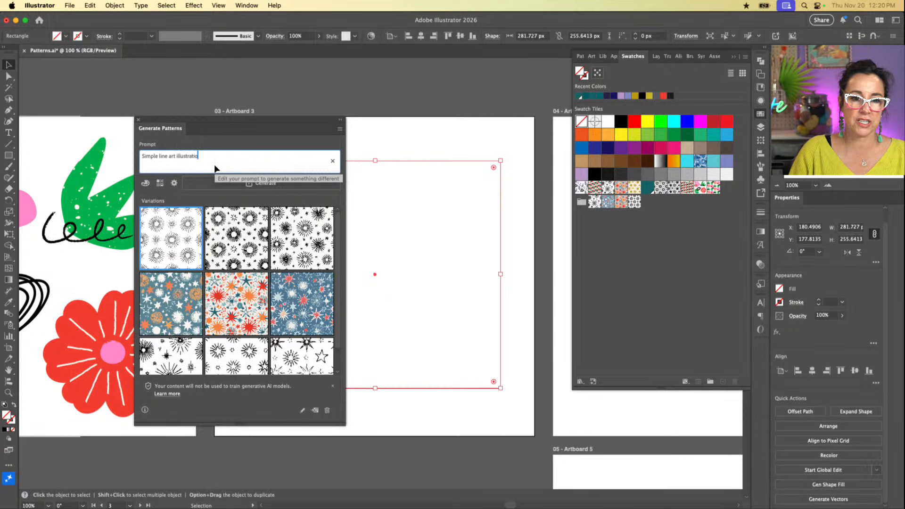
type("n featuring ")
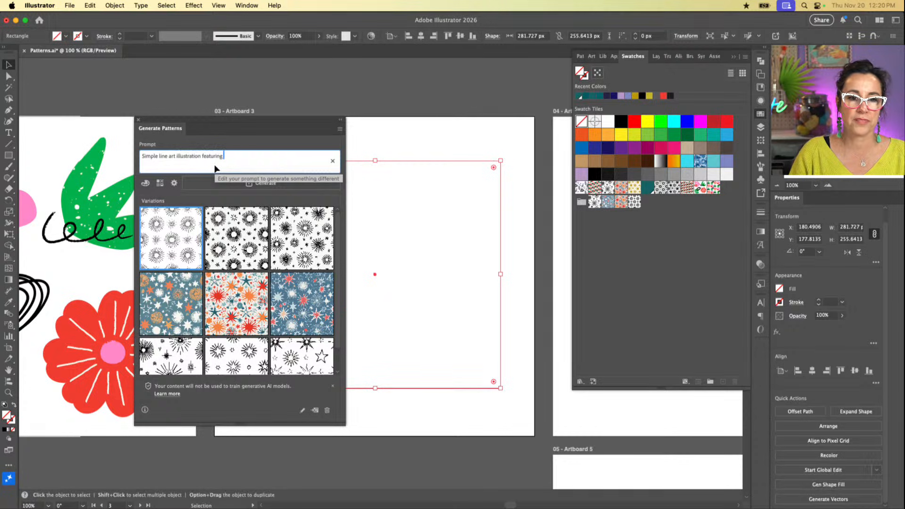
type("mugs o")
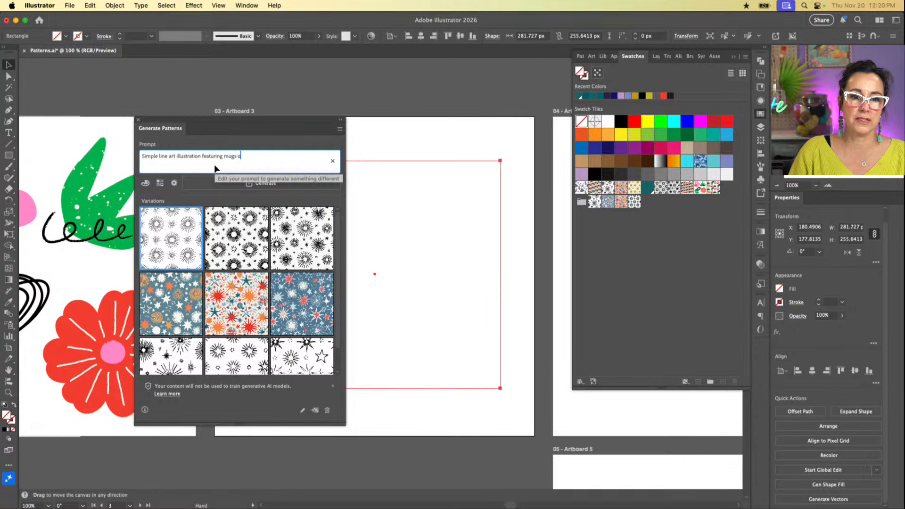
type("f hot cocoa and")
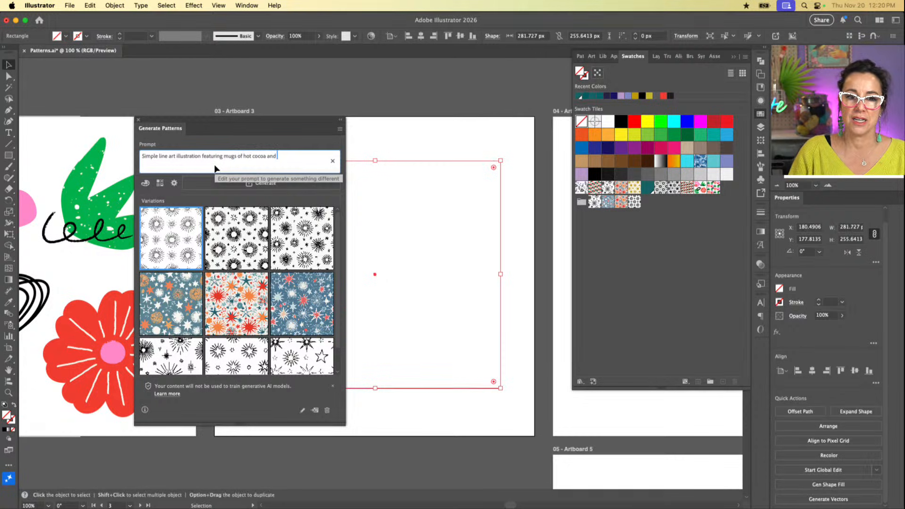
key("BackSpace")
key("BackSpace")
key("BackSpace")
key("BackSpace")
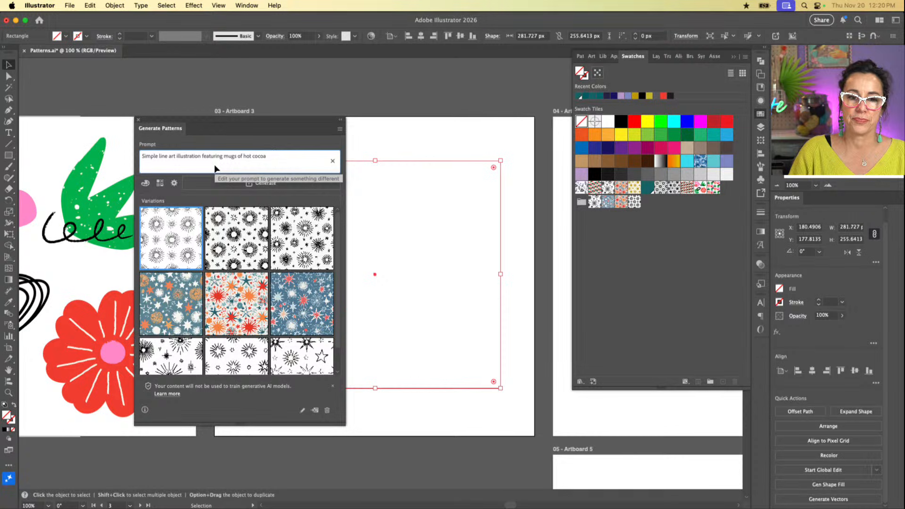
type(", candy ca")
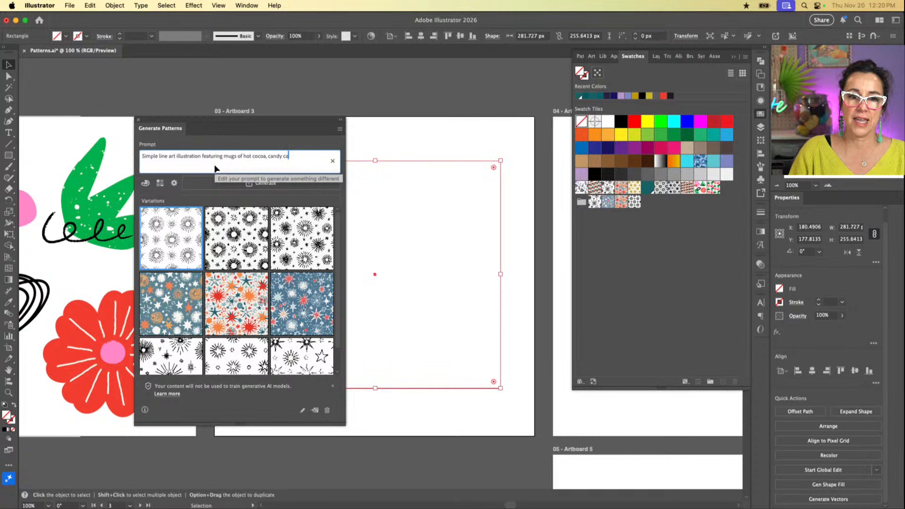
type("nes,")
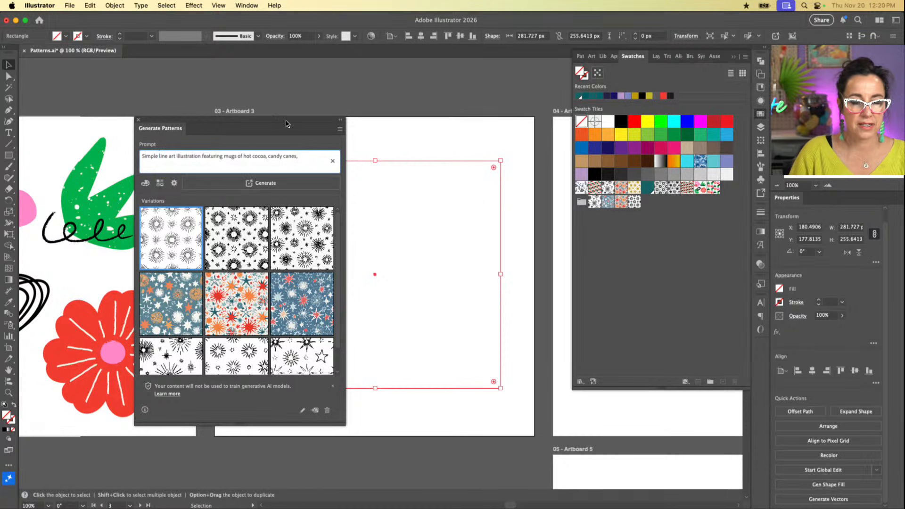
Step: Revise the prompt to "Simple christmas-themed line art illustrations featuring mugs of hot cocoa, candy canes, and stars"
type("christmas")
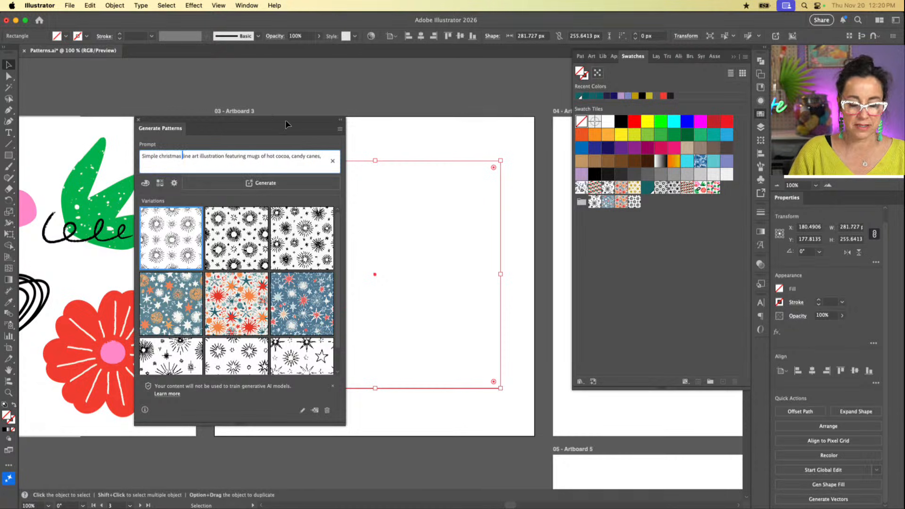
key("BackSpace")
type("-themed")
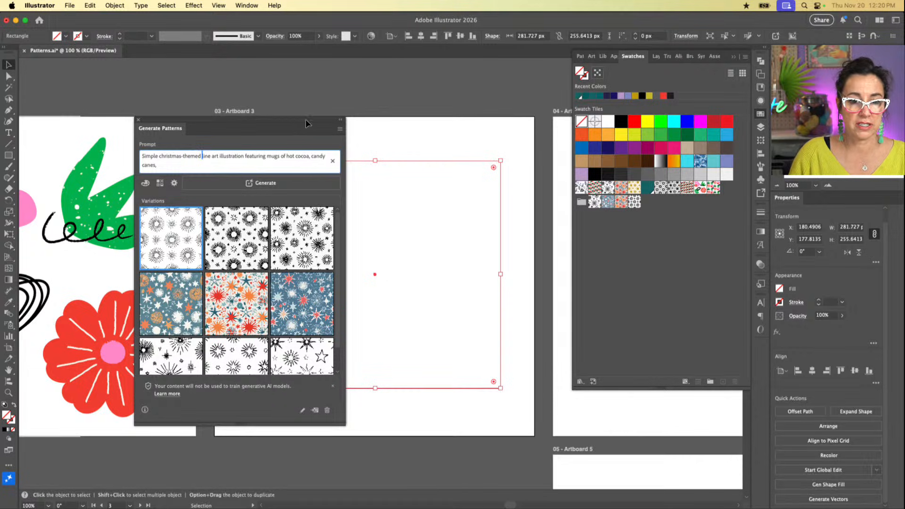
left_click(244, 156)
type("s")
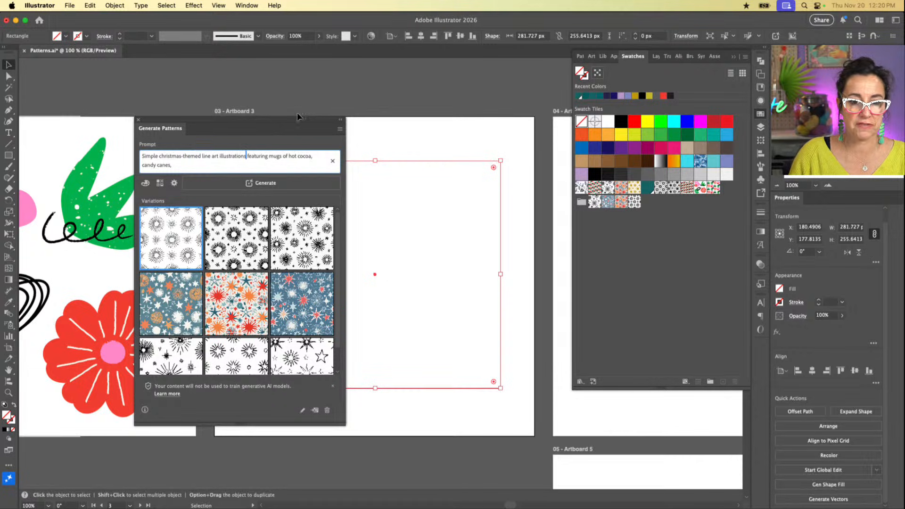
left_click(300, 163)
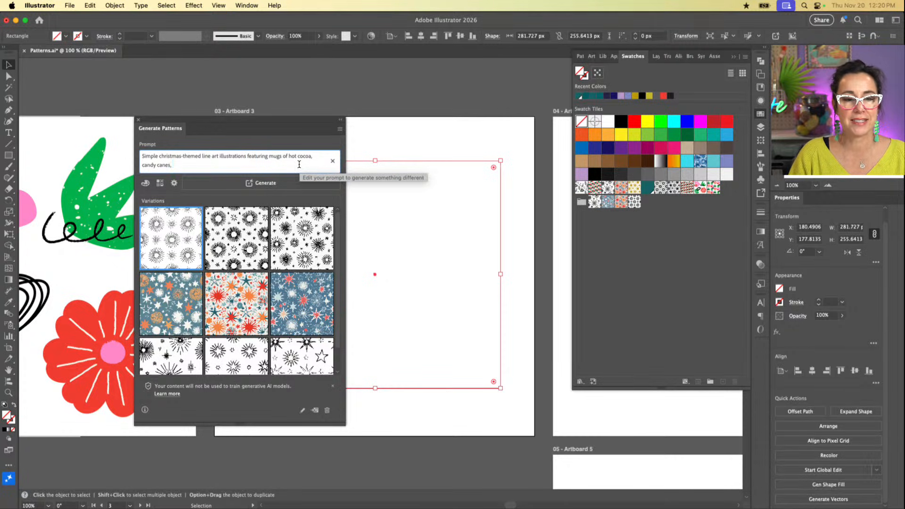
type("and")
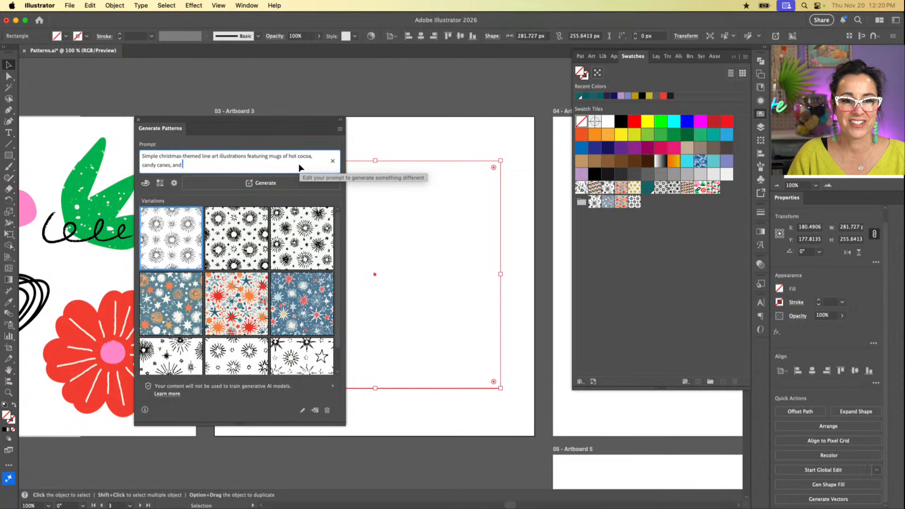
type("stars")
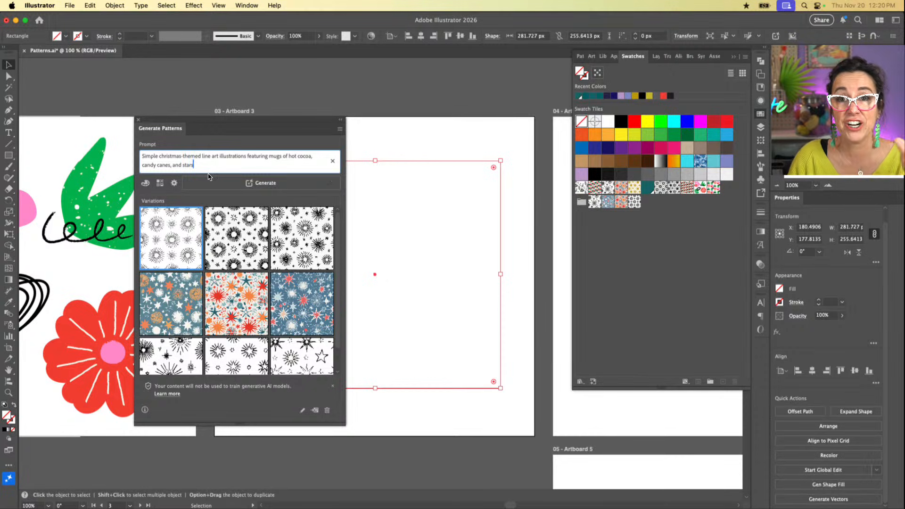
Step: Generate the pattern variations using the Cool tone color preset and 10 colors
left_click(147, 188)
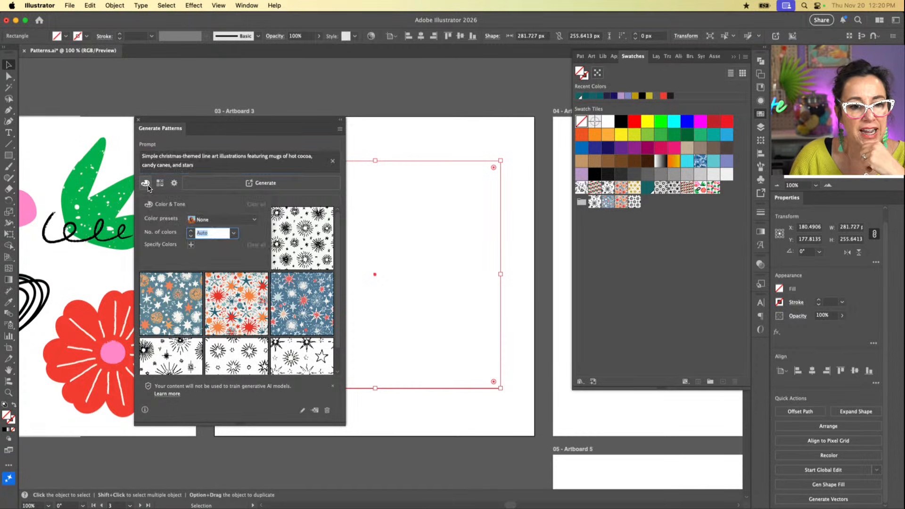
left_click(255, 221)
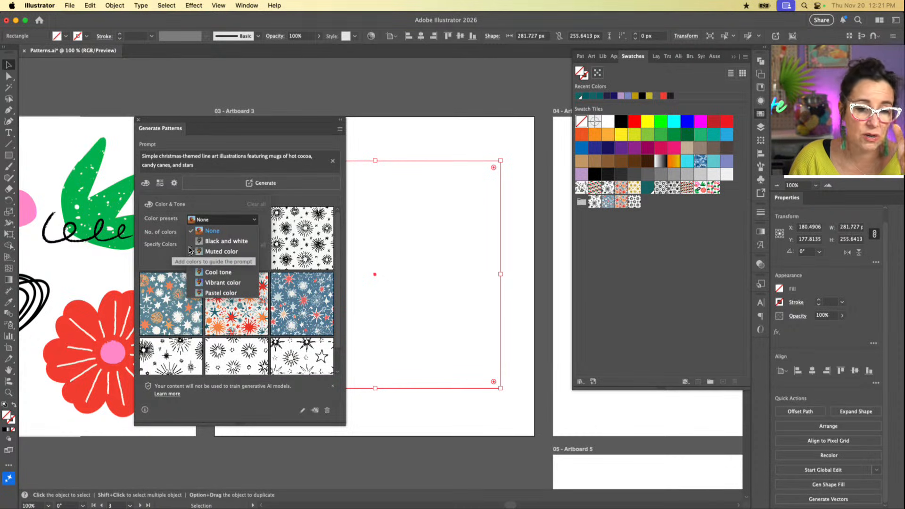
left_click(238, 276)
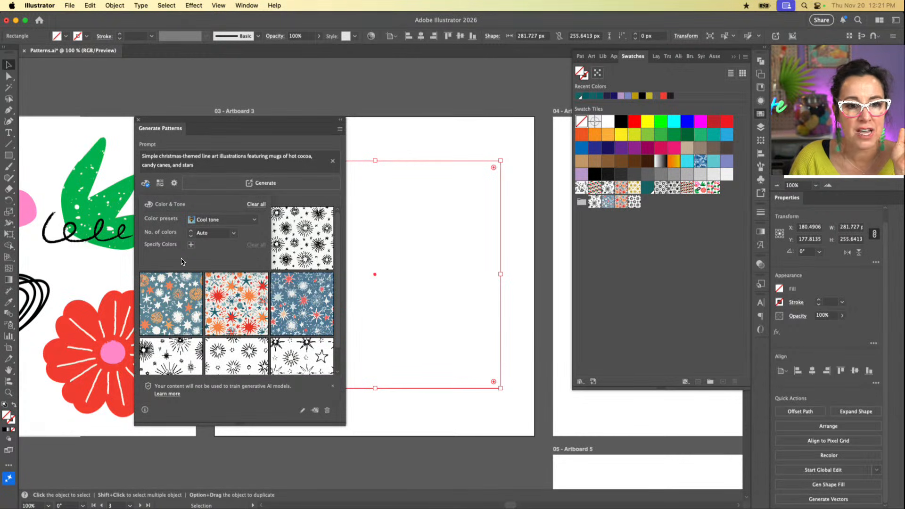
left_click(234, 234)
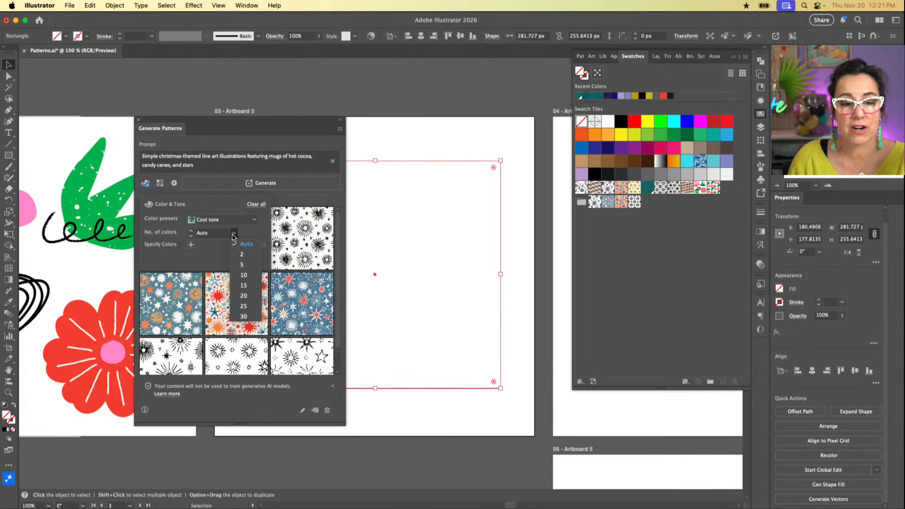
left_click(249, 276)
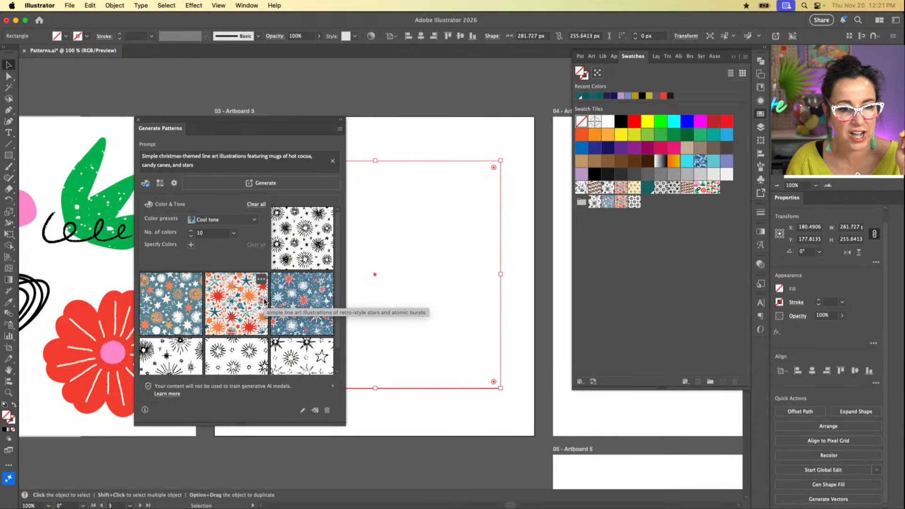
left_click(277, 188)
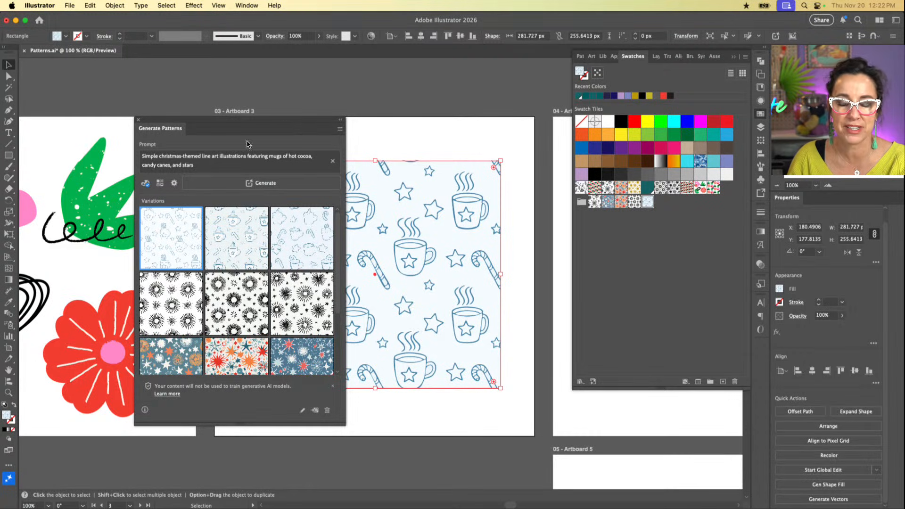
Step: Apply the second and third cocoa mug pattern variations to the rectangle in turn to compare them
mouse_move(169, 250)
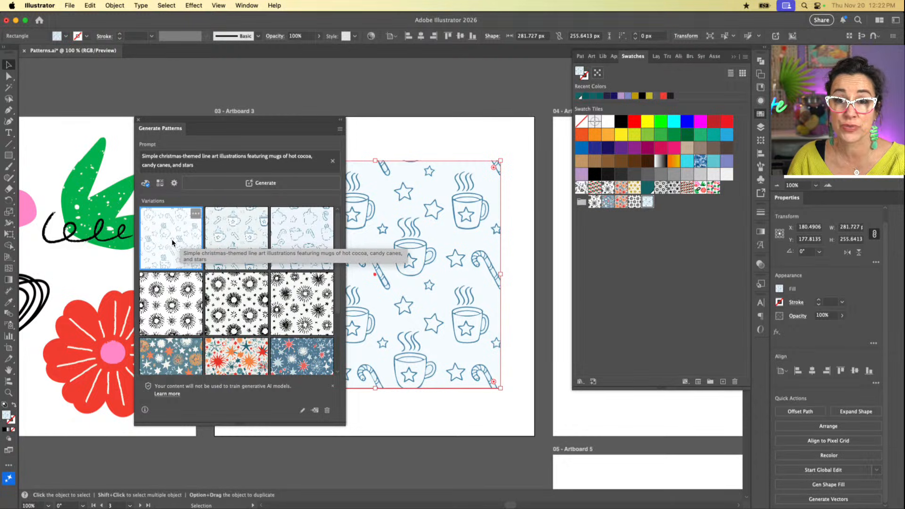
left_click(225, 235)
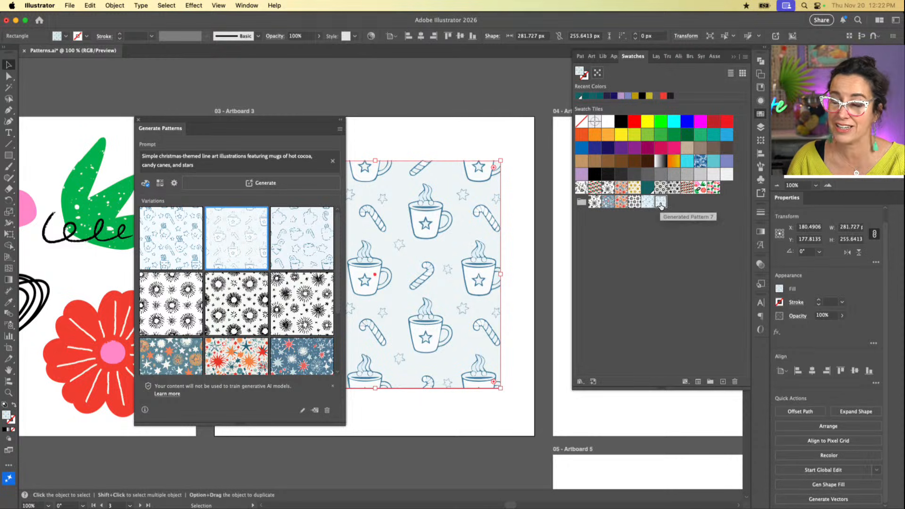
left_click(300, 247)
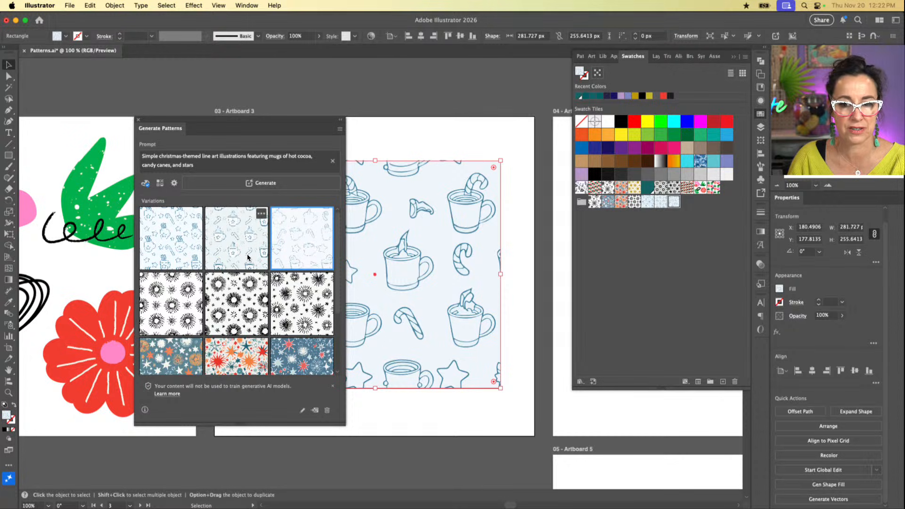
Step: Fill the rectangle with the first cocoa mug variation again and add that variation to the swatches
left_click(166, 250)
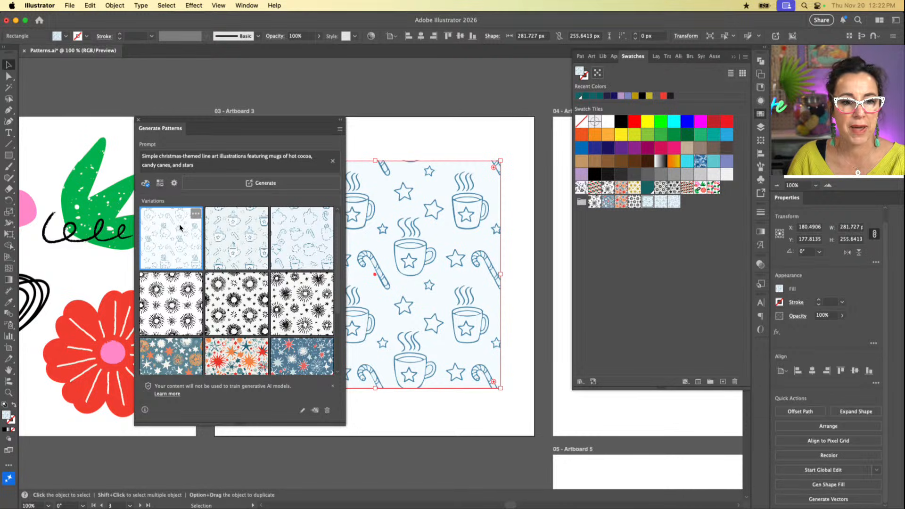
left_click(195, 216)
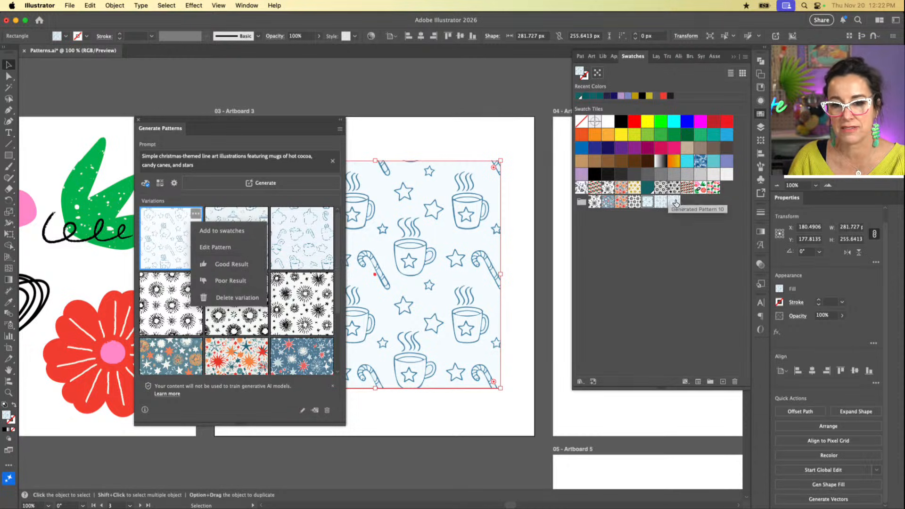
left_click(224, 231)
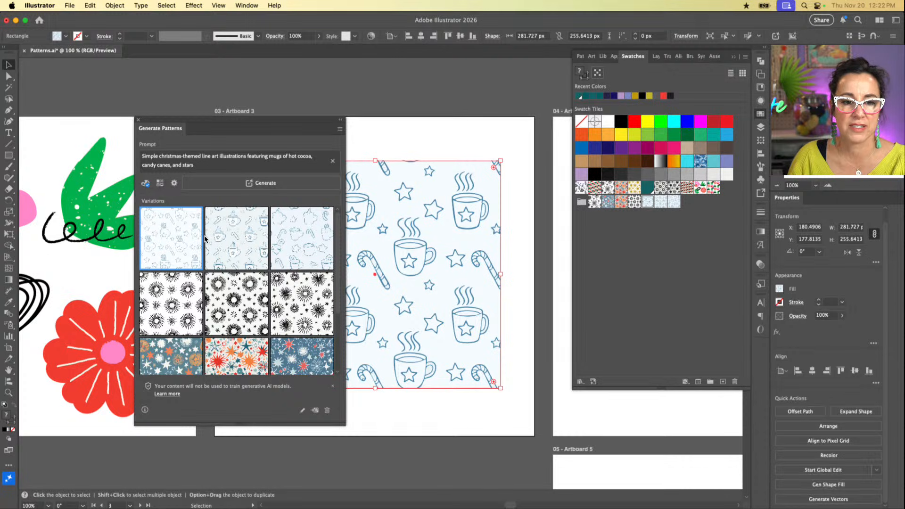
Step: Open the first cocoa mug variation for pattern editing and close the Generate Patterns settings covering the artwork
mouse_move(191, 225)
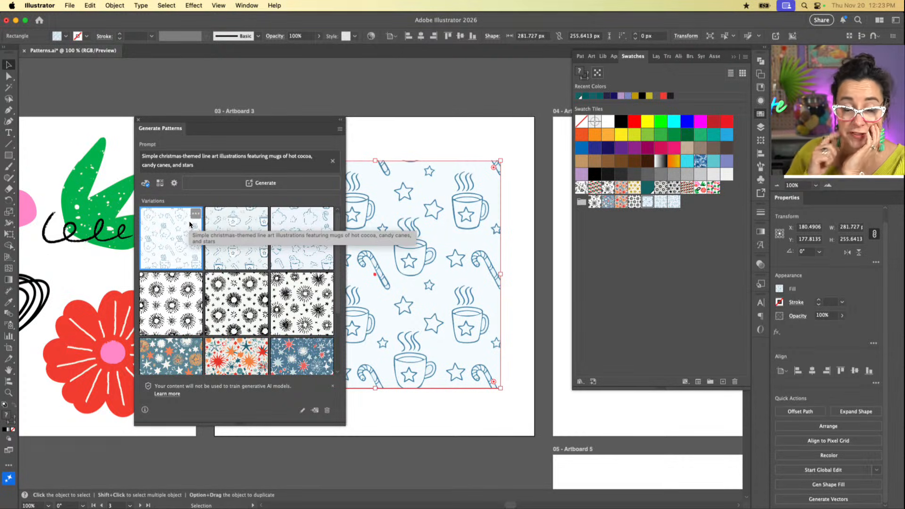
left_click(194, 215)
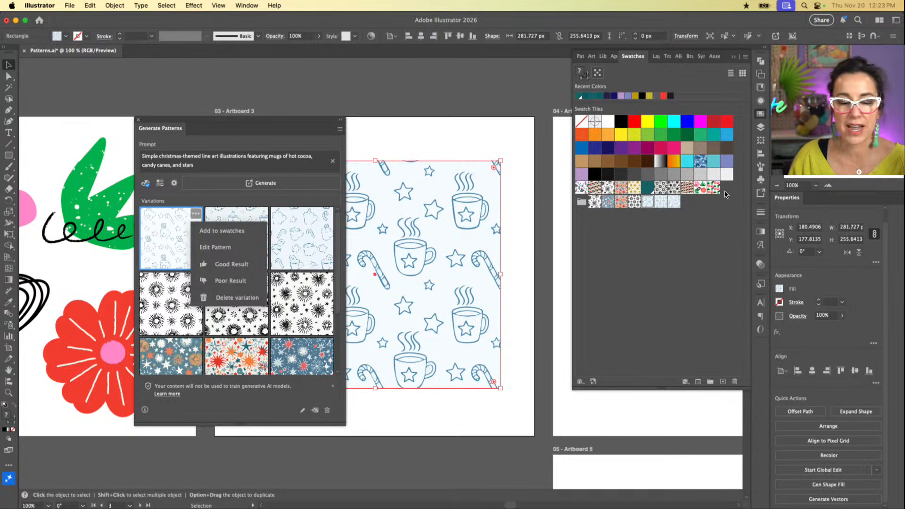
left_click(225, 248)
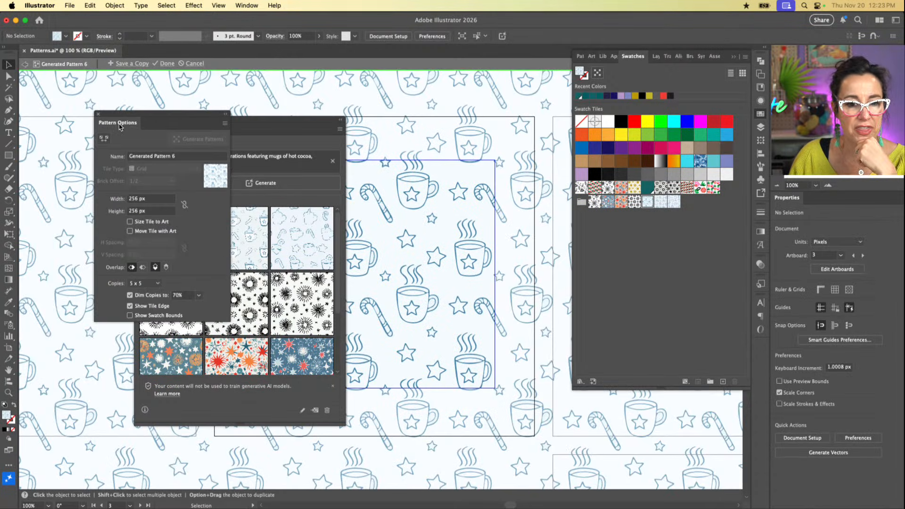
left_click(296, 124)
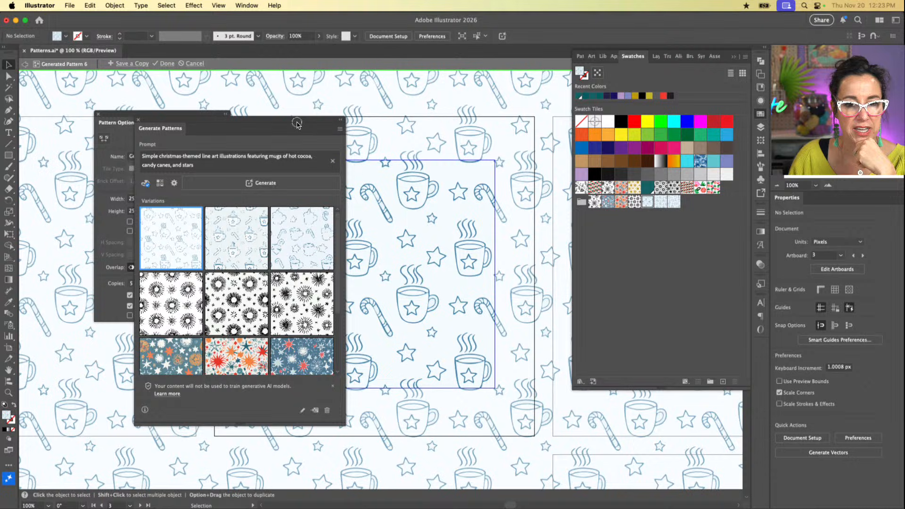
left_click(139, 122)
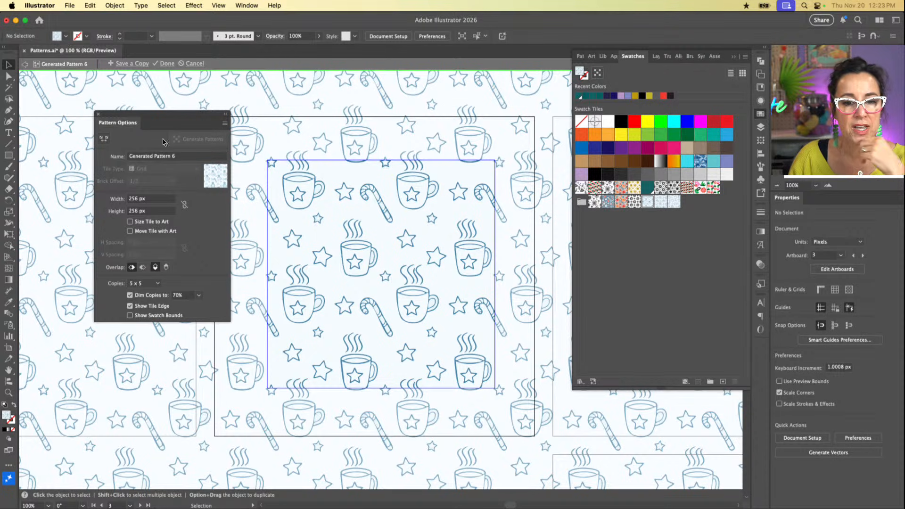
Step: Ungroup the lower-right inner mug of the pattern tile and fill its star outline with yellow (R=252 G=238 B=33)
left_click(415, 298)
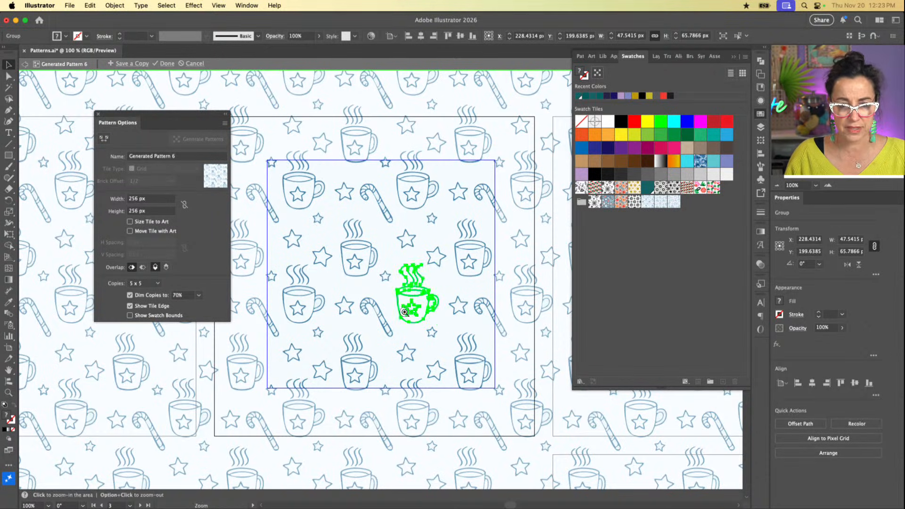
left_click_drag(405, 312, 531, 363)
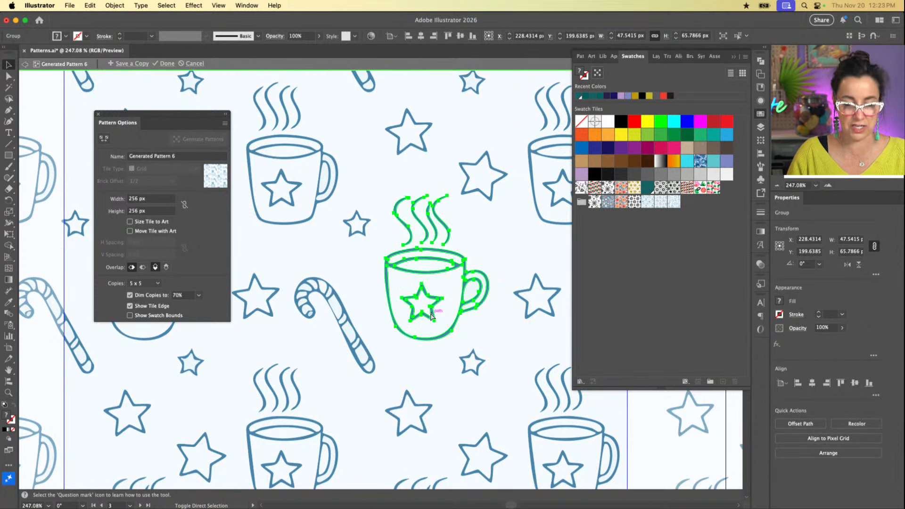
key("super+shift+g")
left_click(504, 326)
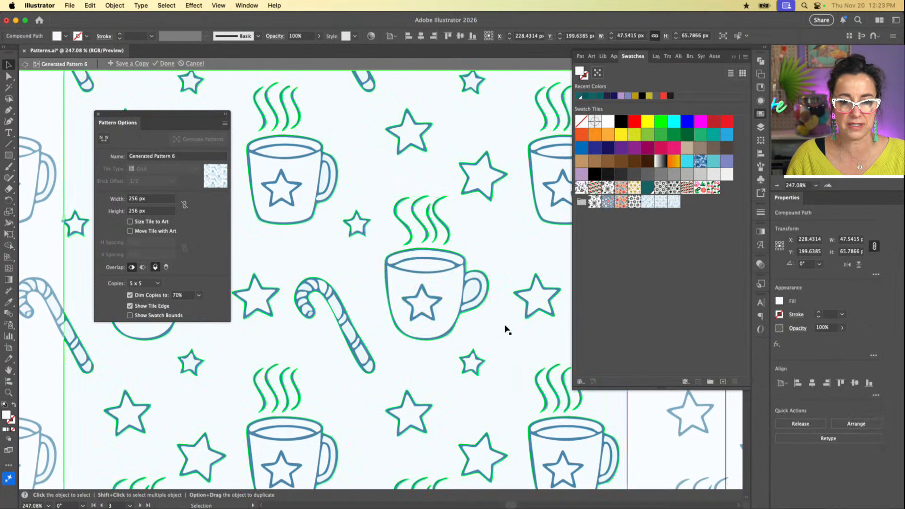
left_click(432, 311)
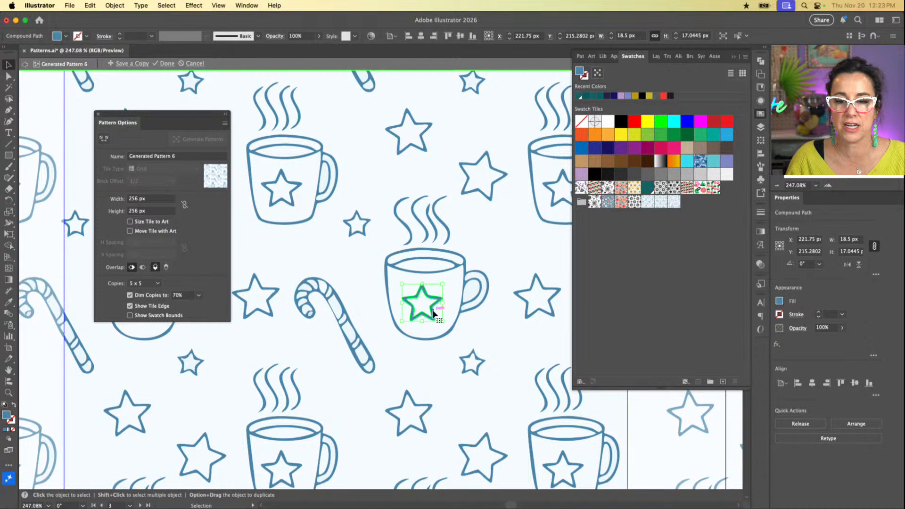
left_click(622, 136)
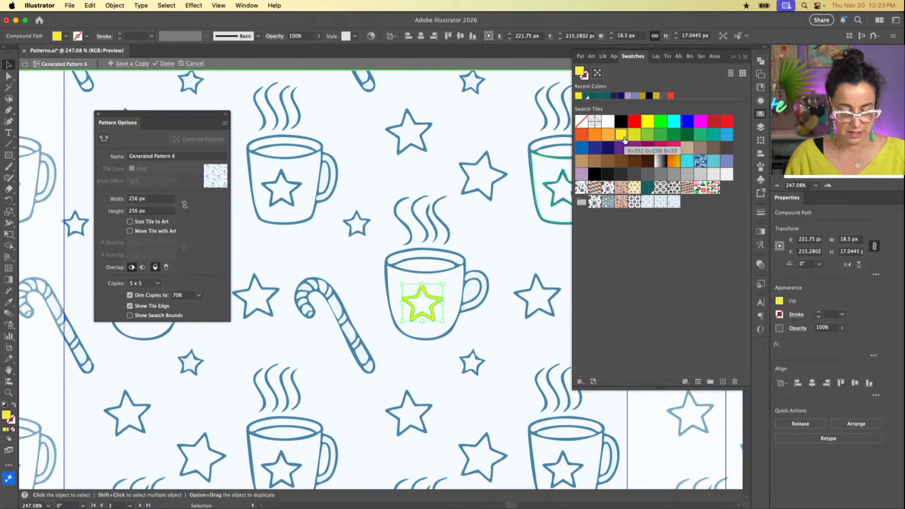
Step: Delete the inner contour of the yellow star on the mug to make the star solid
key("a")
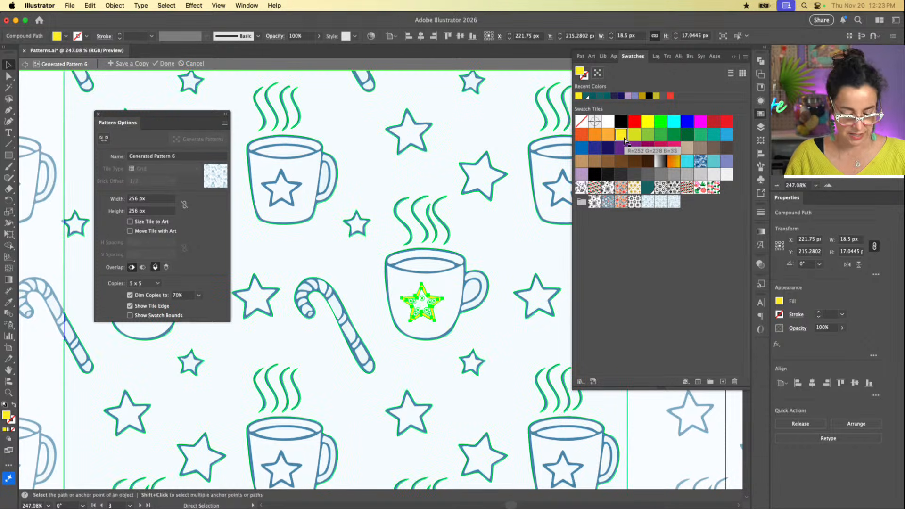
key("v")
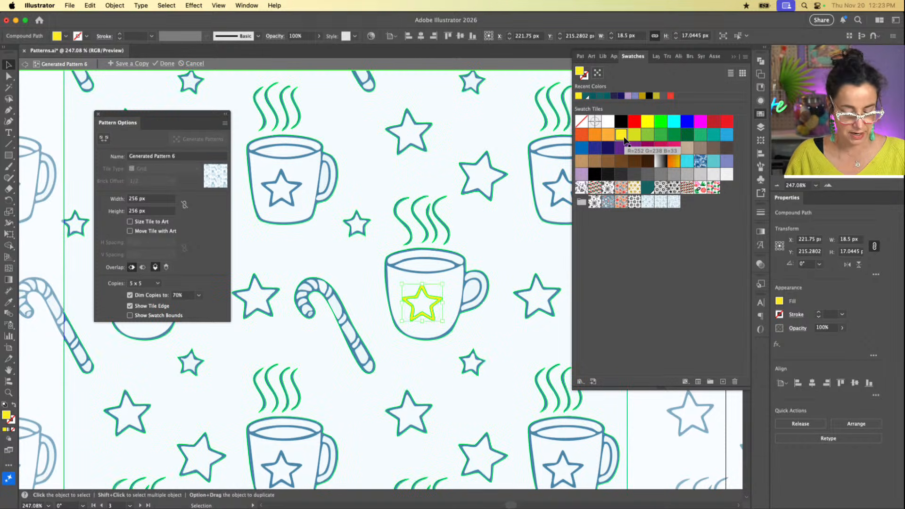
left_click(457, 302)
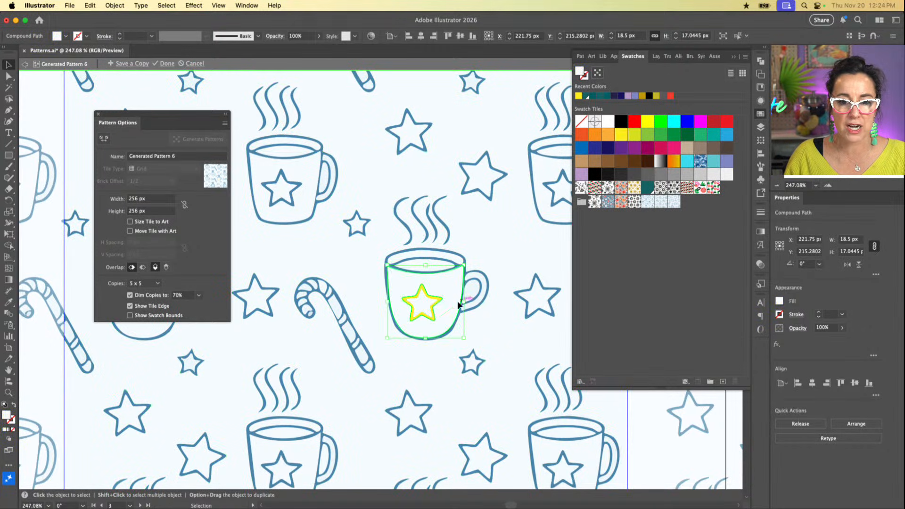
left_click(432, 301)
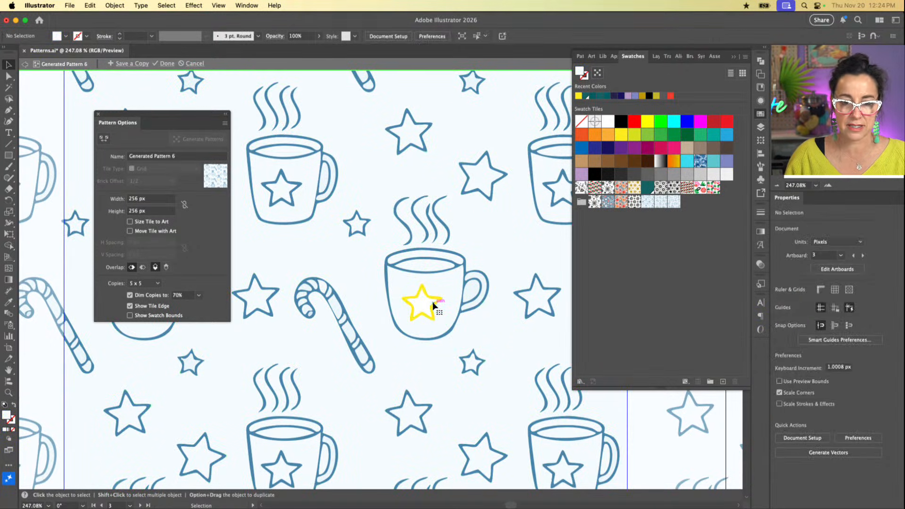
left_click(432, 304)
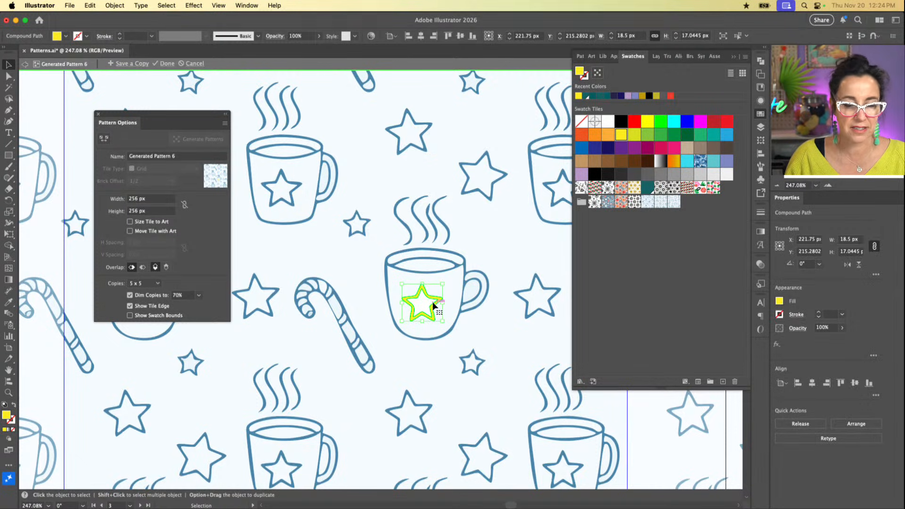
left_click(433, 305)
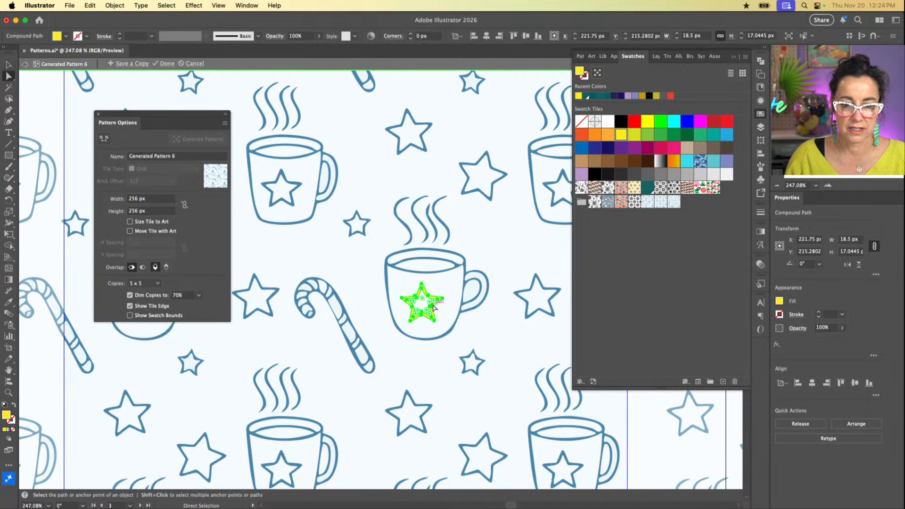
key("a")
left_click(430, 306)
left_click(437, 307)
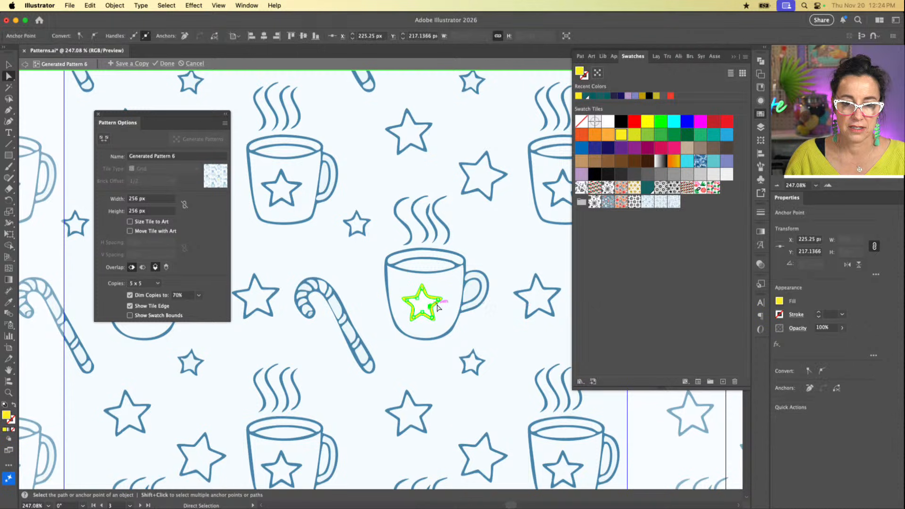
key("Delete")
key("Delete")
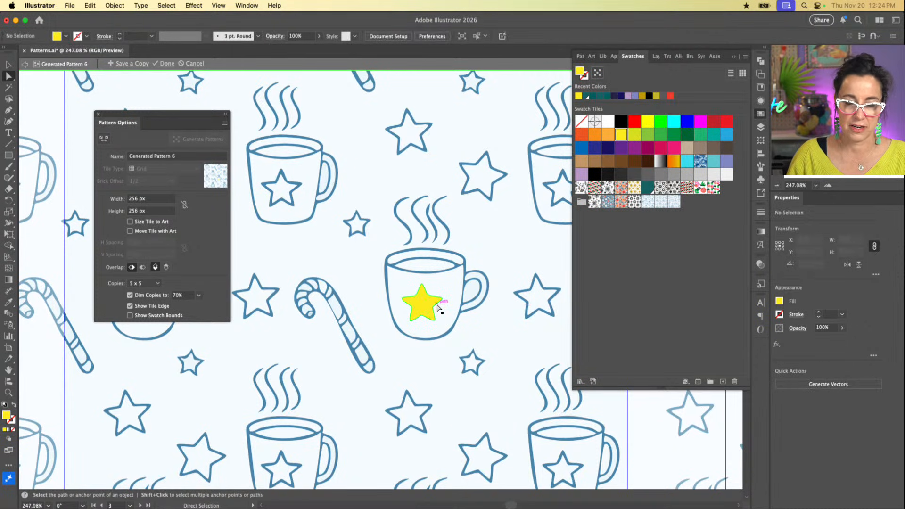
key("v")
left_click(471, 327)
left_click(423, 311)
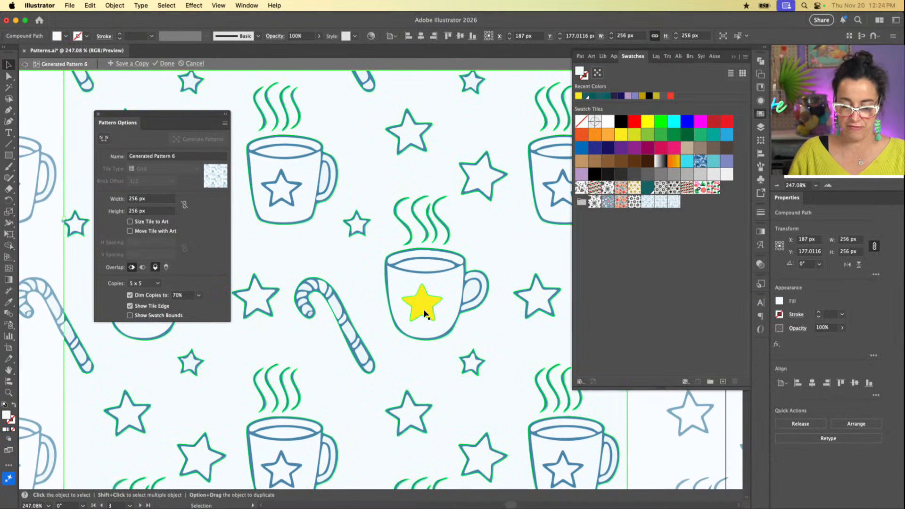
Step: Try a freehand Paintbrush stroke over the star beside the candy cane, and undo it
key("super+minus")
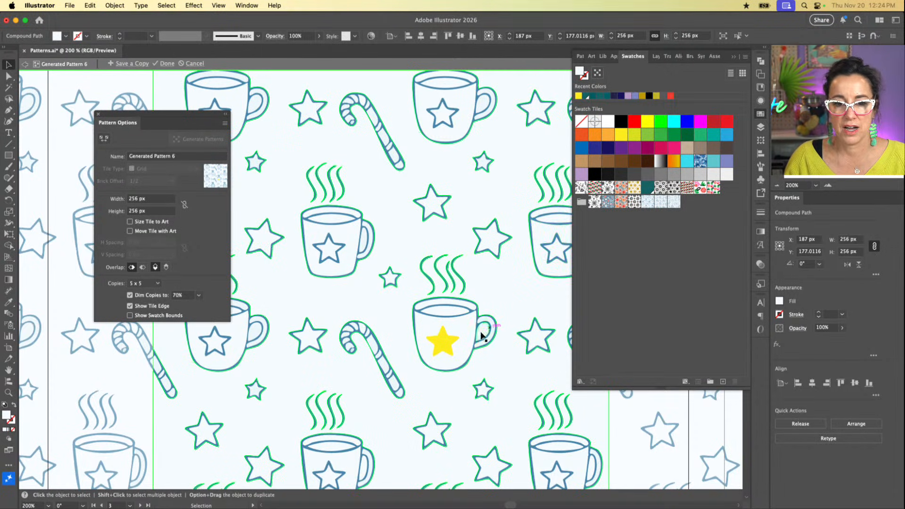
scroll(440, 344, "down", 5)
scroll(440, 343, "left", 3)
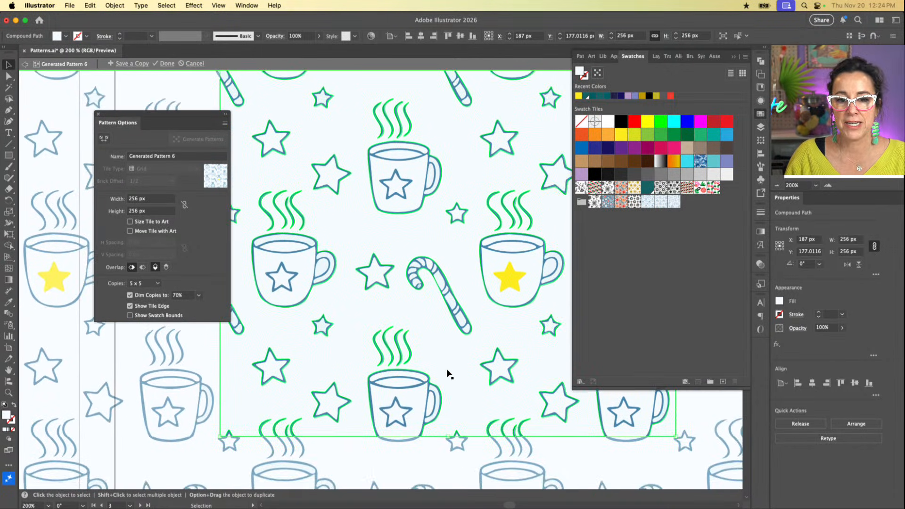
scroll(447, 373, "right", 3)
scroll(448, 373, "up", 1)
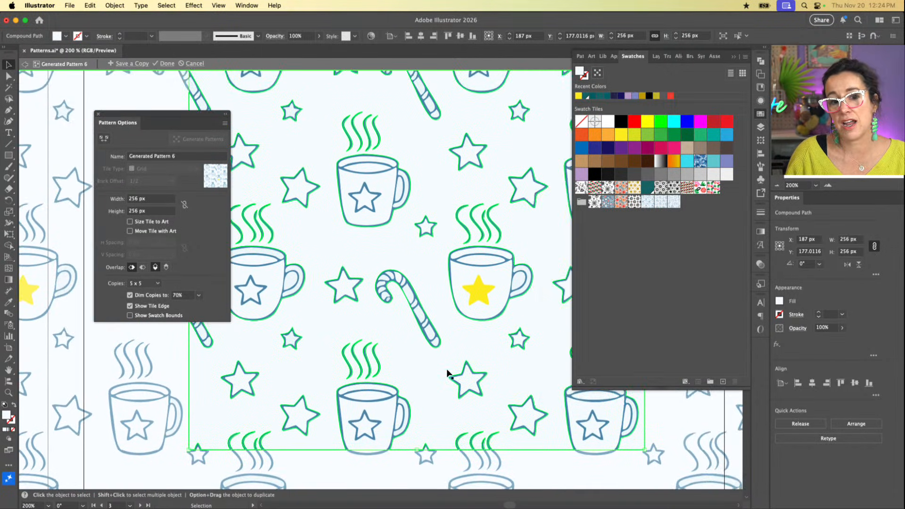
left_click(342, 278)
left_click(367, 236)
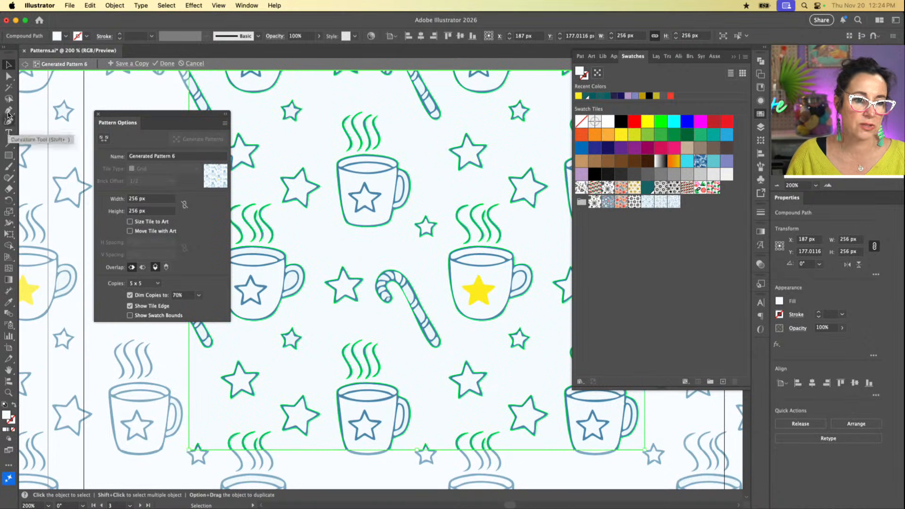
left_click(9, 167)
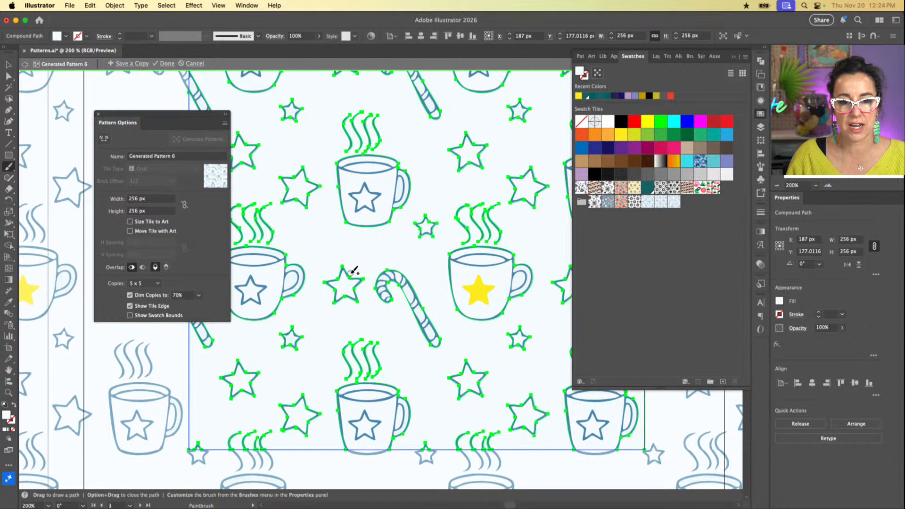
key("super+shift+a")
mouse_move(328, 273)
left_mouse_down()
mouse_move(347, 296)
mouse_move(360, 284)
mouse_move(361, 246)
left_mouse_up()
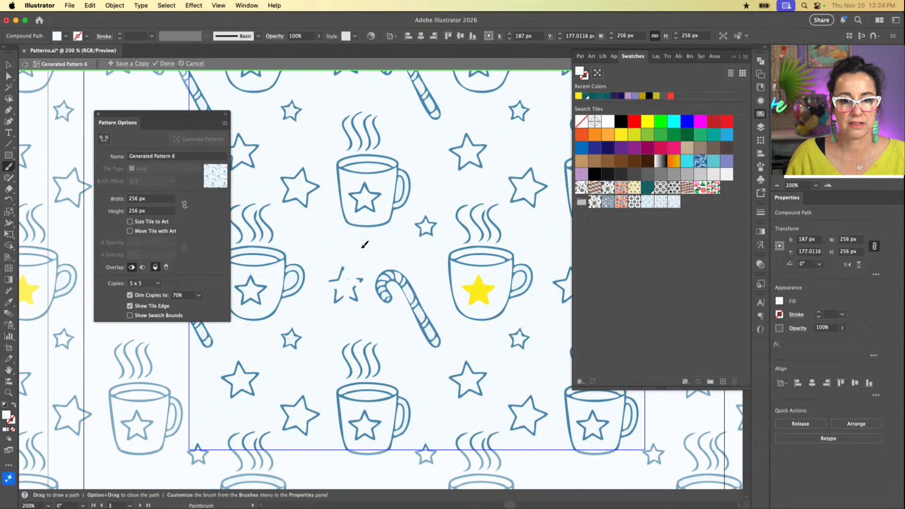
key("v")
key("super+z")
Step: Paint a freehand looping shape about 28 by 38 px over the star beside the candy cane
key("b")
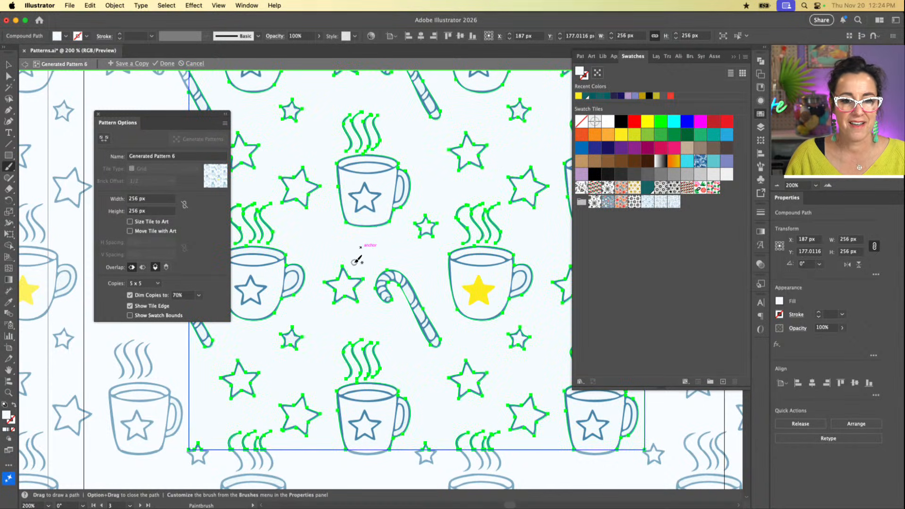
mouse_move(326, 268)
left_mouse_down()
mouse_move(333, 313)
mouse_move(365, 279)
mouse_move(349, 248)
mouse_move(357, 250)
left_mouse_up()
left_click(647, 135)
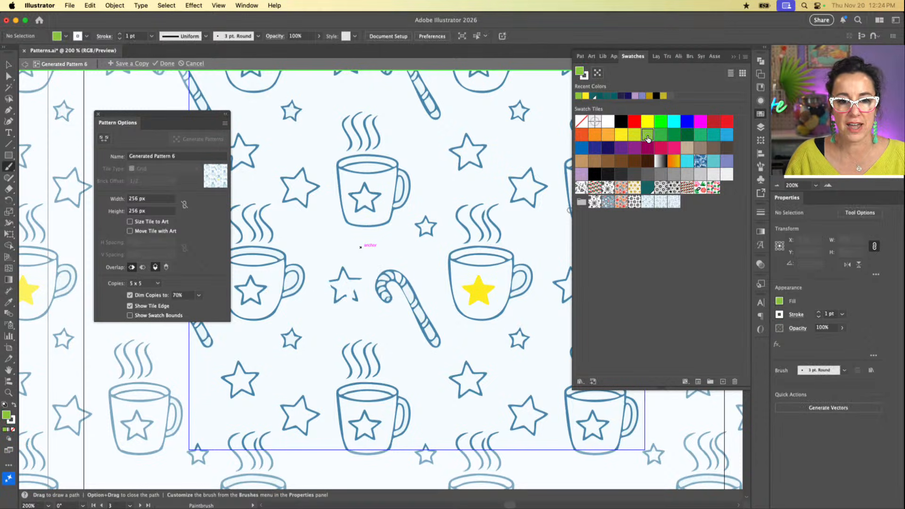
left_click_drag(353, 297, 349, 308)
key("v")
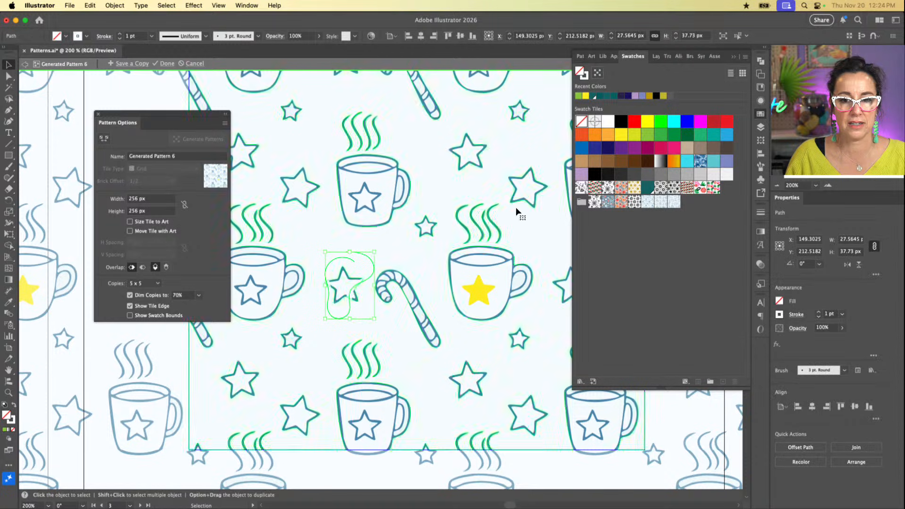
Step: Fill the painted shape with purple and arrange it directly behind the star, above the pattern's background
left_click(634, 147)
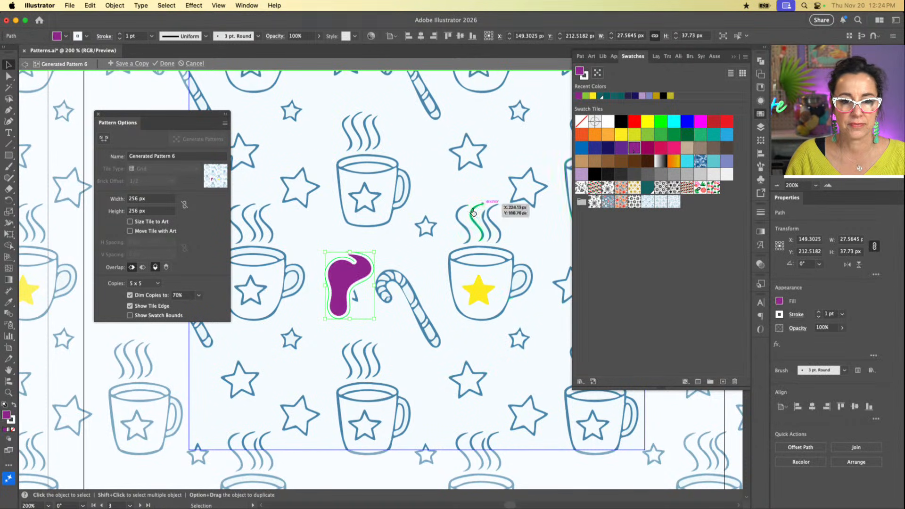
key("shift+super+bracketleft")
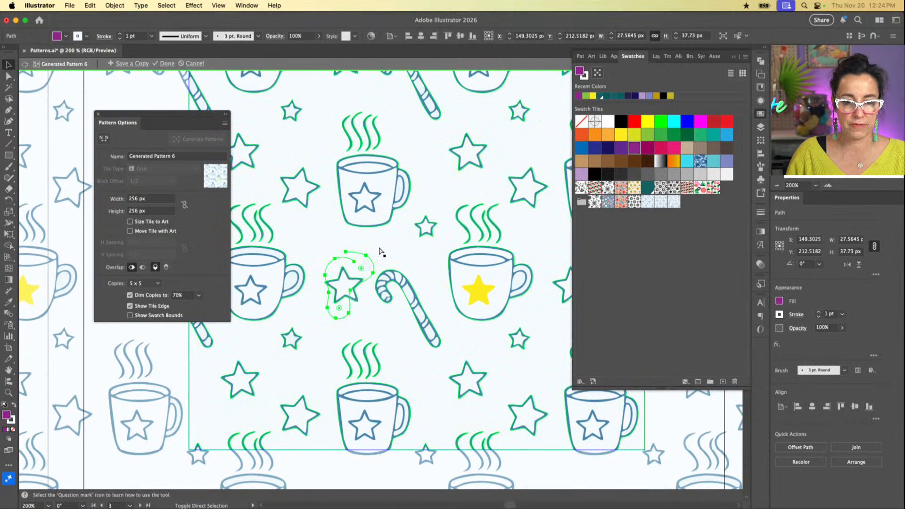
key("super+bracketright")
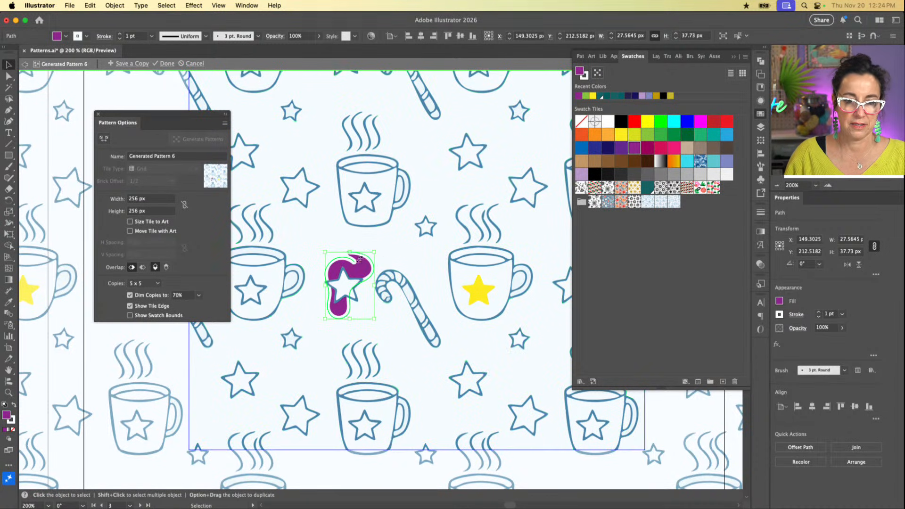
left_click(400, 255)
Step: Switch Size Tile to Art on and off again for the cocoa mug pattern
scroll(414, 299, "right", 4)
scroll(414, 299, "left", 3)
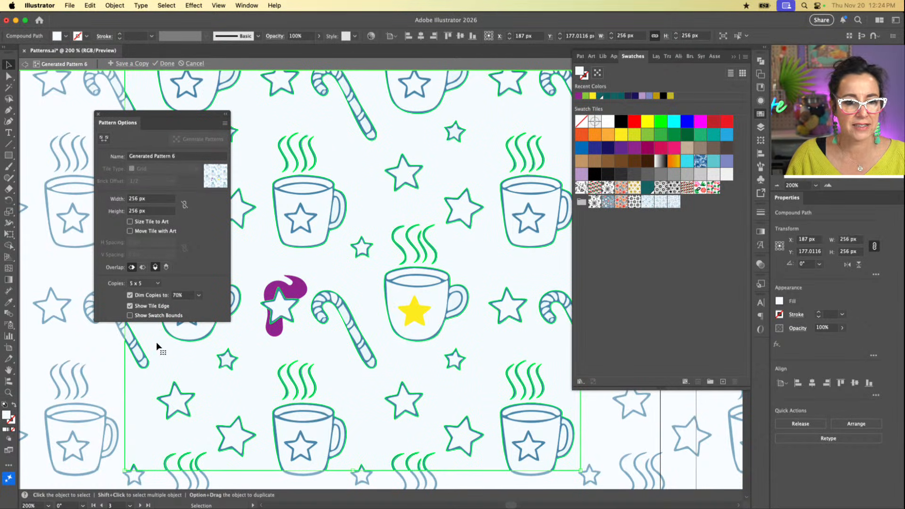
left_click(129, 222)
left_click(130, 222)
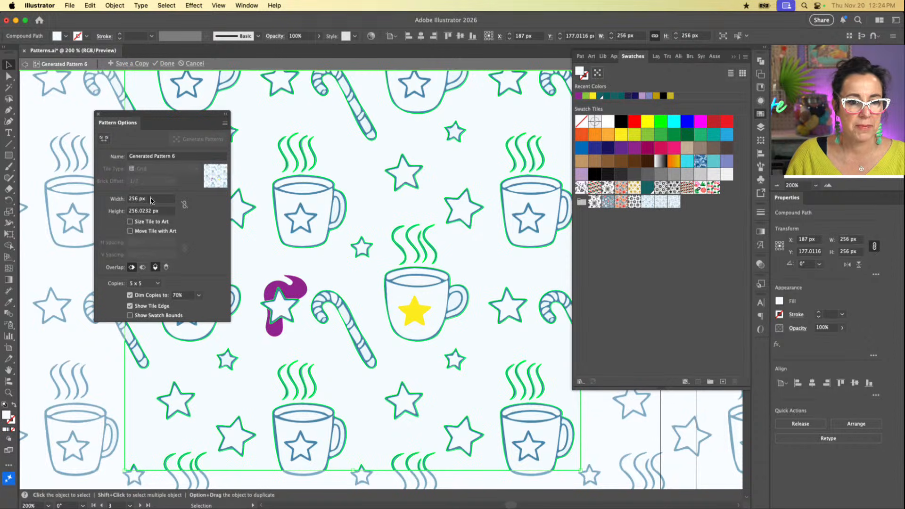
Step: Link the pattern tile's width and height so they change proportionally
left_click(150, 198)
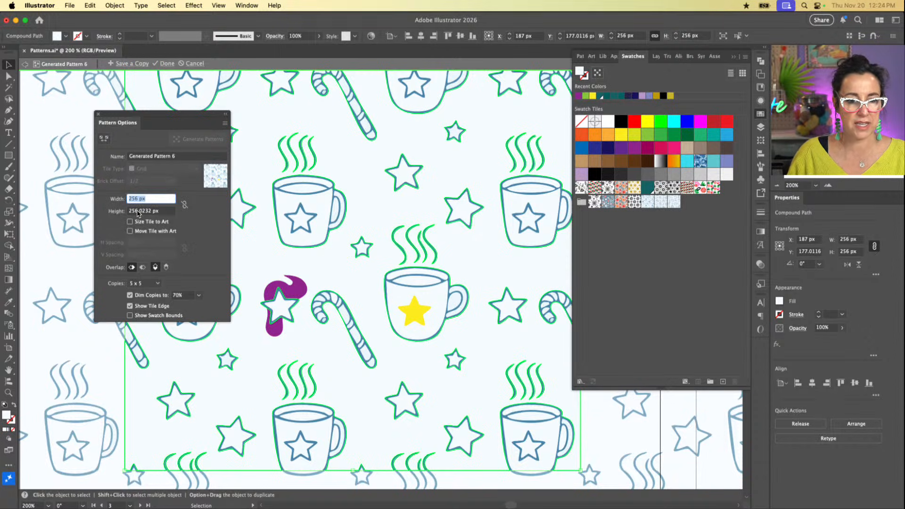
left_click(185, 206)
left_click(151, 200)
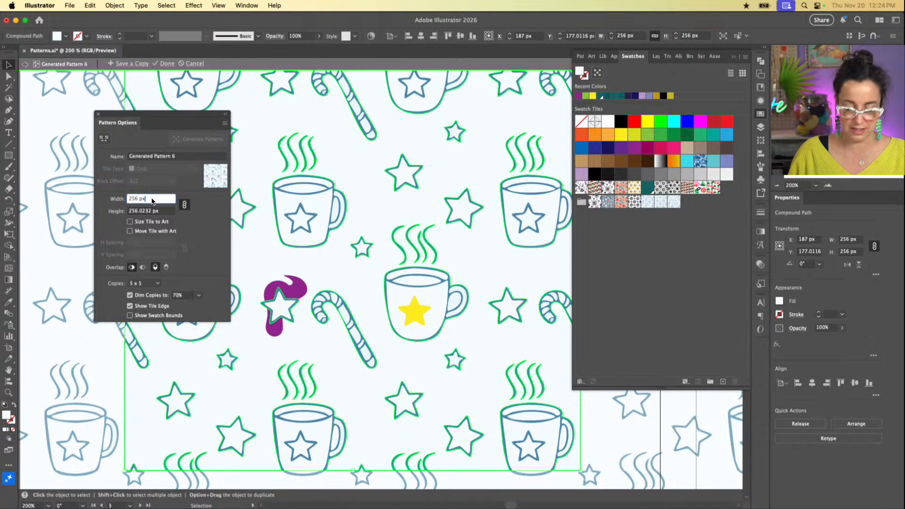
Step: Try proportionally smaller tile widths of 240 px and 220 px so the cocoa mug motifs overlap
type("250")
key("Return")
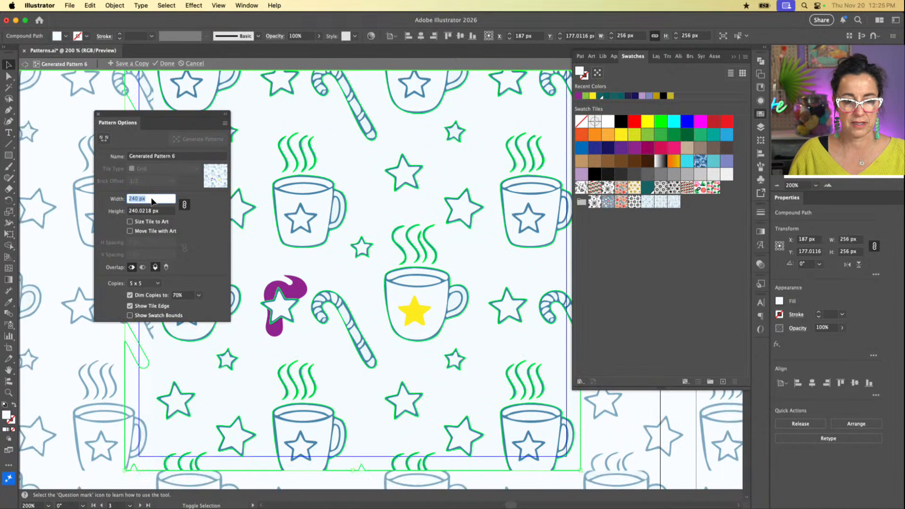
key("shift+Up")
key("shift+Up")
key("shift+Down")
key("shift+Down")
key("shift+Down")
key("shift+Down")
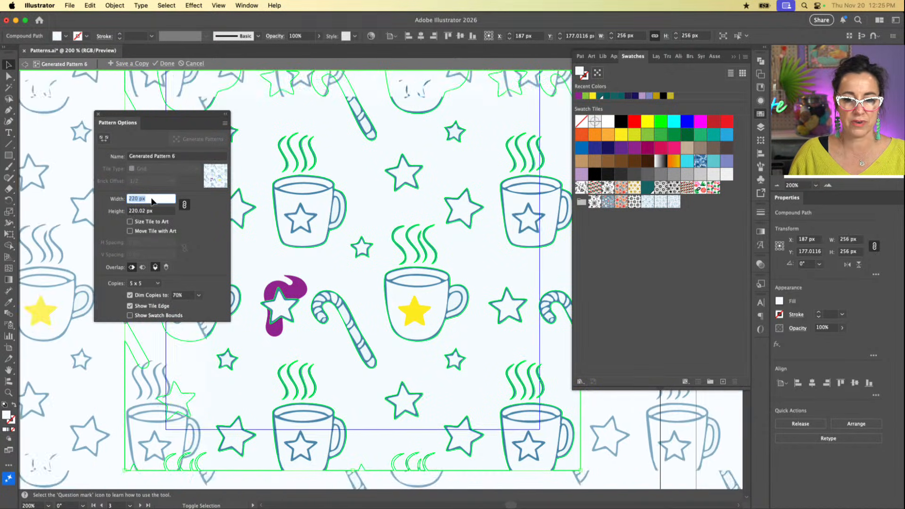
key("shift+Up")
key("shift+Up")
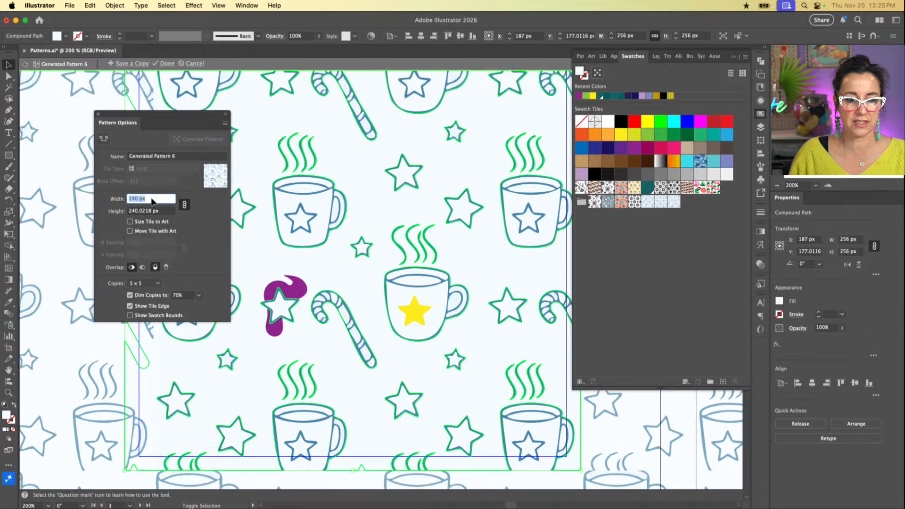
key("shift+Down")
key("shift+Down")
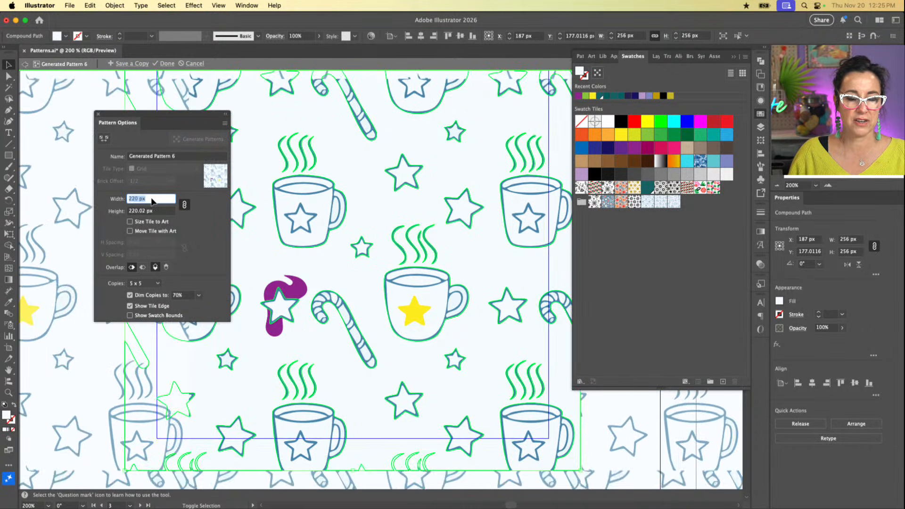
Step: Set the pattern tile's width to 260 px with proportional height
key("shift+Up")
key("shift+Up")
key("shift+Up")
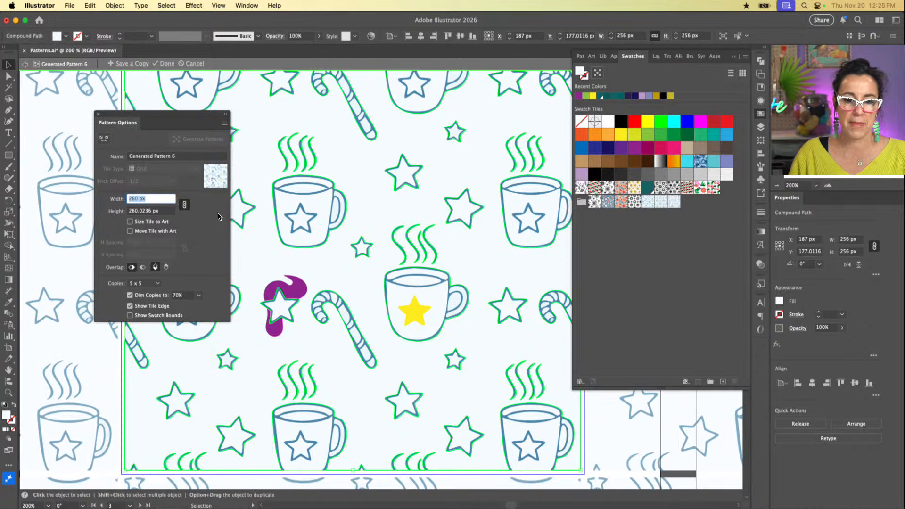
scroll(360, 249, "down", 3)
key("super+minus")
key("super+minus")
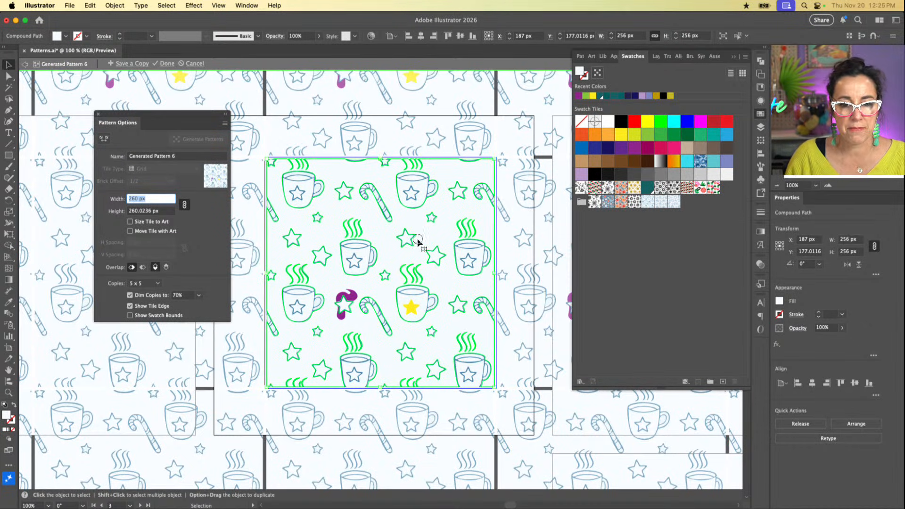
key("Return")
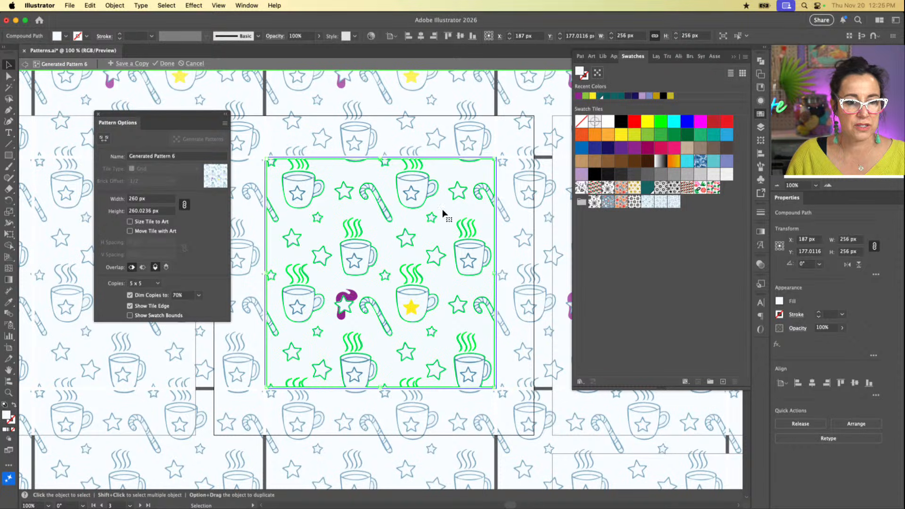
Step: Delete the steaming mug at the right edge of the pattern tile and the pattern's pale background
left_click(510, 222)
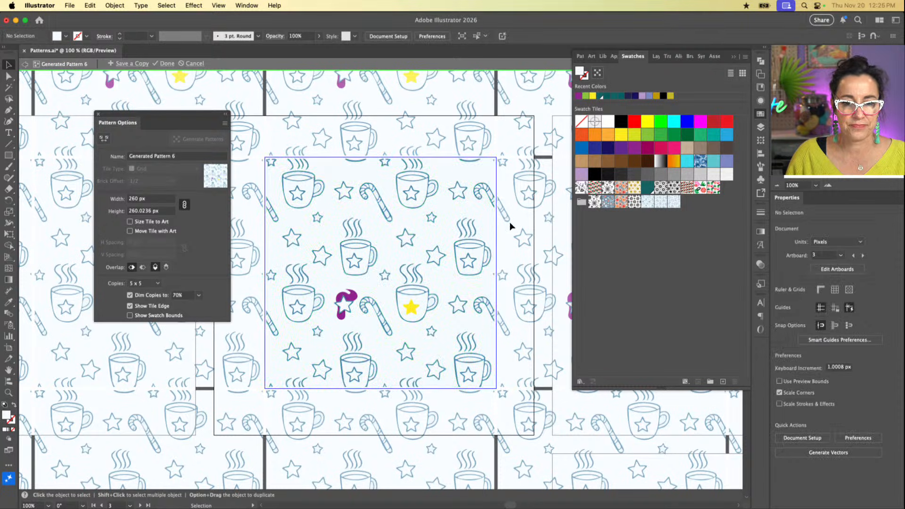
left_click(474, 232)
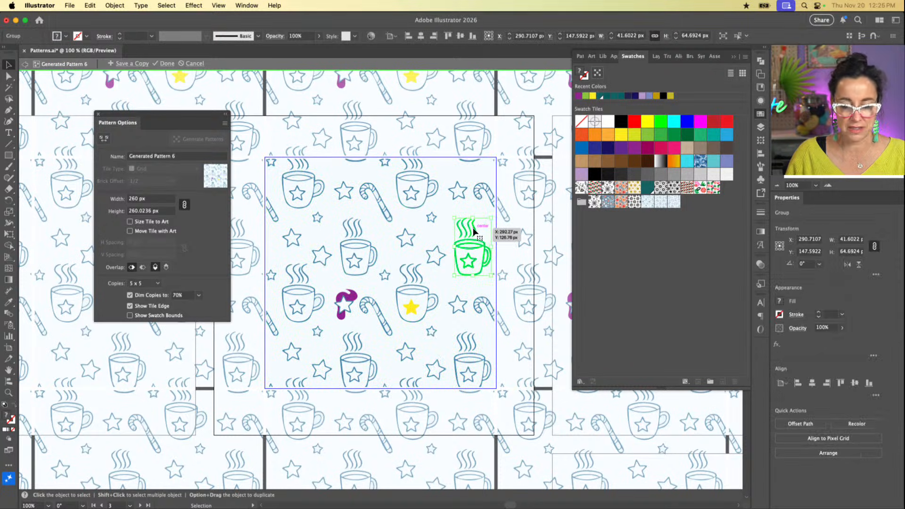
key("Delete")
left_click(487, 199)
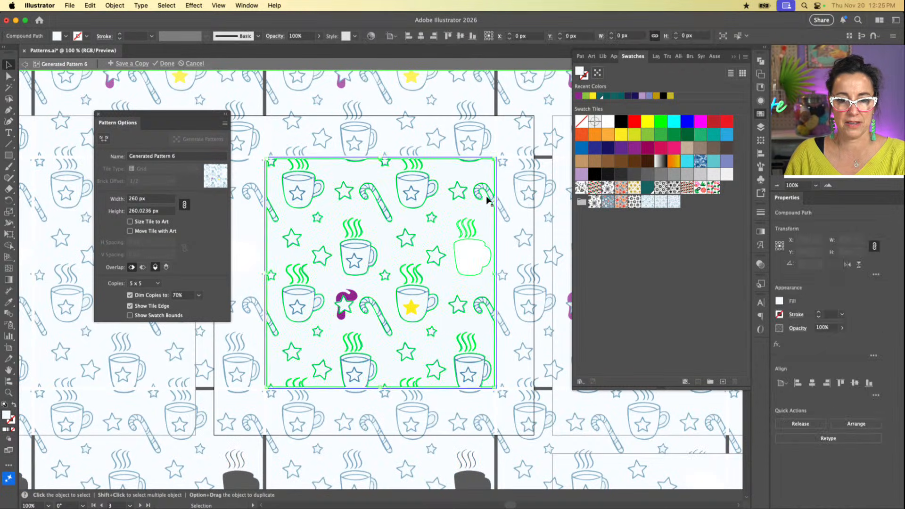
key("Delete")
Step: Delete the mugs, stars and candy canes in the tile's upper and left areas, including the star with the purple shape
left_click(465, 186)
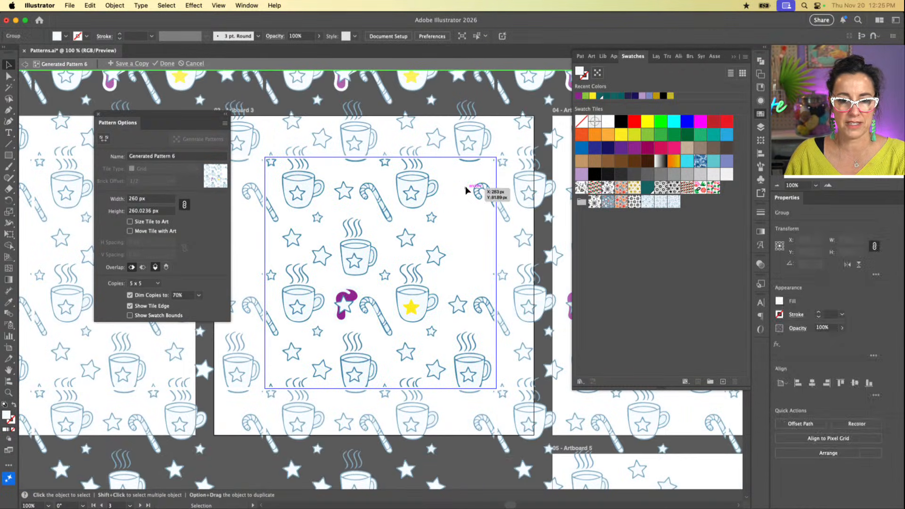
left_click(444, 233)
left_click_drag(462, 191, 336, 259)
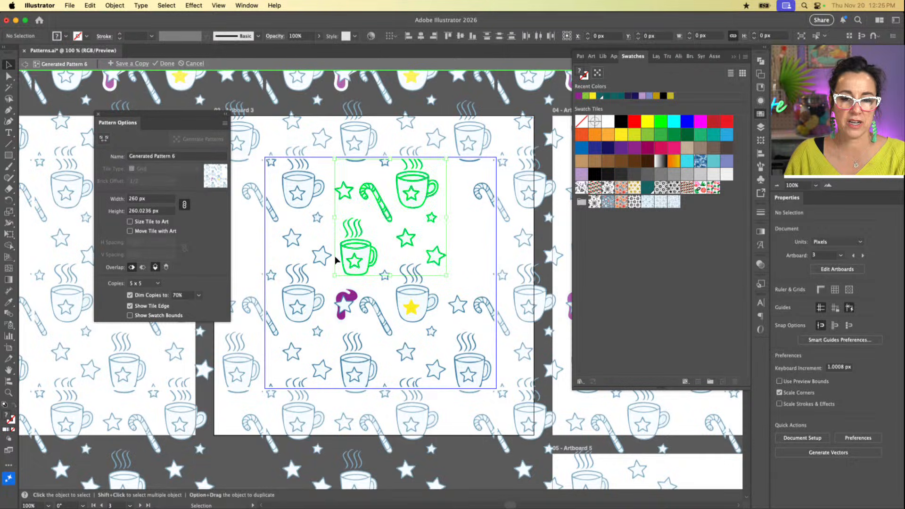
key("Delete")
left_click_drag(347, 175, 253, 329)
key("Delete")
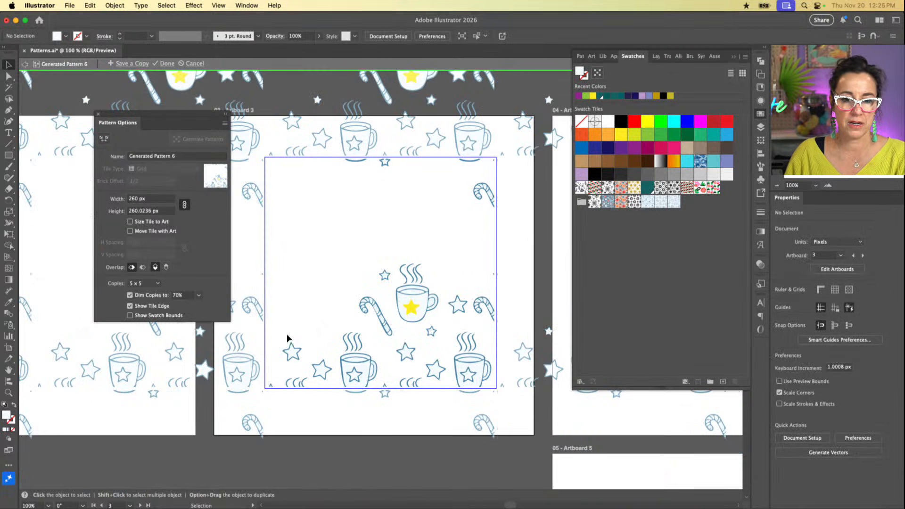
Step: Delete the star and steam fragments in the tile's lower-left corner, the small top-edge star and the upper-right candy cane
mouse_move(309, 324)
left_mouse_down()
mouse_move(280, 338)
mouse_move(208, 421)
left_mouse_up()
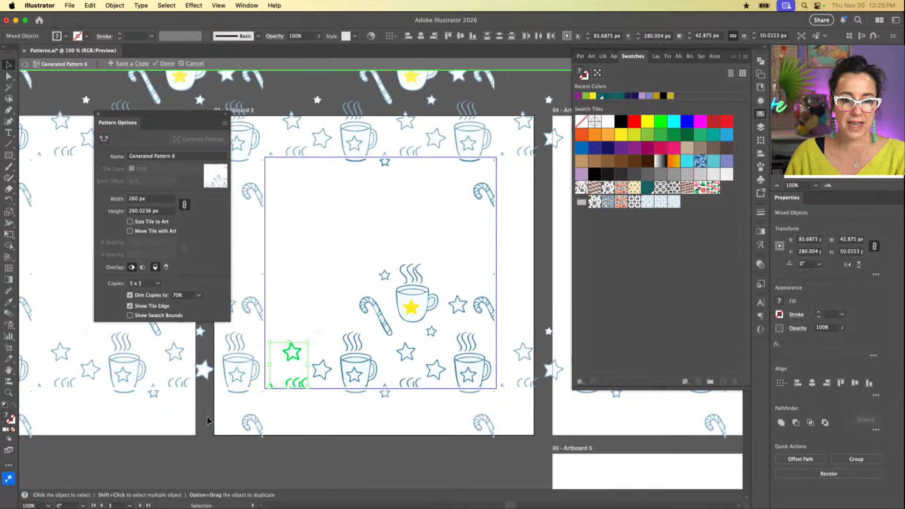
key("Delete")
left_click_drag(297, 280, 255, 413)
left_click_drag(415, 189, 332, 131)
key("Delete")
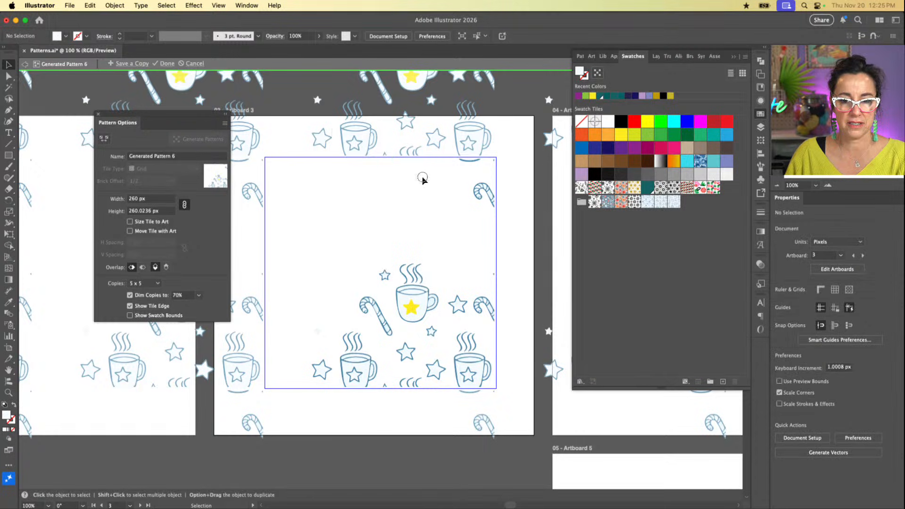
left_click_drag(422, 178, 543, 259)
key("Delete")
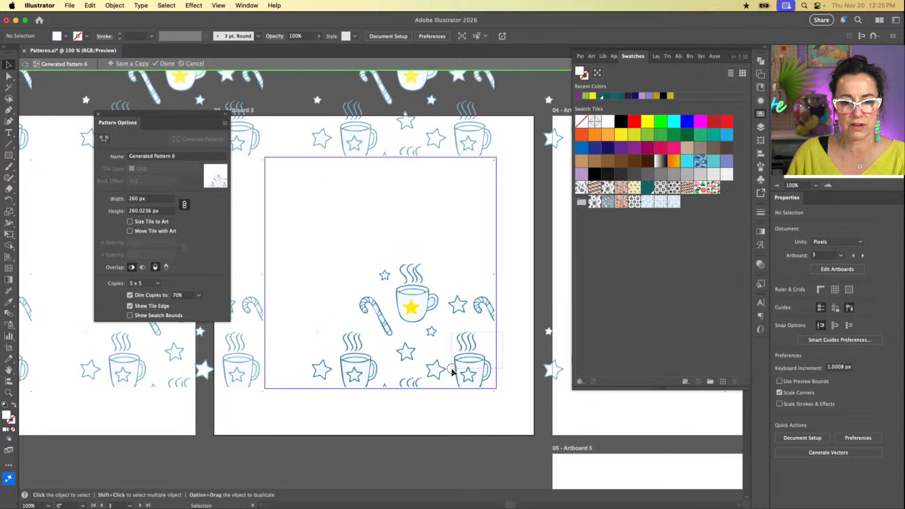
Step: Delete the two bottom mugs with the stars between them, and the candy cane cut off at the tile's right edge
left_click(452, 371)
key("Delete")
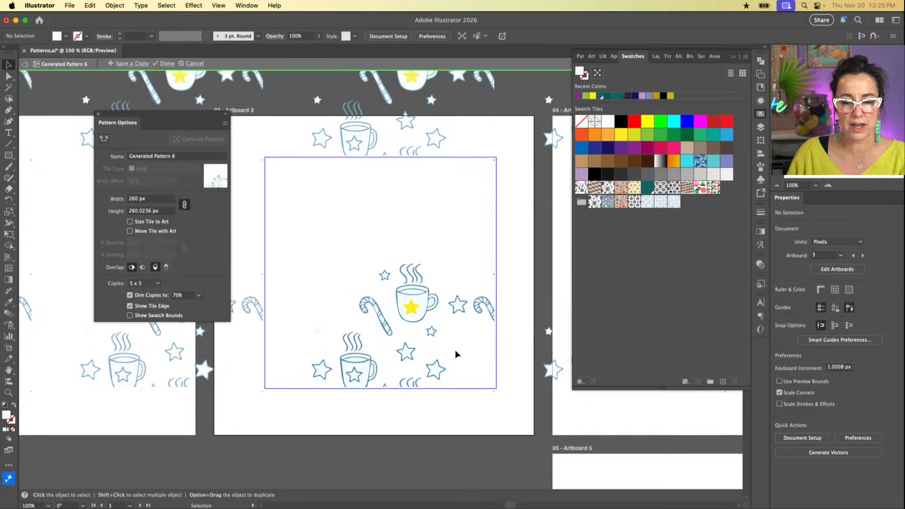
left_click(349, 405)
key("Delete")
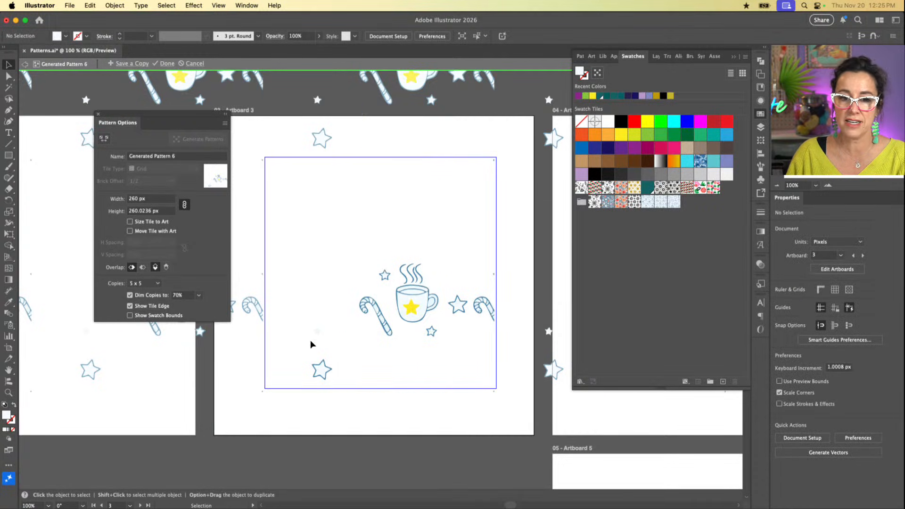
left_click_drag(505, 292, 474, 330)
key("Delete")
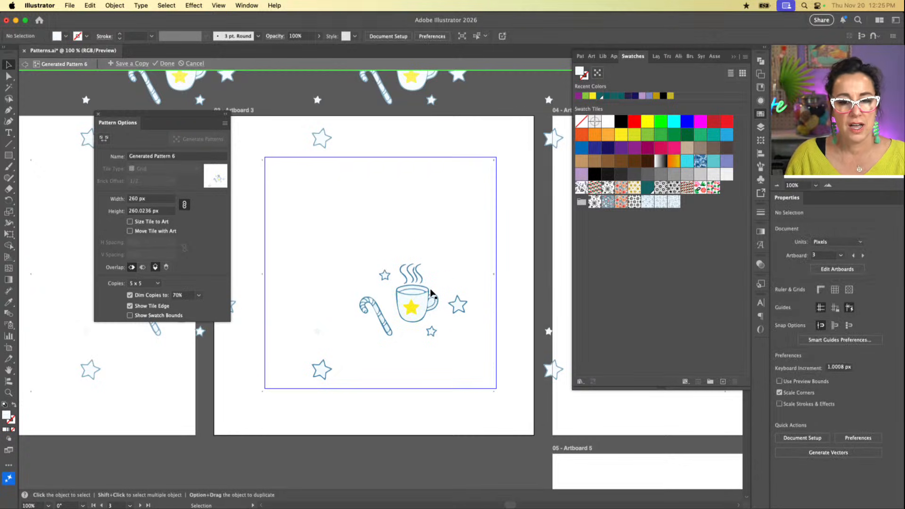
Step: Move the lower-left star up beside the candy cane's top, and select the small star beside the steam with its outline
left_click_drag(320, 369, 351, 281)
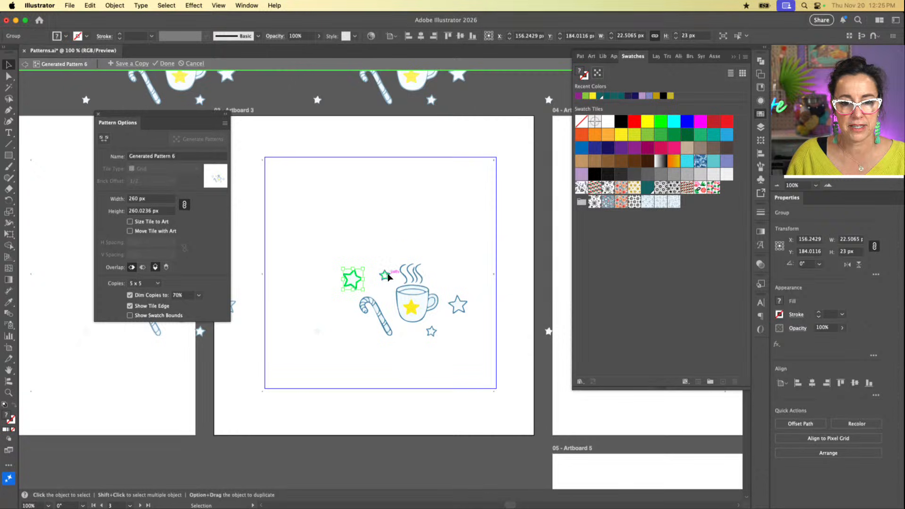
left_click_drag(383, 270, 435, 269)
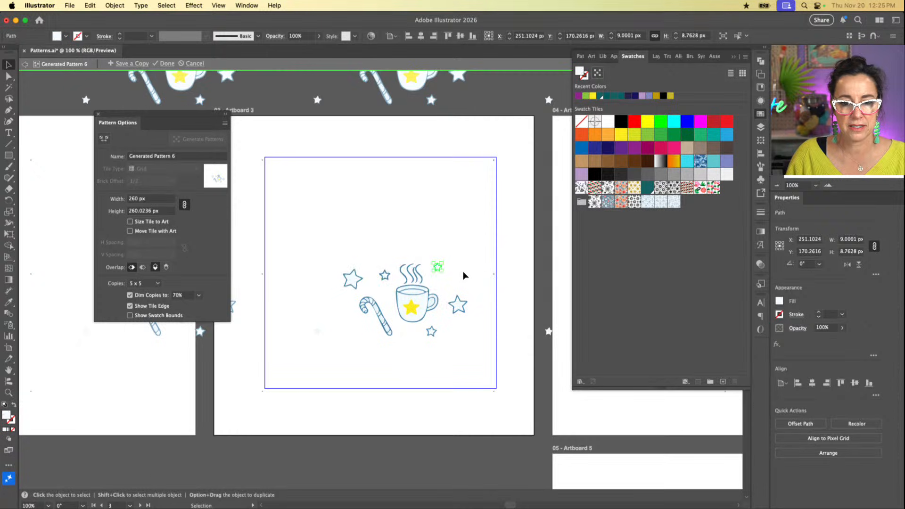
key("super+z")
left_click(414, 255)
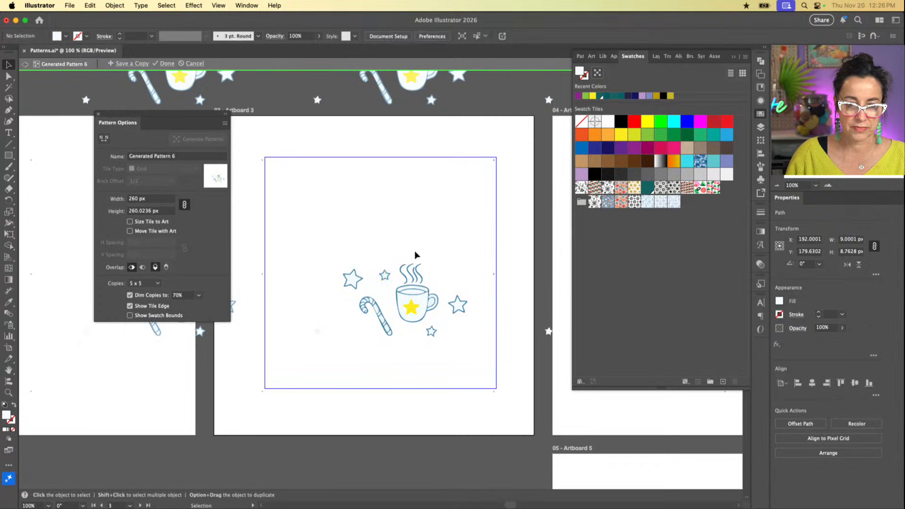
left_click_drag(395, 262, 380, 282)
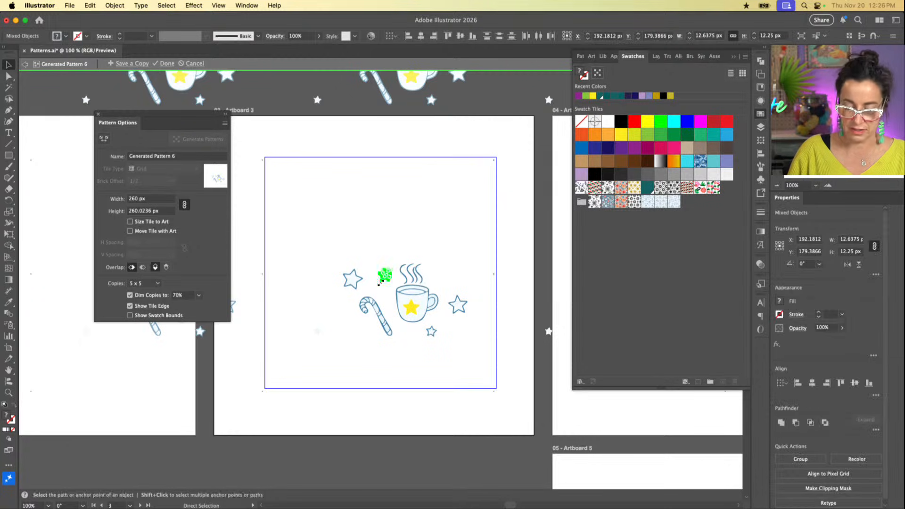
Step: Try RGB Blue, dark blue, periwinkle and medium blue swatches as the fill of the mug's yellow star
key("super+plus")
key("super+plus")
scroll(380, 285, "right", 2)
scroll(380, 285, "down", 2)
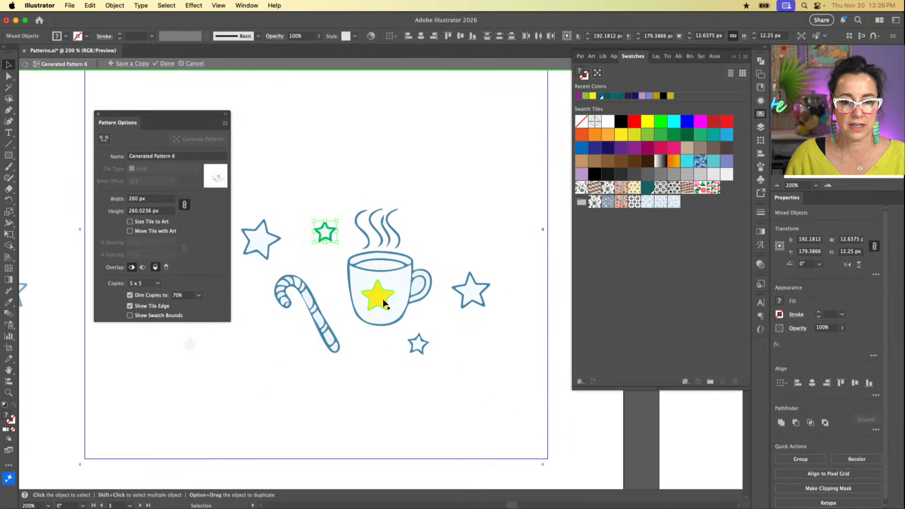
left_click(377, 294)
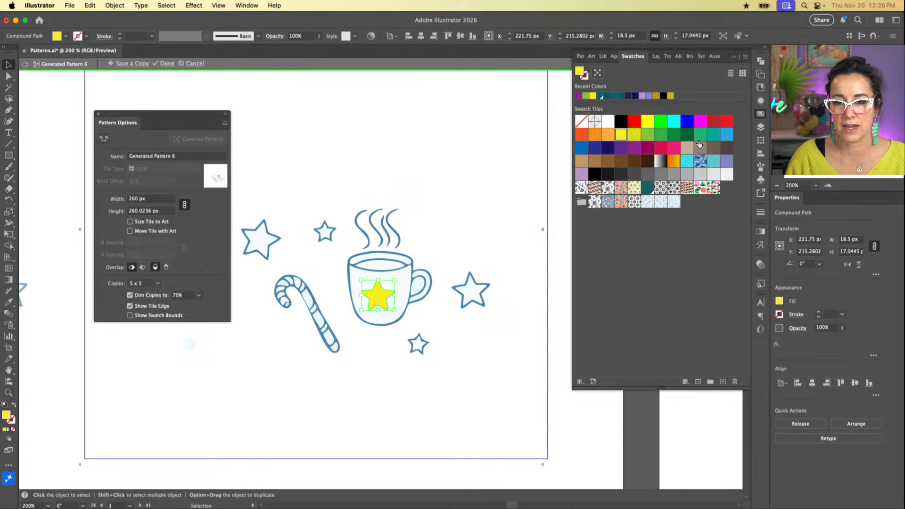
left_click(687, 123)
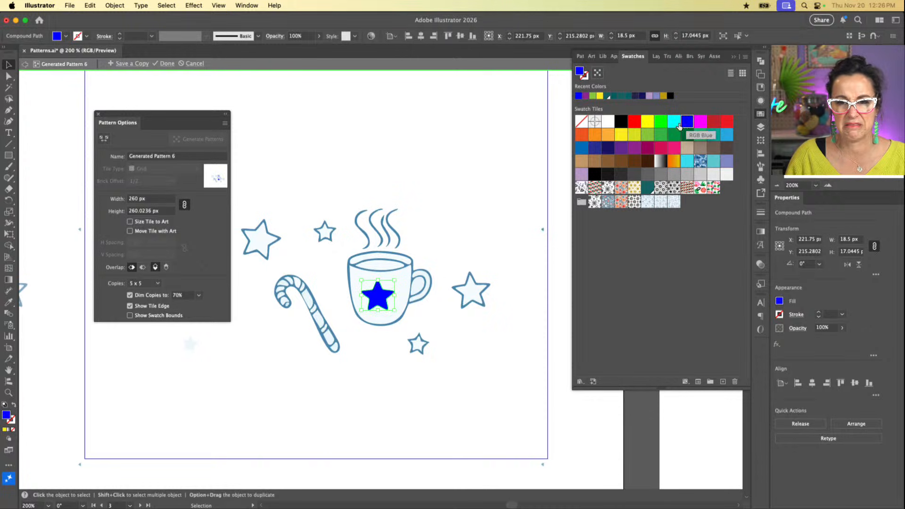
left_click(595, 149)
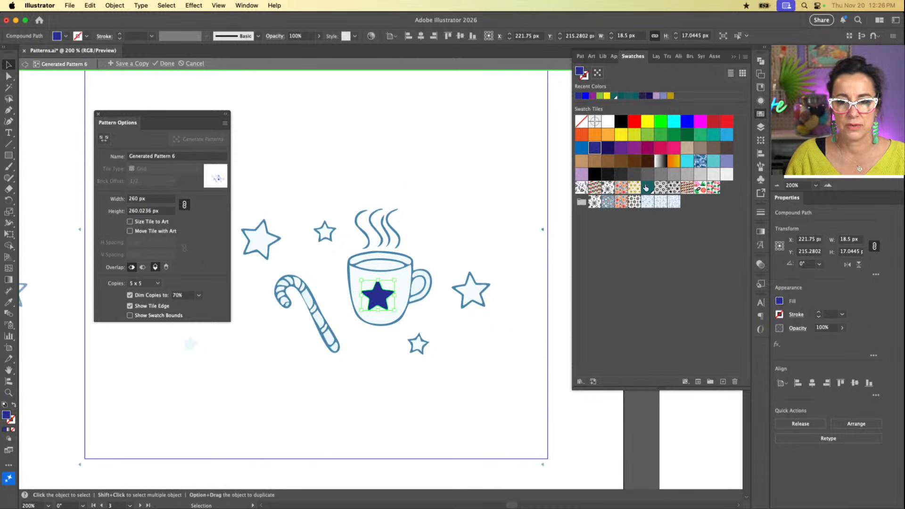
left_click(727, 161)
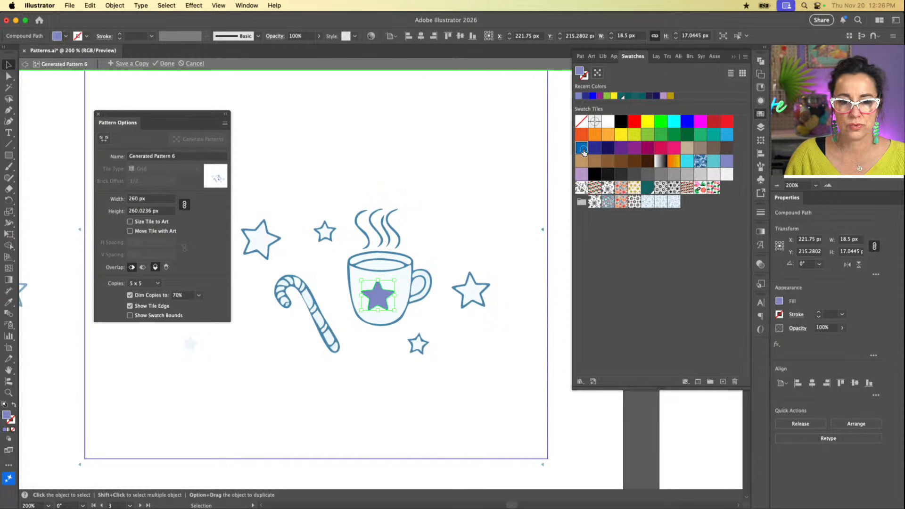
left_click(581, 148)
left_click(453, 213)
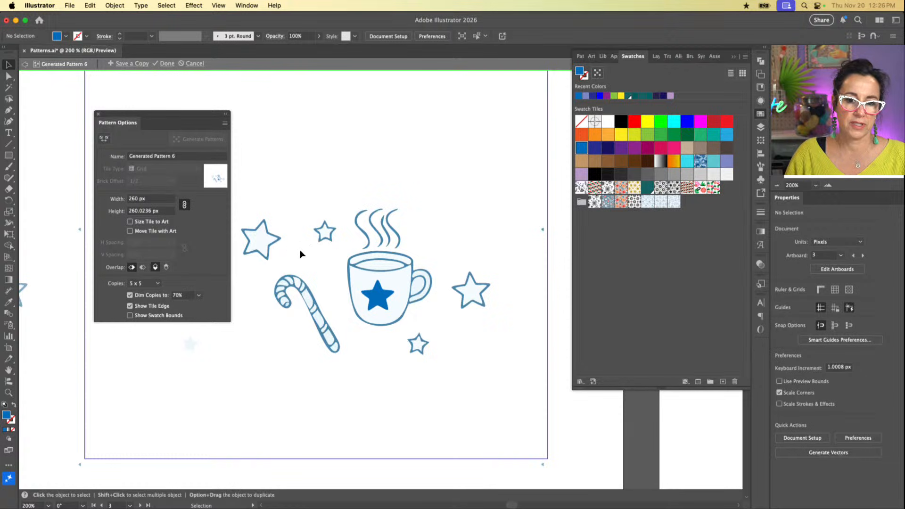
Step: Pick a muted medium blue as the current fill color with no artwork selected
double_click(6, 415)
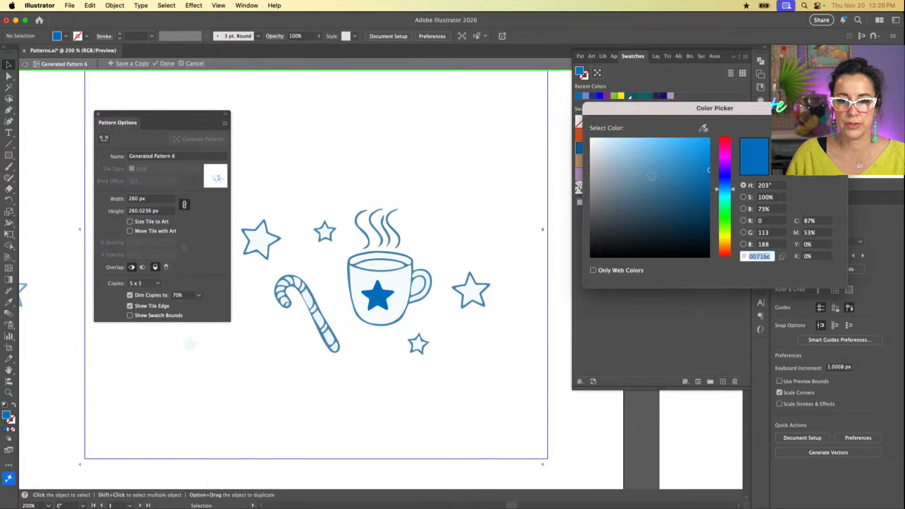
left_click(651, 175)
key("Return")
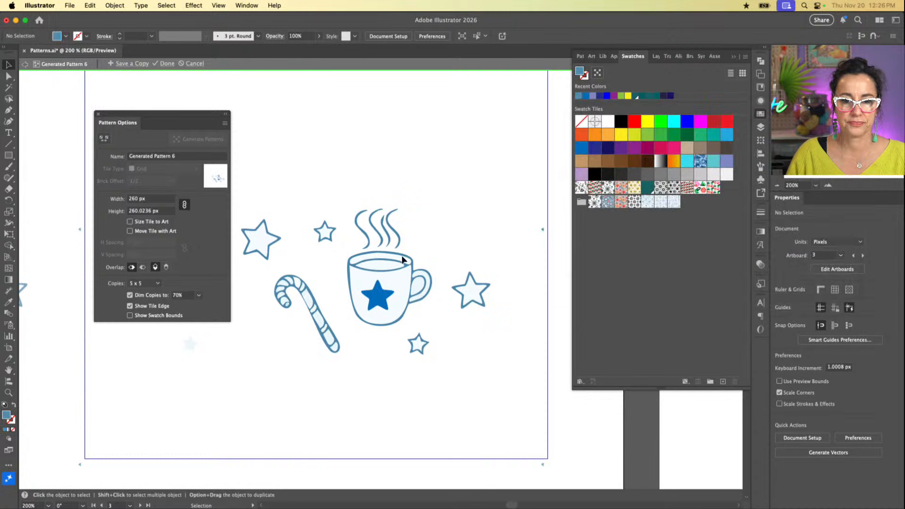
Step: Set the fill color of the mug's star to hex 569abf
left_click(379, 296)
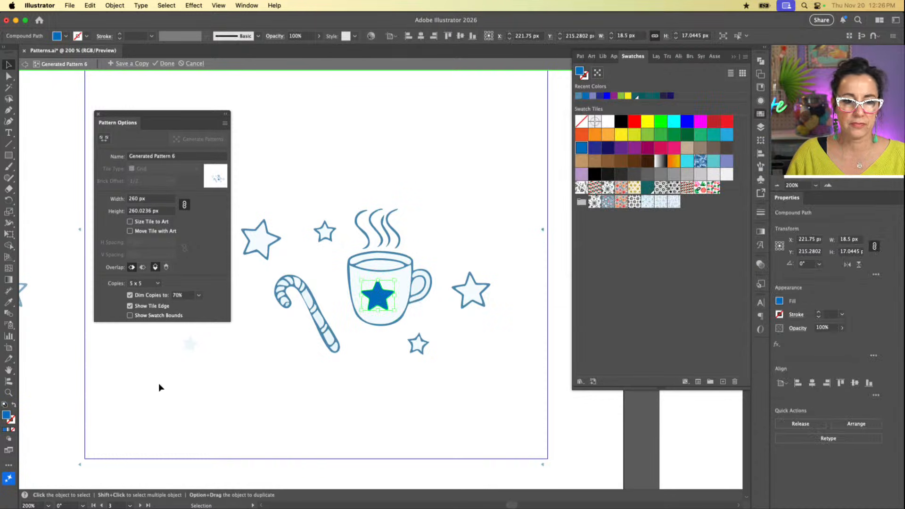
double_click(7, 417)
type("569abf")
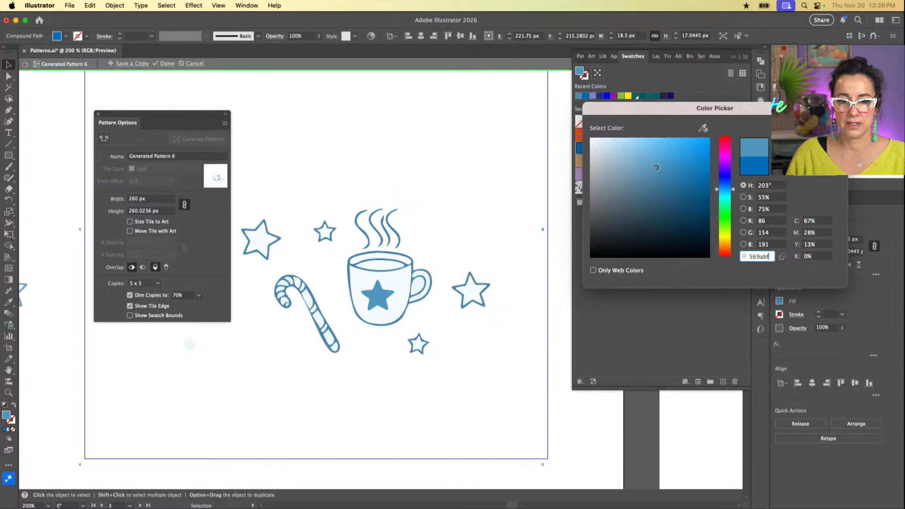
key("Return")
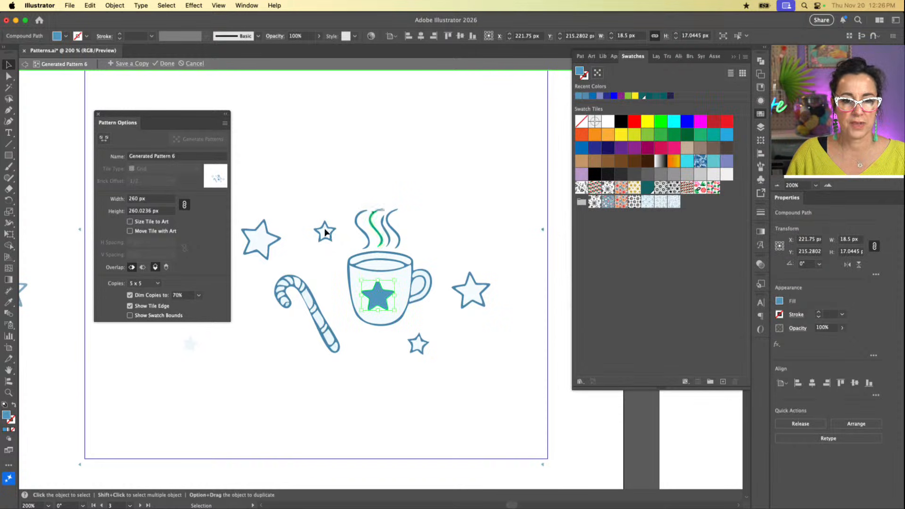
Step: Move the star beside the mug's handle up next to the steam, and the large left star closer to the small star
left_click_drag(258, 241, 310, 183)
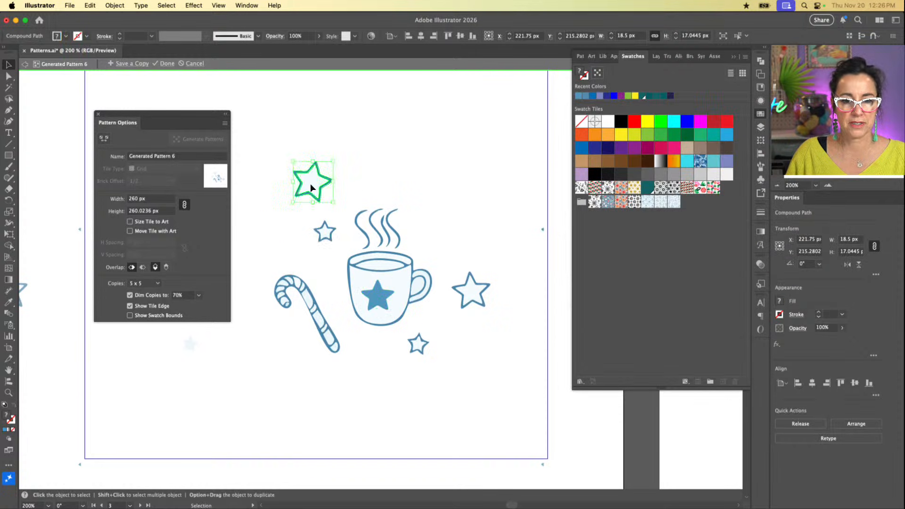
left_click_drag(474, 287, 448, 221)
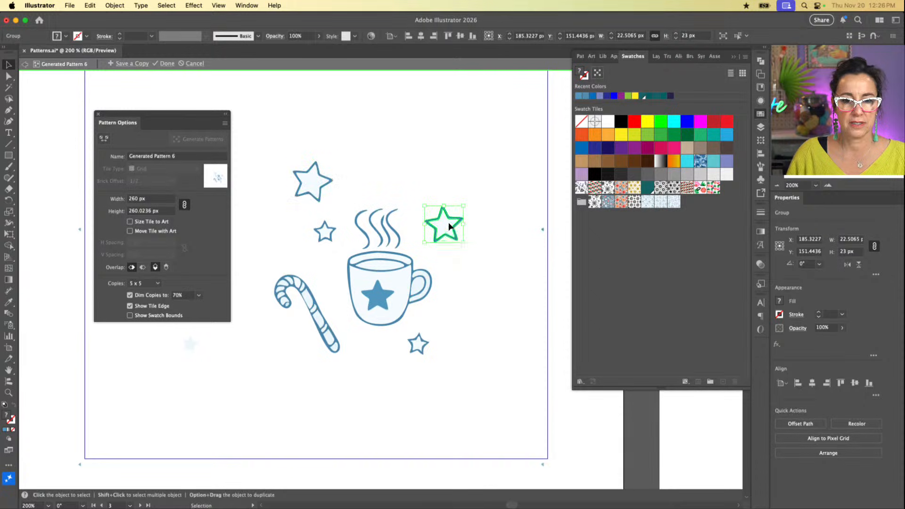
left_click_drag(309, 183, 283, 237)
Step: Turn on Size Tile to Art for the pattern and clear the artwork selection
key("super+minus")
key("super+minus")
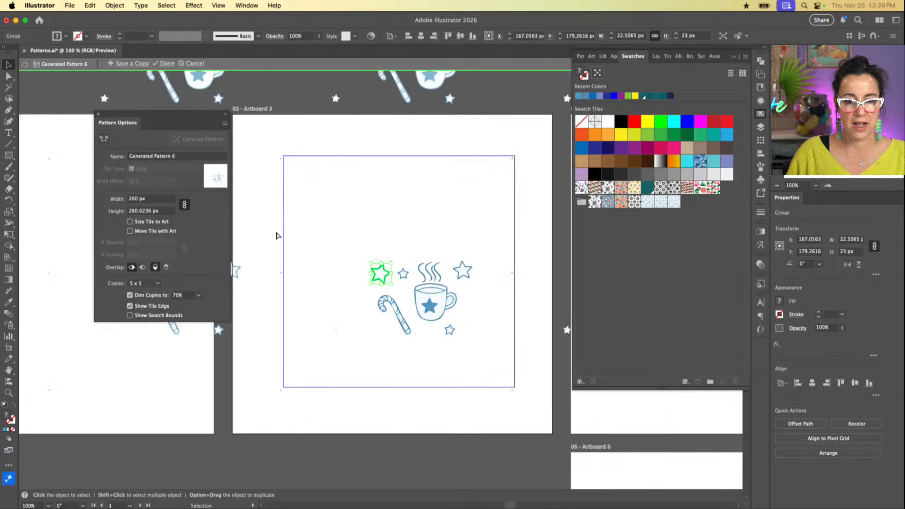
left_click(130, 222)
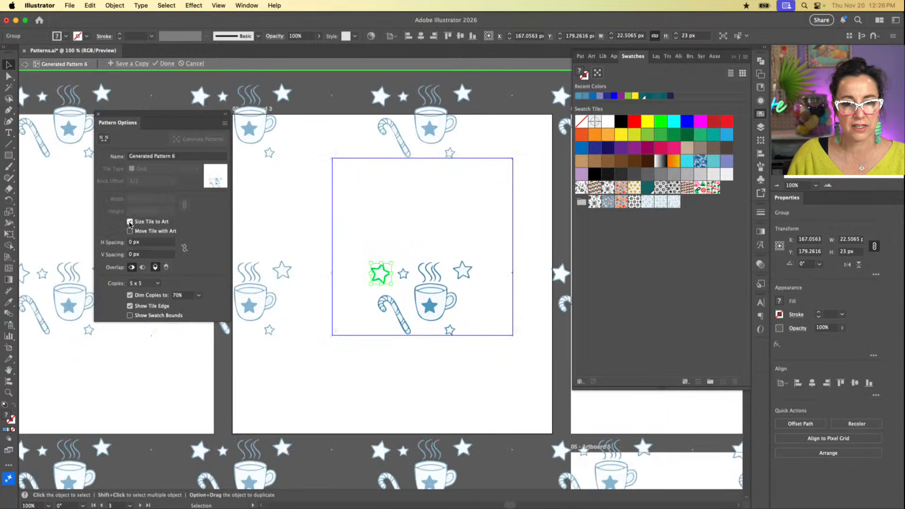
left_click_drag(481, 224, 340, 128)
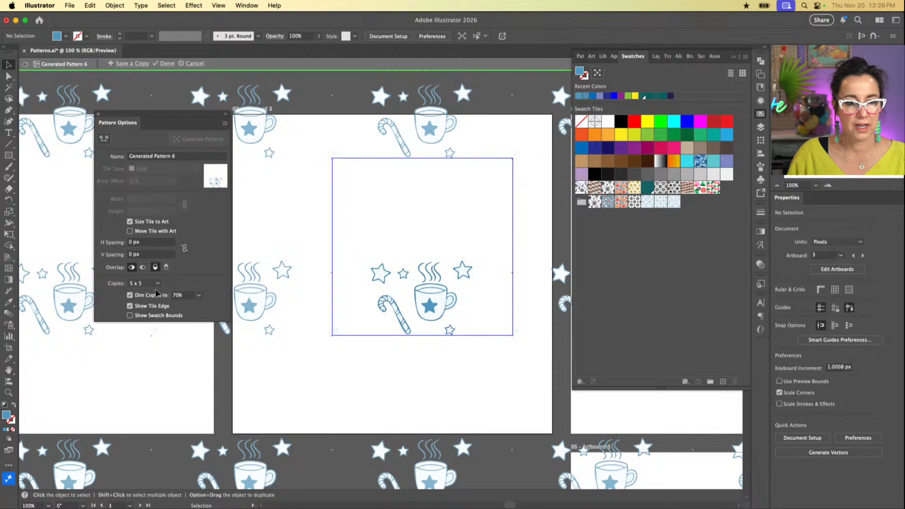
Step: Tighten the tile around the motifs with the Pattern Tile tool, to about -88.9 px horizontal and -111.7 px vertical spacing
left_click(104, 138)
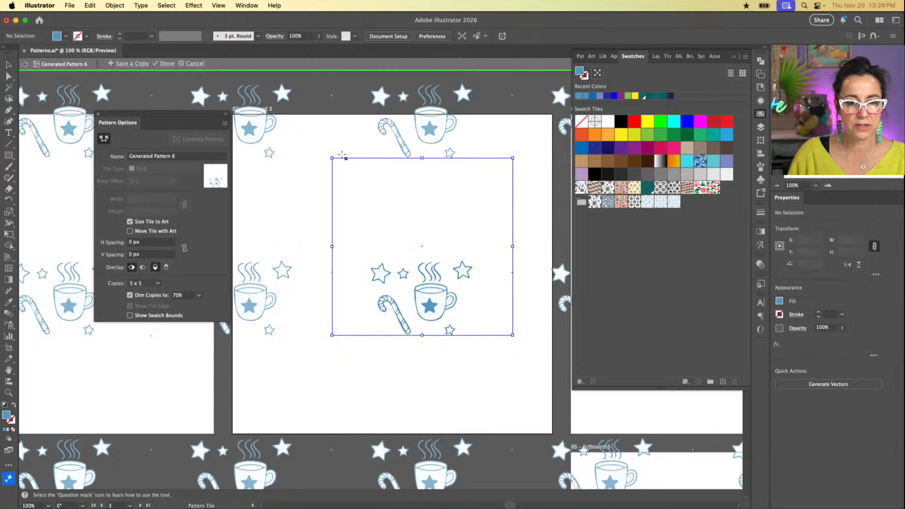
left_click_drag(332, 159, 364, 240)
left_click_drag(513, 240, 479, 252)
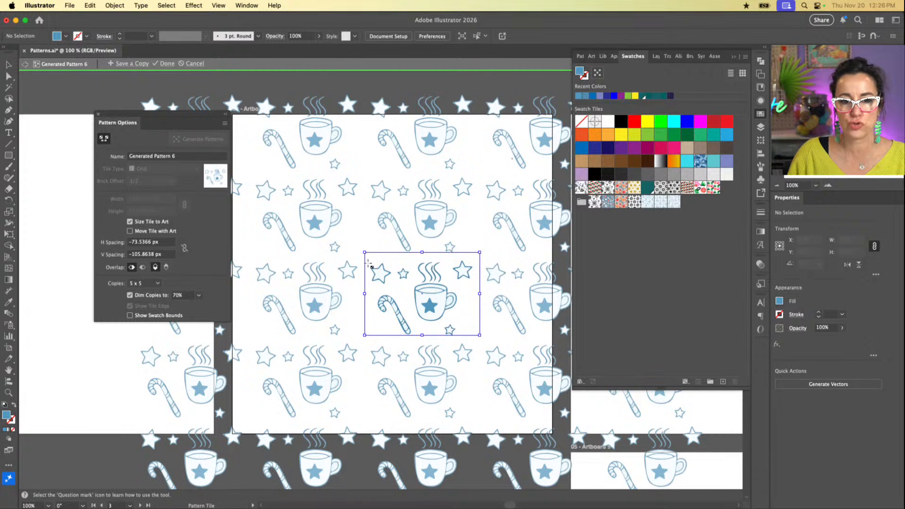
left_click_drag(365, 253, 364, 257)
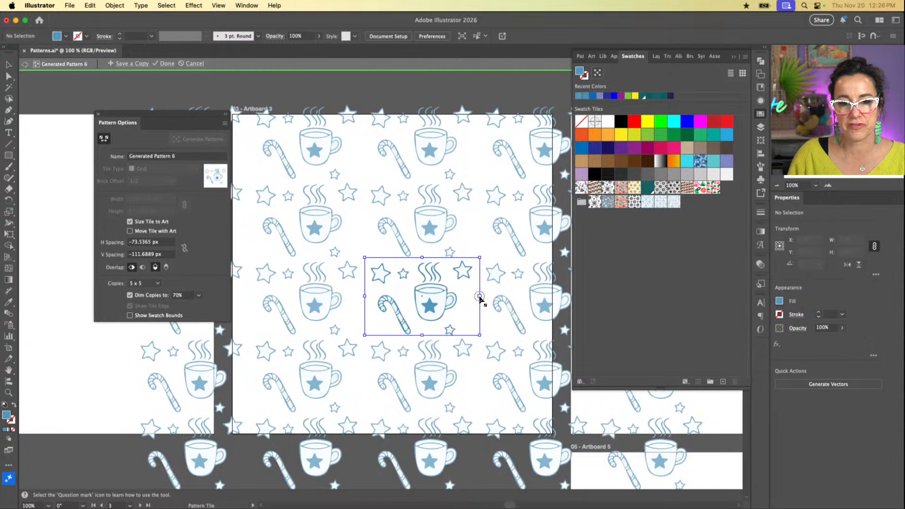
left_click_drag(479, 296, 472, 296)
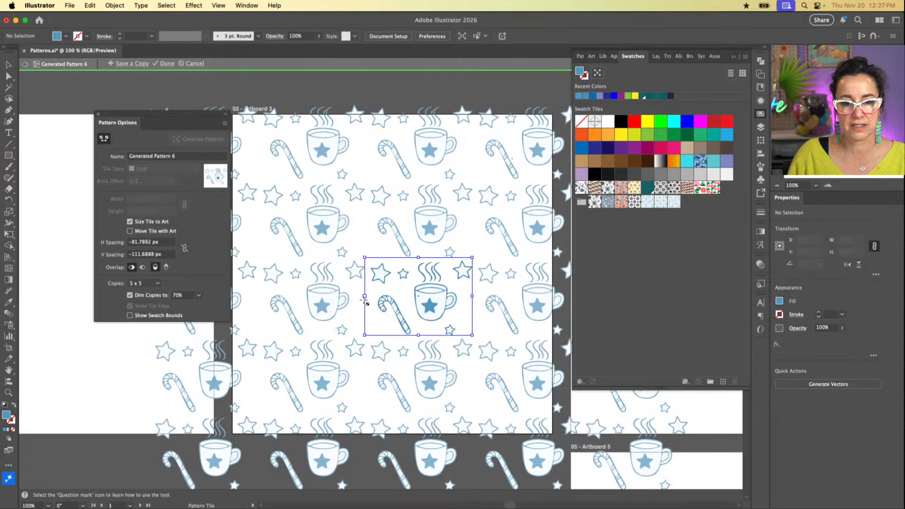
left_click_drag(365, 296, 371, 296)
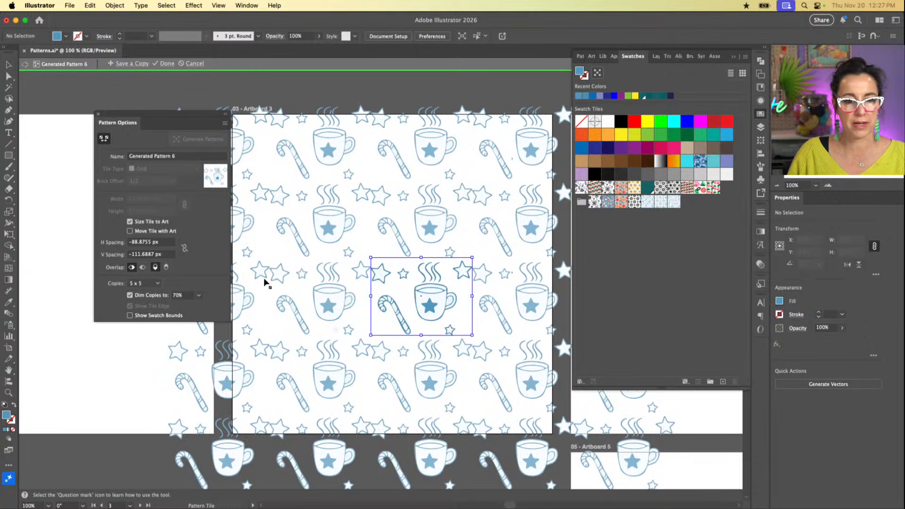
left_click(155, 157)
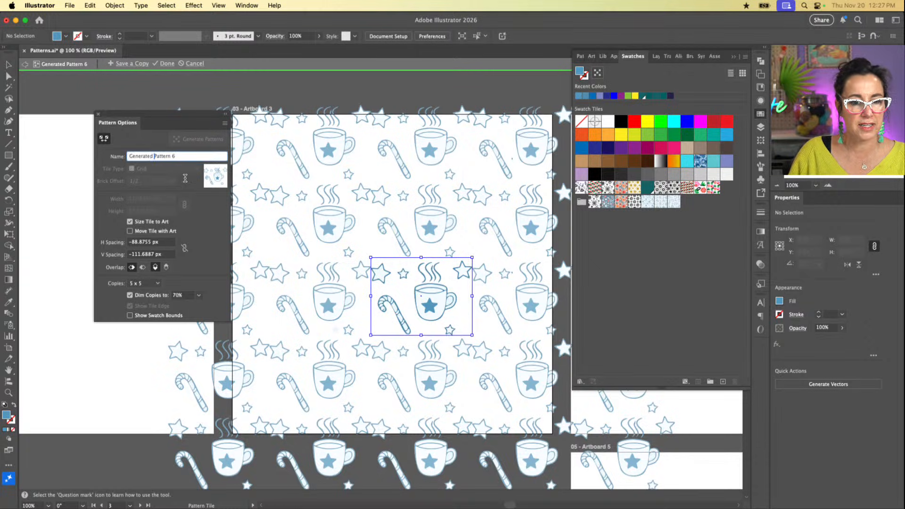
left_click(212, 212)
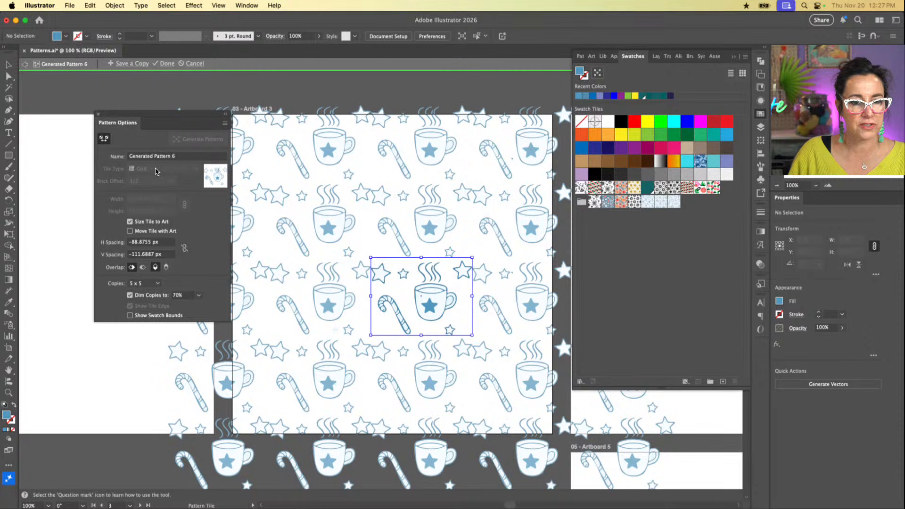
left_click_drag(189, 159, 96, 161)
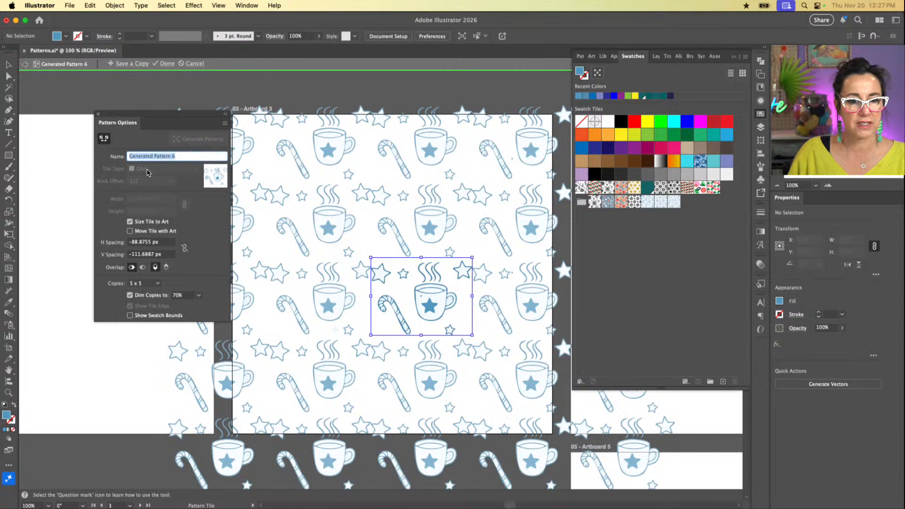
left_click(146, 141)
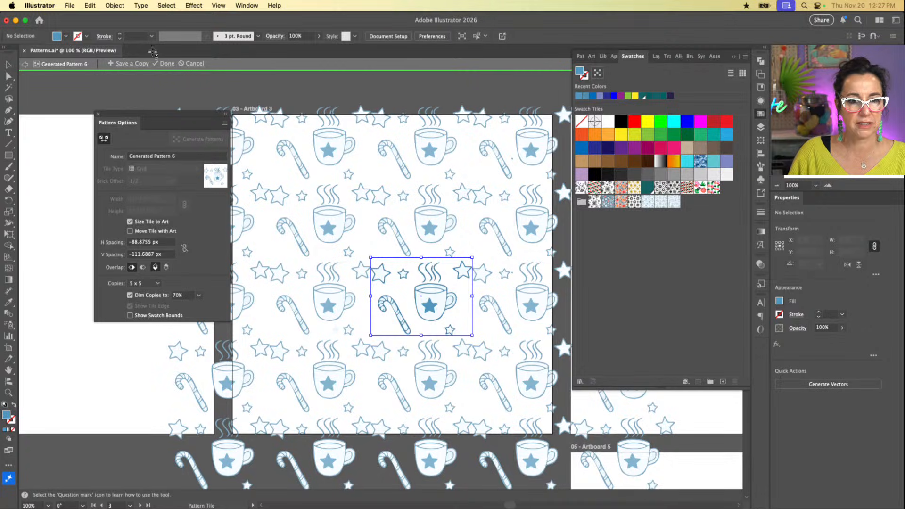
Step: Finish the tile edit, and reopen the mug pattern's swatch for editing with Size Tile to Art turned off
left_click(168, 64)
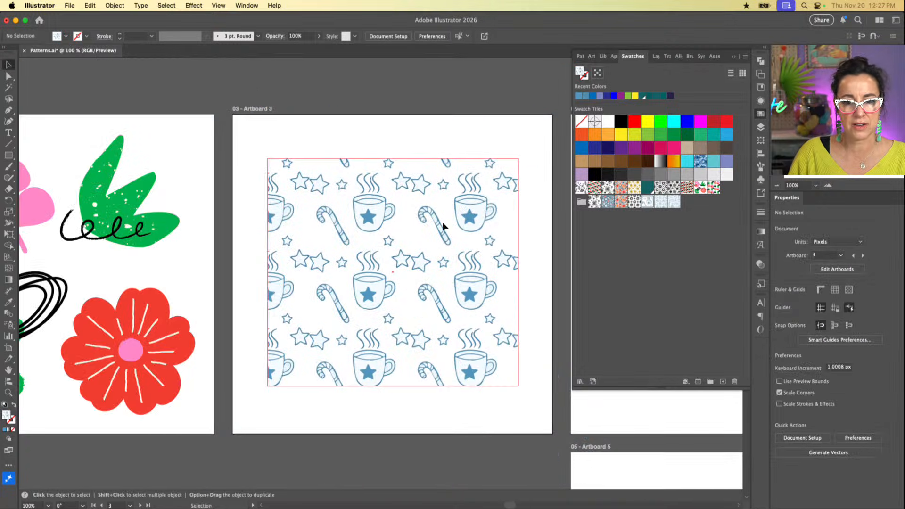
double_click(646, 203)
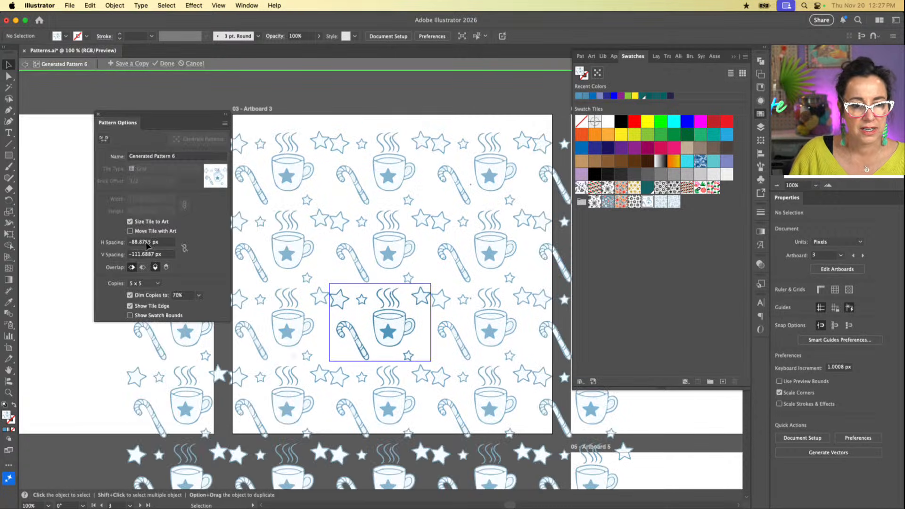
left_click(130, 221)
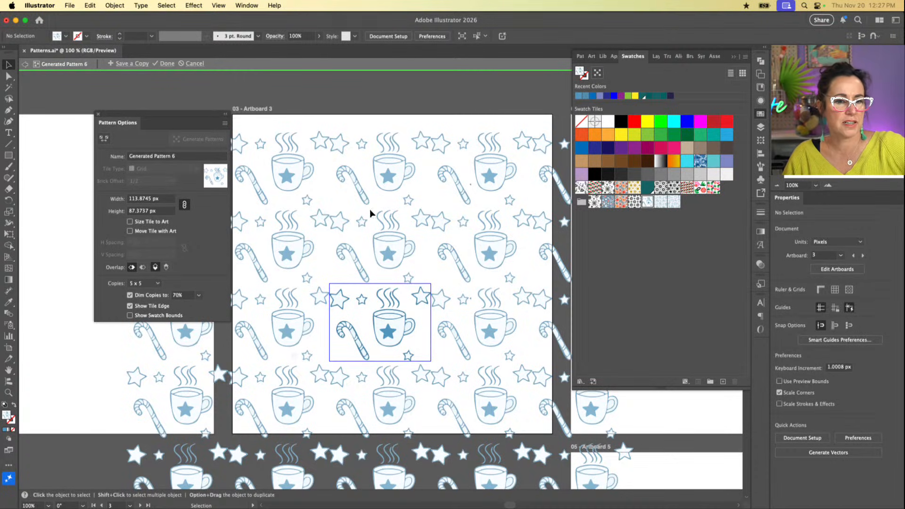
scroll(370, 208, "right", 2)
scroll(370, 209, "down", 2)
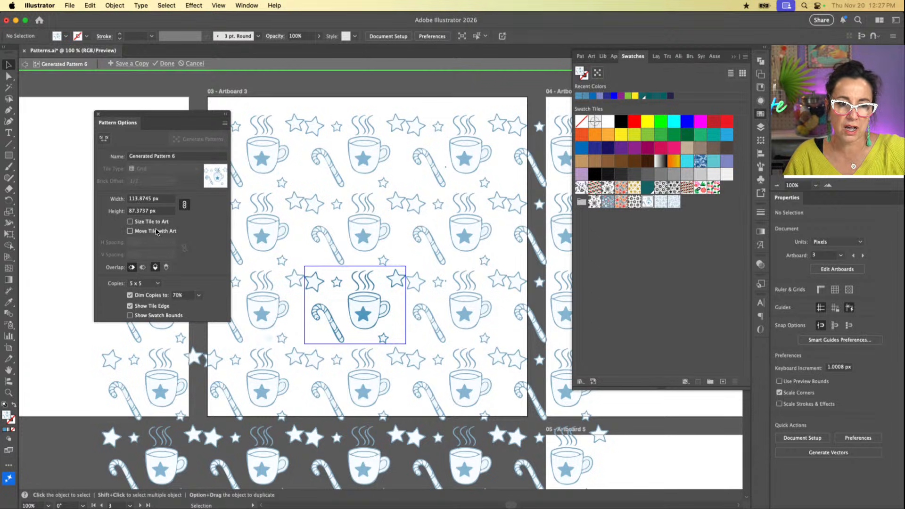
left_click(150, 157)
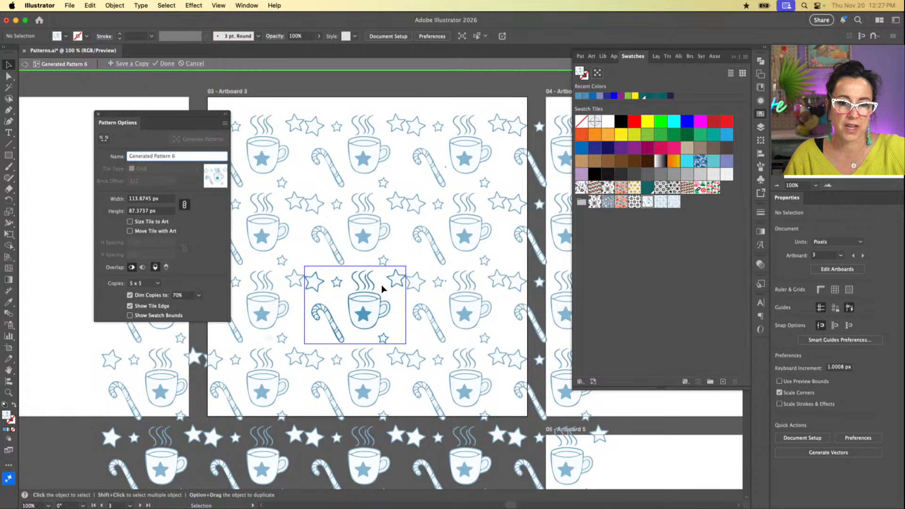
Step: Try to move the tile's upper-left star, and shift the grouped motifs back down into place
left_click_drag(315, 284, 316, 280)
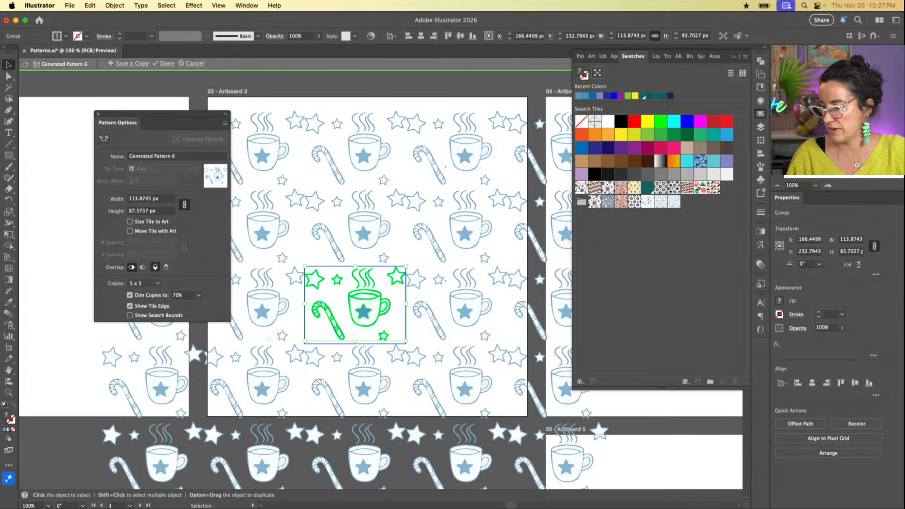
left_click(340, 315)
left_click(363, 312)
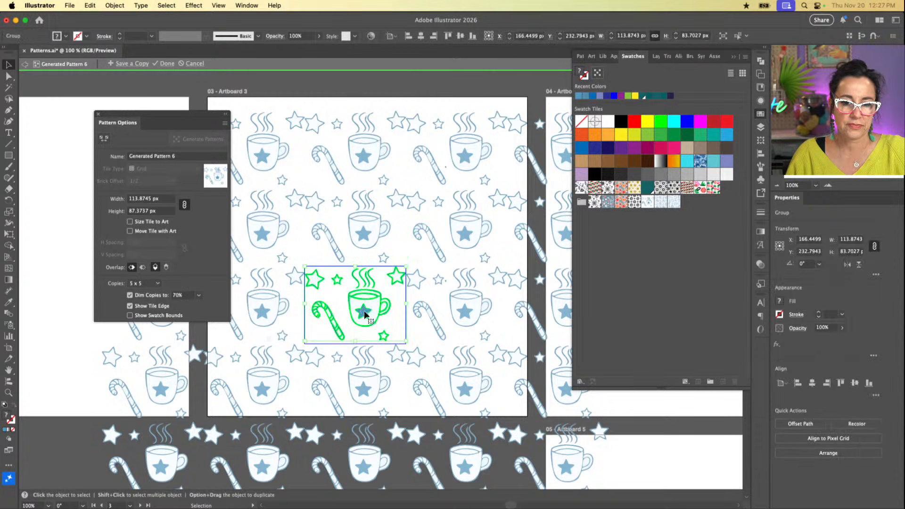
left_click_drag(363, 312, 363, 314)
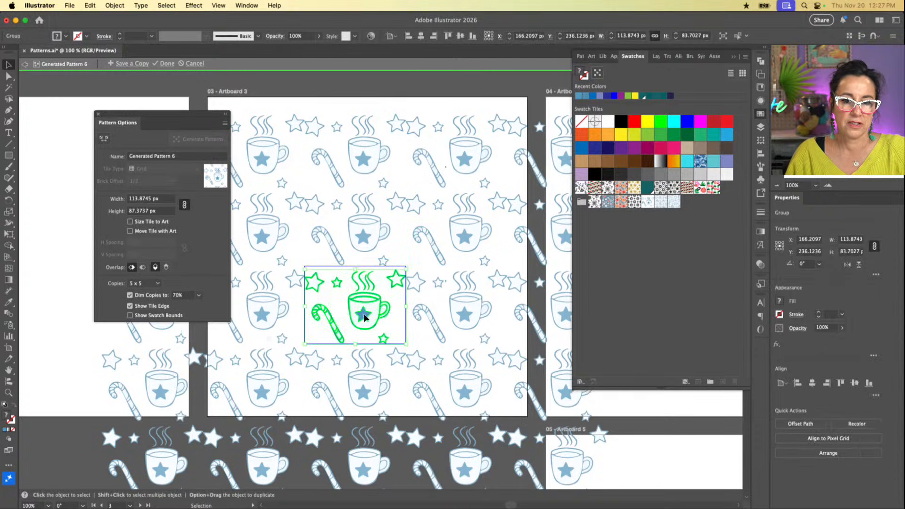
Step: Ungroup the tile's motifs so they can be moved individually, and clear the selection
left_click(399, 288)
left_click(398, 288)
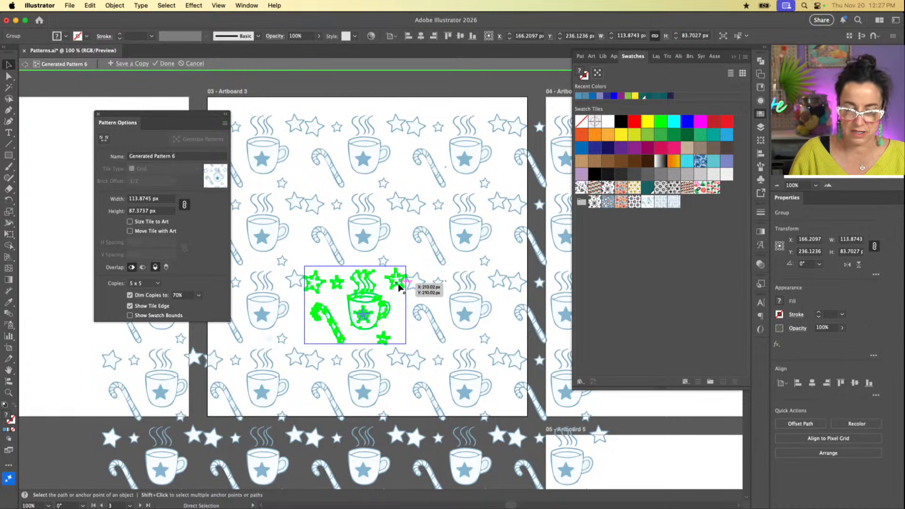
key("super+equal")
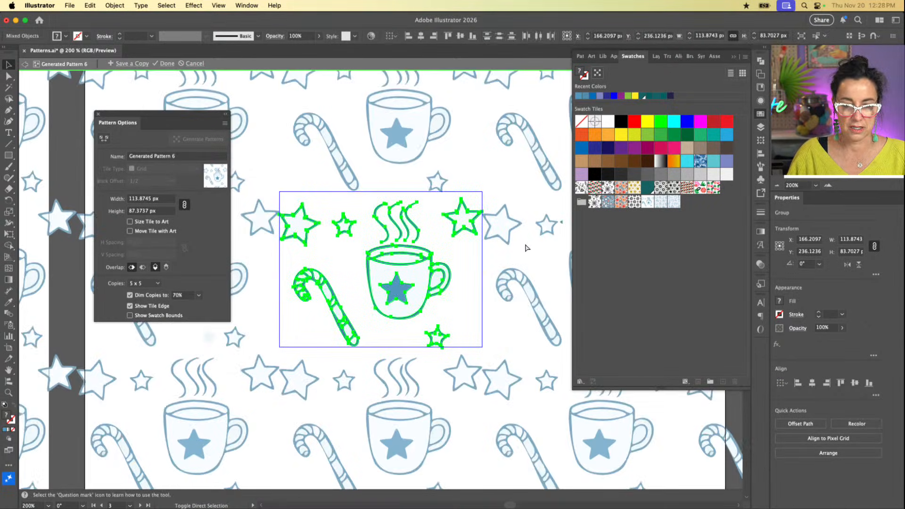
left_click(516, 252)
Step: Move the upper-right star down to the tile's lower-right edge, nudge the upper-left star inward, and raise the mug with its steam slightly
left_click(469, 231)
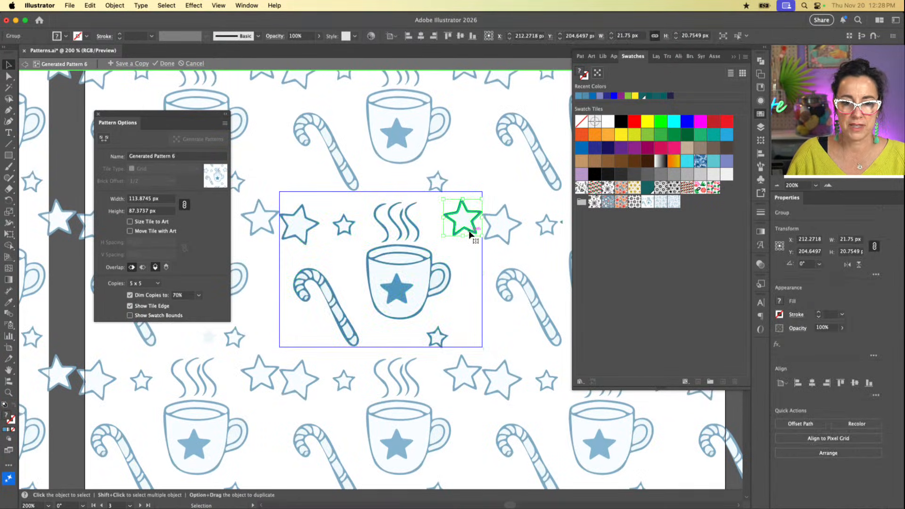
left_click_drag(470, 232, 481, 324)
left_click_drag(313, 230, 315, 231)
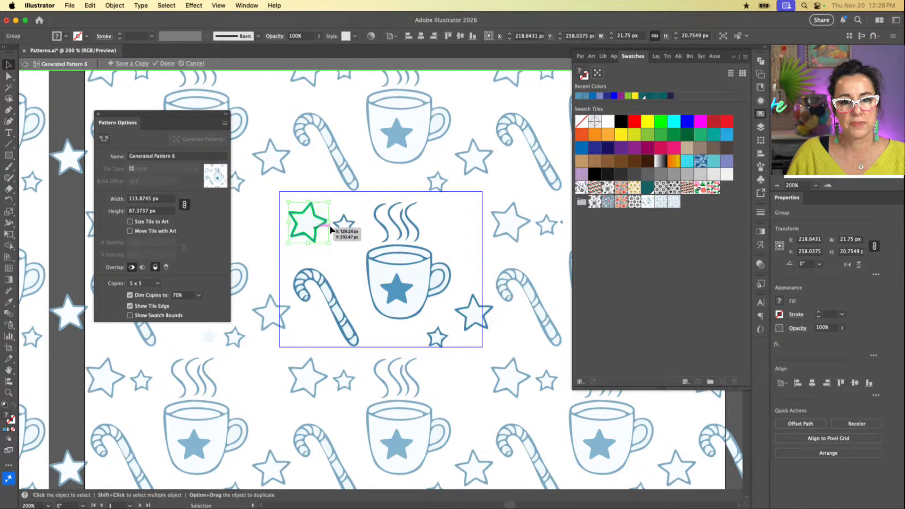
left_click(405, 262)
left_click_drag(462, 207, 400, 283)
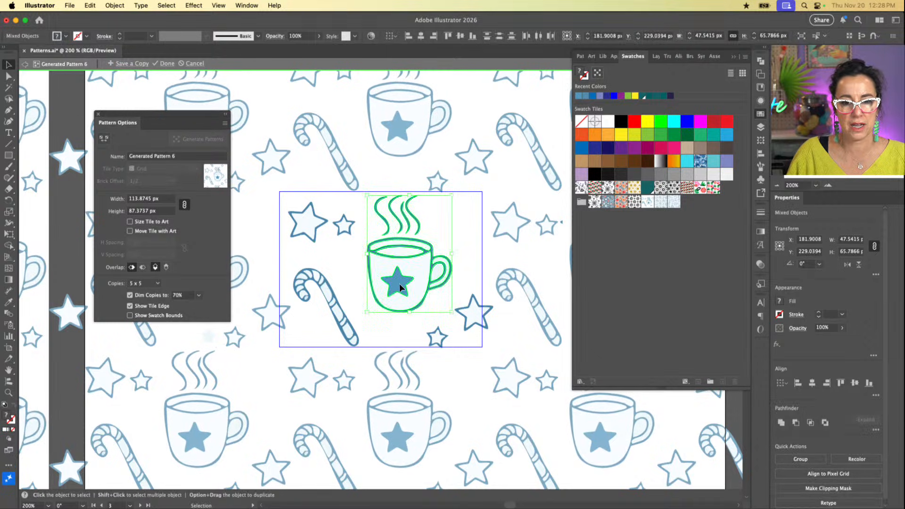
Step: Move the small star left of the steam down beside the mug, and place a copy of it right of the steam
left_click(345, 228)
mouse_move(355, 216)
left_mouse_down()
mouse_move(339, 237)
mouse_move(361, 212)
left_mouse_up()
left_click(342, 227, "shift")
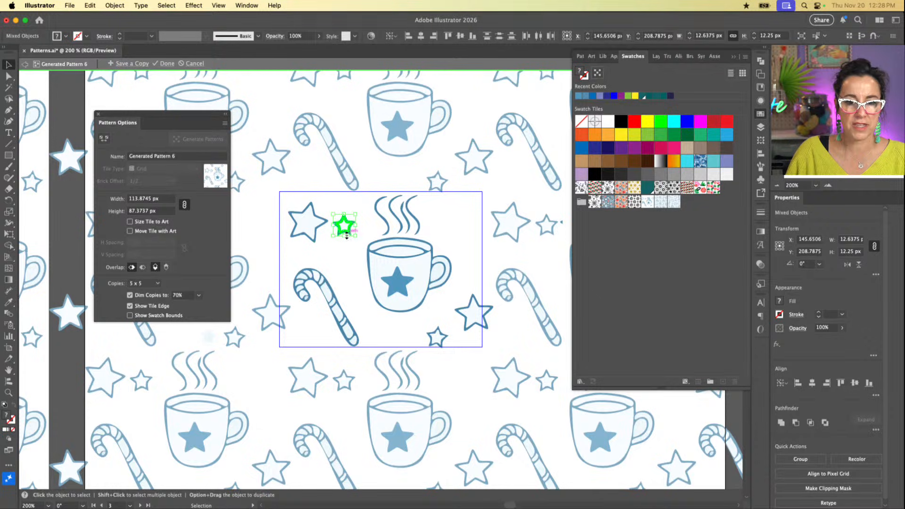
left_click_drag(345, 229, 457, 228)
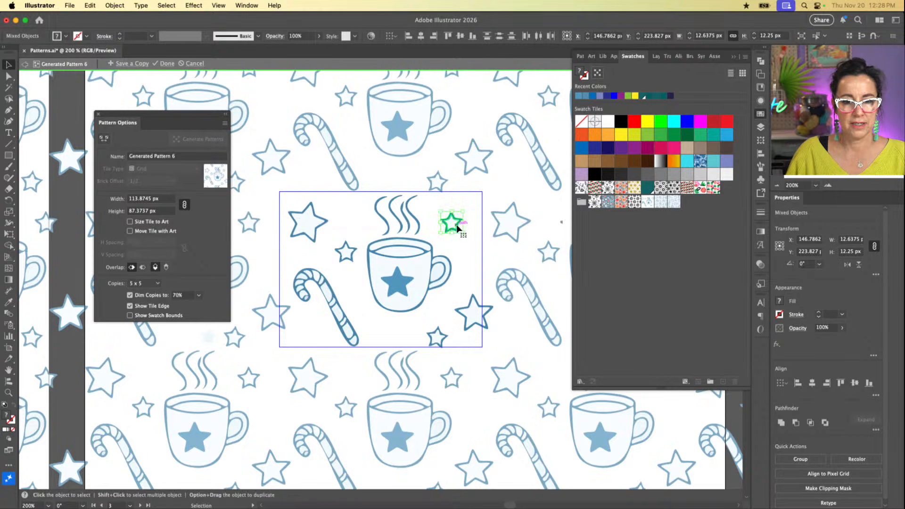
Step: Move the small star at the tile's bottom up closer beneath the mug, and finish editing the pattern
left_click(434, 336)
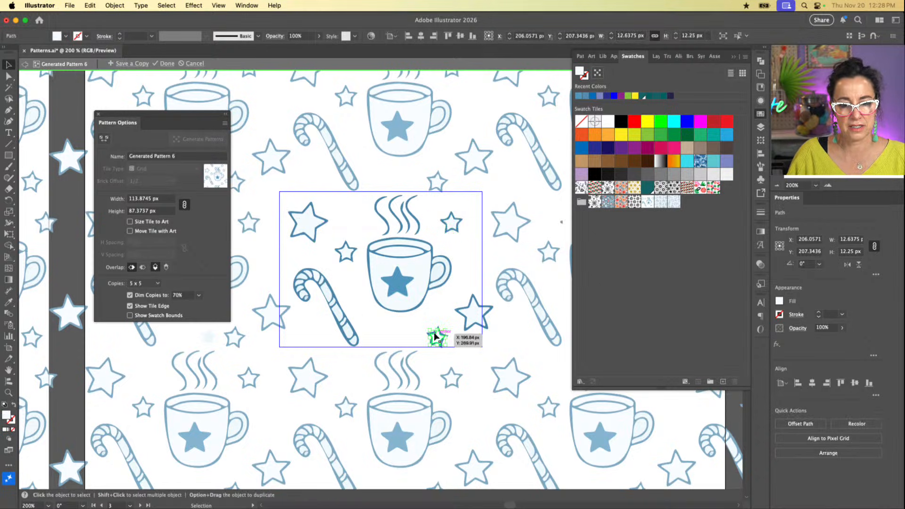
left_click_drag(434, 340, 424, 326)
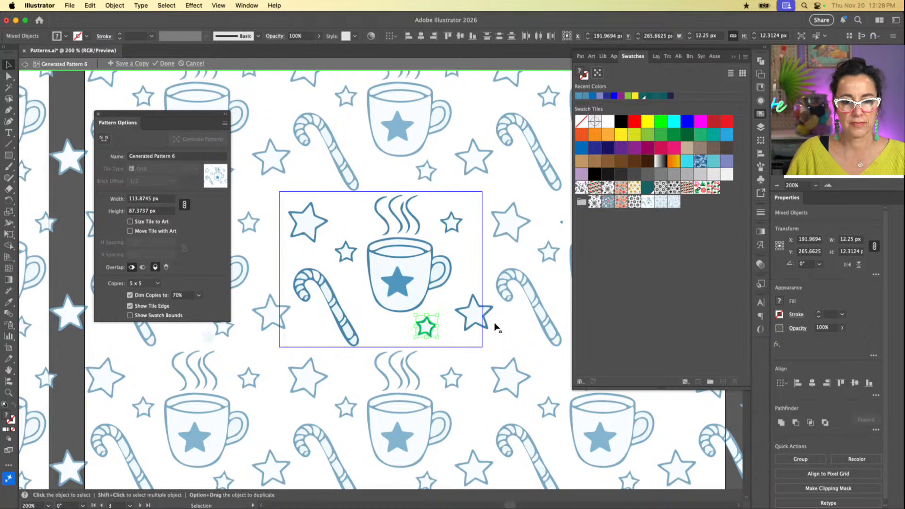
left_click(166, 63)
scroll(413, 167, "right", 3)
key("super+minus")
key("super+minus")
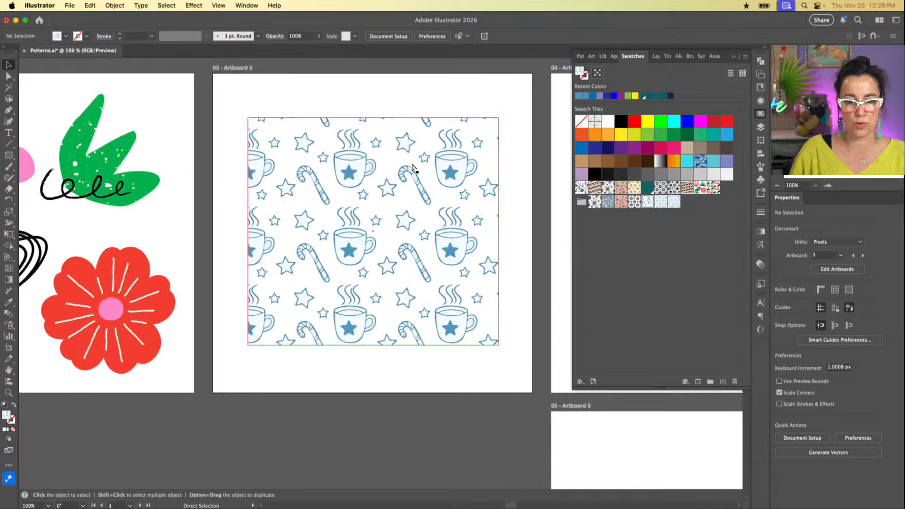
Step: Draw a rectangle about 245 by 217 px on Artboard 4 and remove its fill
scroll(416, 202, "up", 2)
scroll(415, 202, "right", 2)
left_click(378, 255)
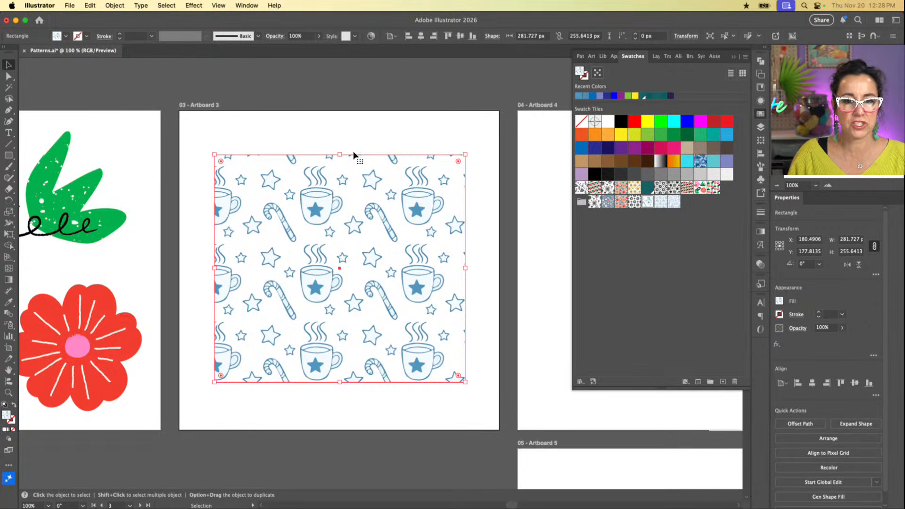
left_click(354, 132)
scroll(425, 196, "right", 6)
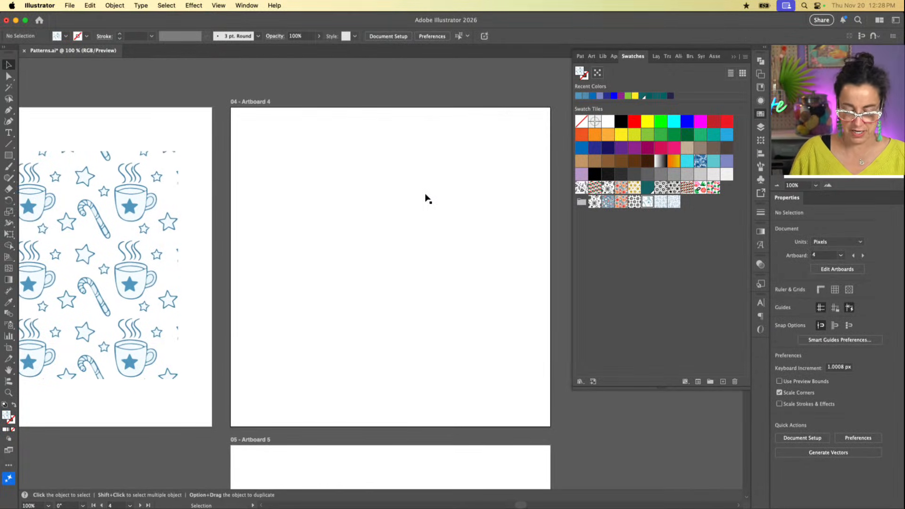
key("m")
left_click_drag(301, 156, 520, 348)
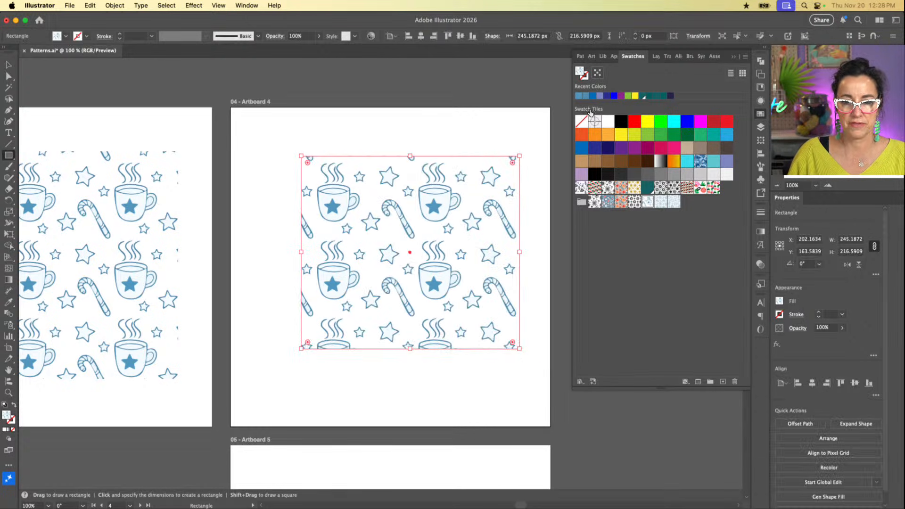
left_click(581, 121)
key("v")
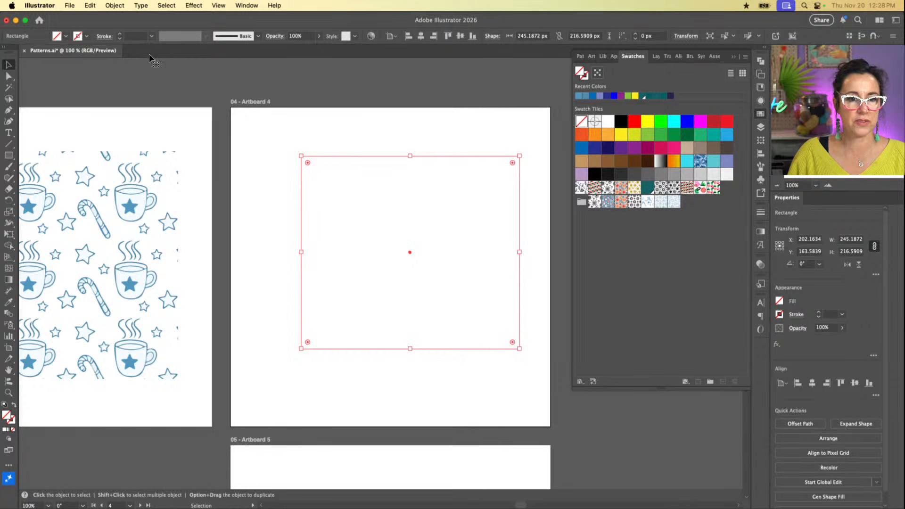
left_click(114, 6)
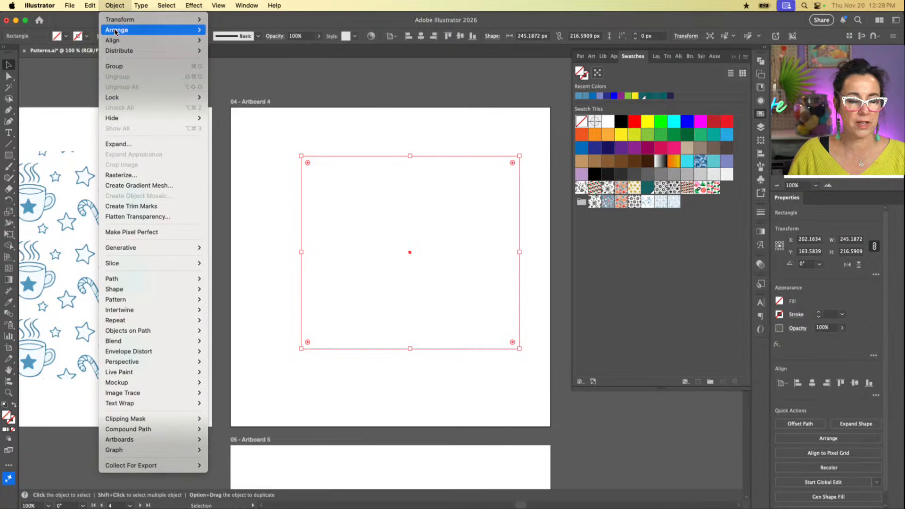
mouse_move(115, 29)
left_click(366, 81)
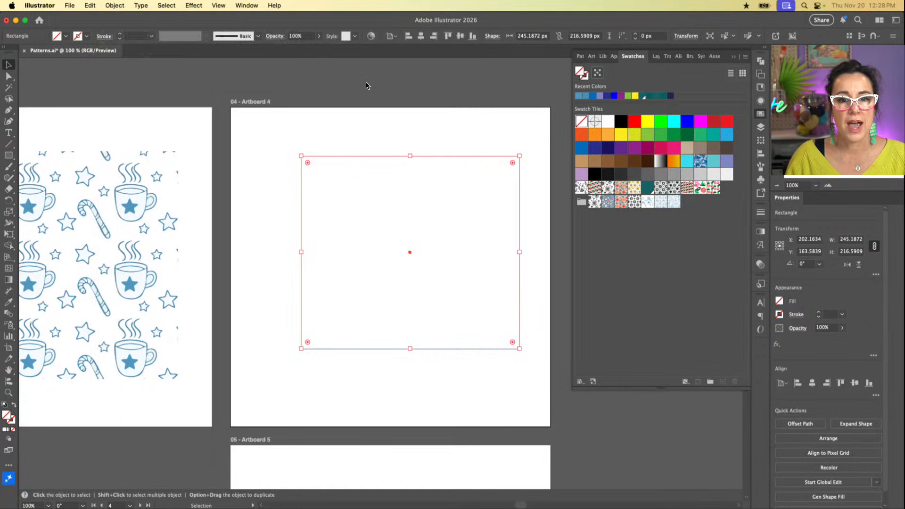
Step: Copy the prompt text "simple line art illustrations of sunbursts and stars in chic boho style" from above Artboard 3
scroll(366, 81, "up", 5)
scroll(366, 81, "left", 5)
scroll(366, 81, "left", 5)
scroll(365, 81, "up", 1)
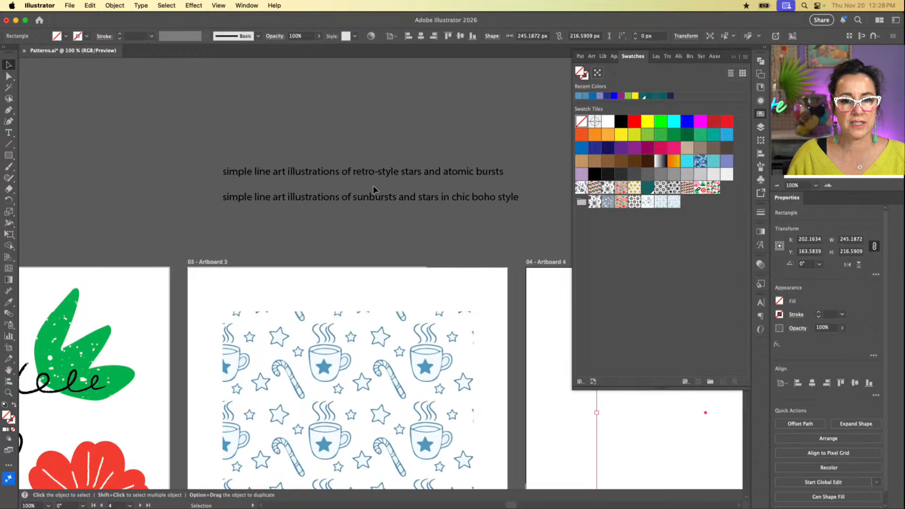
left_click(377, 197)
double_click(377, 198)
key("super+a")
key("super+c")
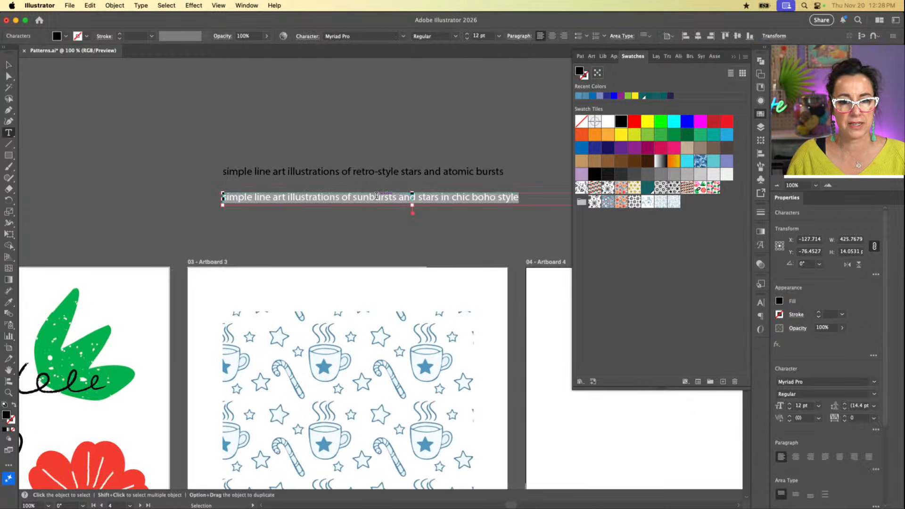
Step: Leave text editing and select the empty rectangle on Artboard 4
scroll(463, 244, "down", 5)
scroll(463, 244, "right", 10)
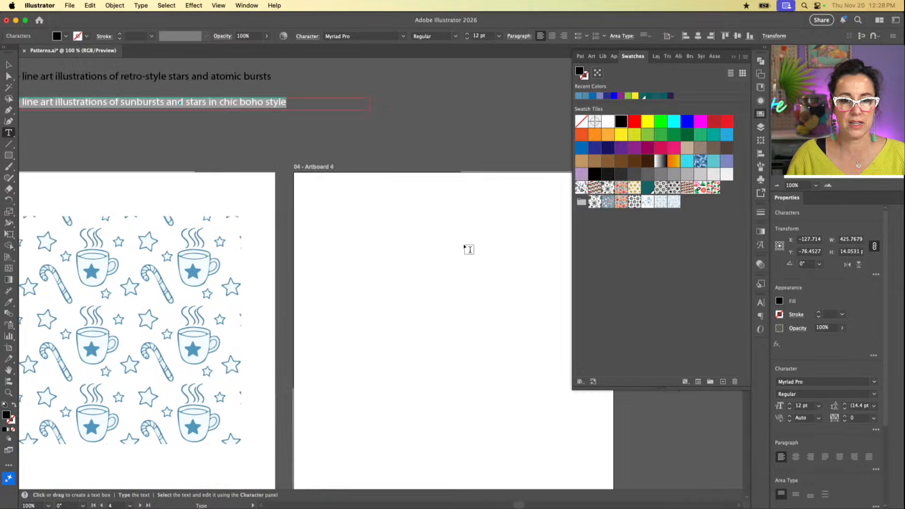
left_click(8, 64)
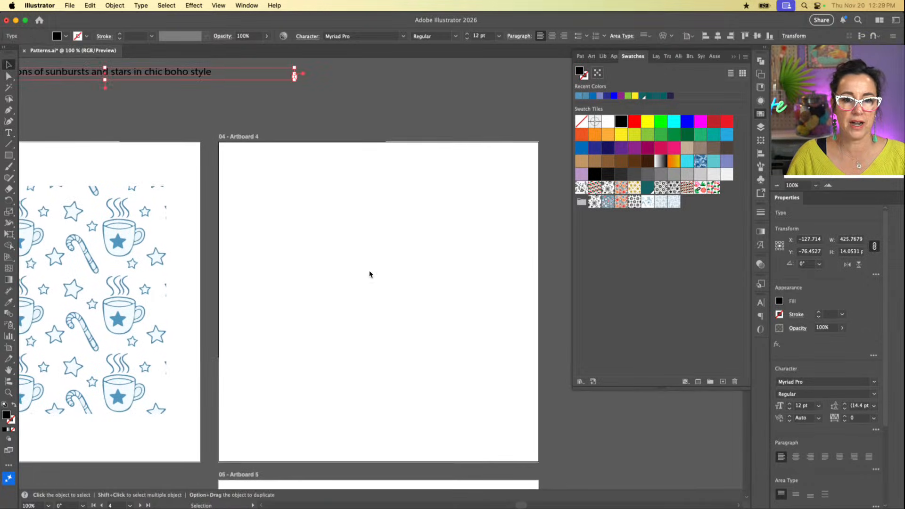
left_click(371, 273)
key("super+v")
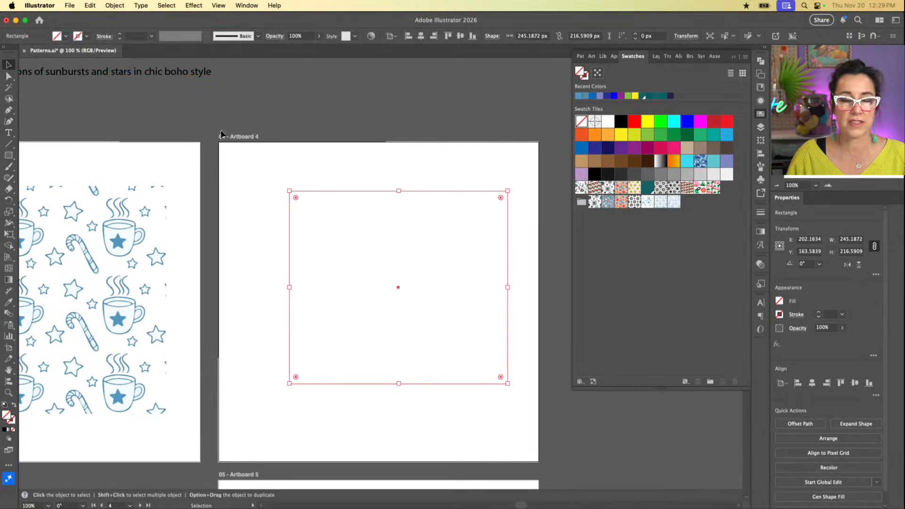
left_click(114, 6)
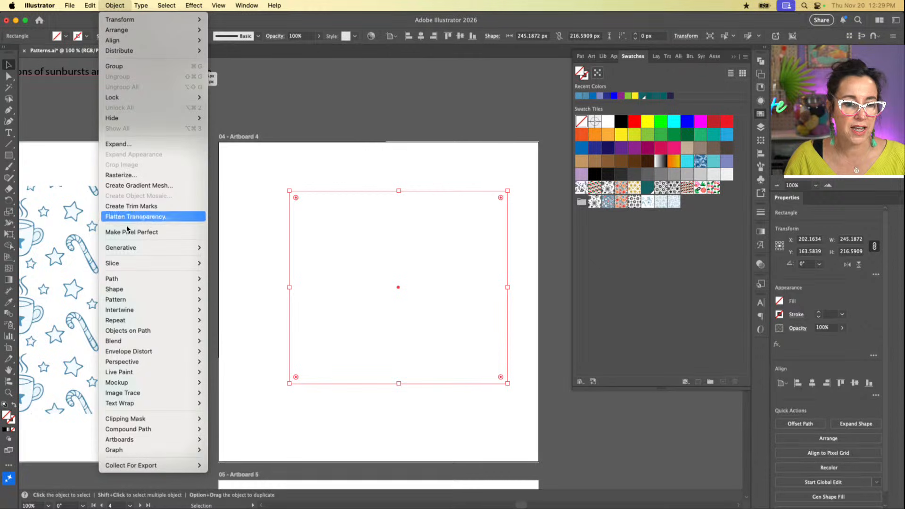
mouse_move(136, 299)
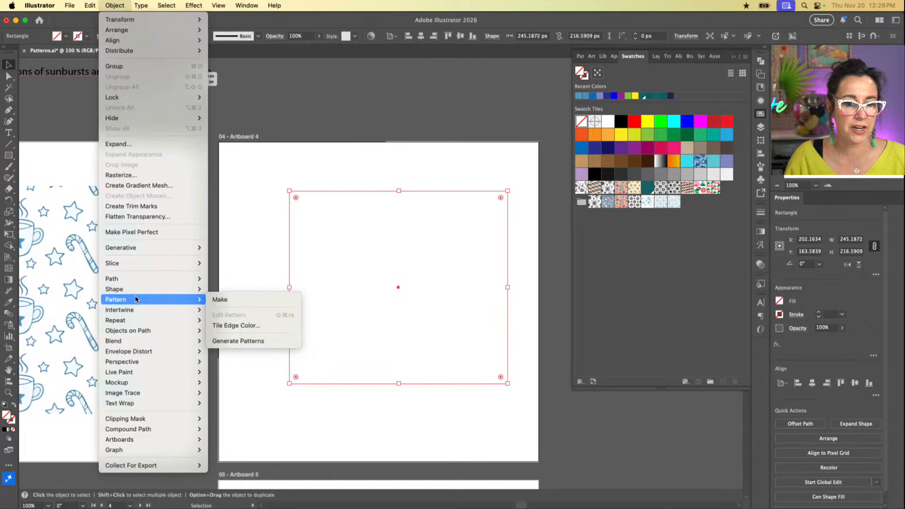
left_click(219, 300)
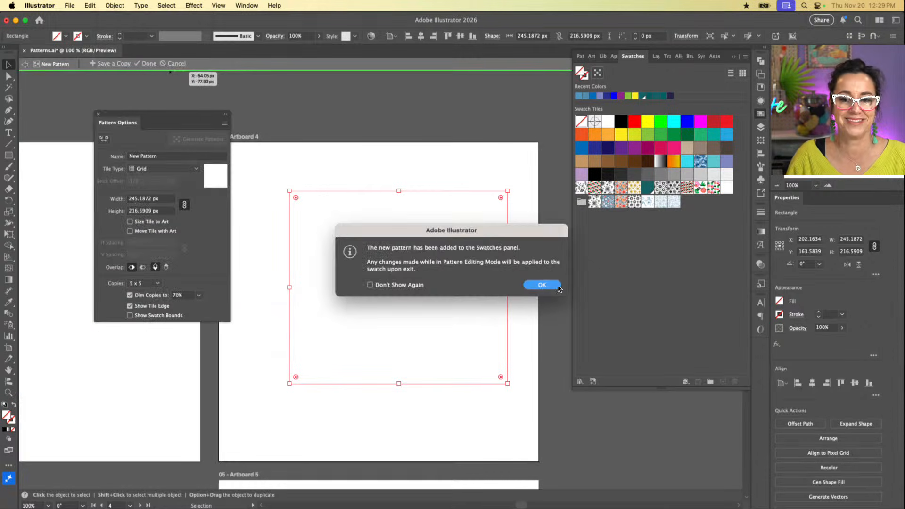
left_click(542, 285)
left_click(96, 114)
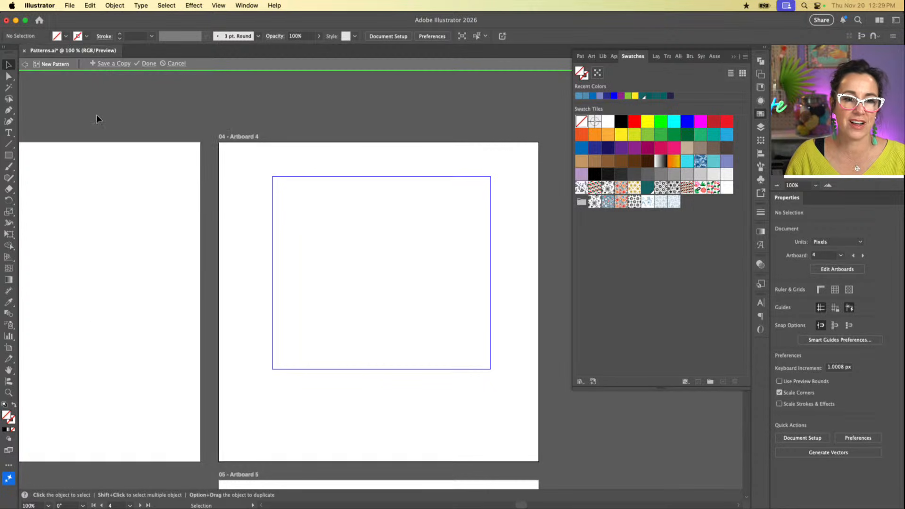
left_click(178, 64)
Step: Start Generate Patterns for the rectangle and replace the prompt with "simple line art illustrations of sunbursts and stars in chic boho style"
left_click(292, 193)
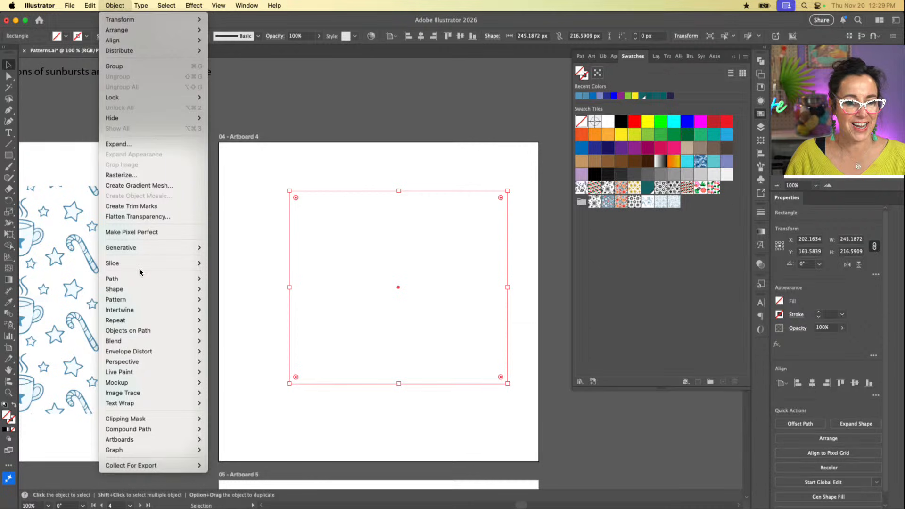
mouse_move(139, 299)
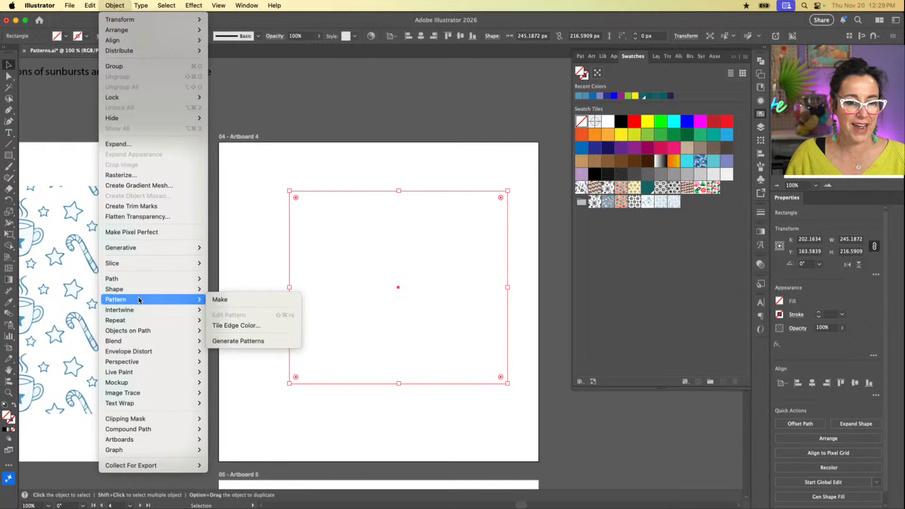
left_click(225, 342)
left_click(226, 169)
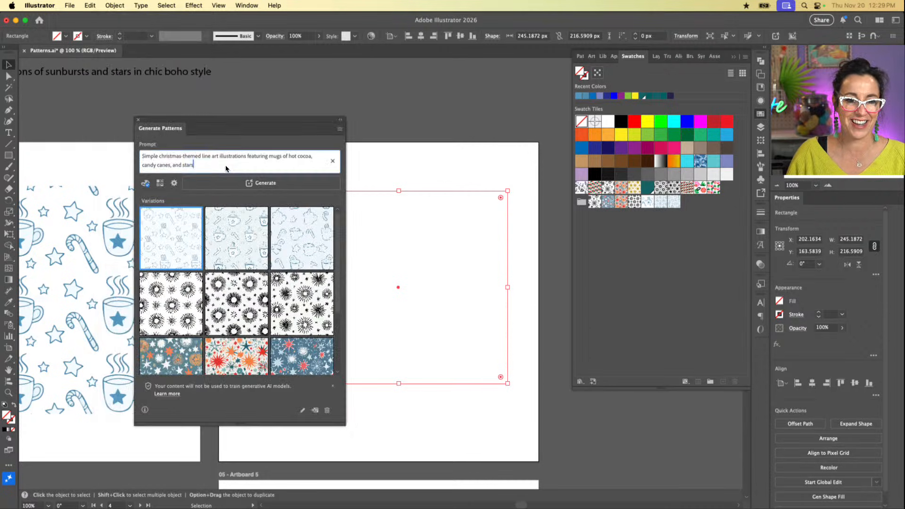
key("super+a")
key("super+v")
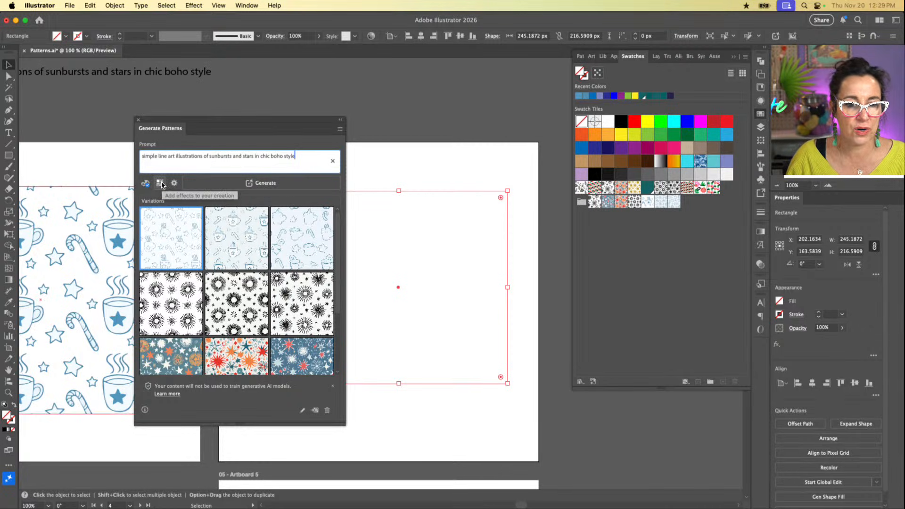
Step: Set the color preset for the generated pattern to Black and white
left_click(149, 186)
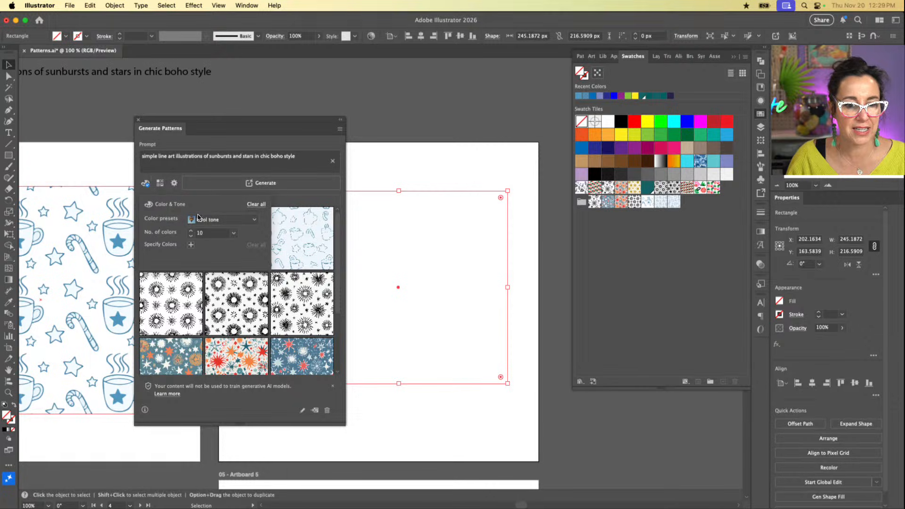
left_click(256, 221)
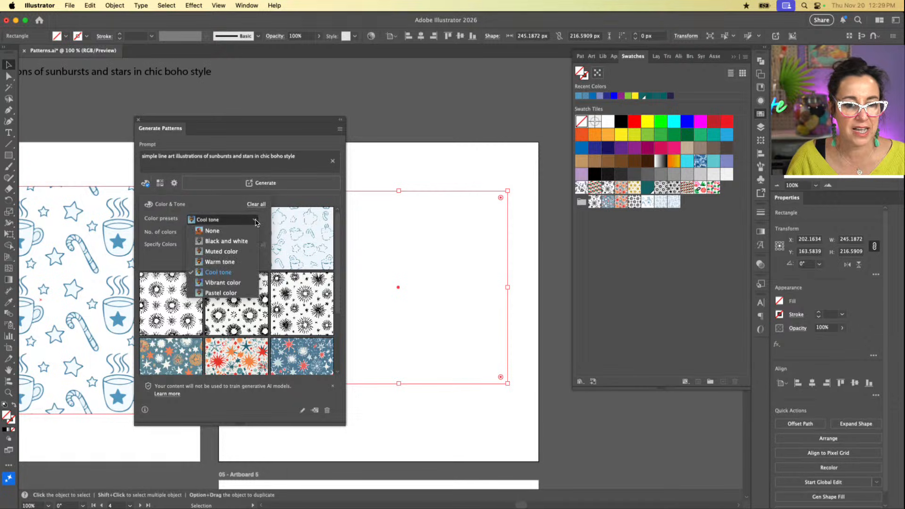
left_click(246, 241)
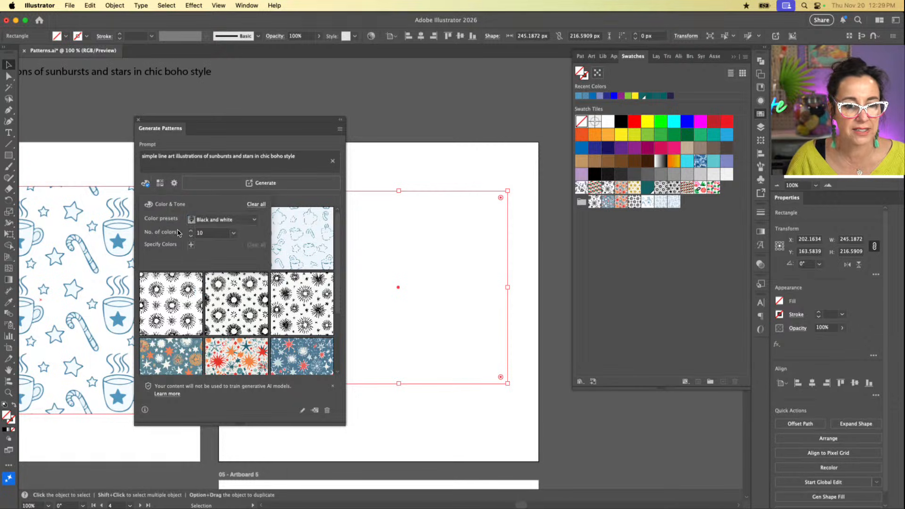
left_click(174, 184)
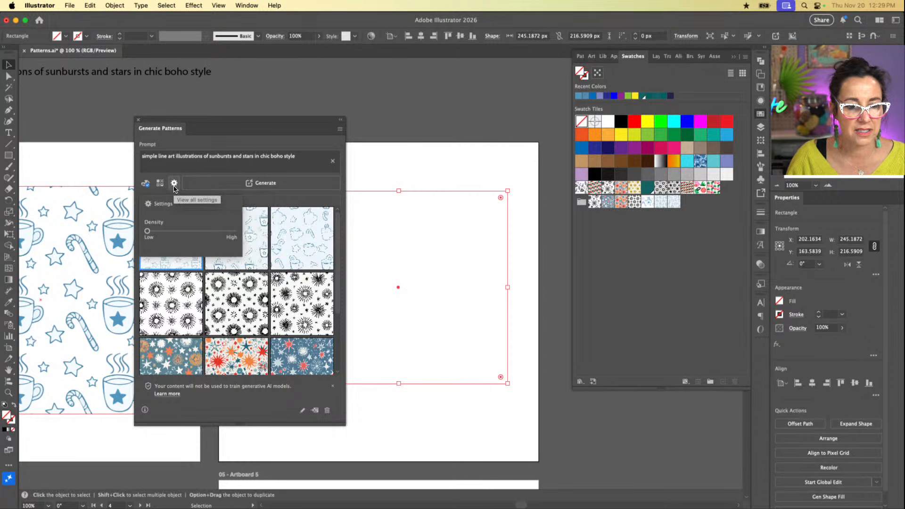
left_click(174, 184)
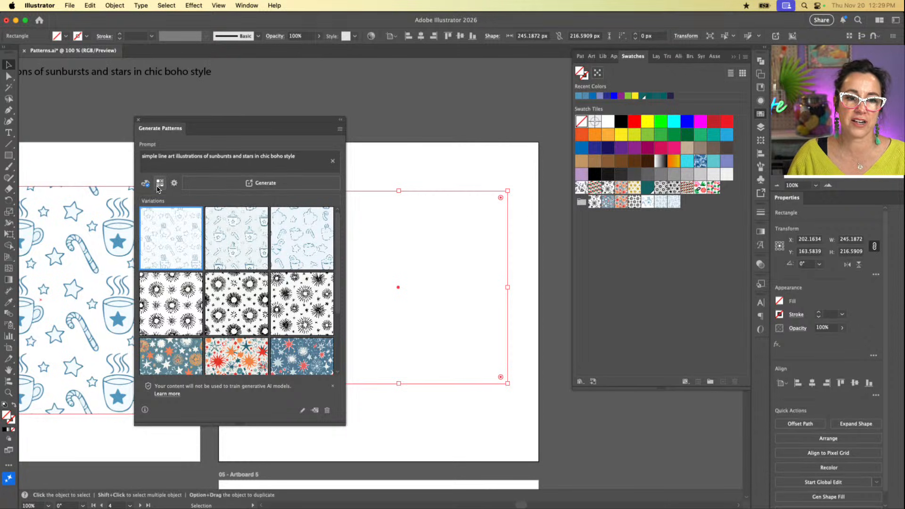
left_click(160, 183)
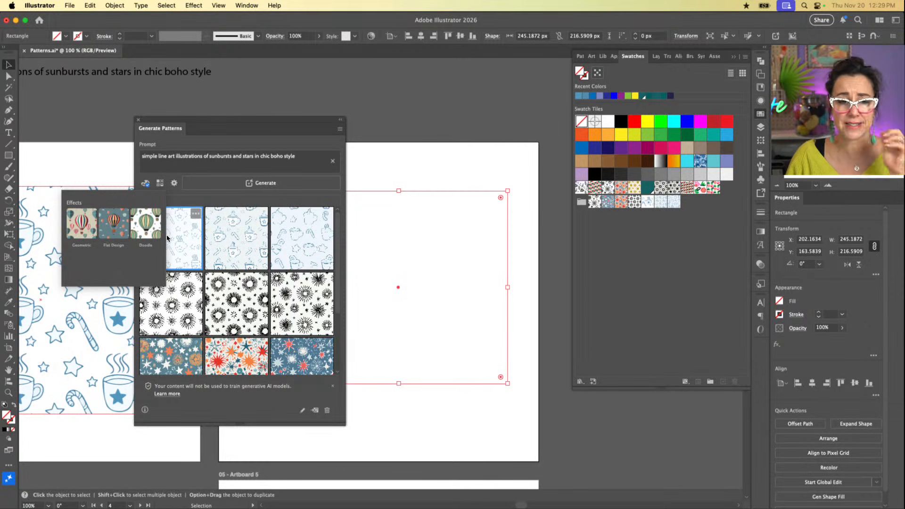
left_click(158, 183)
Step: Raise the pattern density to High and generate the sunburst pattern variations
left_click(175, 184)
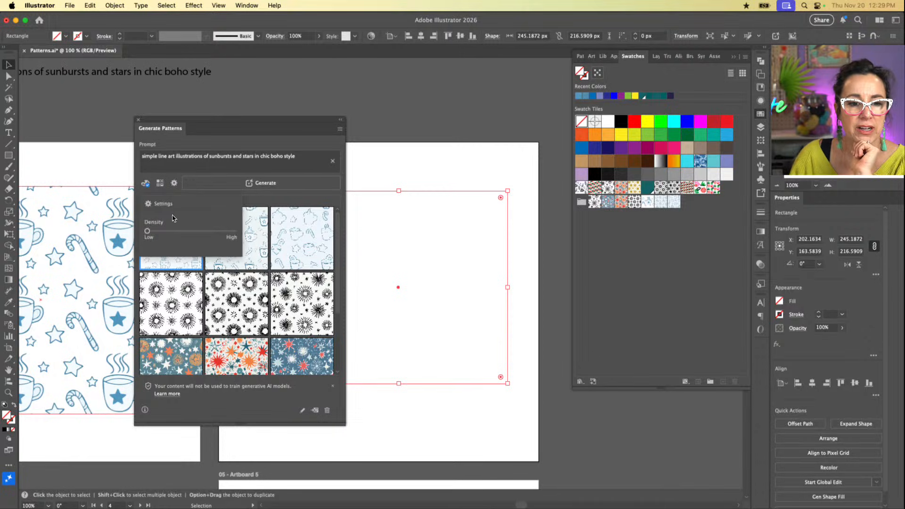
left_click(191, 231)
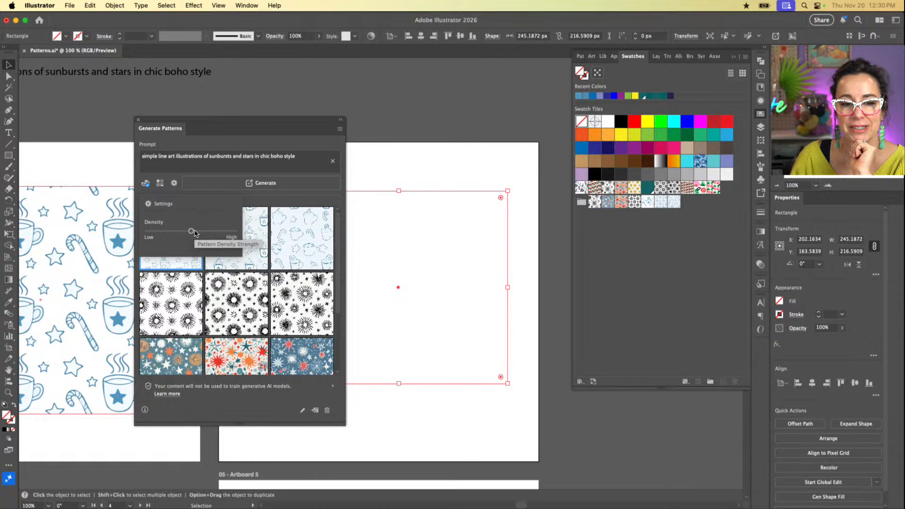
left_click_drag(195, 233, 237, 236)
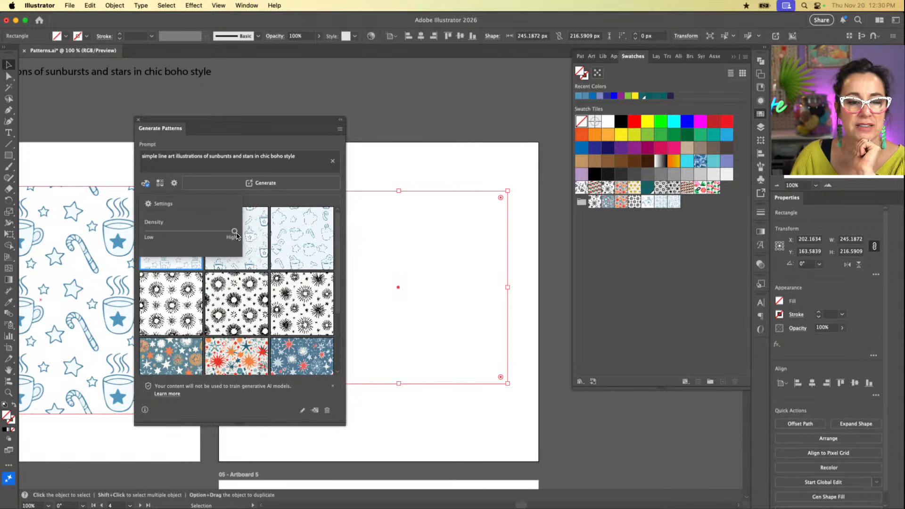
left_click(210, 142)
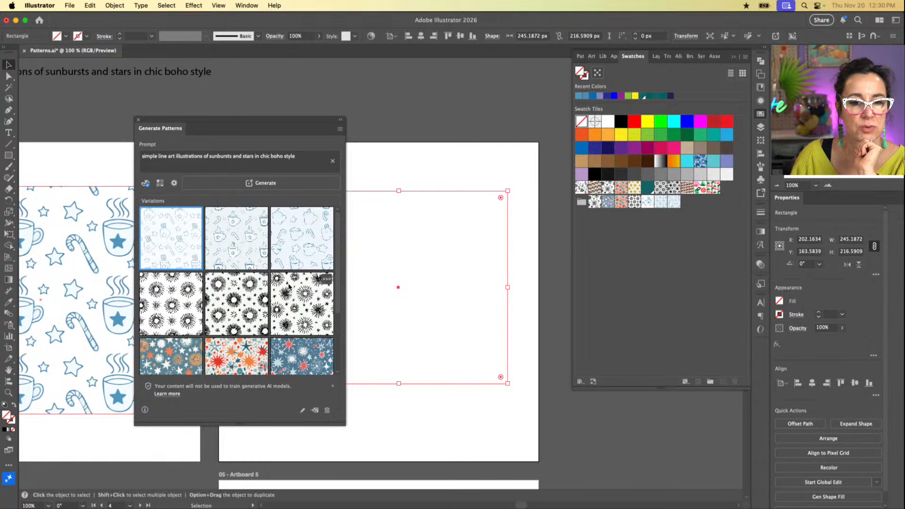
left_click(280, 184)
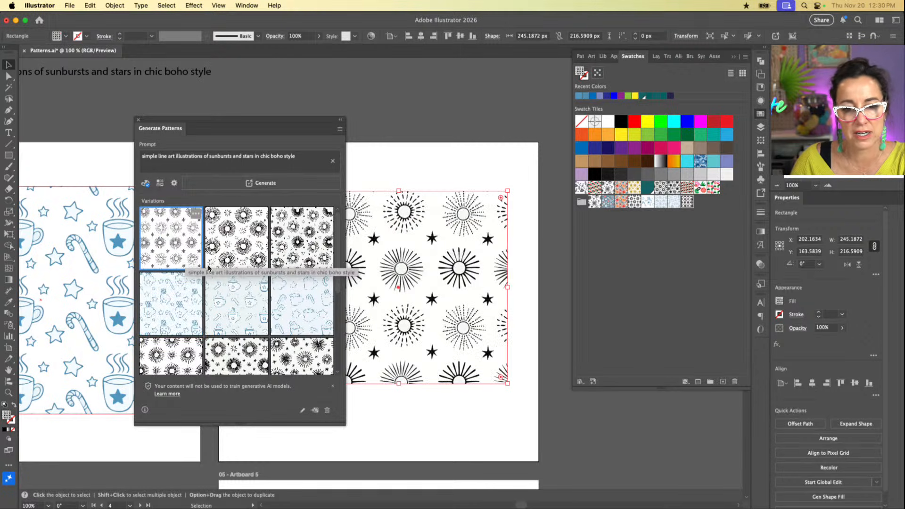
Step: Compare the three new sunburst variations on the rectangle and apply the second one, with large sunbursts and outlined stars
left_click_drag(297, 122, 206, 119)
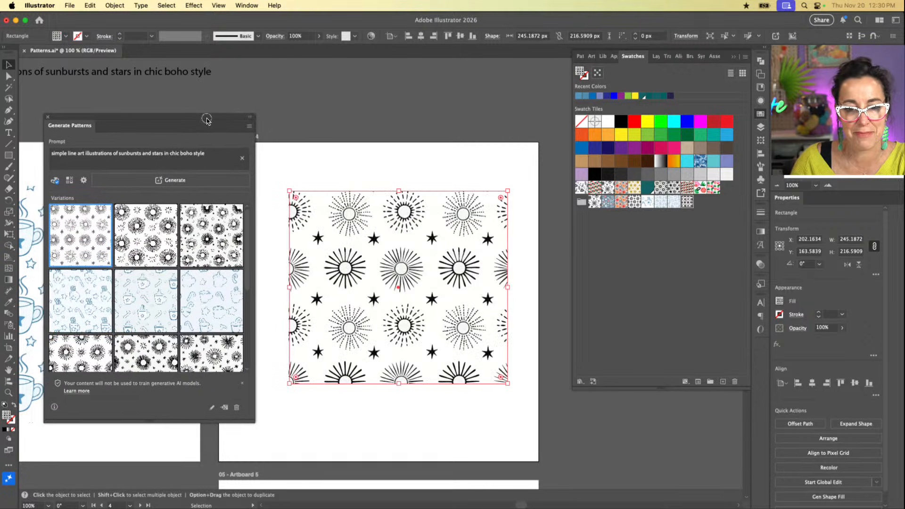
left_click(134, 227)
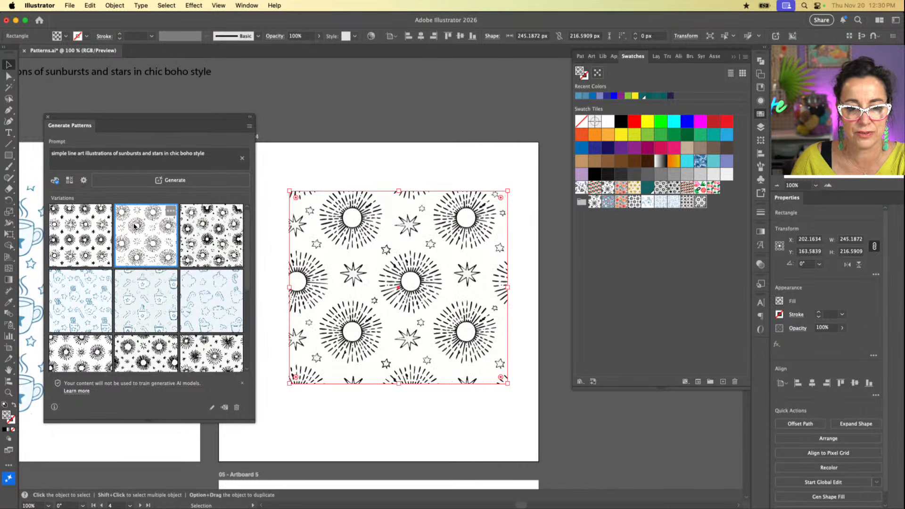
left_click(206, 237)
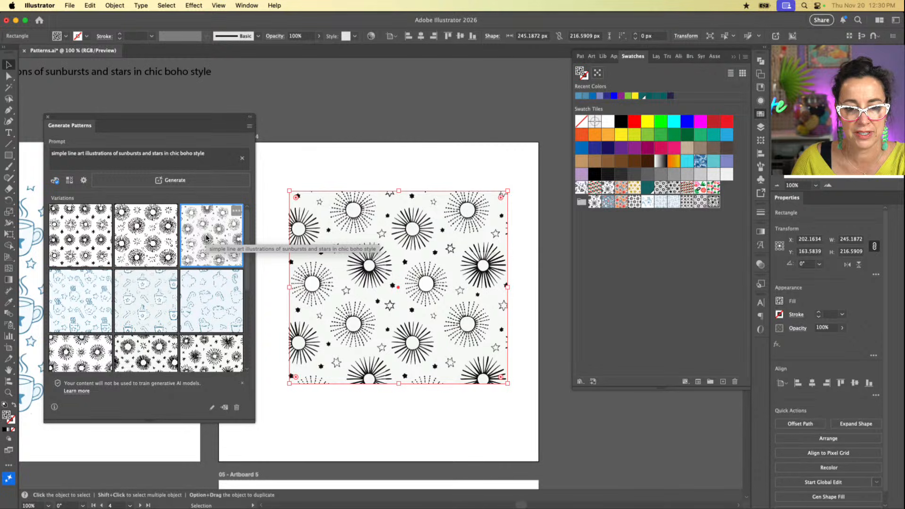
left_click(151, 251)
left_click(87, 243)
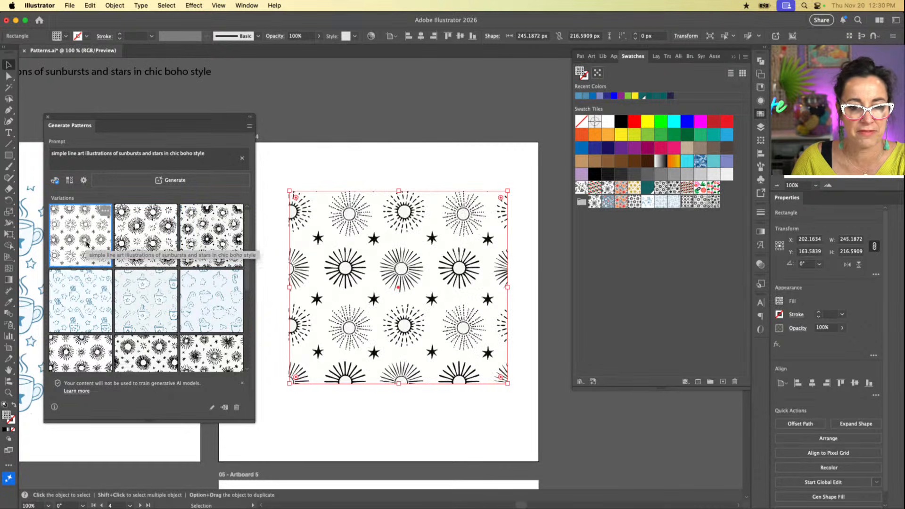
left_click(130, 229)
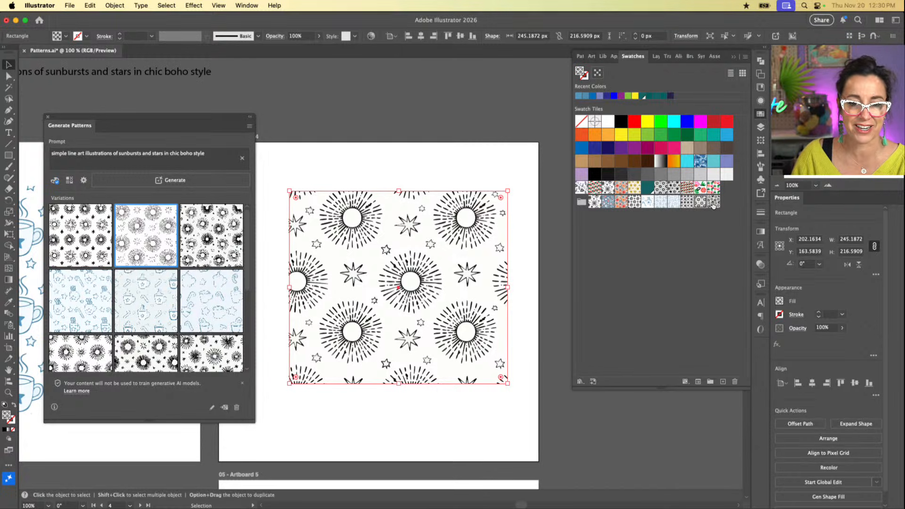
Step: Move the sunburst rectangle on Artboard 4 to X 180 px, Y about 169 px, and open its pattern swatch for editing
left_click(48, 119)
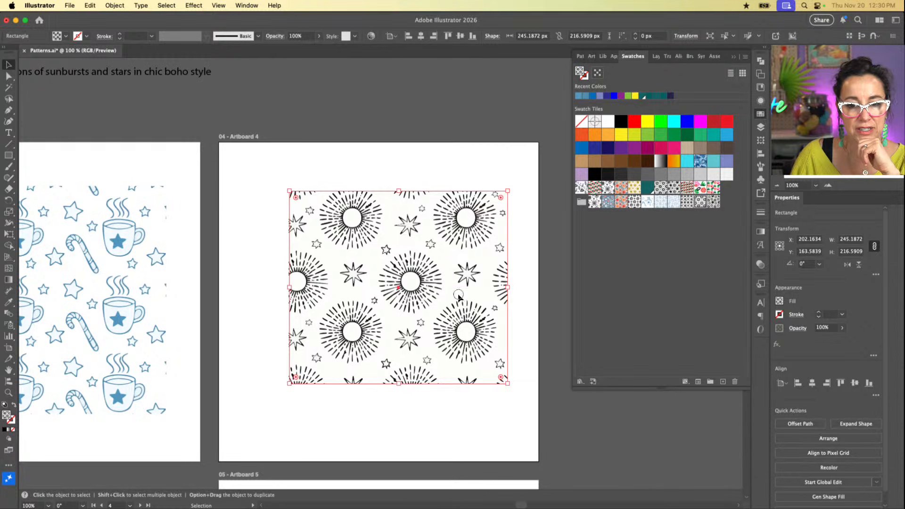
left_click_drag(460, 299, 439, 301)
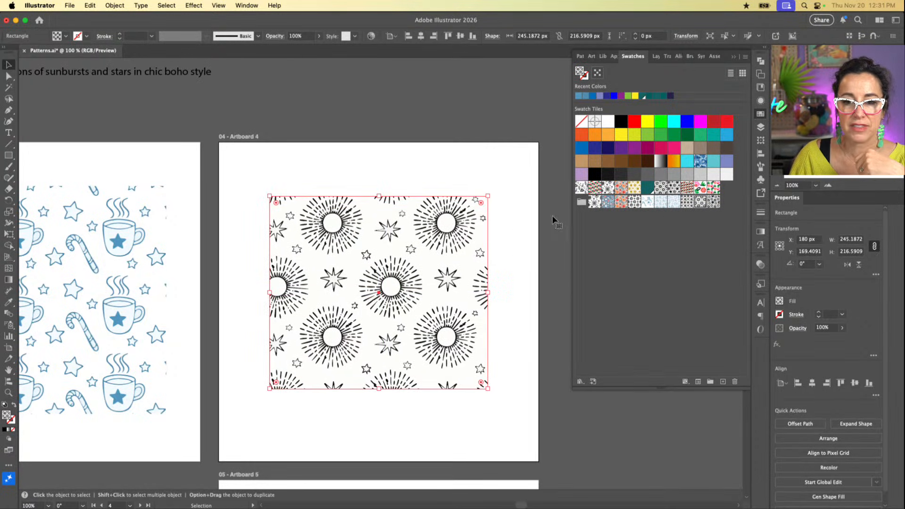
double_click(698, 204)
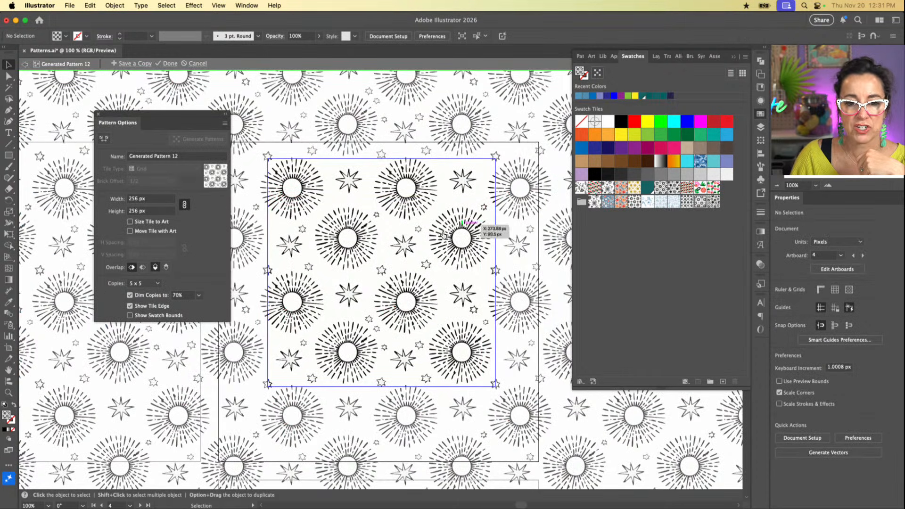
Step: Delete the white background compound path from the sunburst pattern tile
left_click(411, 237)
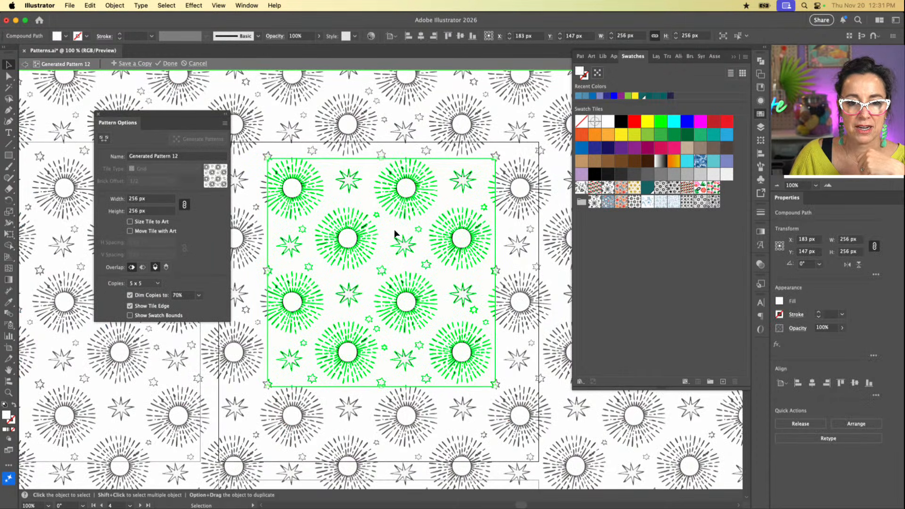
left_click(457, 198)
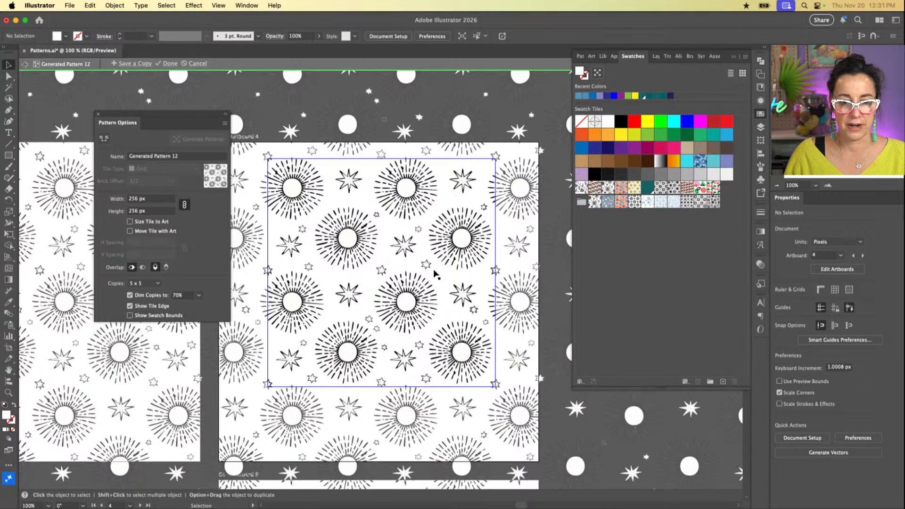
scroll(447, 288, "right", 2)
scroll(446, 288, "up", 5)
scroll(446, 289, "right", 5)
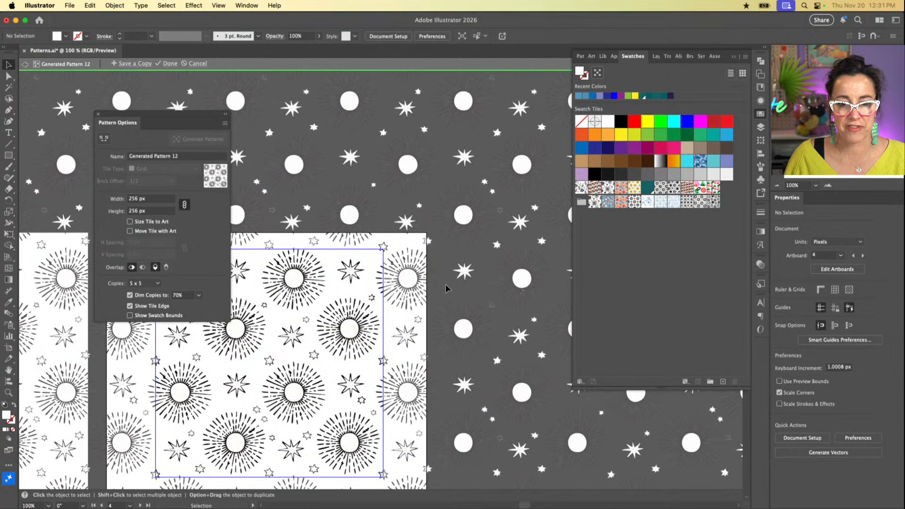
scroll(367, 325, "left", 5)
scroll(367, 325, "down", 2)
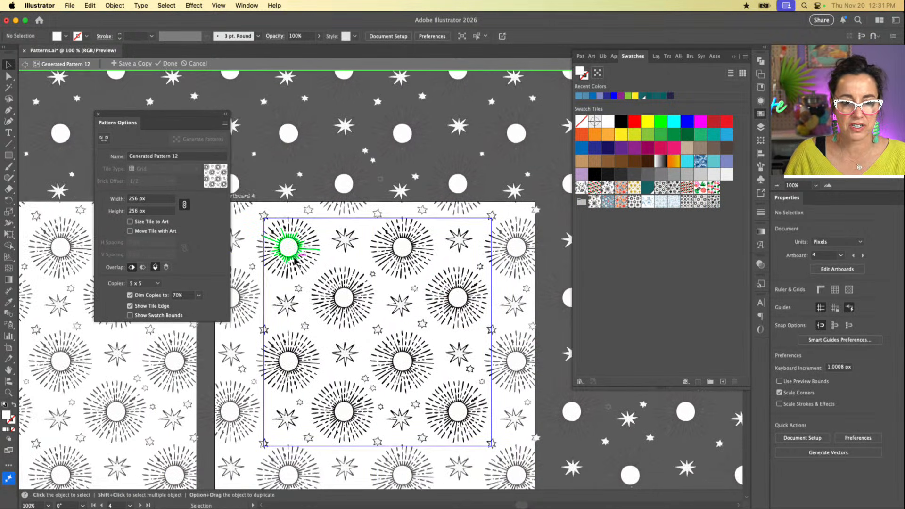
Step: Try to select all artwork with the same fill color as the tile's top-left sunburst
left_click(288, 250)
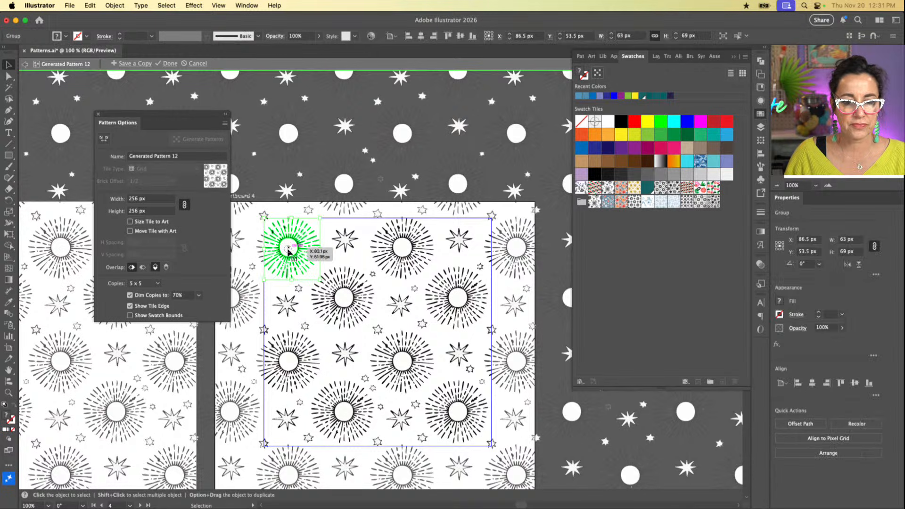
left_click(169, 6)
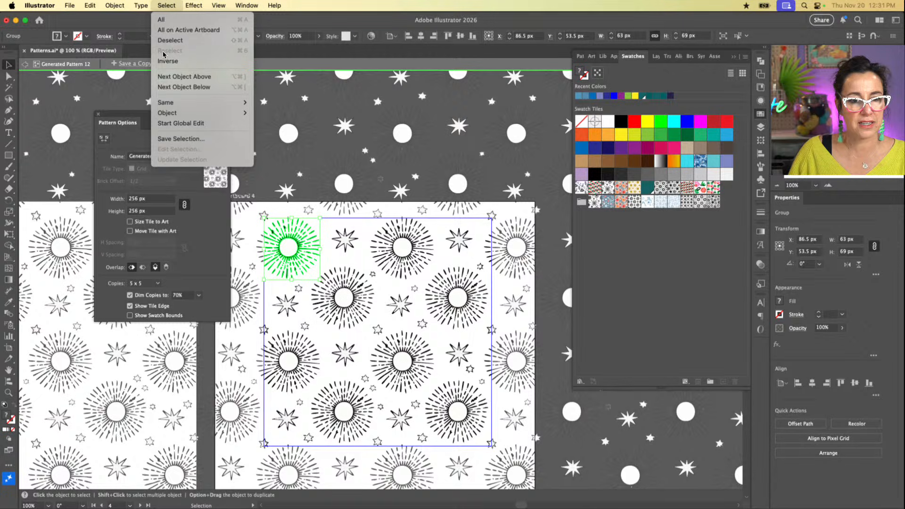
mouse_move(207, 102)
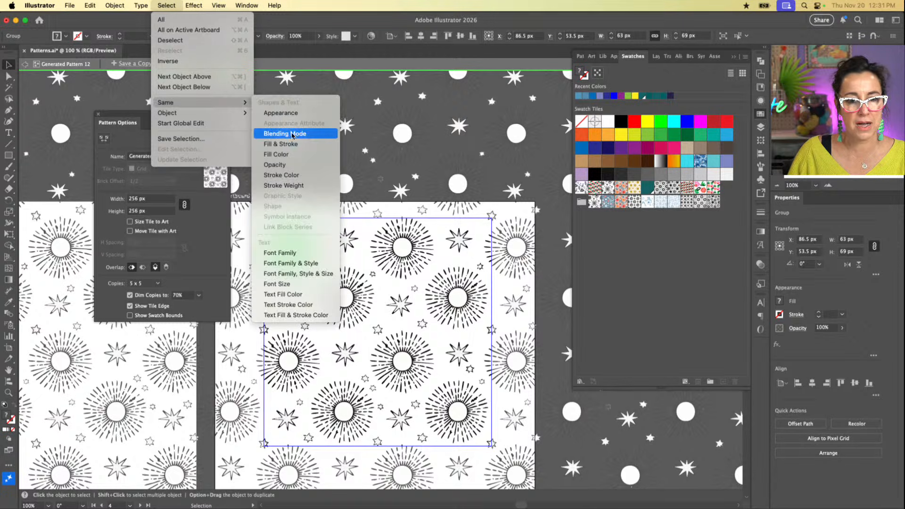
left_click(294, 155)
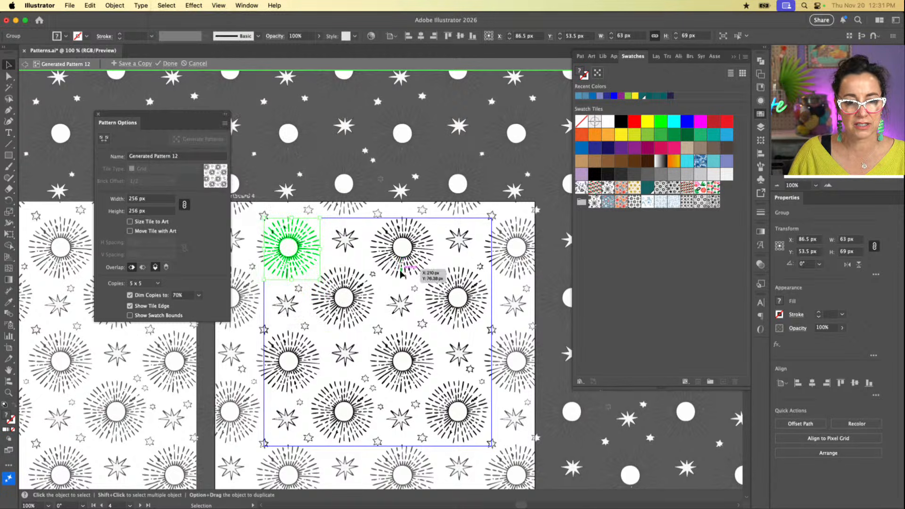
Step: Try deleting the tile's top-left sunburst and undo the deletion
left_click(352, 260)
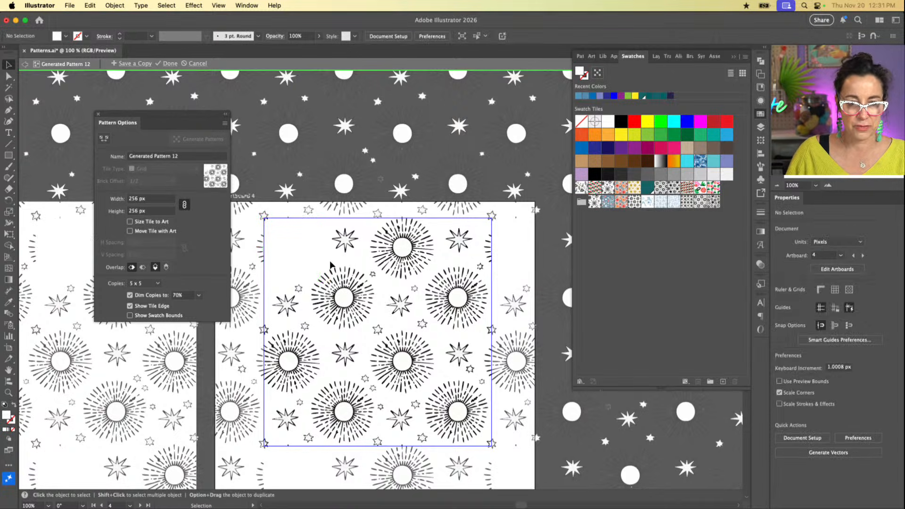
left_click(320, 246)
left_click(332, 261)
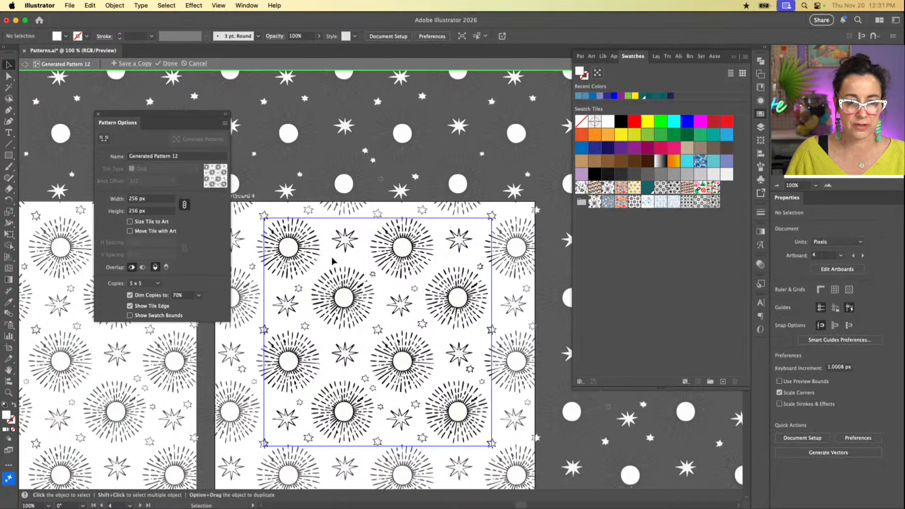
left_click(296, 252)
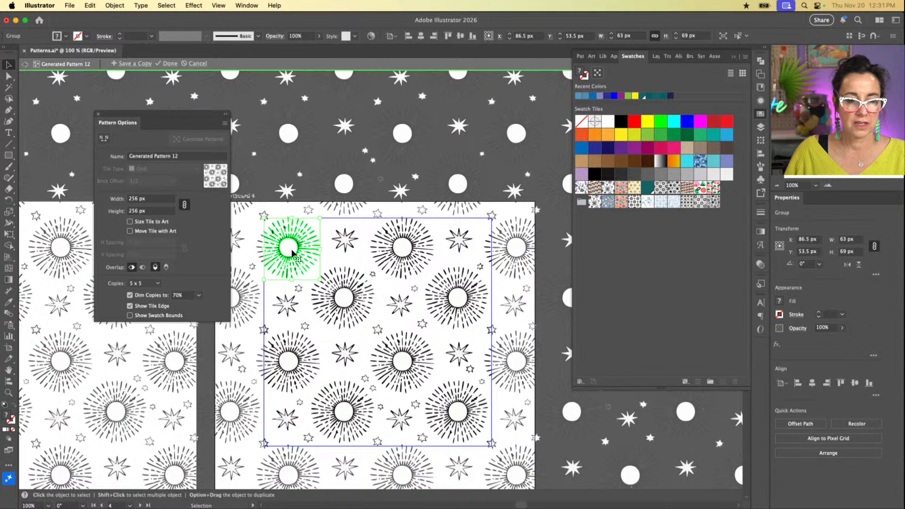
left_click(347, 263)
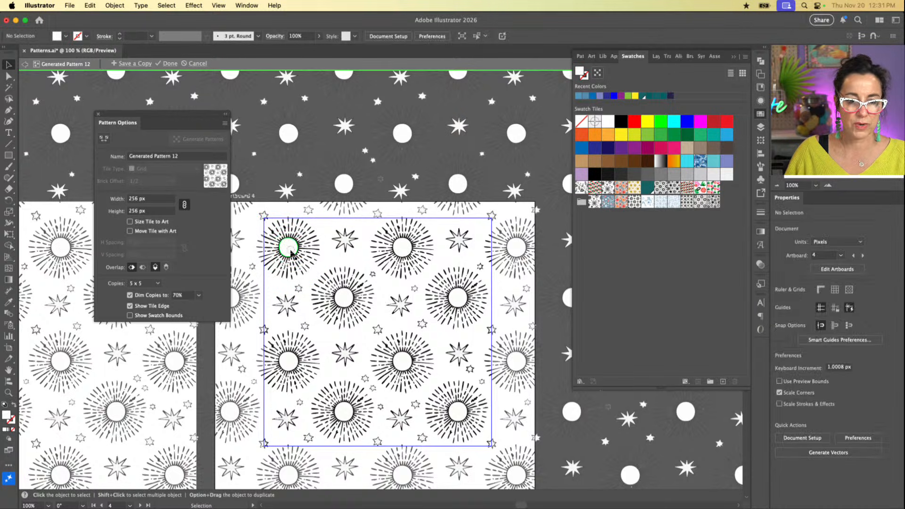
left_click(292, 253)
left_click(330, 259)
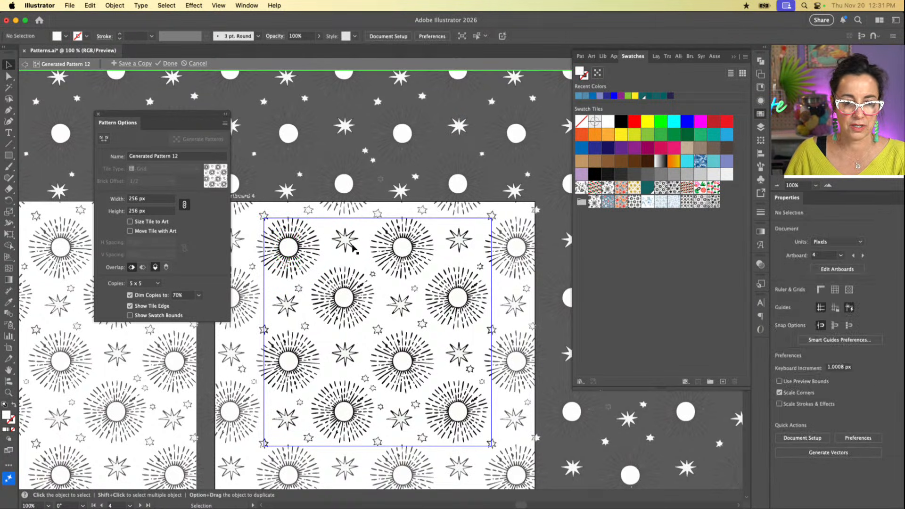
Step: Remove the white fill from the first eight-pointed star in the tile's top row and from the star diagonally below it
left_click(345, 243)
left_click_drag(347, 243, 401, 307)
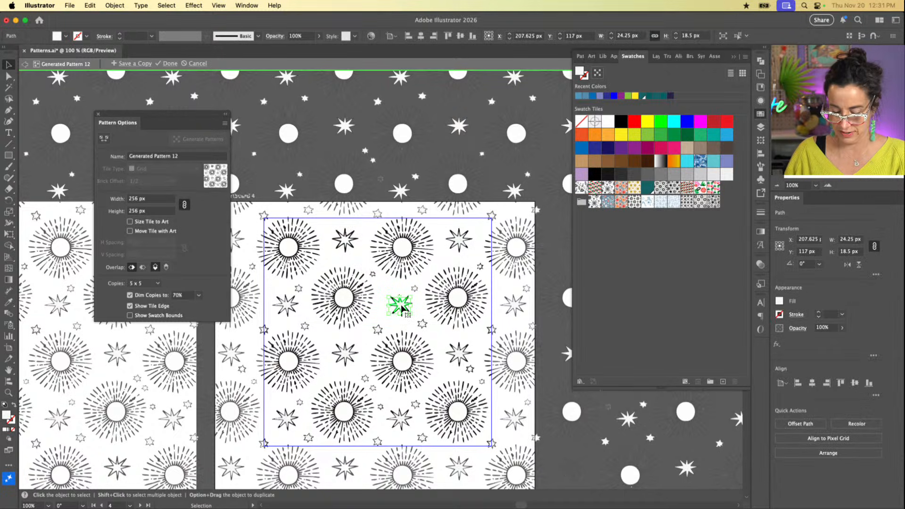
key("slash")
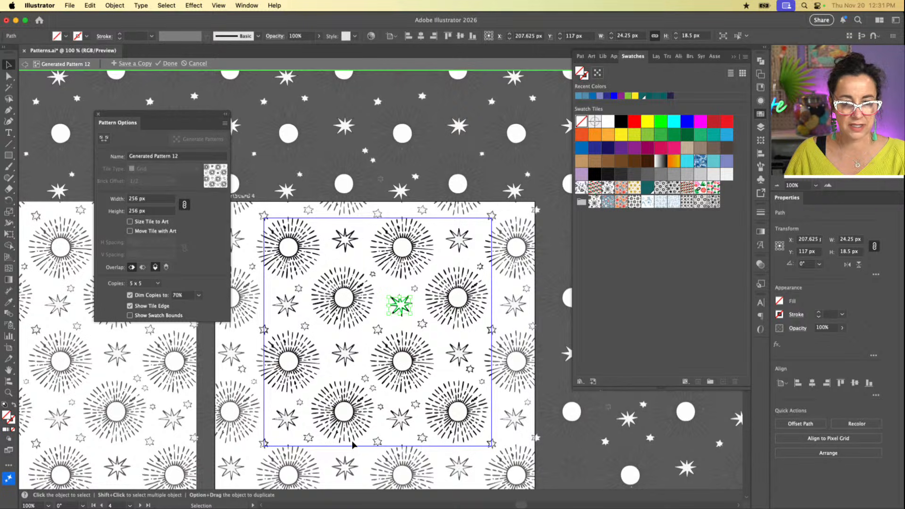
Step: Ungroup the second sunburst in the tile's third row and set its center circle's fill to None
left_click(400, 370)
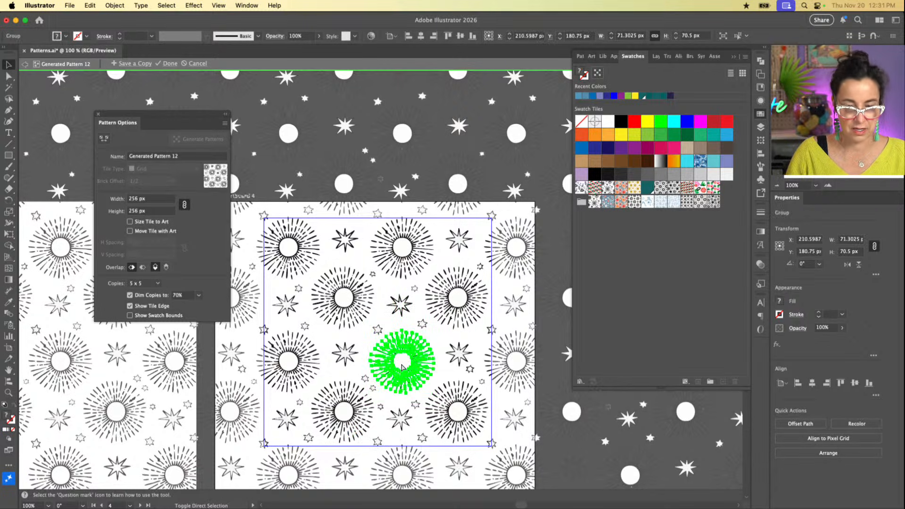
key("super+shift+g")
left_click(401, 363)
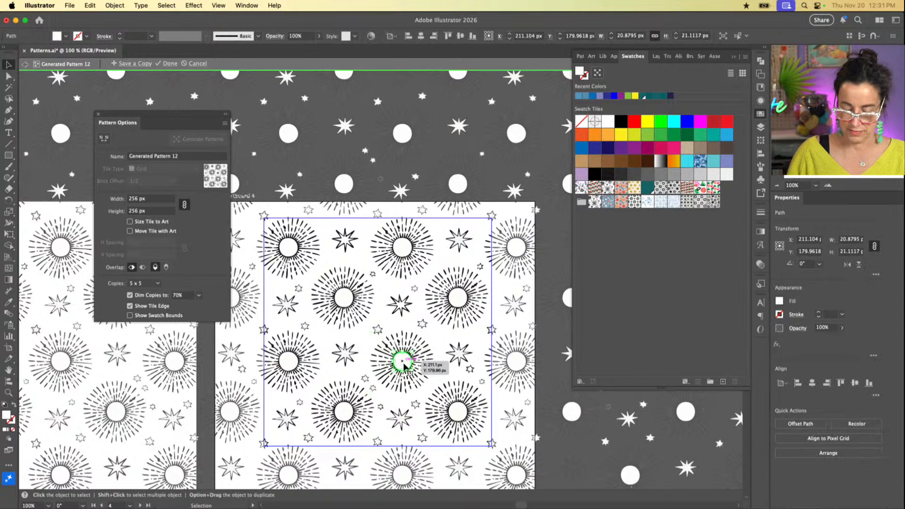
key("slash")
Step: Ungroup the rightmost sunburst in the tile's second row and set its center circle's fill to None
scroll(404, 366, "right", 2)
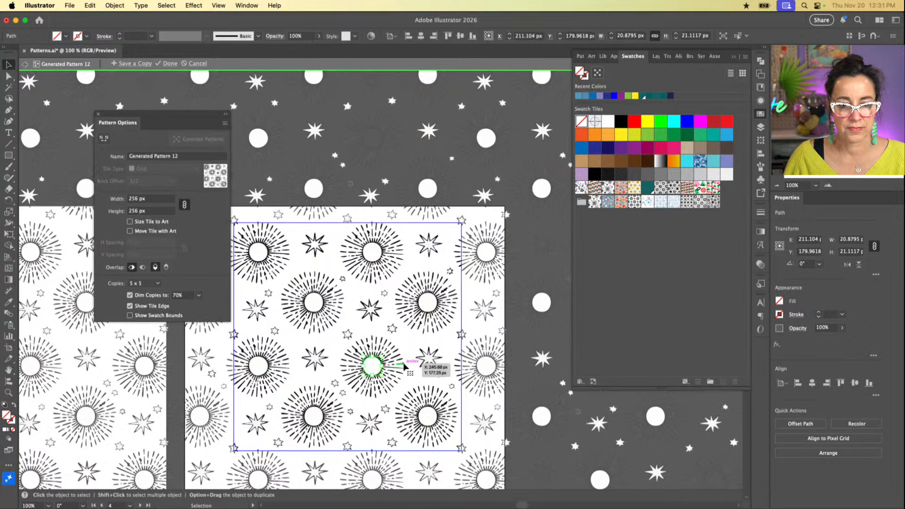
left_click(424, 313)
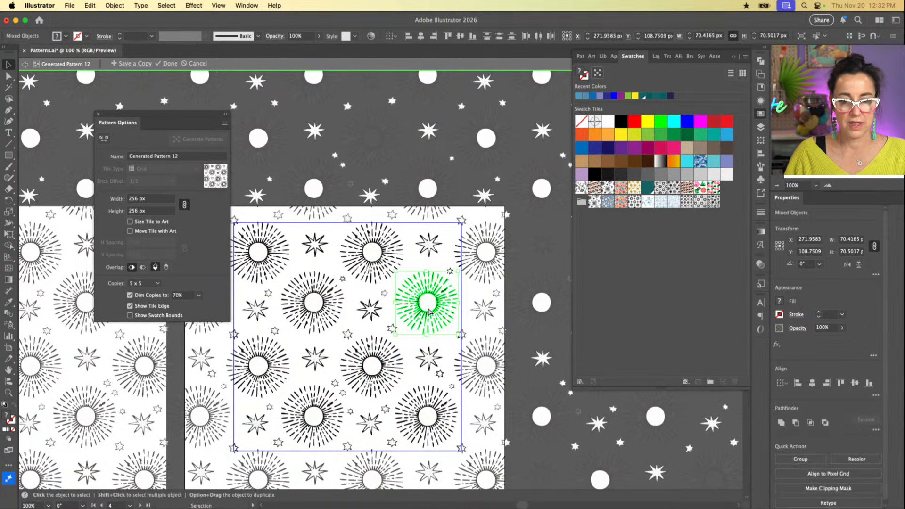
left_click(427, 309)
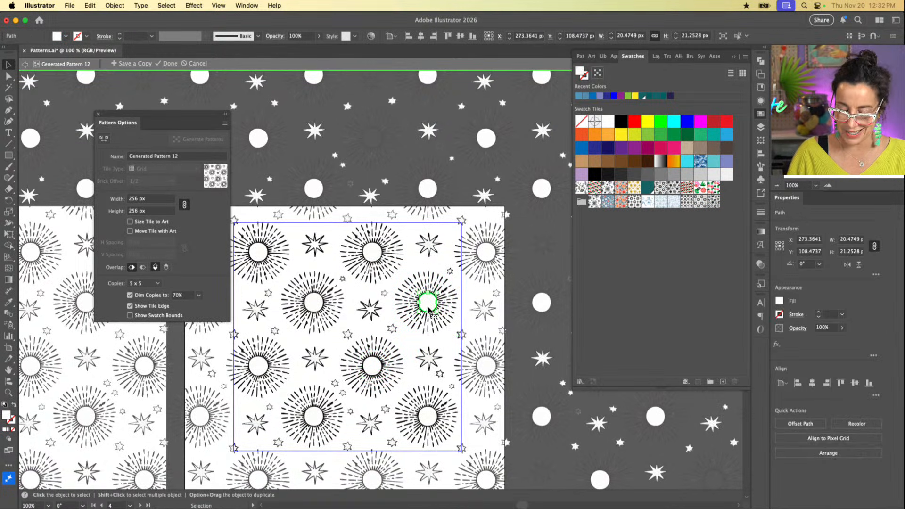
key("backslash")
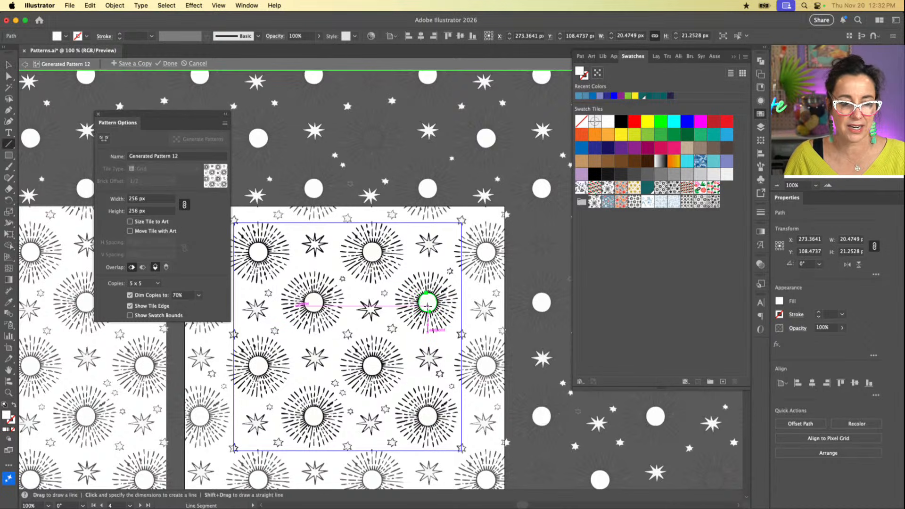
key("slash")
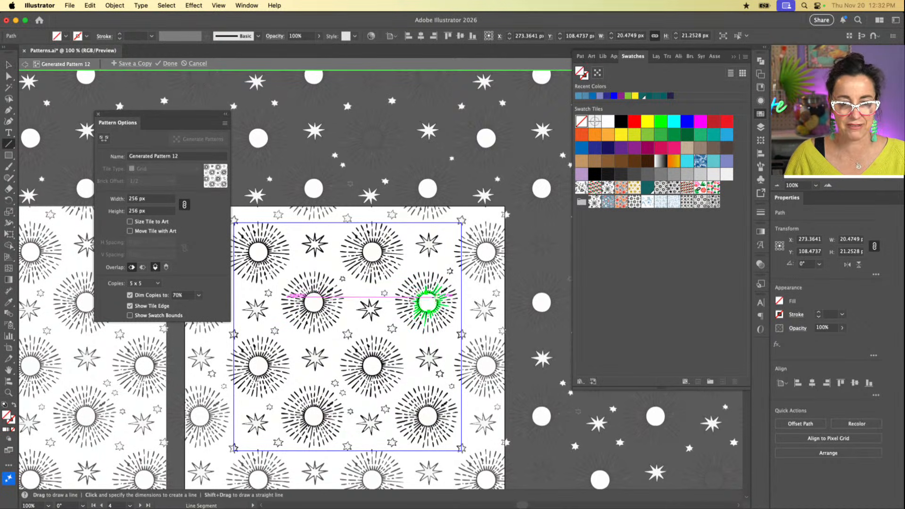
key("v")
left_click(431, 306)
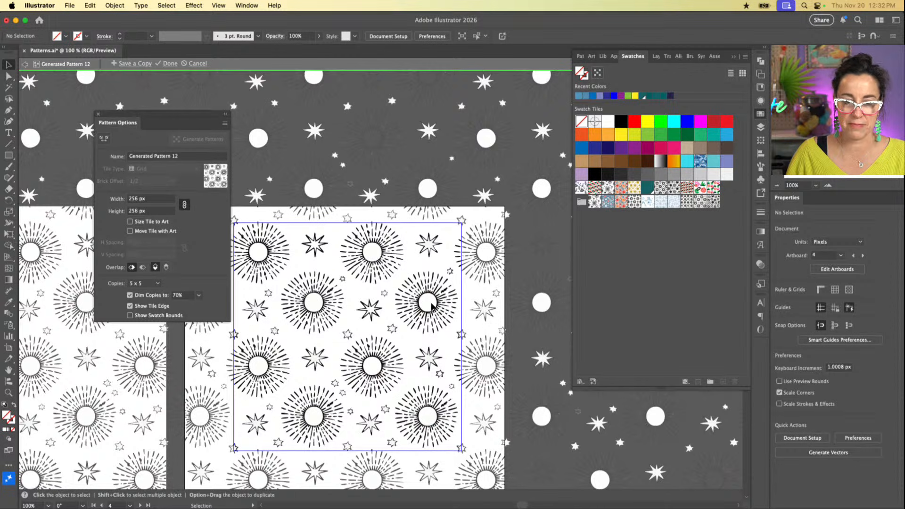
left_click(433, 304)
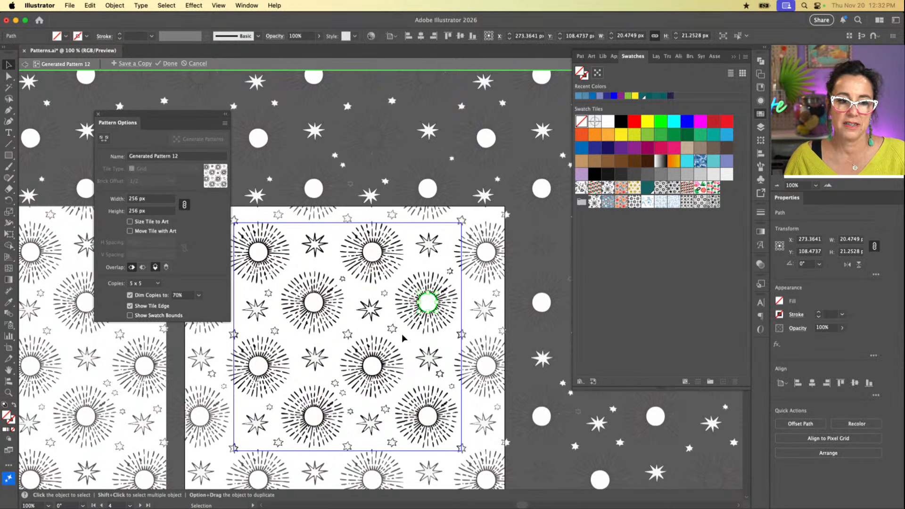
Step: Examine the tile's bottom-right sunburst group and the separate ray artwork of the ungrouped sunburst above it
left_click(426, 416)
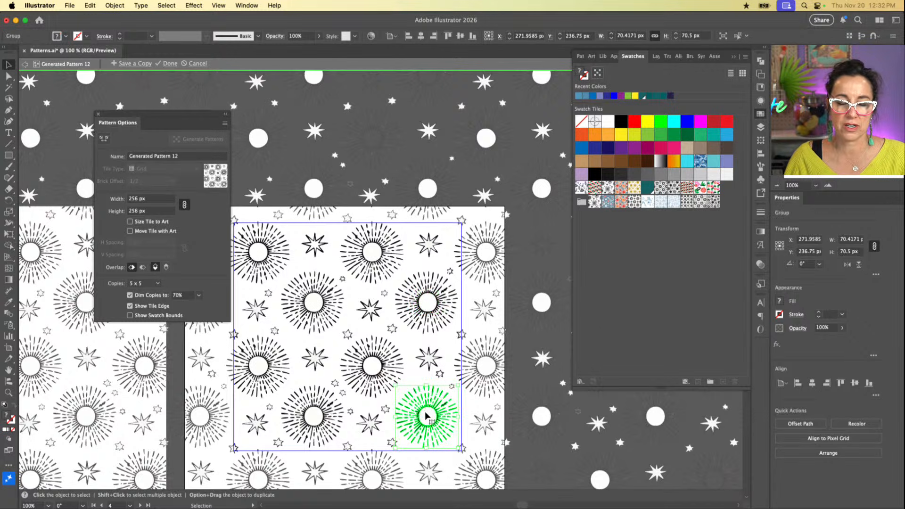
scroll(426, 415, "down", 2)
scroll(425, 415, "left", 2)
scroll(425, 416, "right", 2)
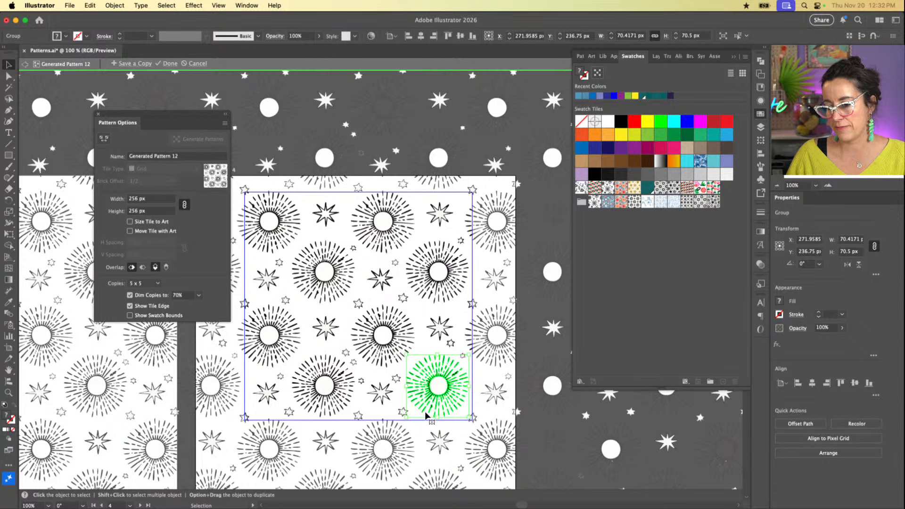
scroll(425, 416, "left", 2)
scroll(426, 416, "down", 1)
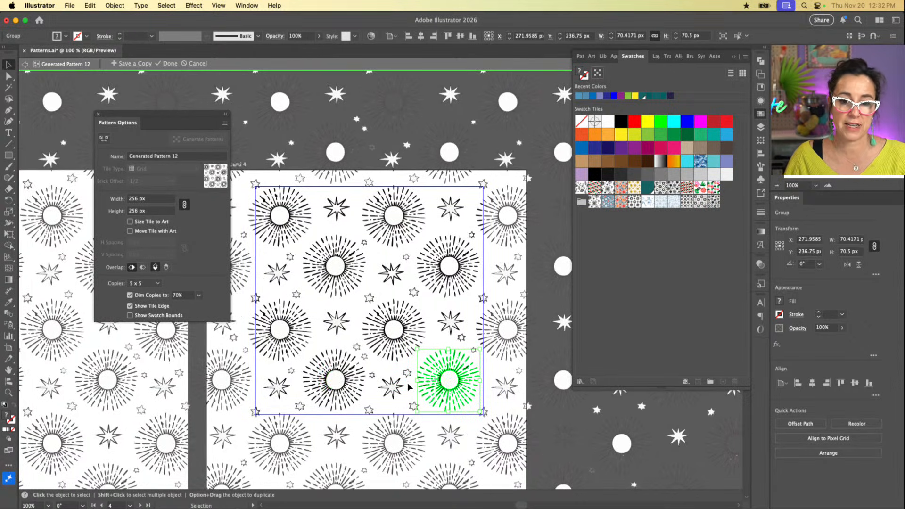
left_click_drag(446, 263, 427, 261)
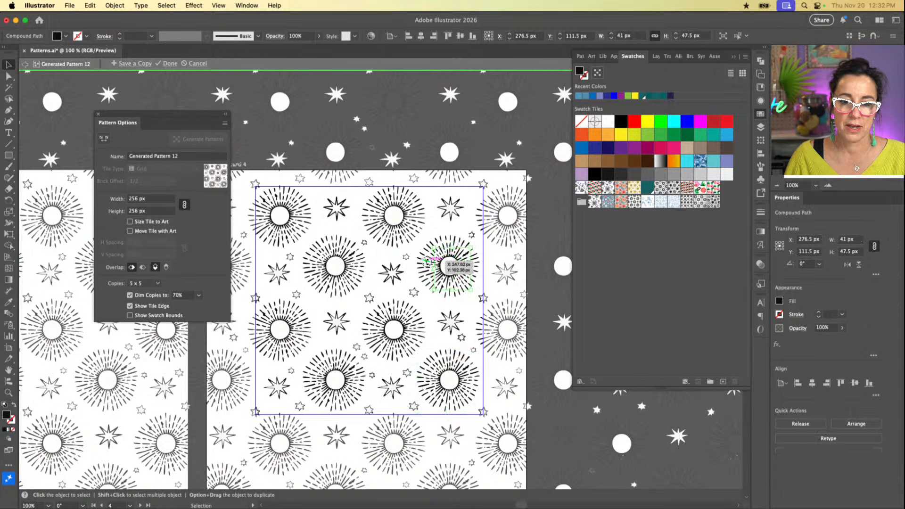
left_click(426, 261)
left_click(452, 307)
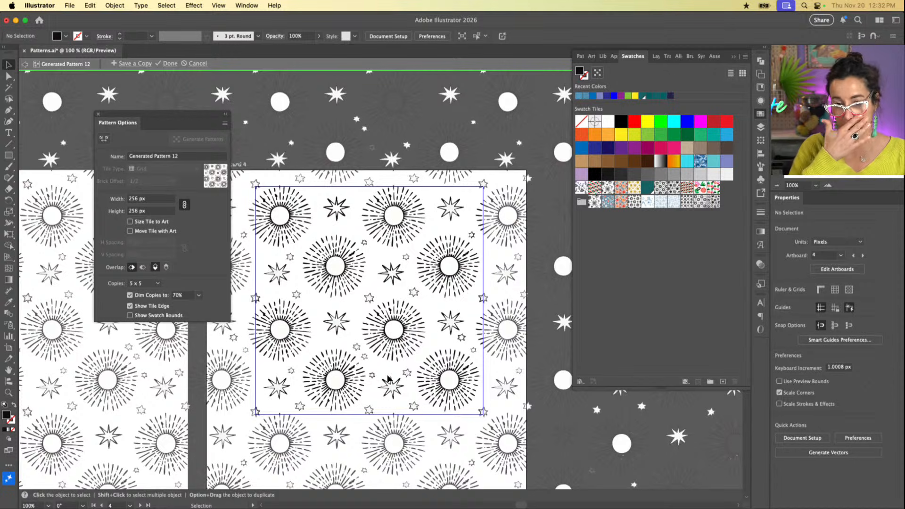
Step: Shift the third row's left sunburst slightly down and right, and move the top row's second sunburst to X about 211 px, Y 61 px
left_click(292, 329)
left_click_drag(292, 328, 330, 262)
left_click(302, 216)
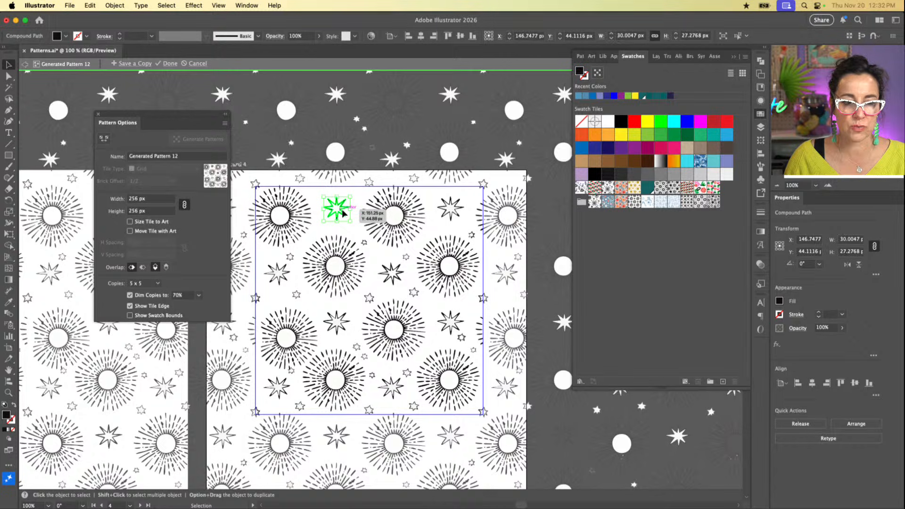
left_click(400, 227)
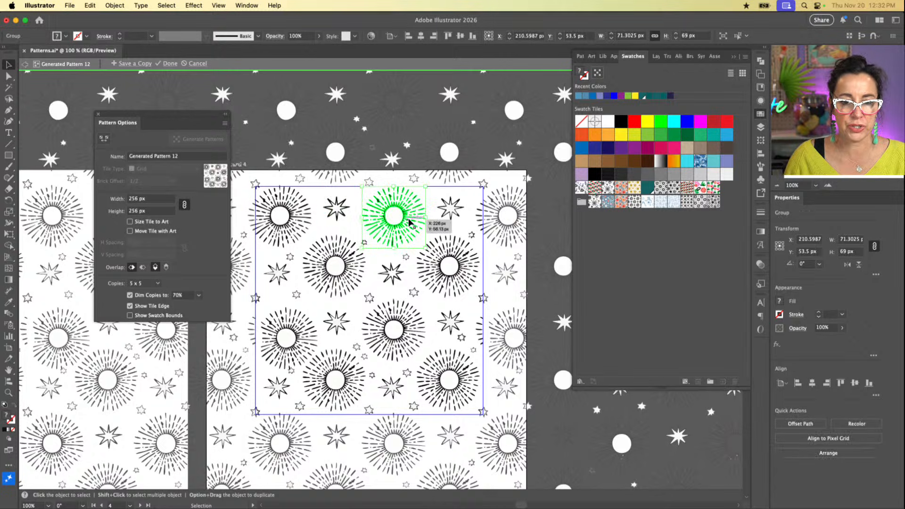
left_click_drag(410, 221, 404, 252)
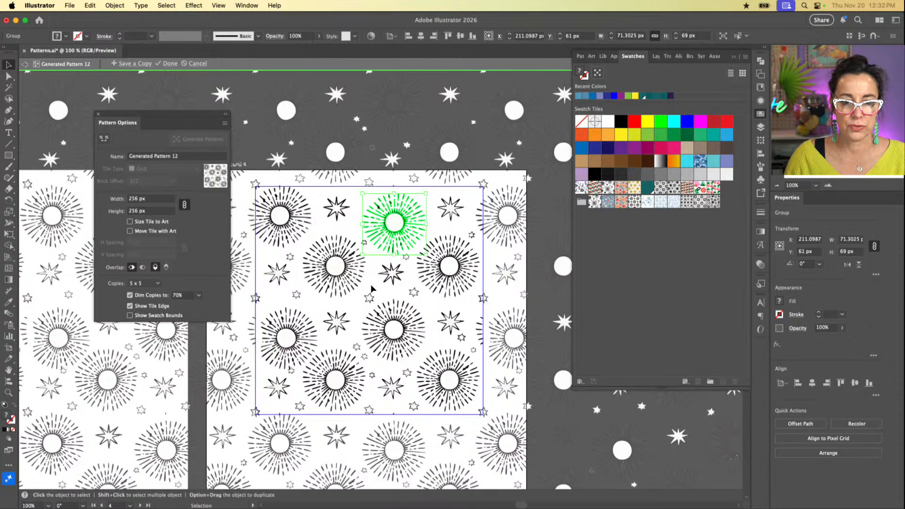
left_click(397, 327)
left_click_drag(404, 318, 539, 345)
left_click(420, 324)
left_click(434, 310)
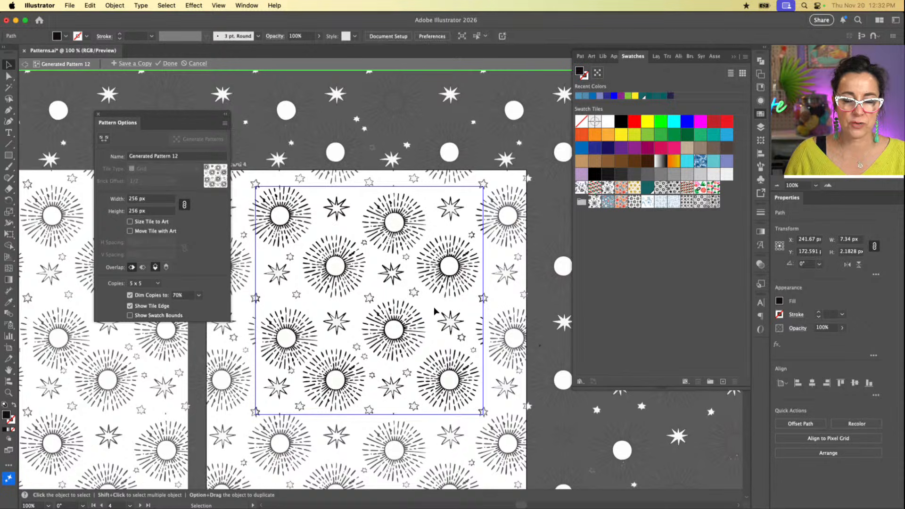
key("a")
left_click(403, 318)
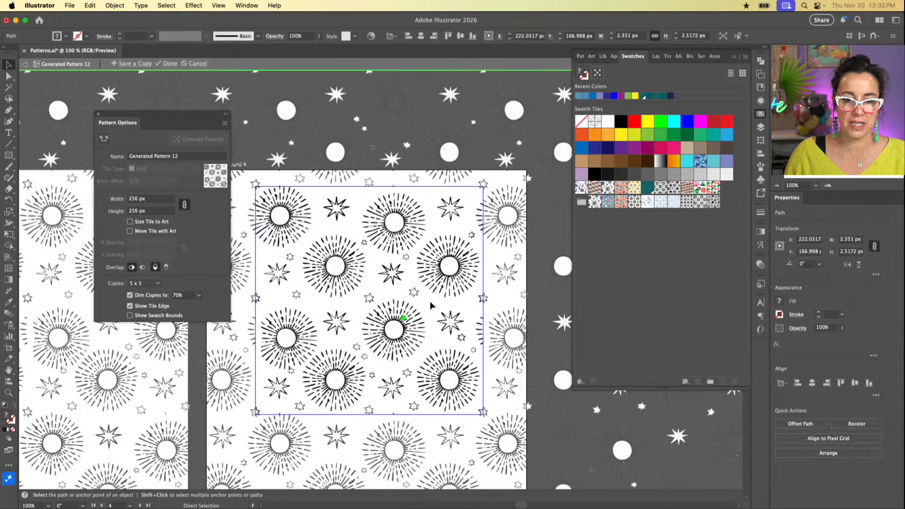
key("v")
left_click_drag(430, 305, 368, 362)
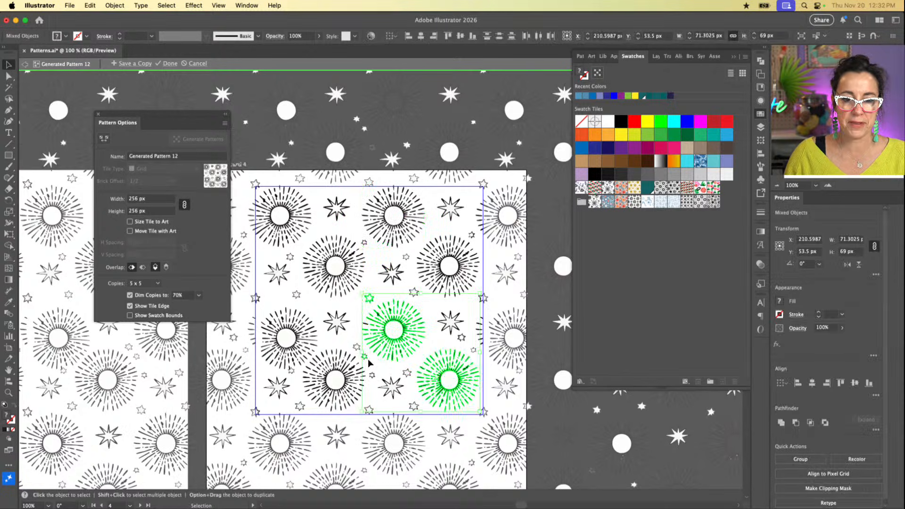
left_click(441, 313)
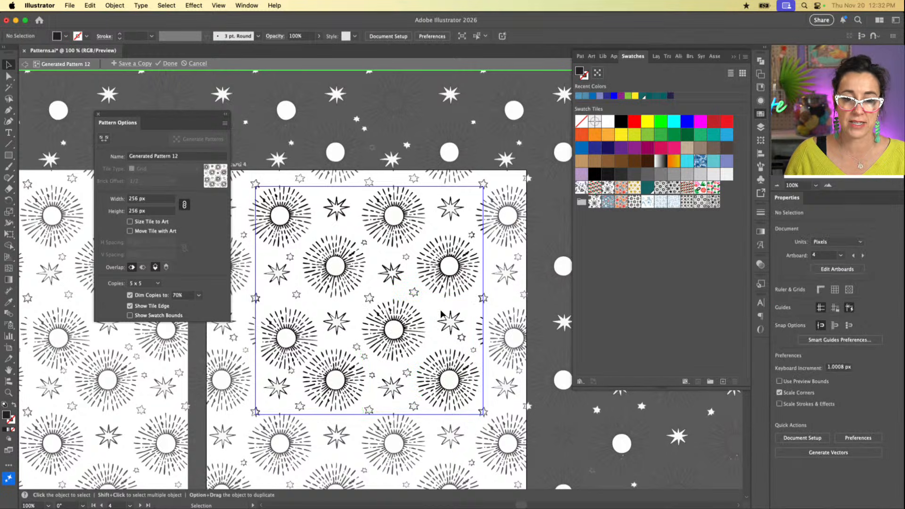
Step: Copy the second row's left sunburst, the large star beside it and two small stars, and finish editing the pattern
left_click(348, 272)
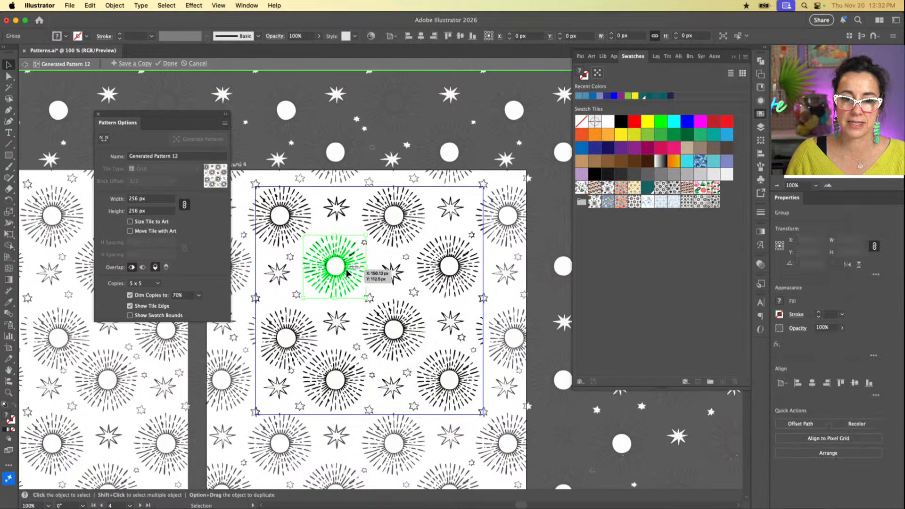
left_click(390, 272, "shift")
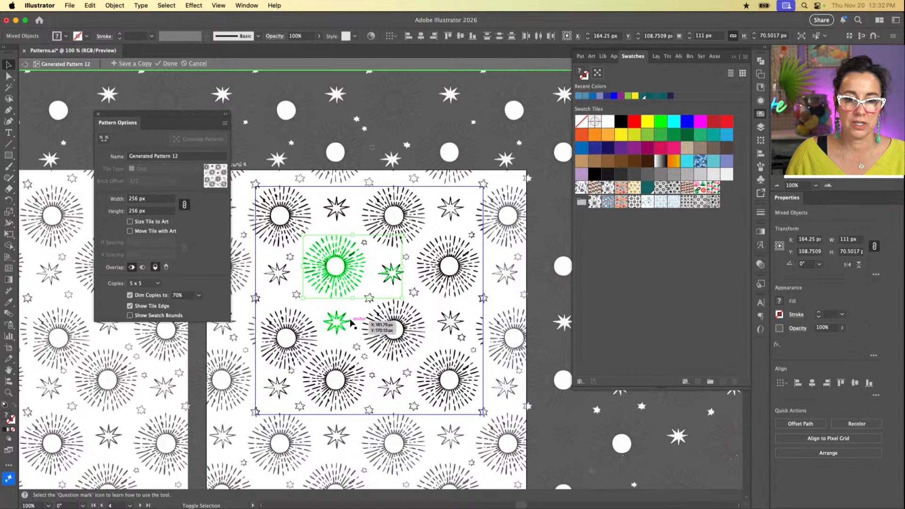
left_click_drag(350, 322, 370, 303)
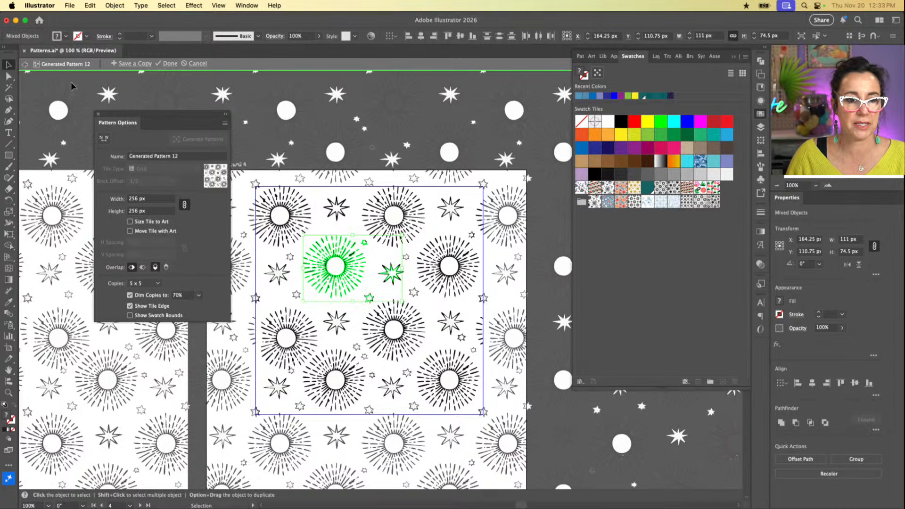
left_click(170, 63)
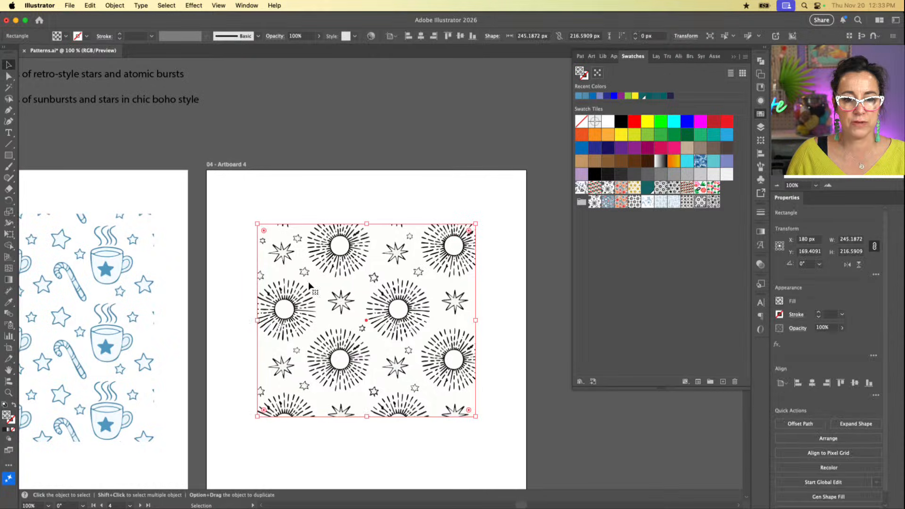
Step: Move the sunburst-pattern rectangle off Artboard 4 to the canvas above it and paste the copied motifs onto the empty artboard
left_click_drag(321, 366, 534, 92)
left_click(369, 265)
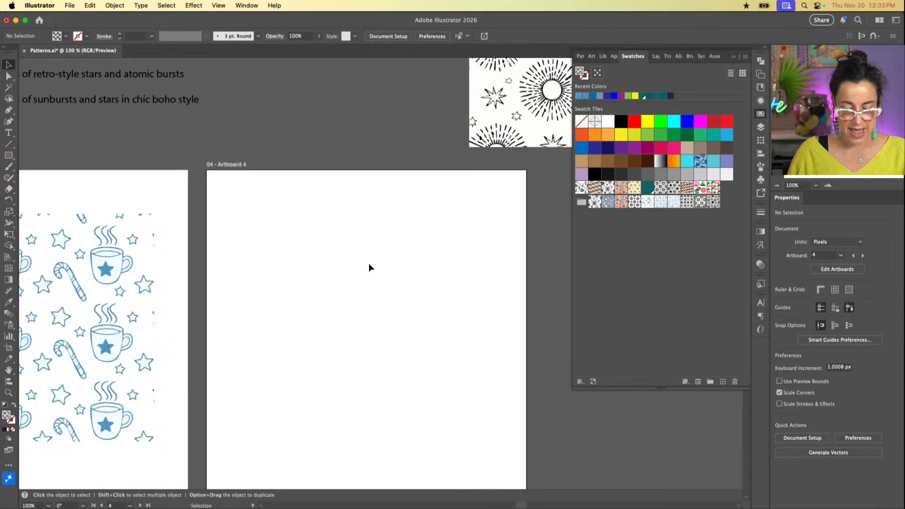
key("super+v")
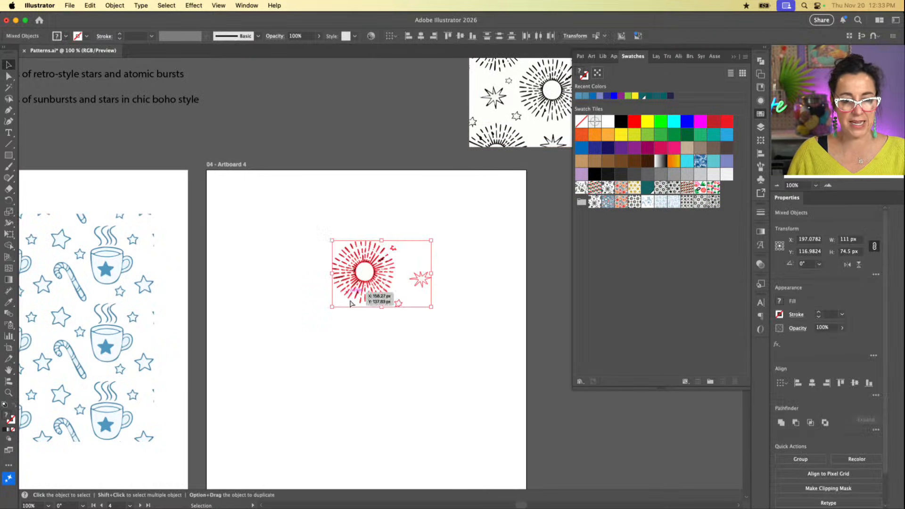
left_click(387, 341)
left_click_drag(469, 224, 284, 338)
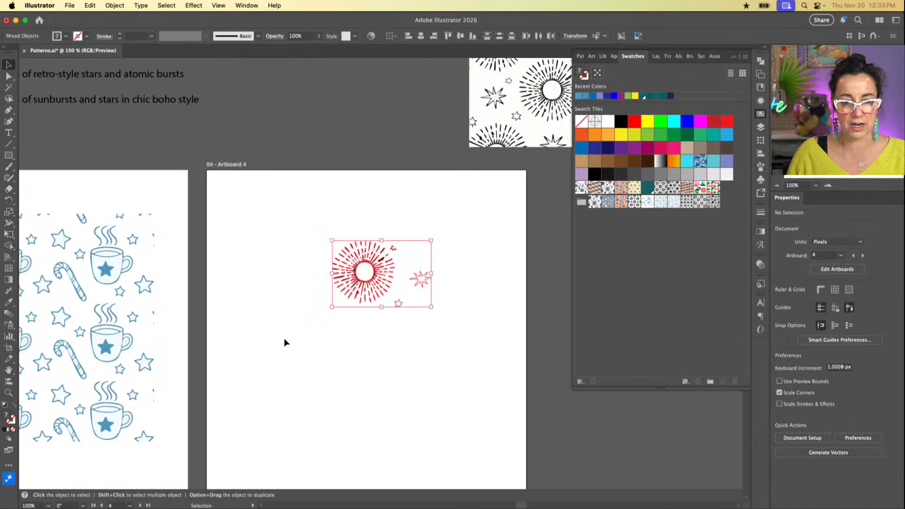
Step: Move the pasted sunburst and stars off Artboard 4 onto the gray canvas beside it
scroll(331, 290, "right", 5)
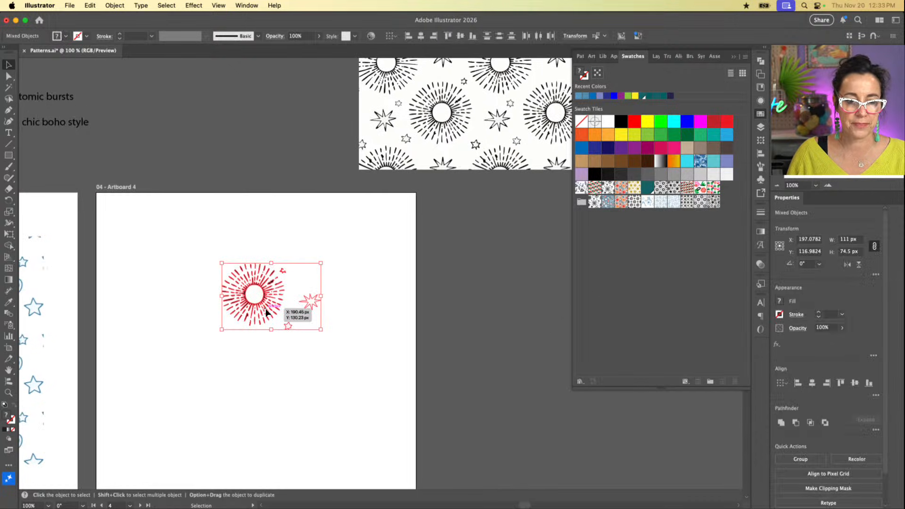
left_click_drag(266, 312, 479, 310)
scroll(479, 310, "right", 3)
left_click(470, 358)
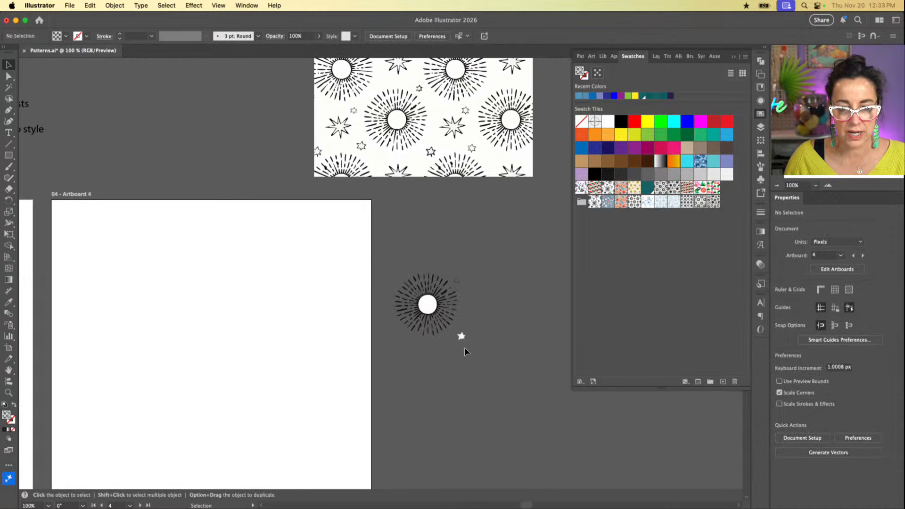
Step: Delete the faint stray small star at the pasted sunburst's upper right
key("z")
mouse_move(517, 267)
left_mouse_down()
mouse_move(453, 333)
mouse_move(561, 240)
mouse_move(510, 254)
left_mouse_up()
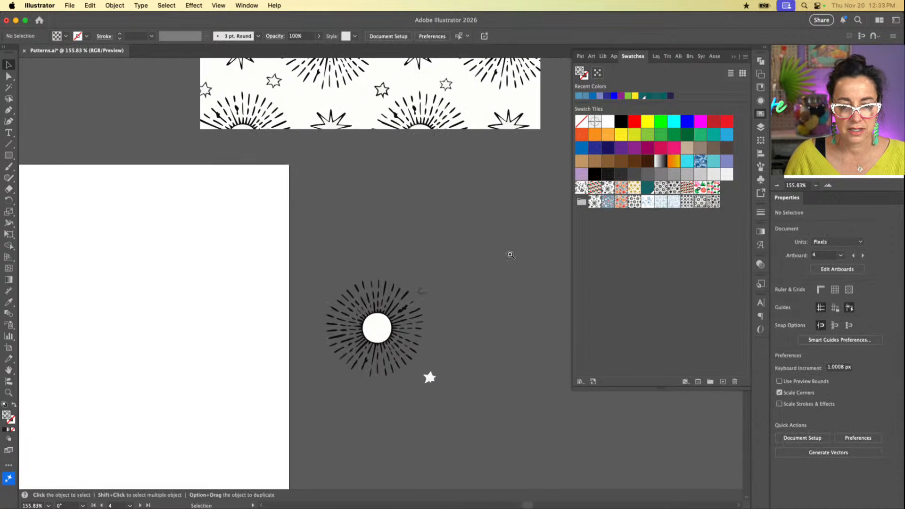
left_click(420, 292)
key("Delete")
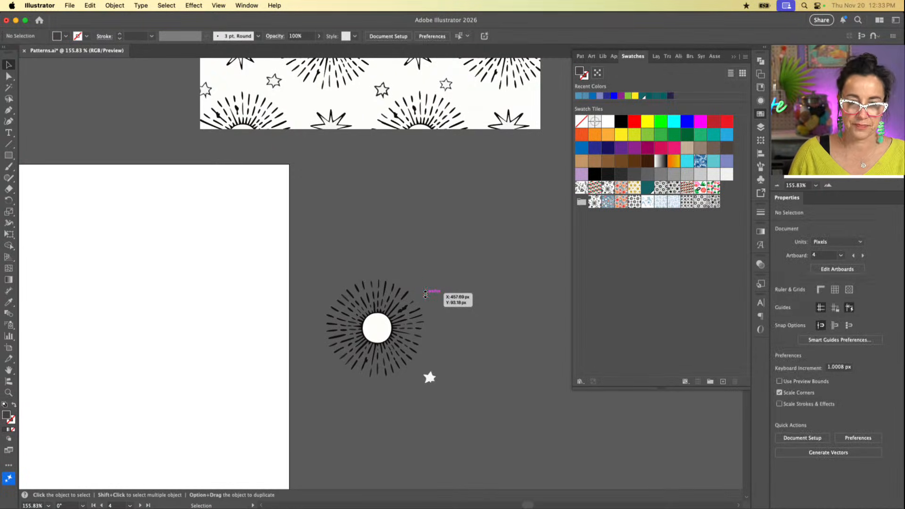
Step: Isolate the small white star below the sunburst and set its fill to None
double_click(429, 378)
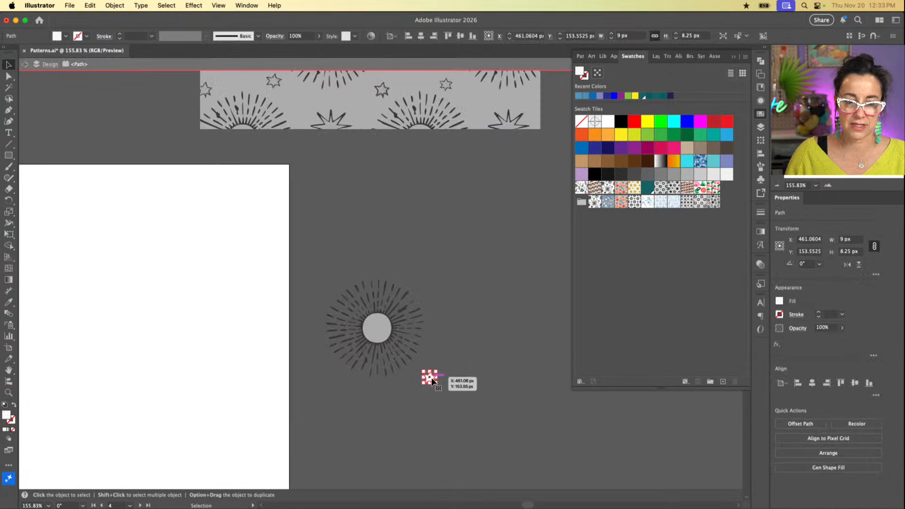
key("slash")
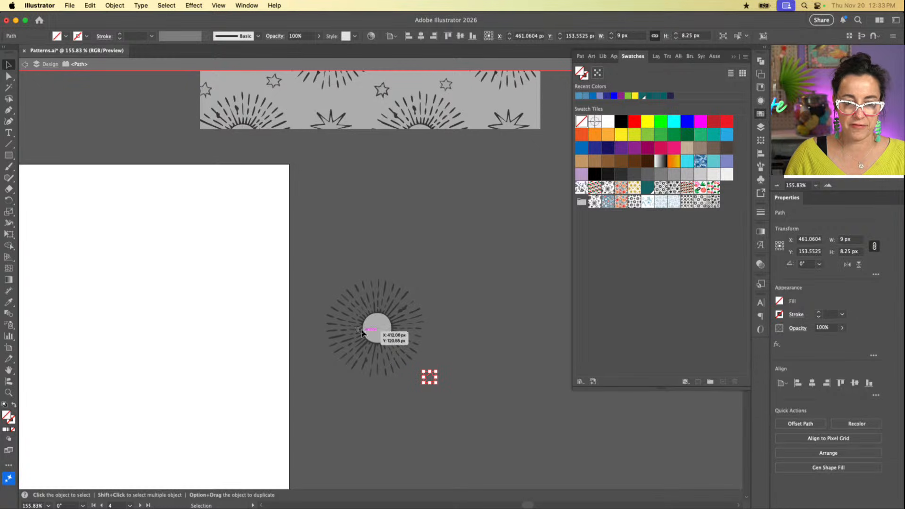
left_click(377, 330)
key("Escape")
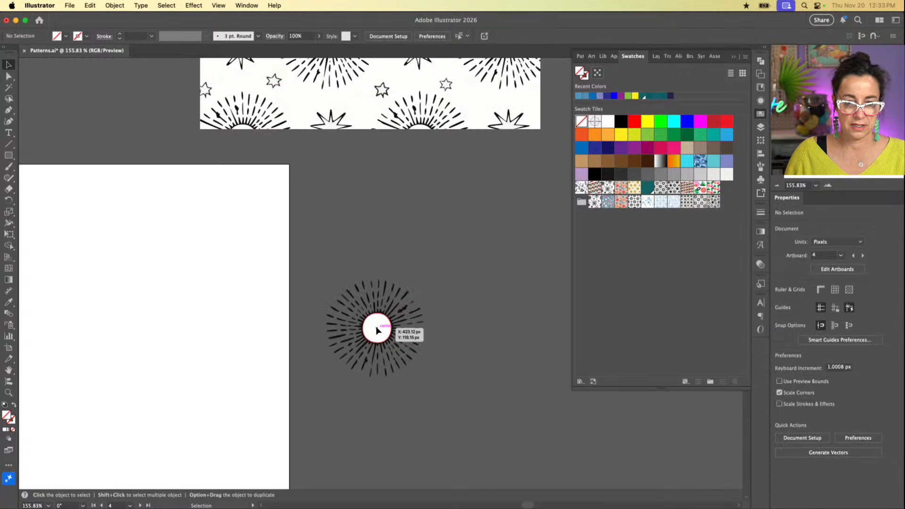
Step: Isolate the pasted sunburst group, set its center circle's fill to None and leave isolation mode
left_click(377, 330)
key("super+y")
key("super+y")
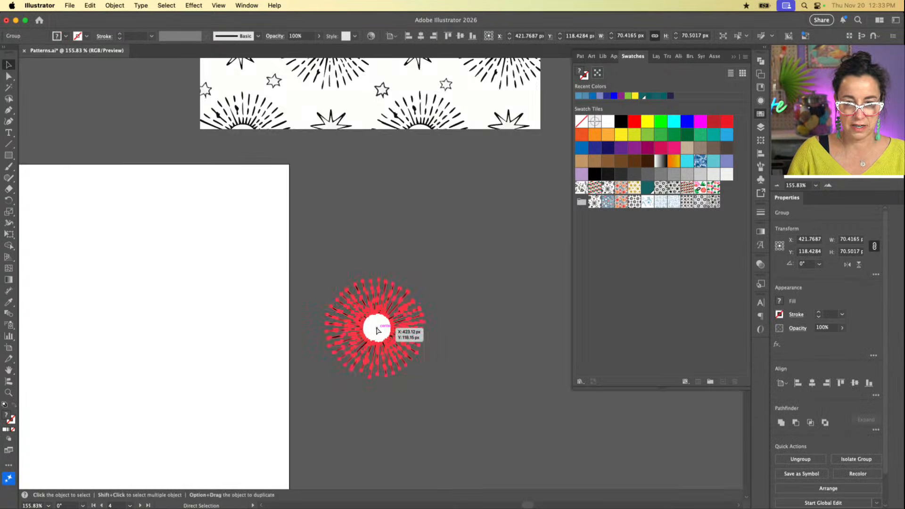
double_click(377, 330)
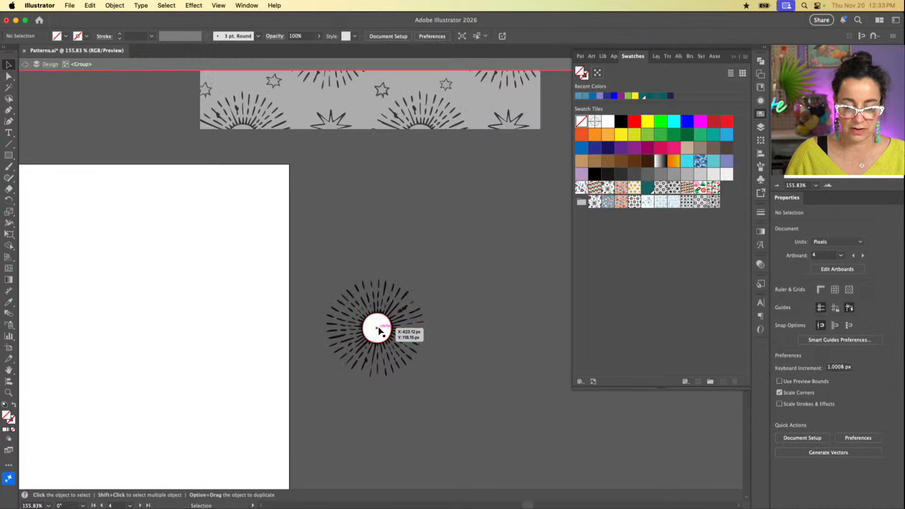
left_click(378, 330)
key("slash")
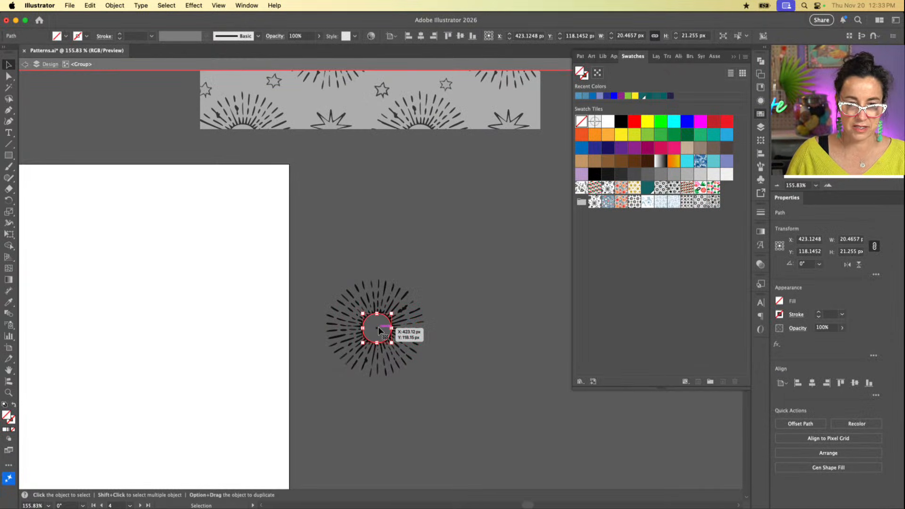
left_click(424, 411)
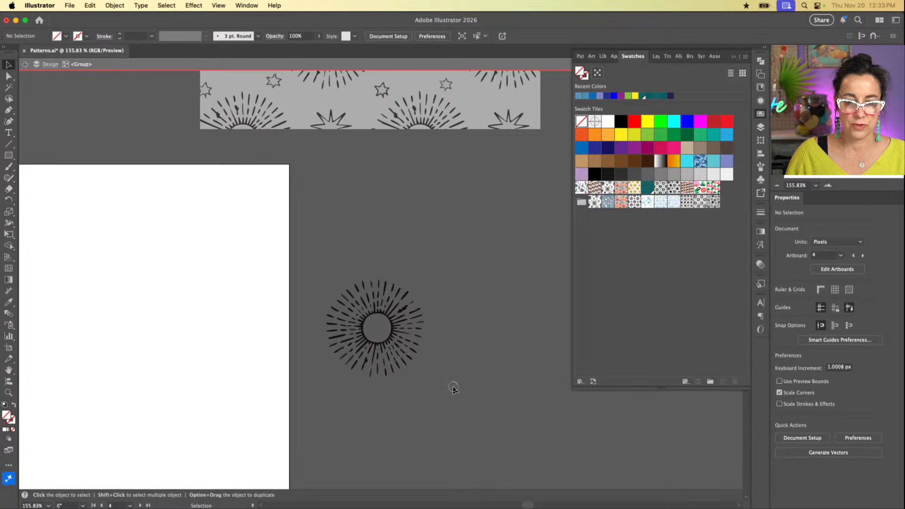
double_click(437, 407)
Step: Apply a black stroke to the large star and the small star beside the sunburst
left_click_drag(520, 300, 431, 417)
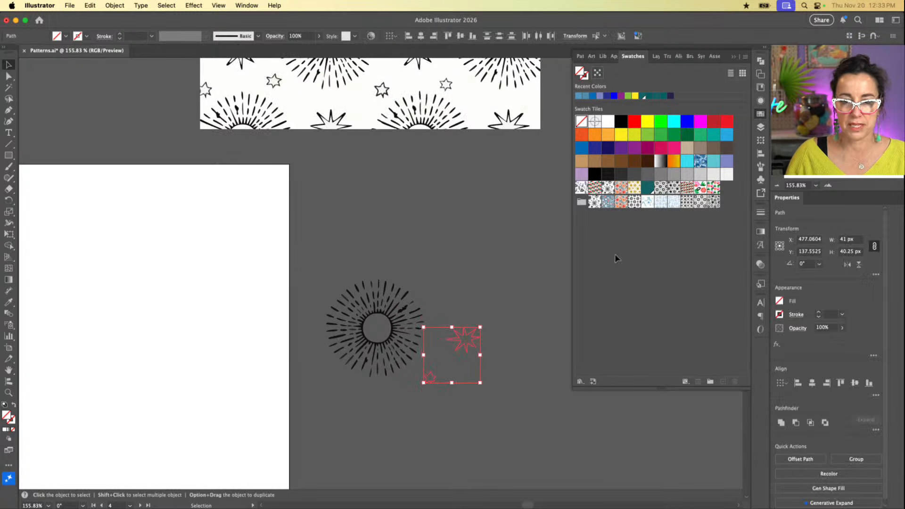
left_click(621, 122)
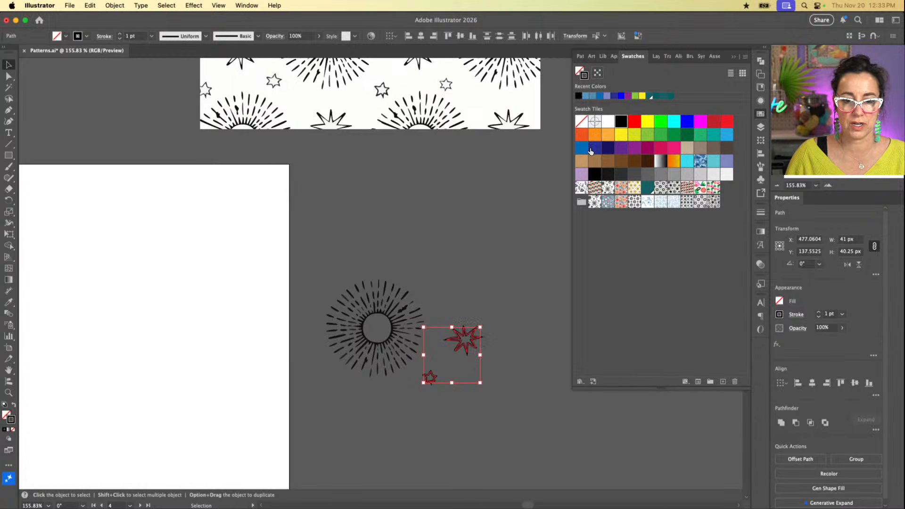
left_click(516, 247)
Step: Move the sunburst and both stars together onto Artboard 4, at about X 160 px, Y 128 px
key("super+a")
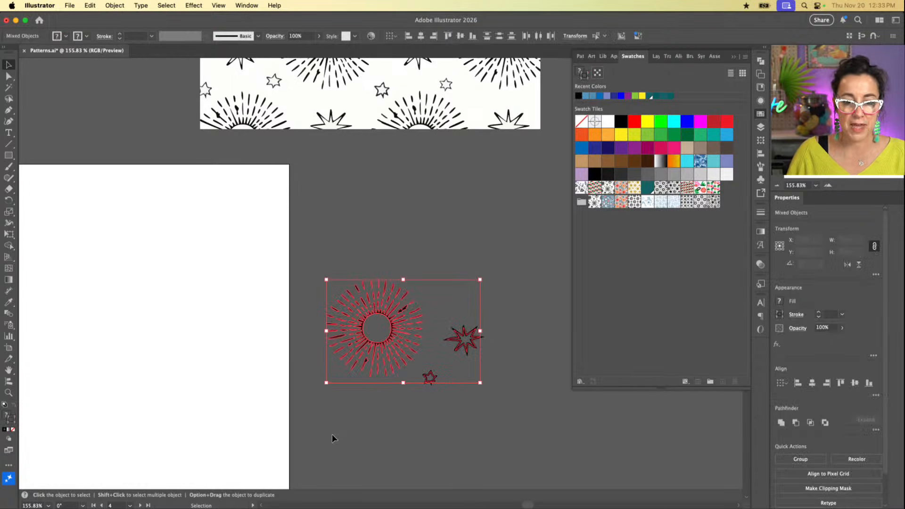
left_click_drag(404, 349, 140, 340)
scroll(138, 340, "left", 5)
scroll(139, 340, "left", 3)
left_click_drag(280, 313, 170, 327)
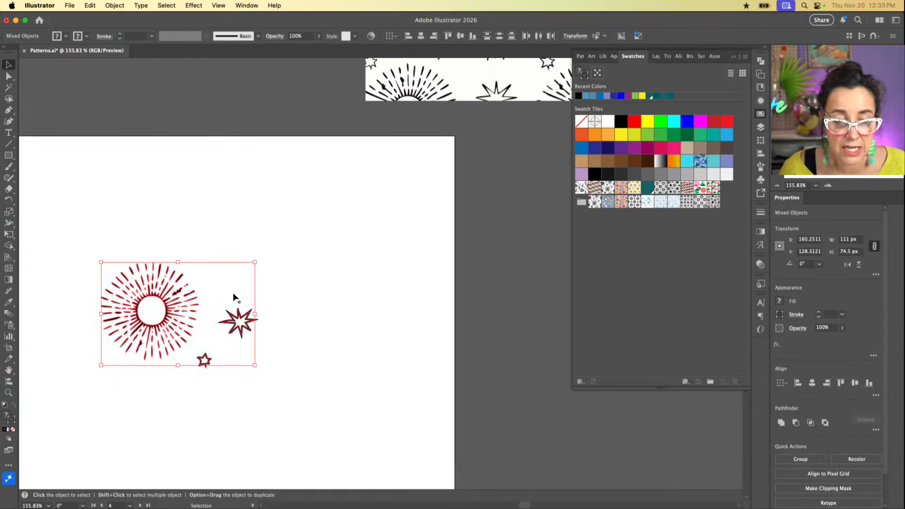
scroll(267, 273, "left", 6)
scroll(267, 273, "up", 1)
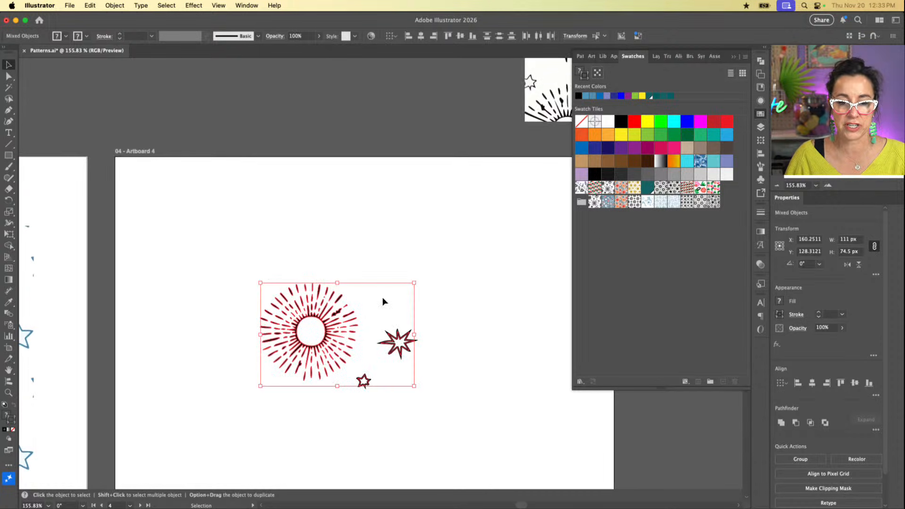
scroll(384, 298, "down", 2)
scroll(384, 298, "right", 1)
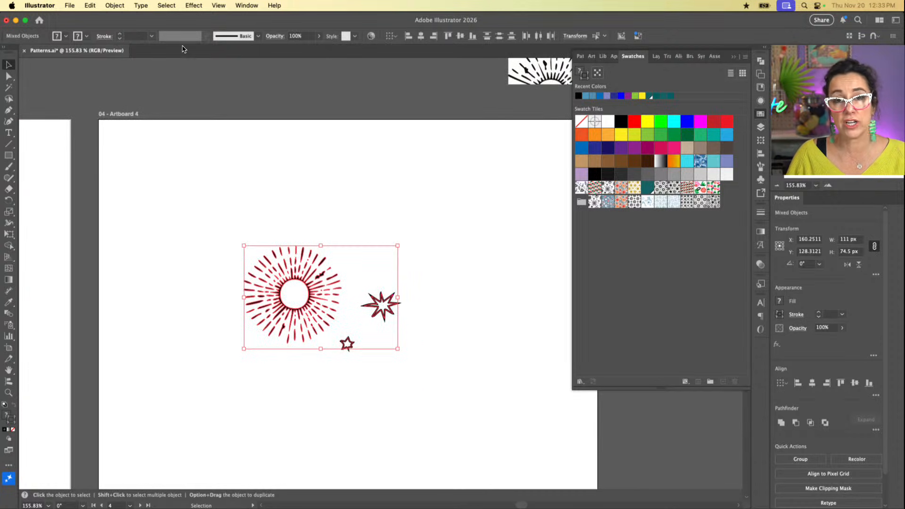
Step: Make a new pattern from the selected sunburst and two stars
left_click(115, 6)
mouse_move(141, 300)
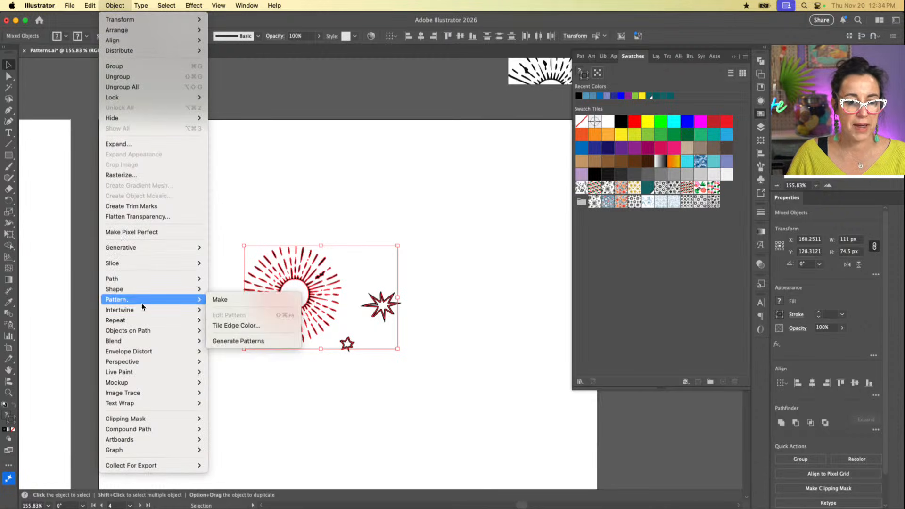
left_click(227, 305)
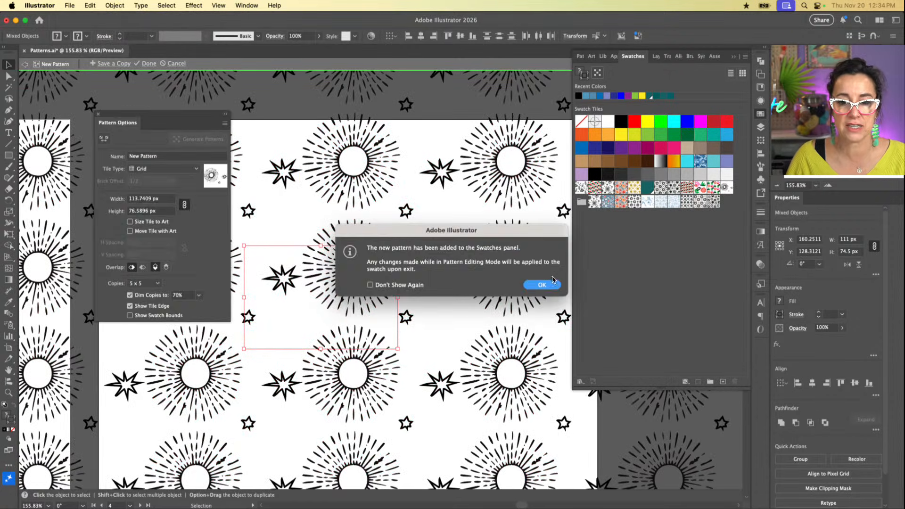
left_click(542, 284)
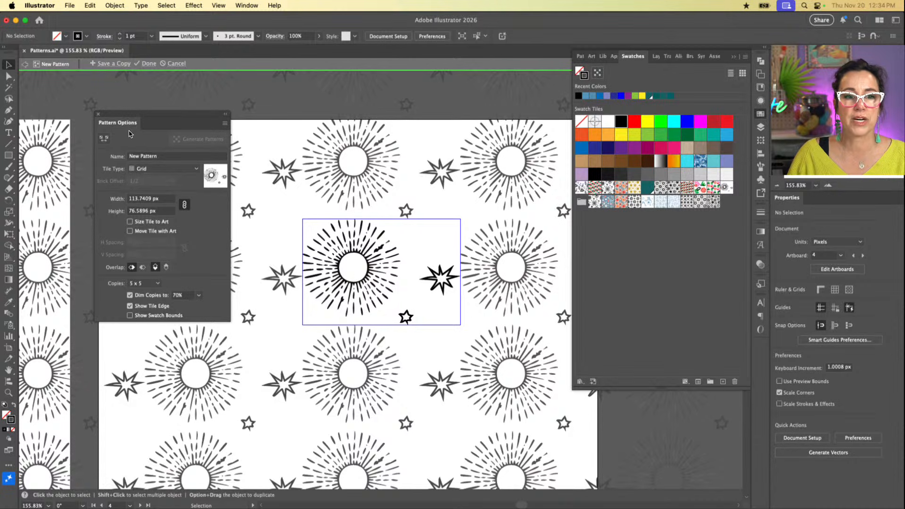
Step: Set the new pattern's tile type to Brick by Column with a brick offset of 3/4
left_click(186, 169)
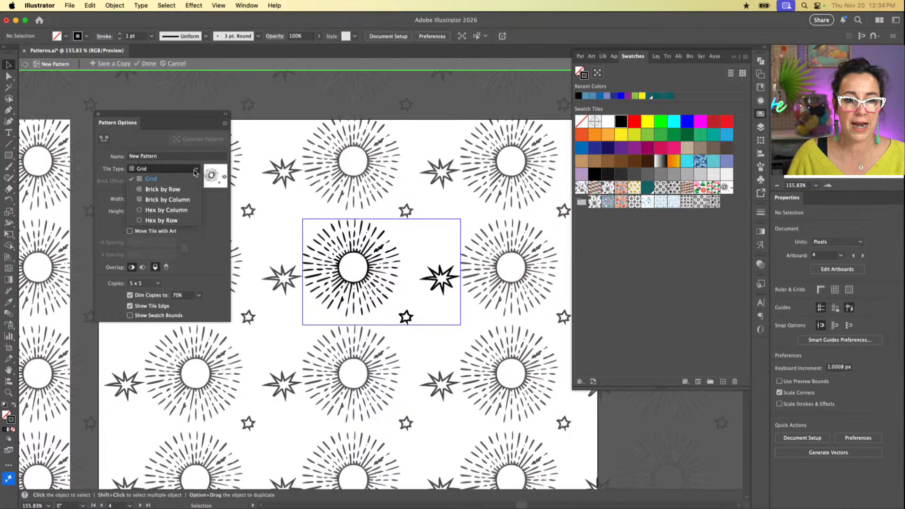
left_click(181, 200)
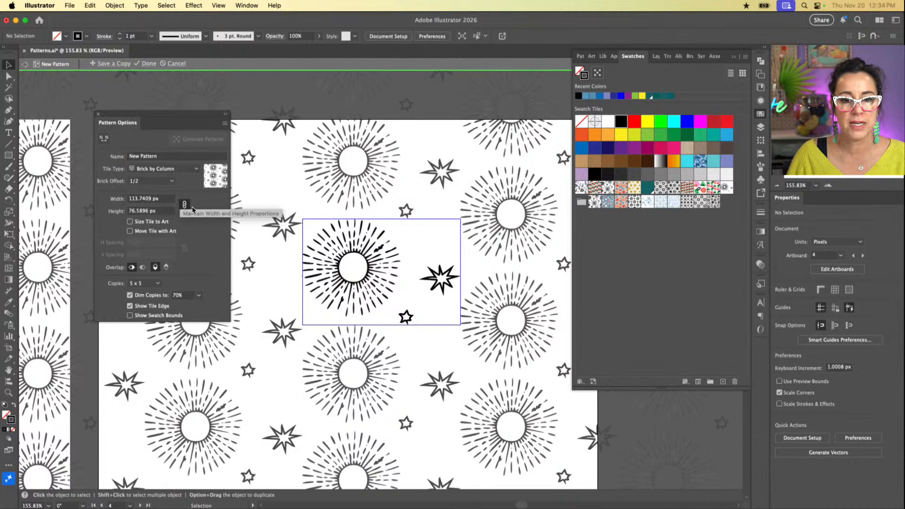
left_click(170, 182)
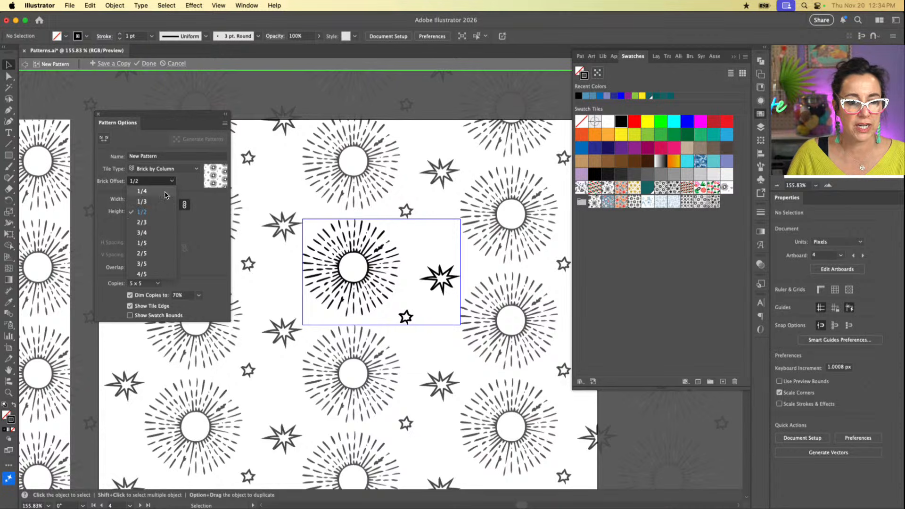
left_click(150, 232)
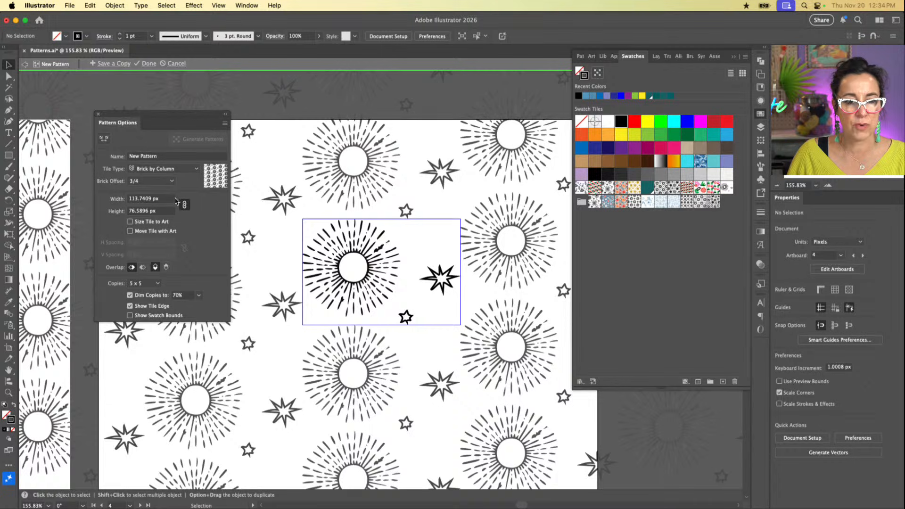
Step: Try the Hex by Column tile type for the new pattern, and settle on Grid
left_click(179, 176)
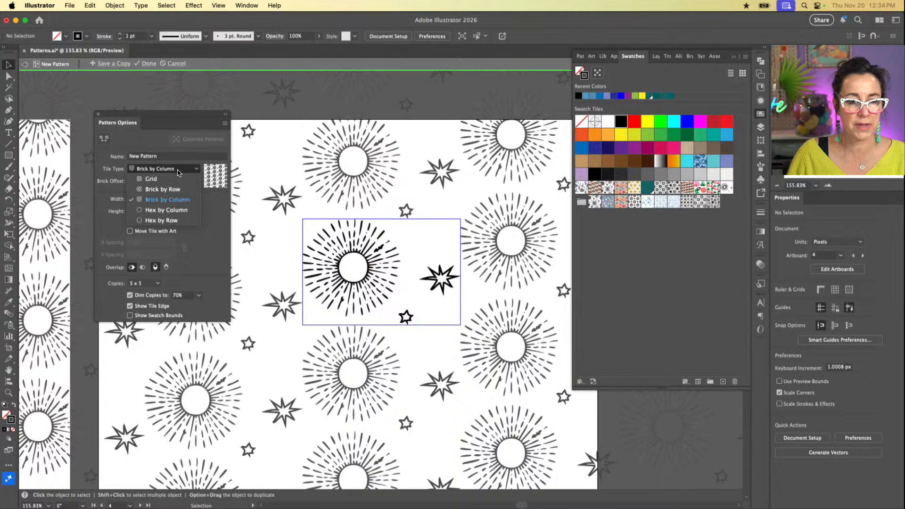
left_click(172, 212)
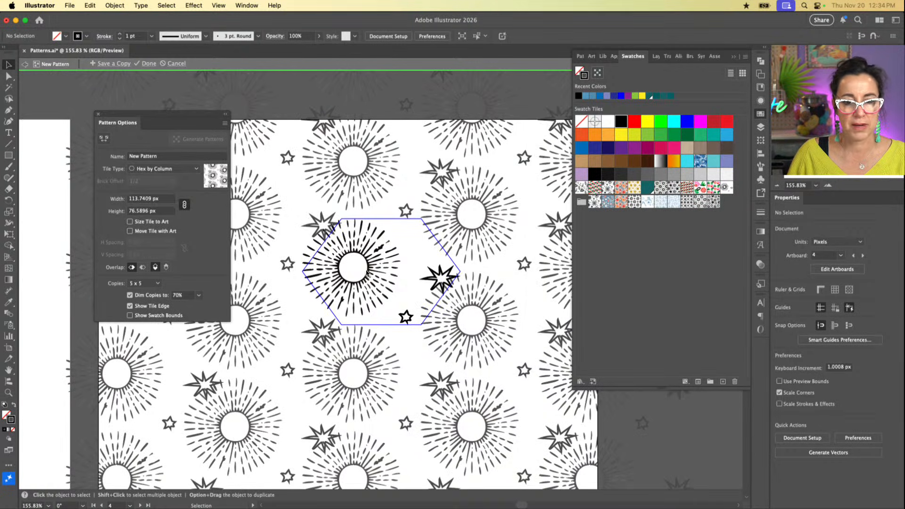
left_click(189, 170)
left_click(181, 182)
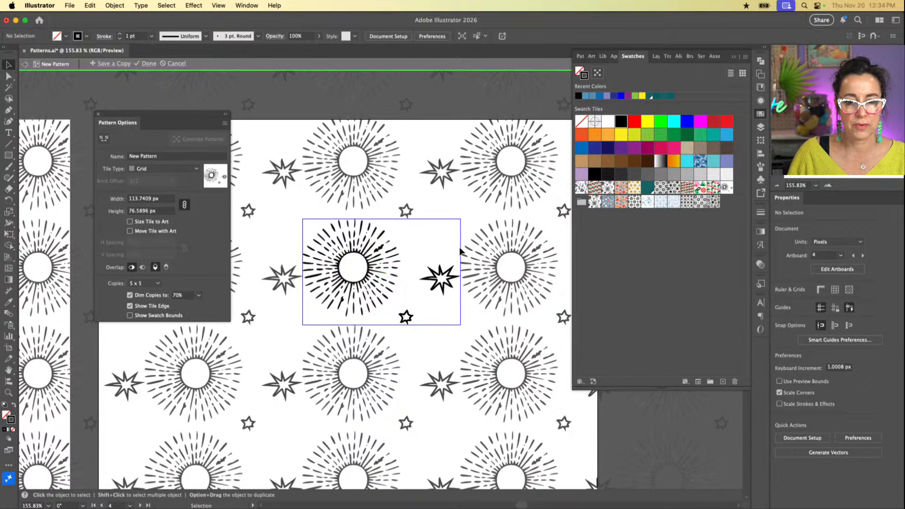
Step: Narrow the pattern tile around the sunburst to a width of about 77.4 px with the Pattern Tile tool
left_click(104, 138)
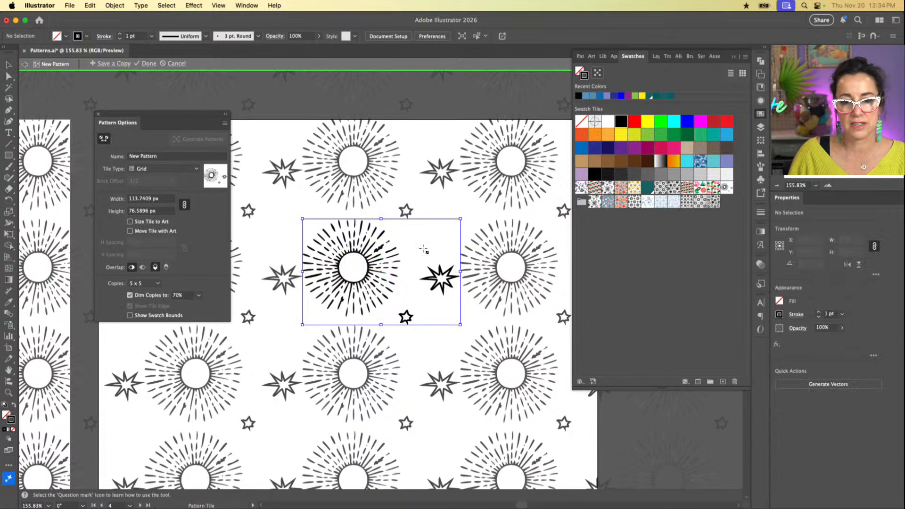
left_click_drag(459, 246, 410, 245)
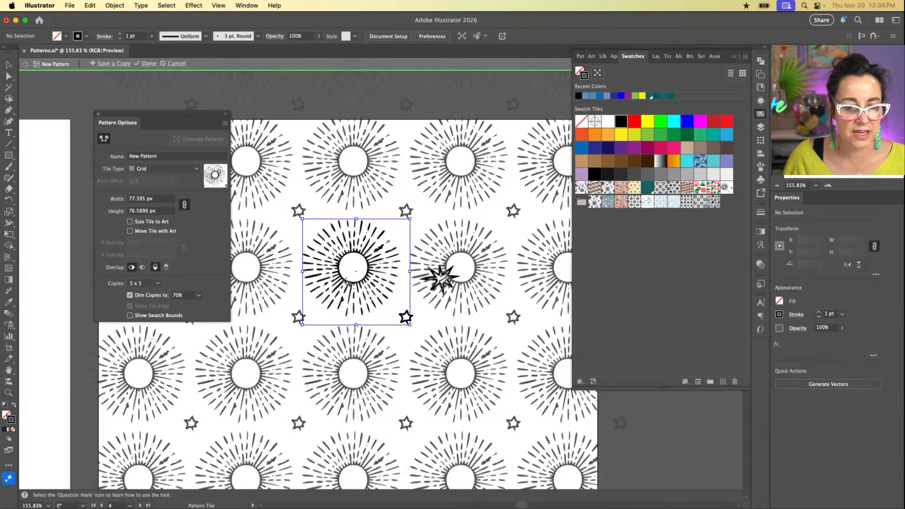
left_click_drag(442, 277, 440, 278)
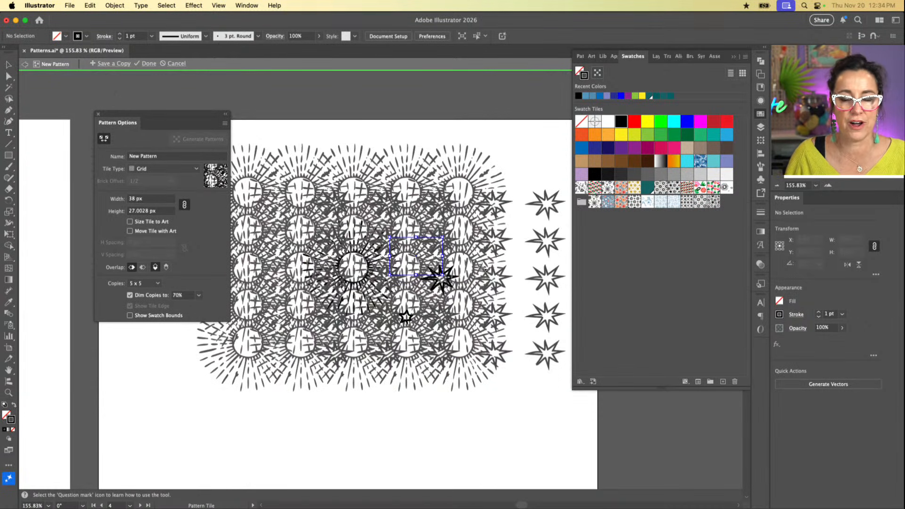
key("super+z")
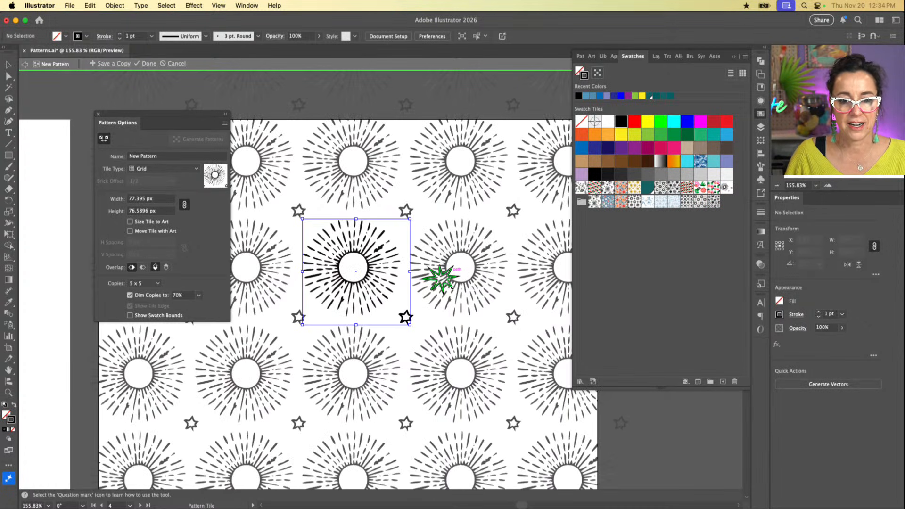
Step: Move the large star into the upper-right corner of the pattern tile, beside the sunburst's rays
key("v")
left_click(451, 280)
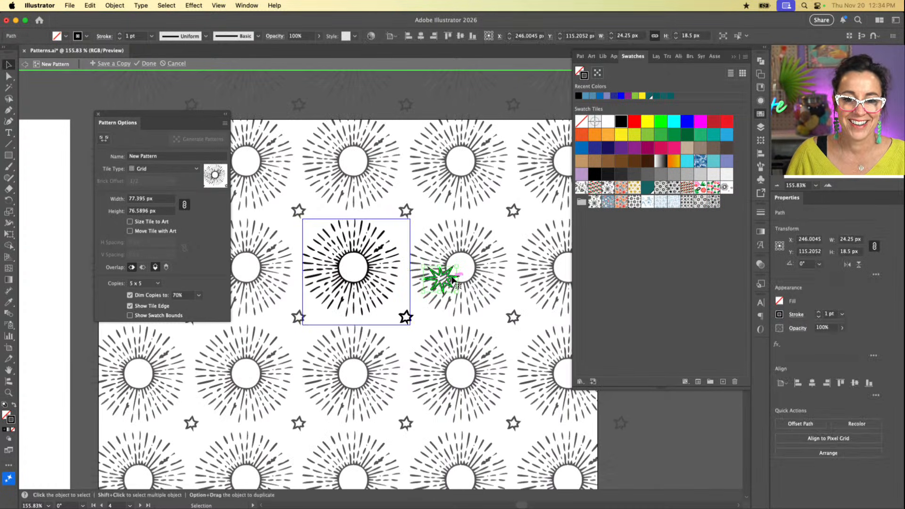
left_click_drag(451, 280, 401, 232)
left_click(409, 211)
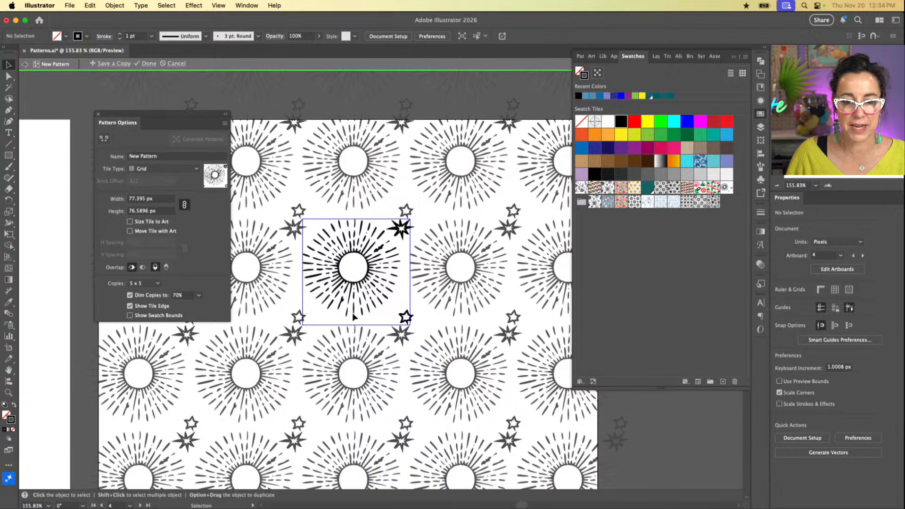
Step: Nudge the small star up and left within the tile, to about X 218.6 px, Y 137.1 px
left_click(404, 317)
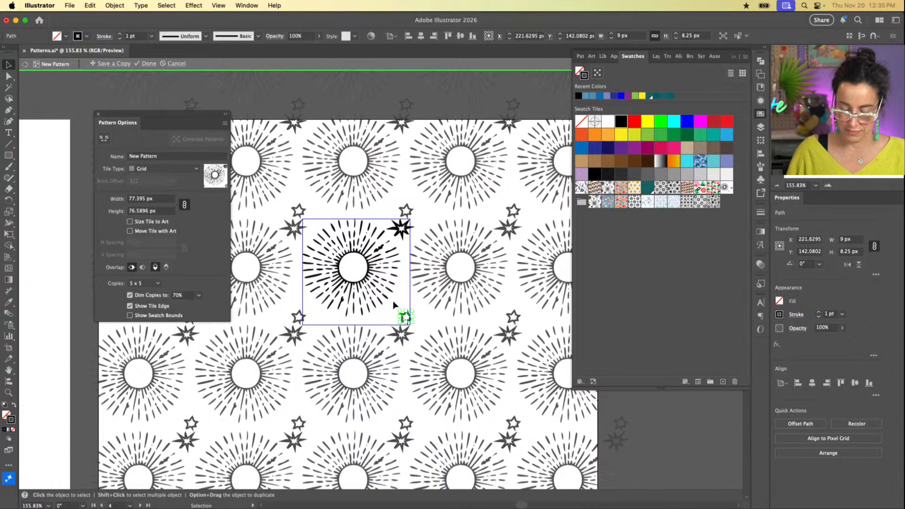
key("shift+Up")
key("Left")
key("Left")
key("Left")
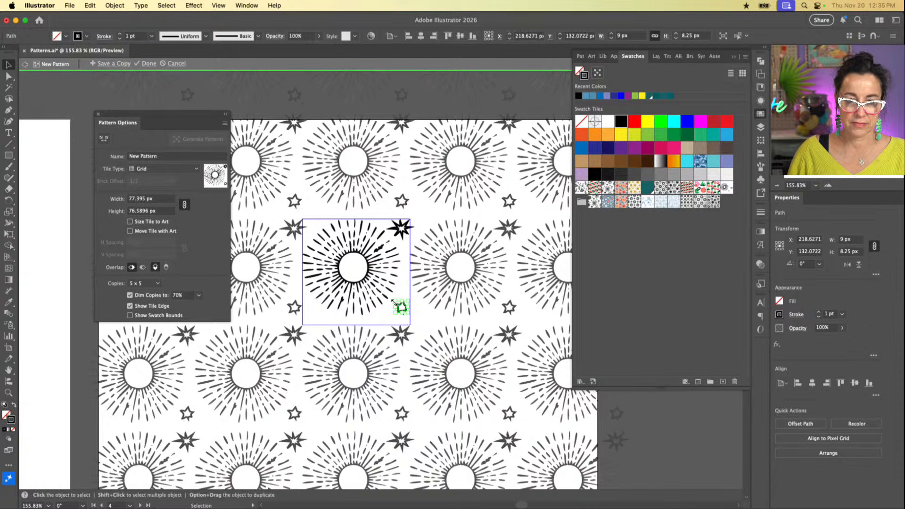
key("Down")
key("Down")
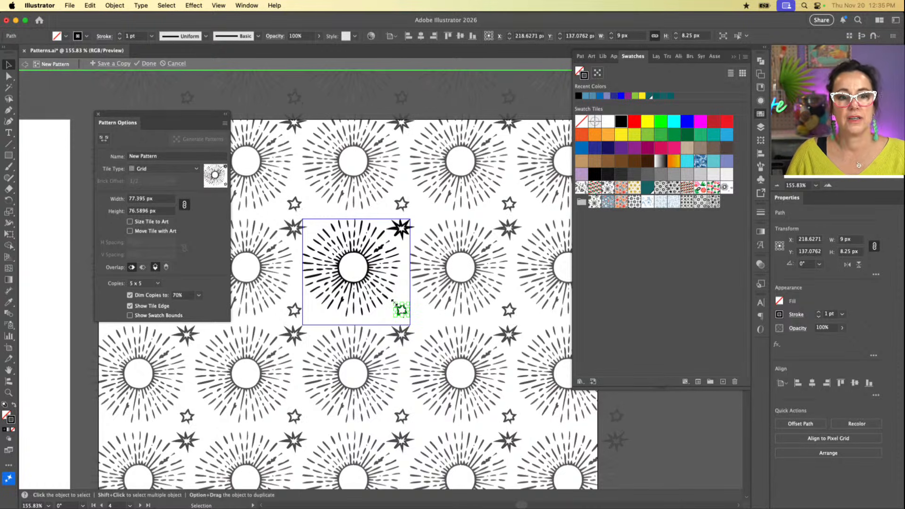
Step: Set the tile type to Brick by Row, try a 3/4 brick offset, and settle on 1/2
left_click(172, 170)
left_click(172, 170)
left_click(172, 170)
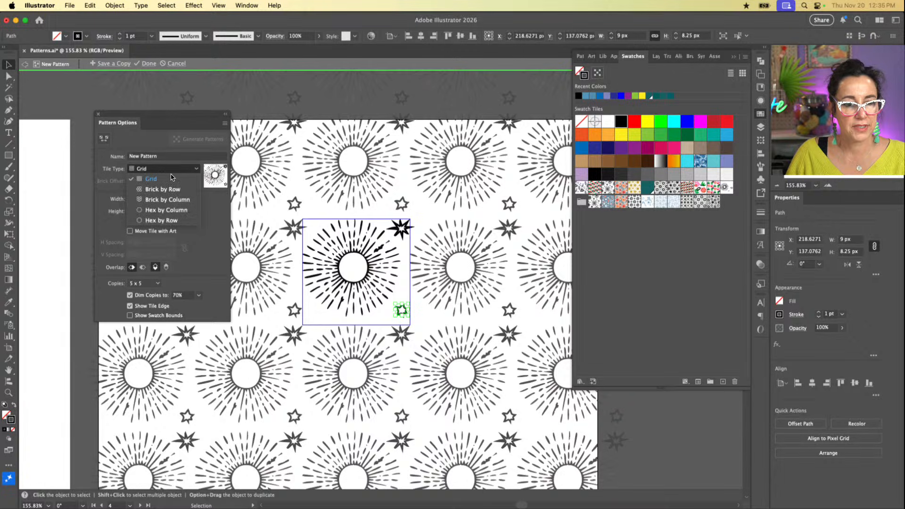
left_click(171, 189)
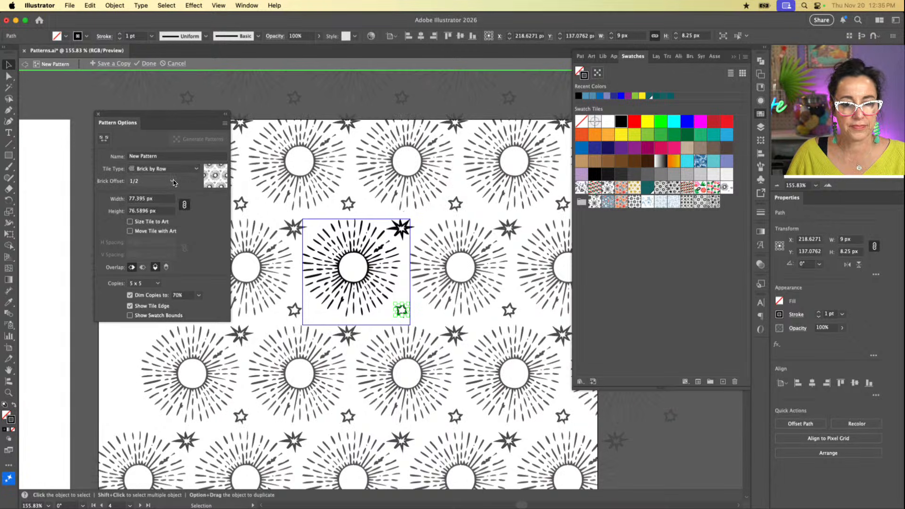
left_click(173, 182)
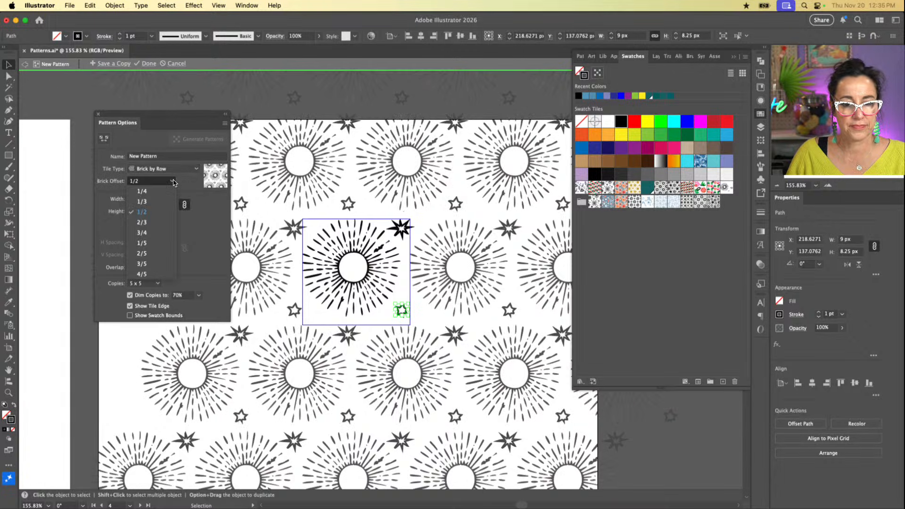
left_click(157, 233)
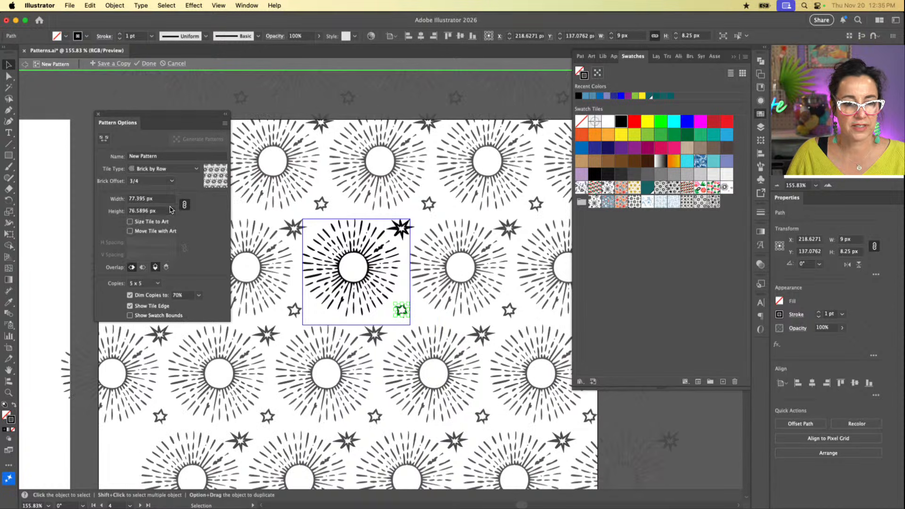
left_click(167, 182)
left_click(142, 212)
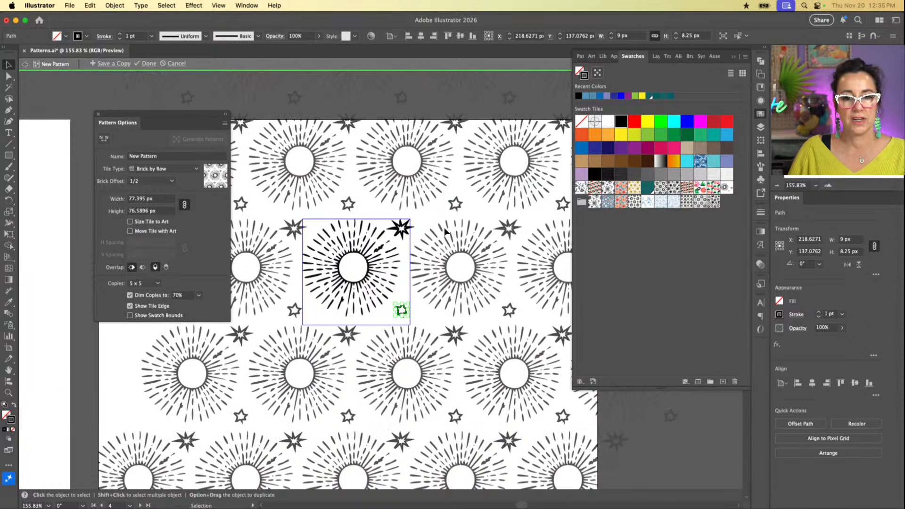
Step: Finish editing the pattern and delete the original sunburst and two stars from Artboard 4
left_click(148, 63)
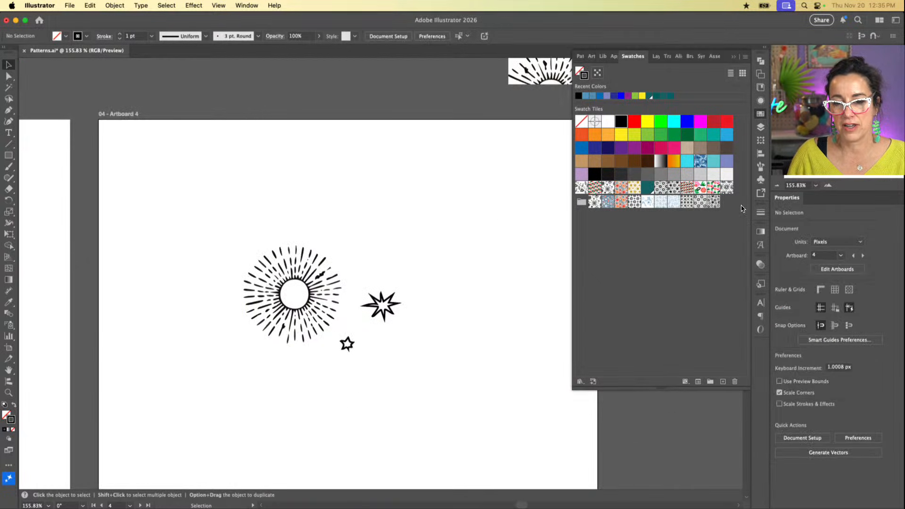
left_click_drag(467, 211, 270, 386)
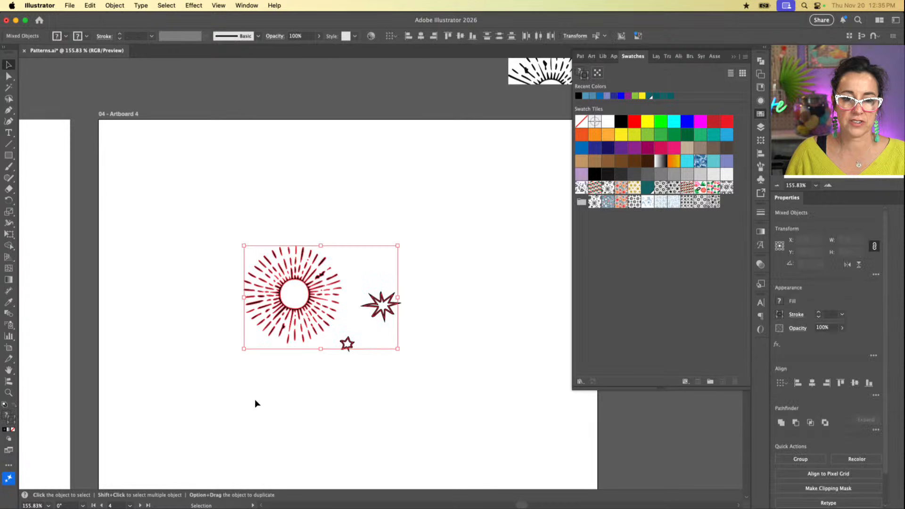
key("Delete")
Step: Draw a rectangle about 272 by 252 px on Artboard 4, filled with the new sunburst pattern and without a stroke
scroll(255, 399, "right", 3)
scroll(254, 399, "down", 2)
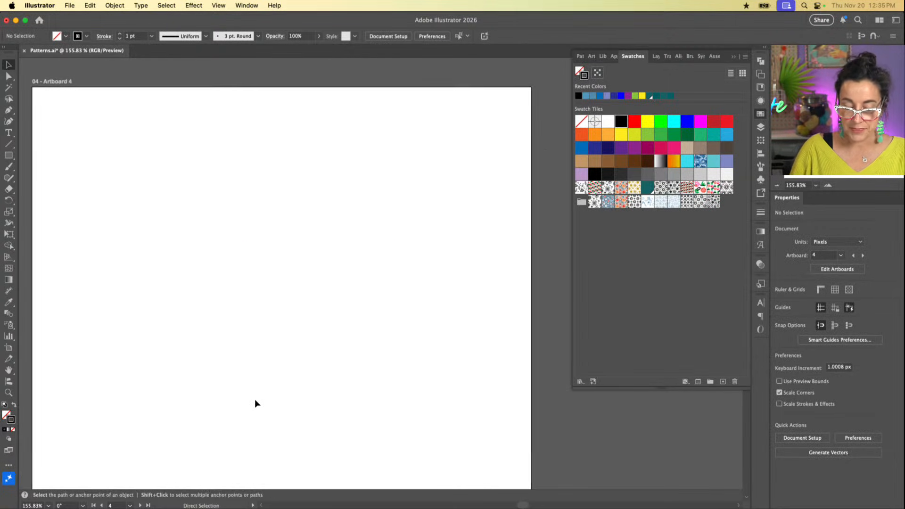
key("super+1")
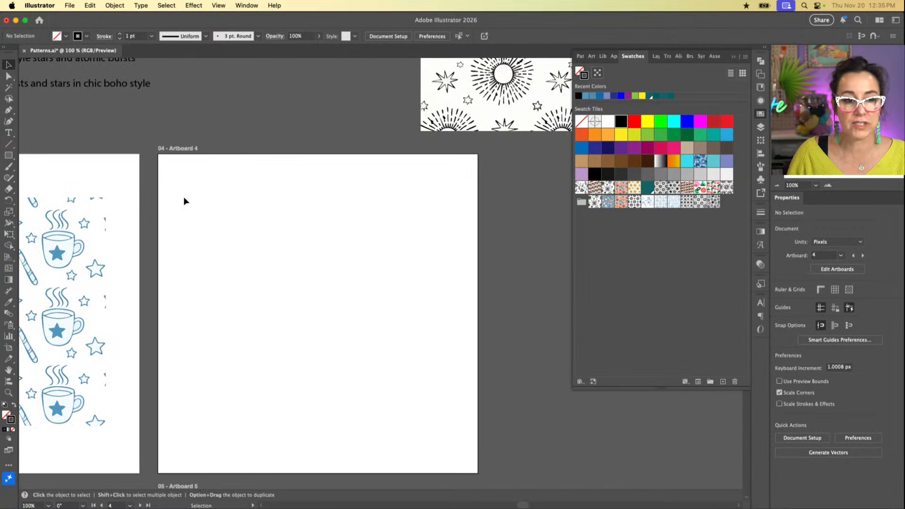
key("m")
left_click_drag(205, 190, 447, 413)
key("slash")
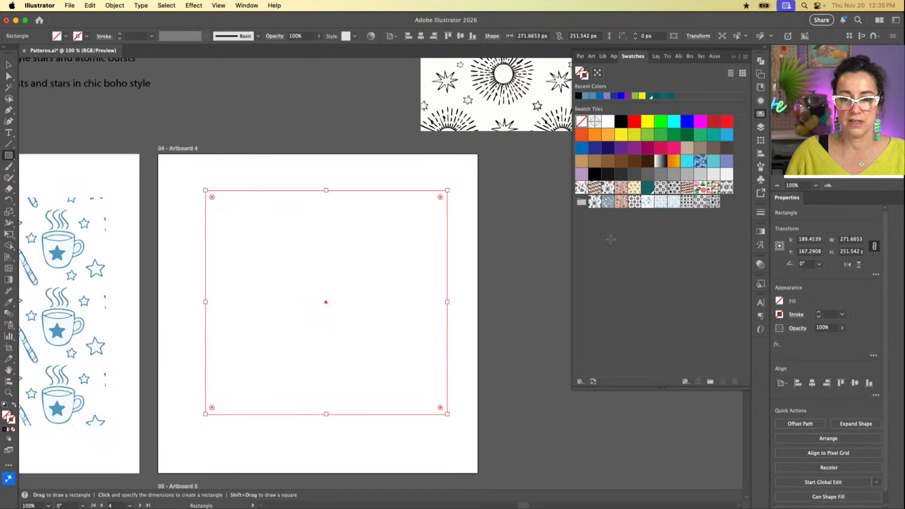
left_click(727, 188)
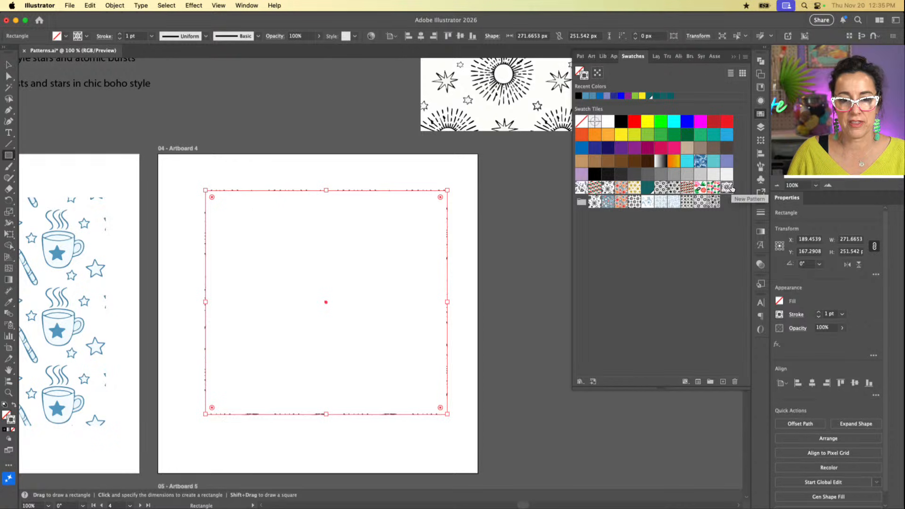
key("shift+x")
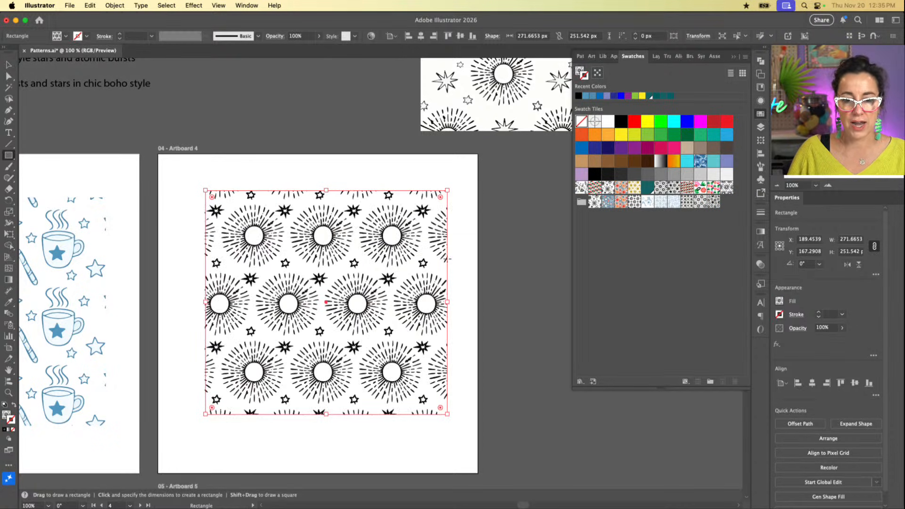
Step: Add a second fill in dark teal to the rectangle and place it beneath the pattern fill
left_click(760, 102)
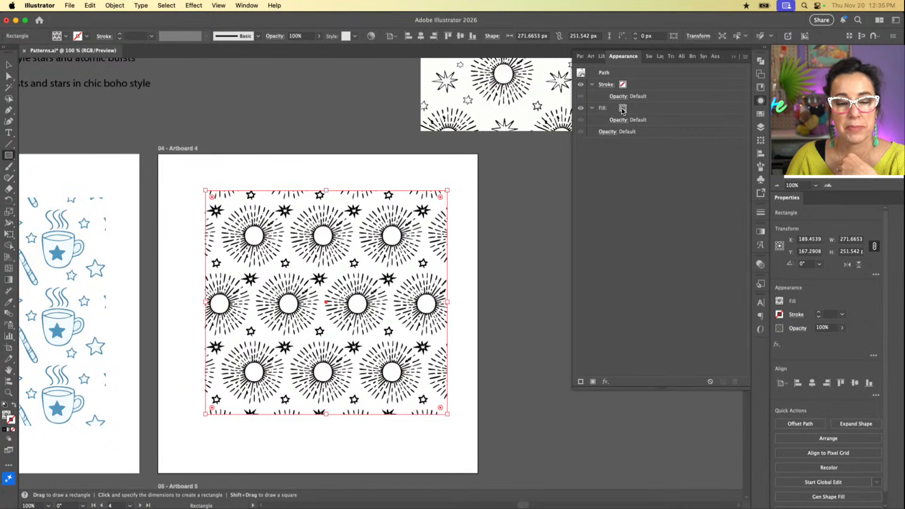
key("v")
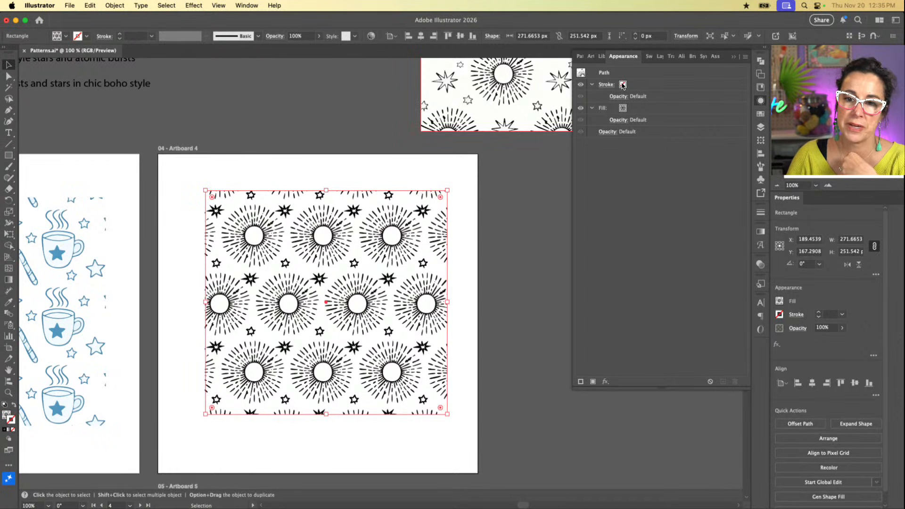
left_click(593, 382)
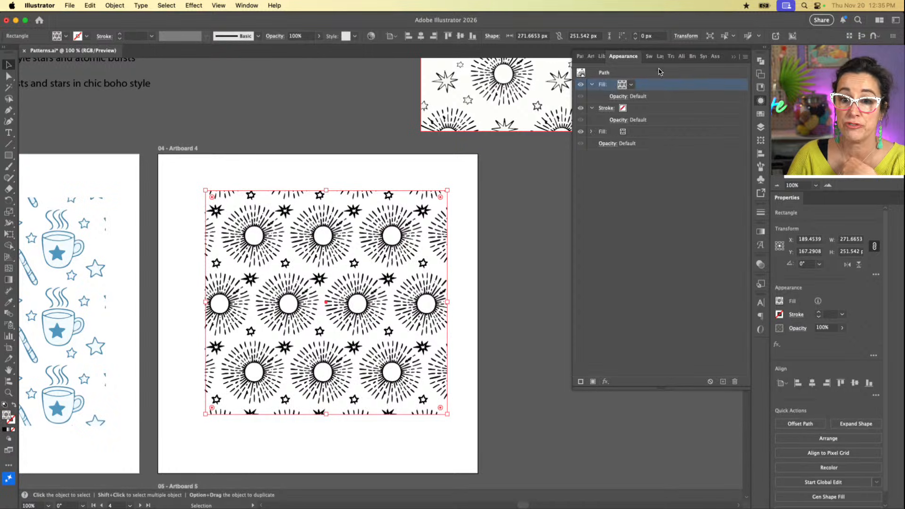
left_click(632, 85)
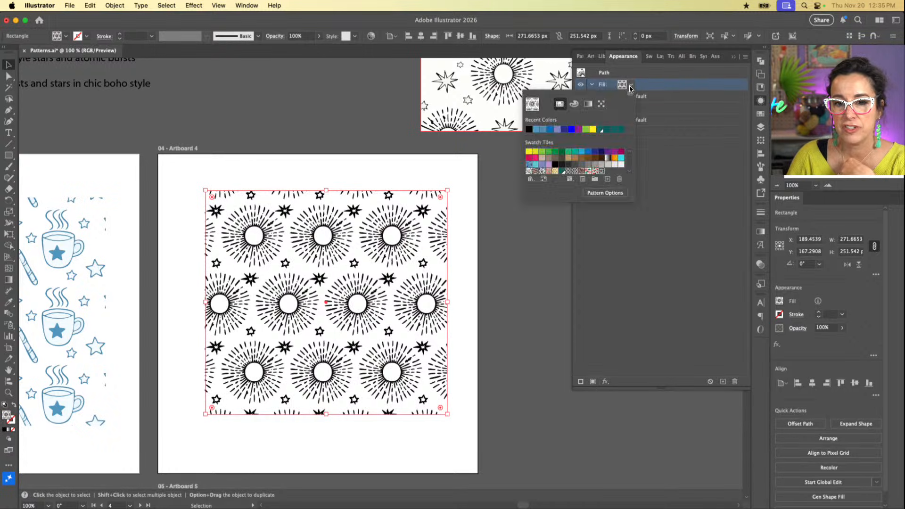
left_click(601, 130)
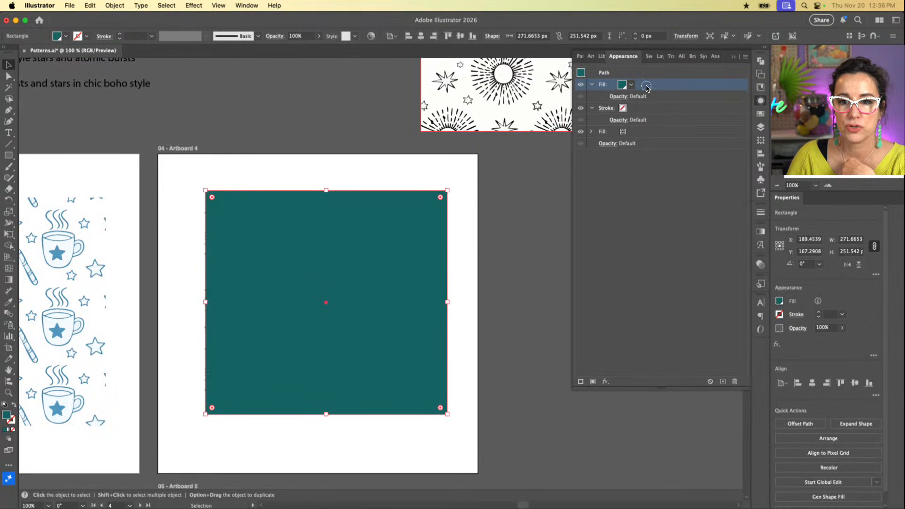
left_click_drag(646, 88, 640, 139)
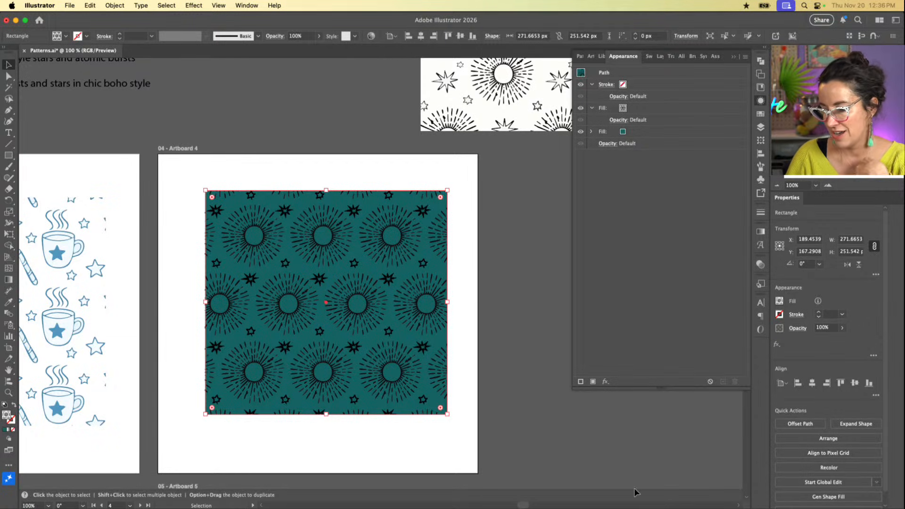
mouse_move(735, 507)
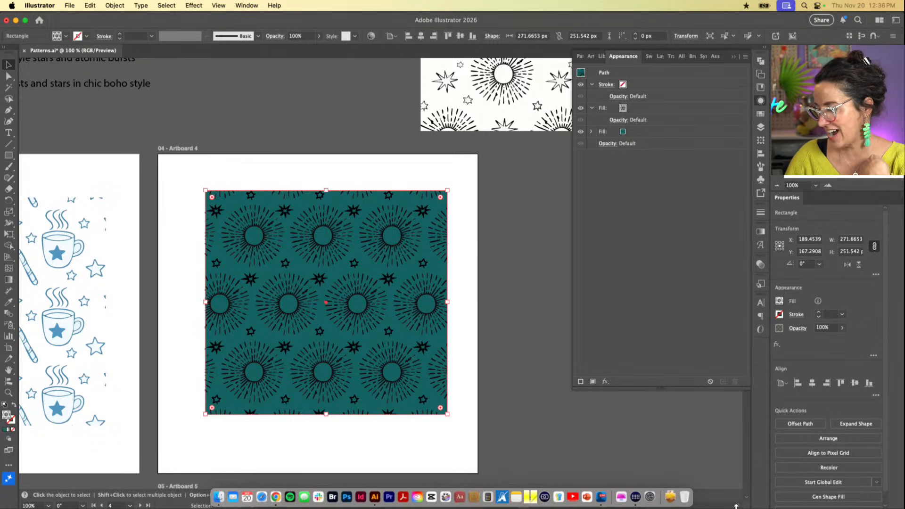
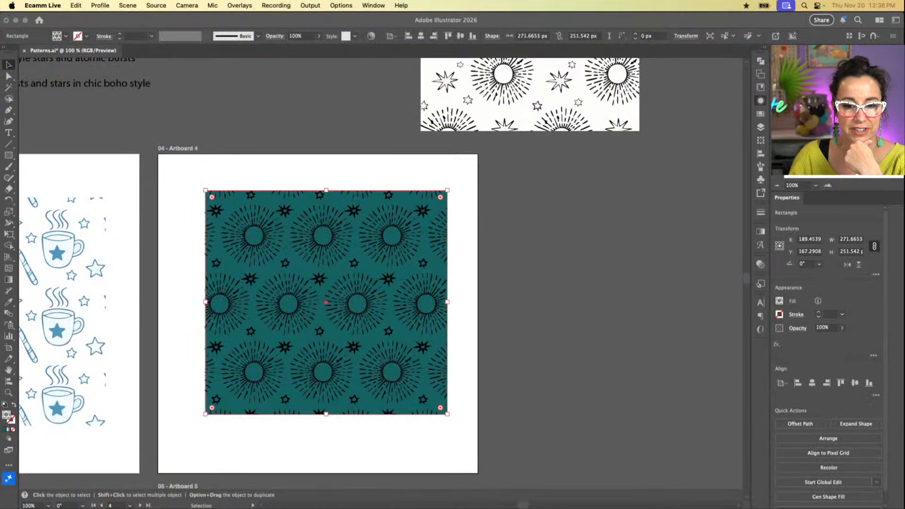
Step: Replace the rectangle's top pattern fill with the gold sunbursts-and-stars swatch and nudge the rectangle slightly on Artboard 4
left_click(535, 424)
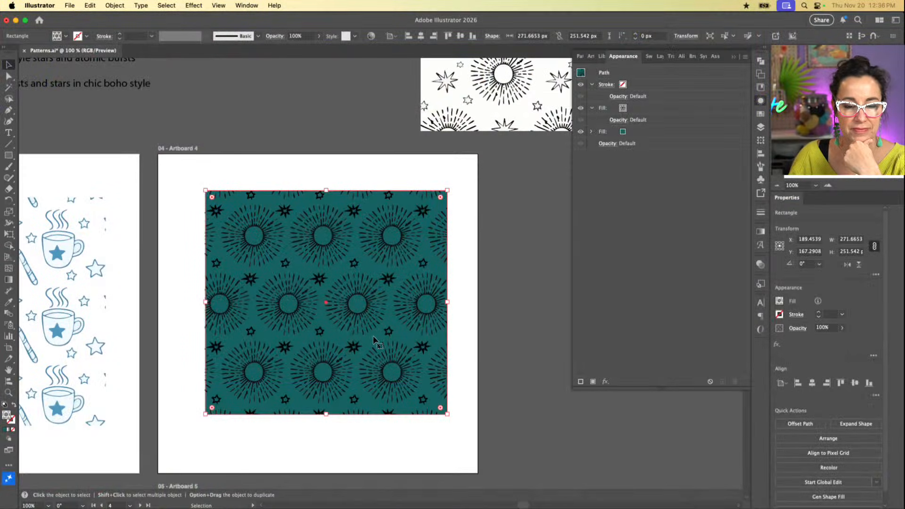
scroll(374, 337, "left", 5)
scroll(373, 339, "left", 2)
scroll(373, 337, "right", 10)
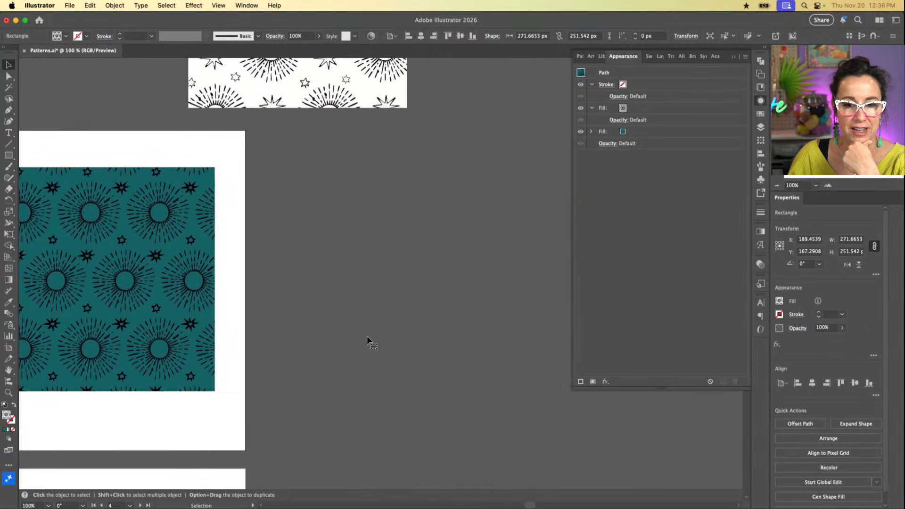
scroll(366, 336, "left", 2)
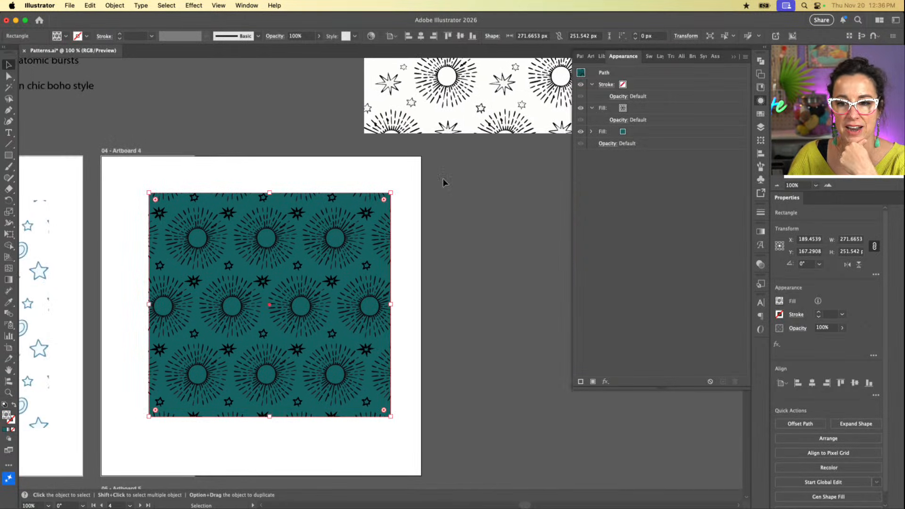
left_click(760, 114)
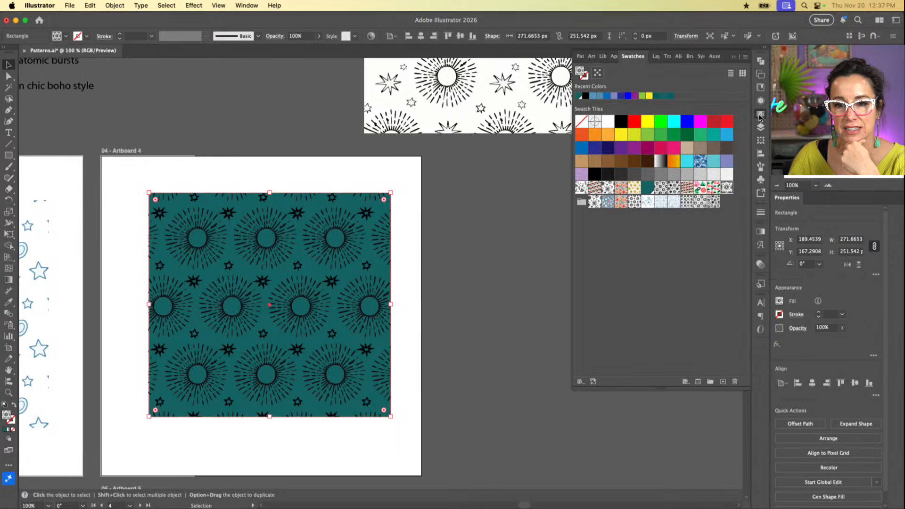
left_click(634, 188)
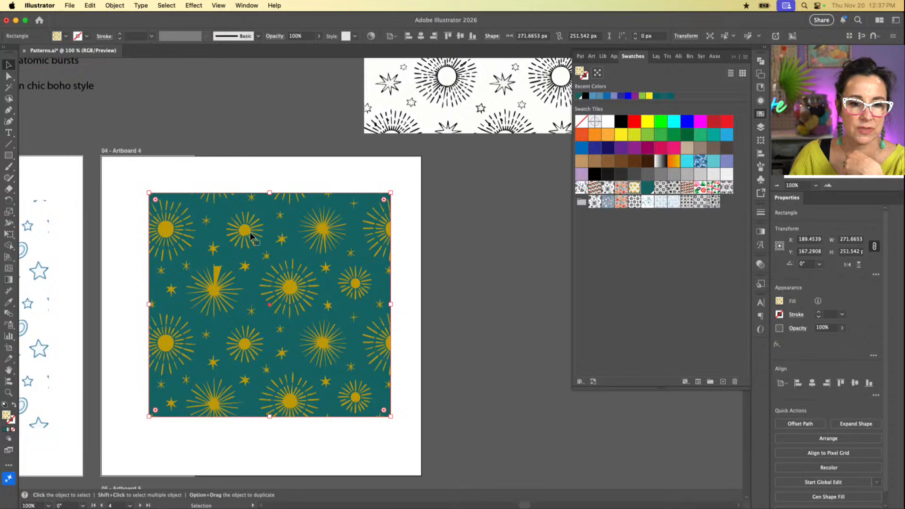
mouse_move(248, 234)
left_mouse_down()
mouse_move(359, 250)
mouse_move(250, 226)
mouse_move(251, 238)
left_mouse_up()
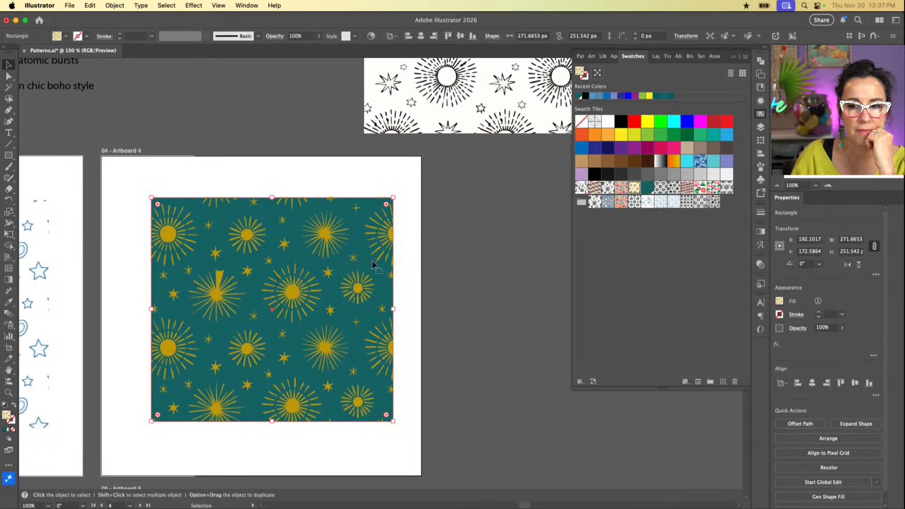
left_click(504, 238)
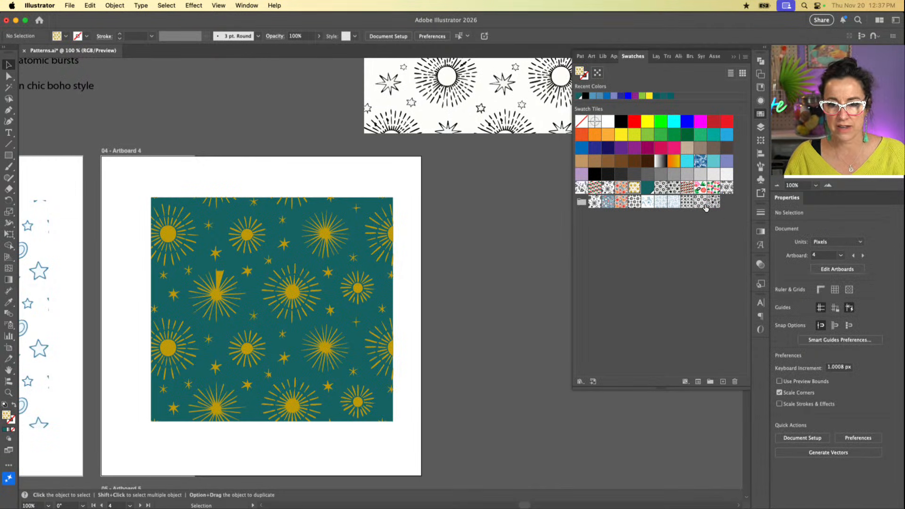
Step: Open Generated Pattern 12 from the swatches for editing
double_click(726, 187)
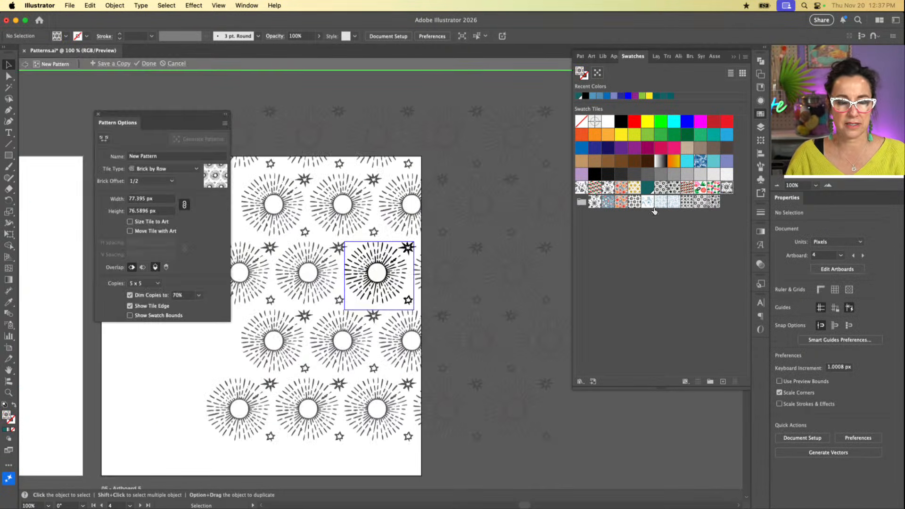
key("Escape")
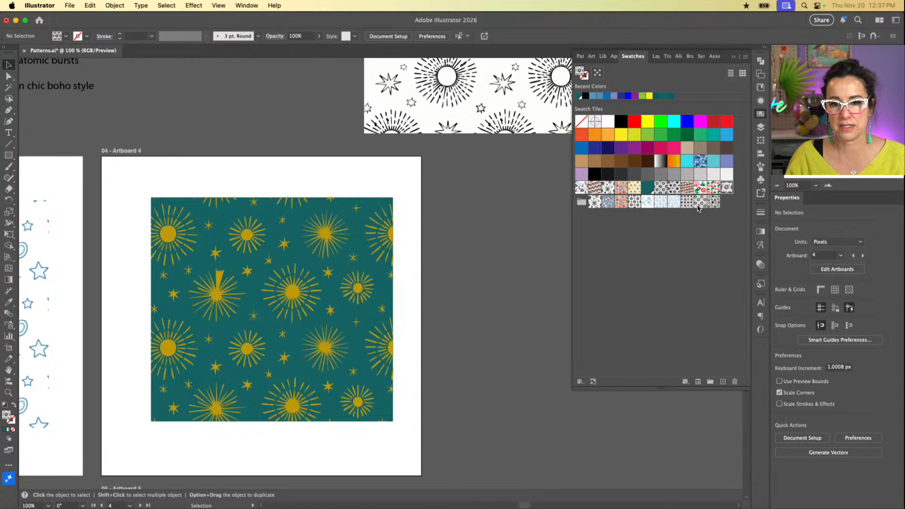
double_click(699, 202)
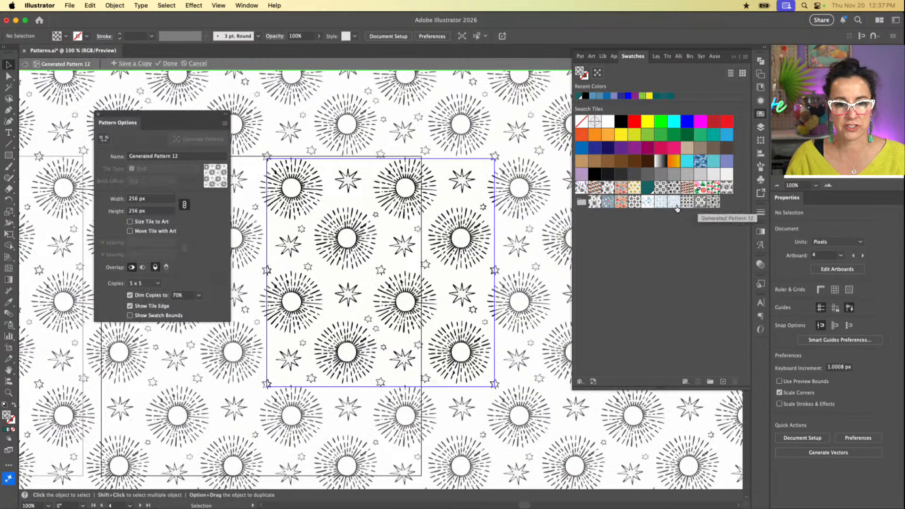
Step: Try a black fill on the pattern tile's background compound path, and restore its white fill
left_click(366, 297)
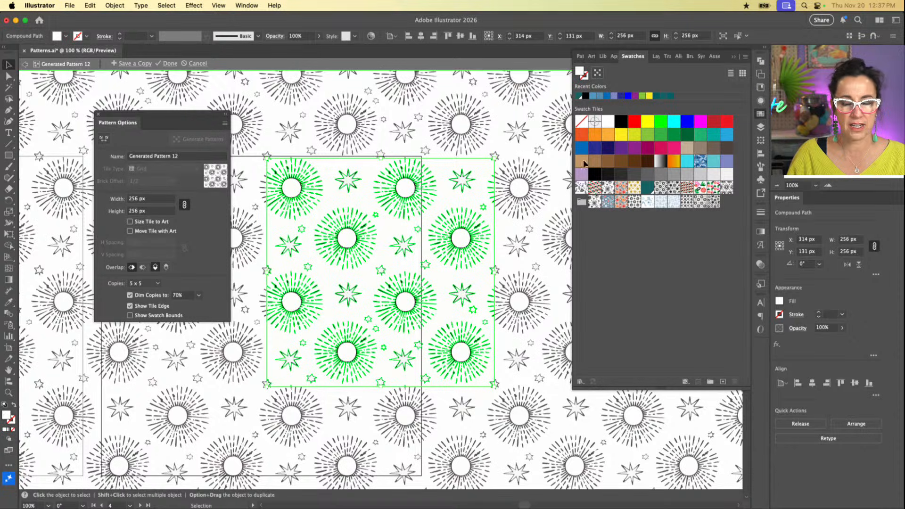
left_click(622, 122)
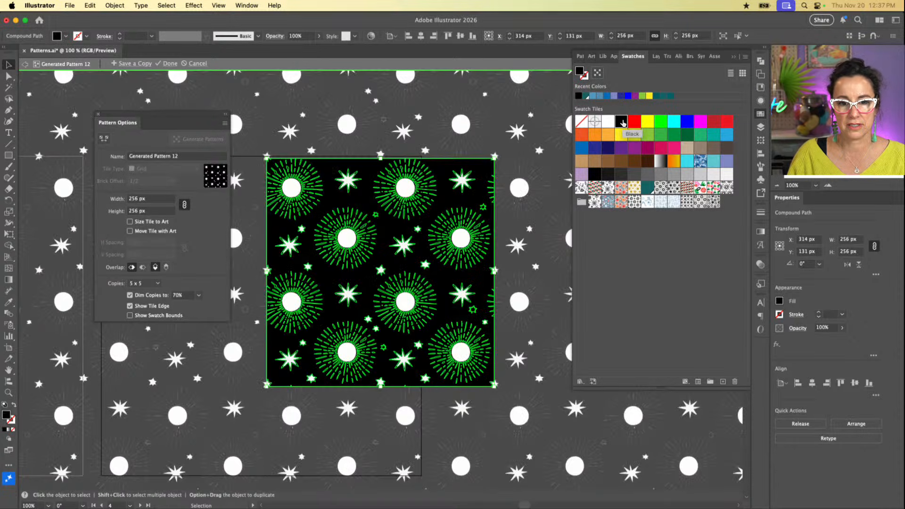
left_click(608, 122)
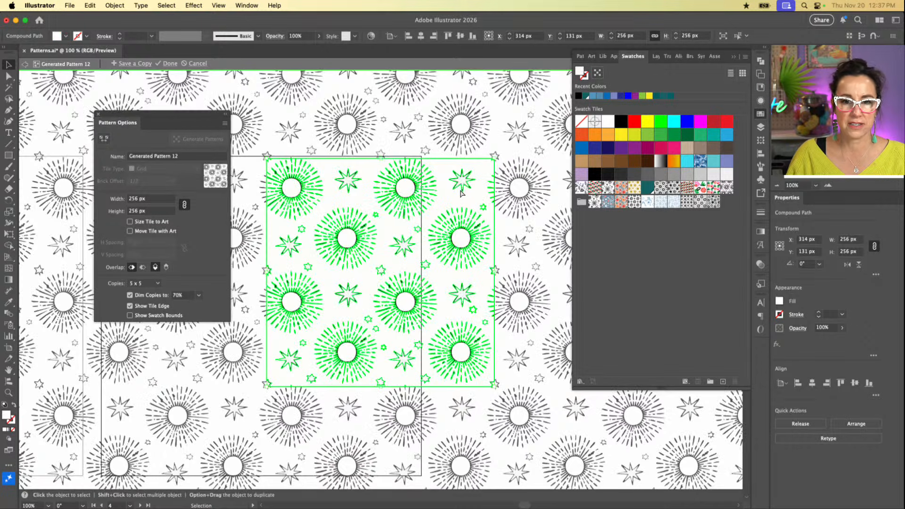
Step: Delete the white background compound path from the Generated Pattern 12 tile
left_click(483, 152)
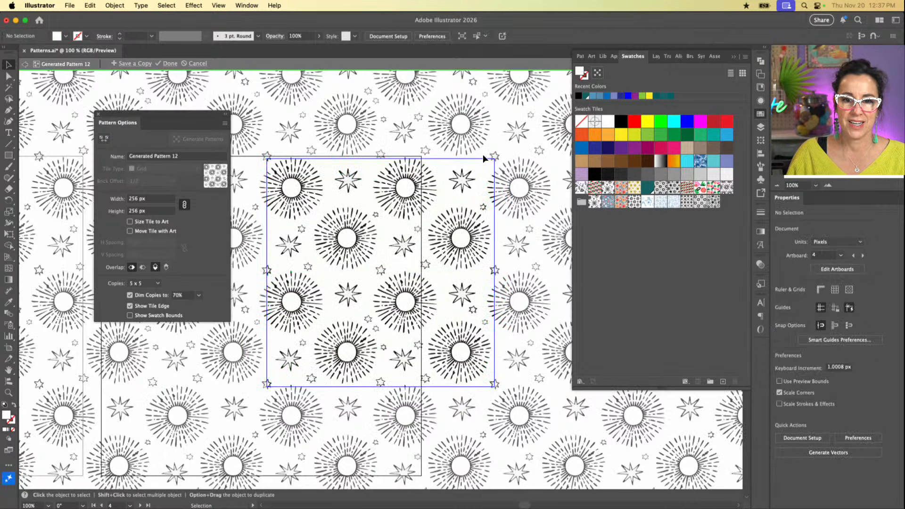
left_click(483, 159)
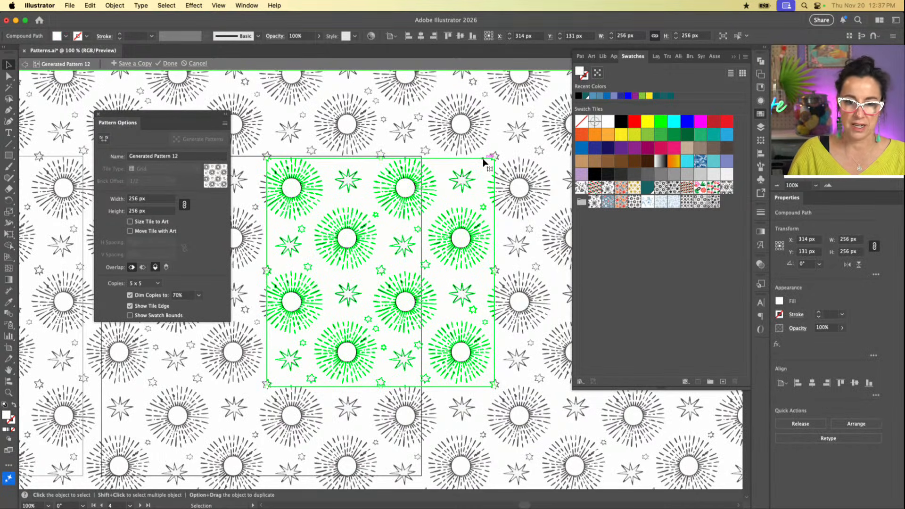
key("Delete")
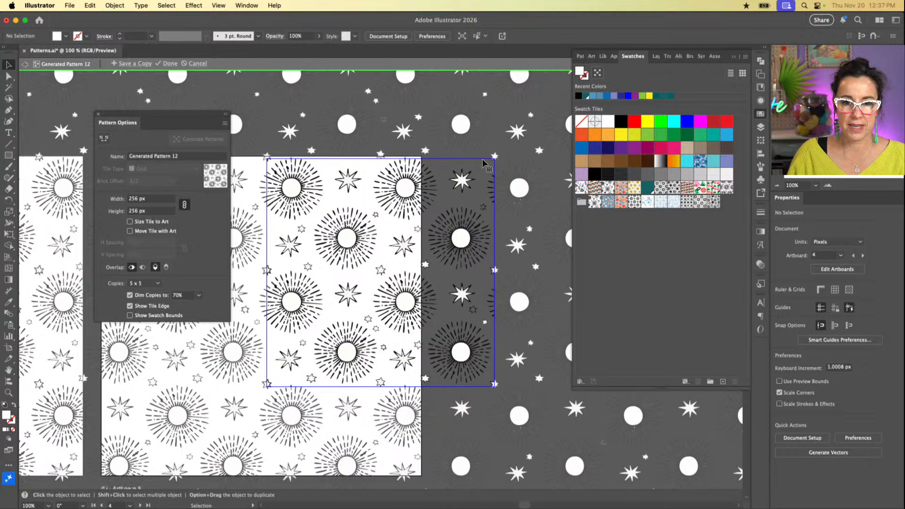
Step: Fill all remaining sunburst and star artwork in the tile with black and finish editing the pattern
key("super+a")
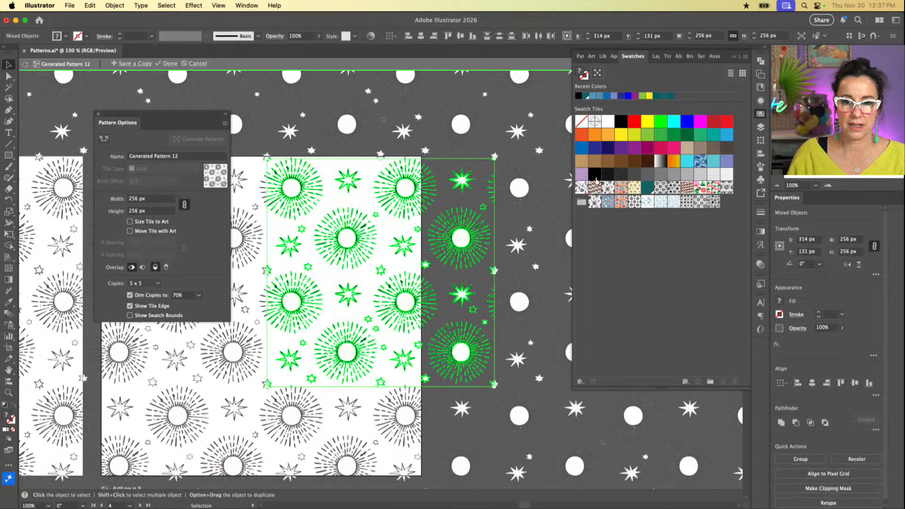
left_click(595, 178)
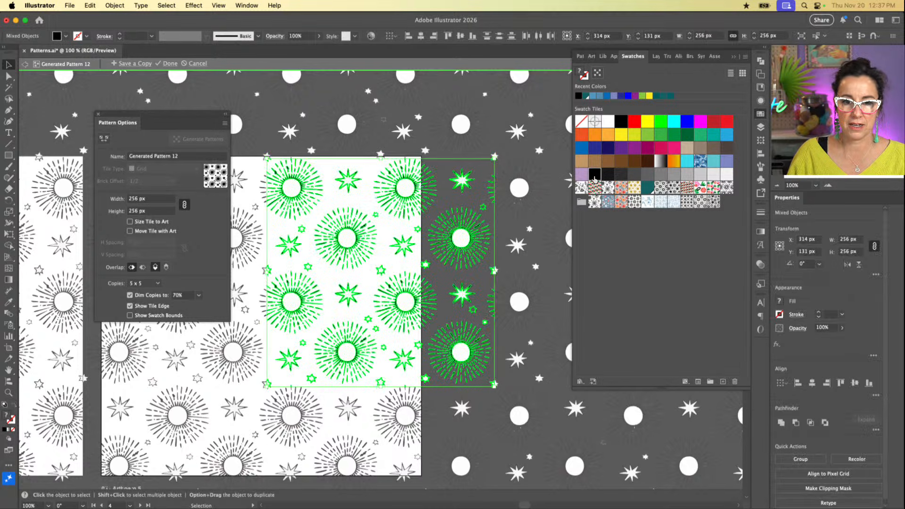
left_click(522, 265)
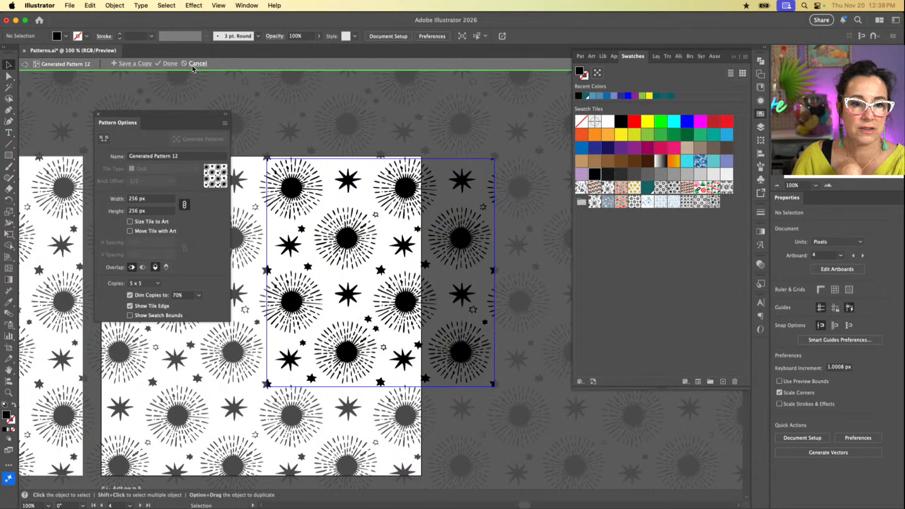
left_click(170, 64)
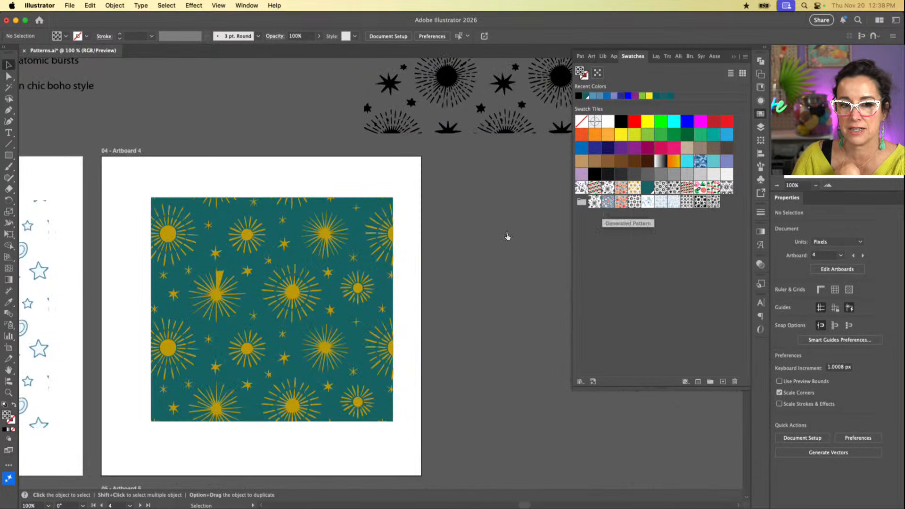
Step: Move the teal and gold patterned rectangle off Artboard 4 onto the empty canvas beside it, leaving the artboard clear
scroll(411, 263, "down", 10)
scroll(411, 263, "left", 3)
scroll(411, 263, "up", 6)
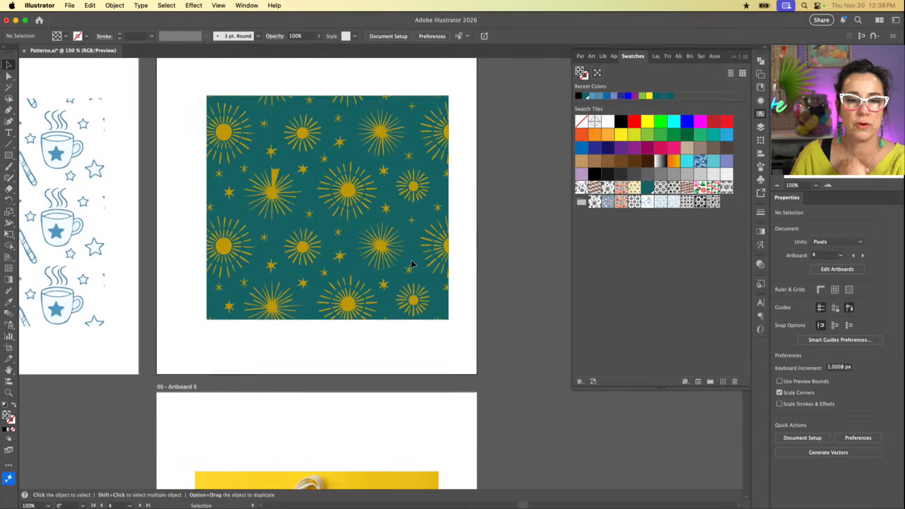
scroll(411, 260, "right", 1)
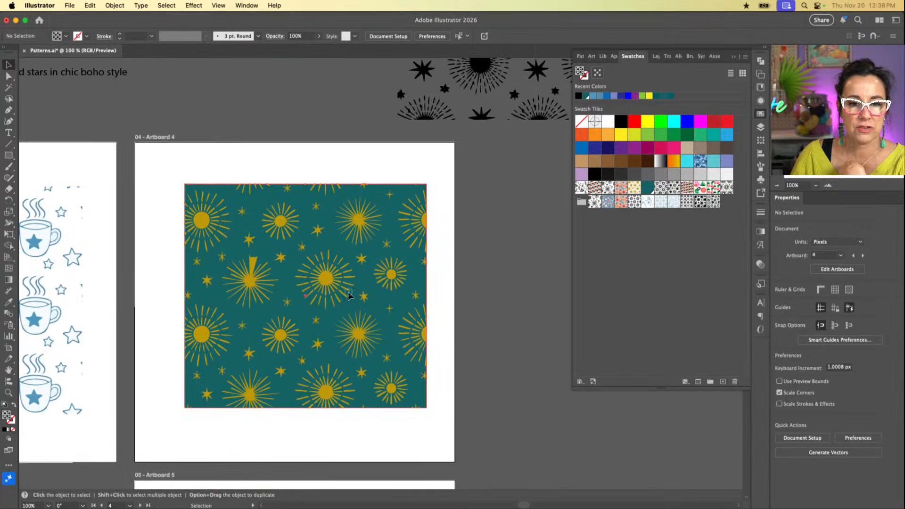
left_click(350, 292)
left_click_drag(297, 257, 603, 298)
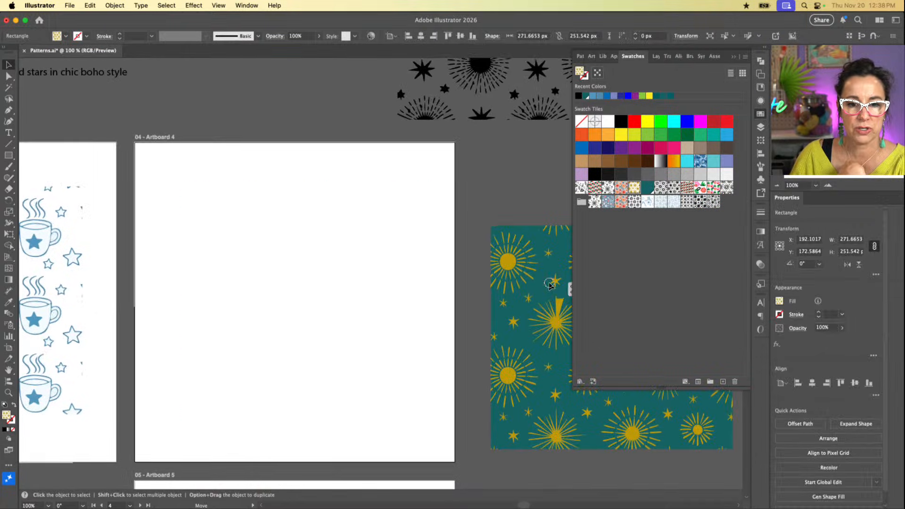
left_click(281, 287)
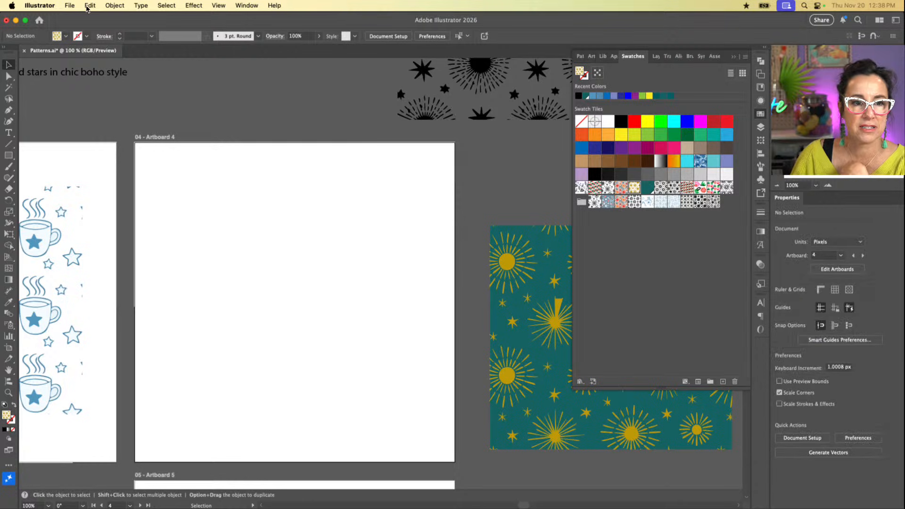
Step: Open Generate Patterns and change the prompt to "simple line art illustrations of snowflakes"
left_click(115, 6)
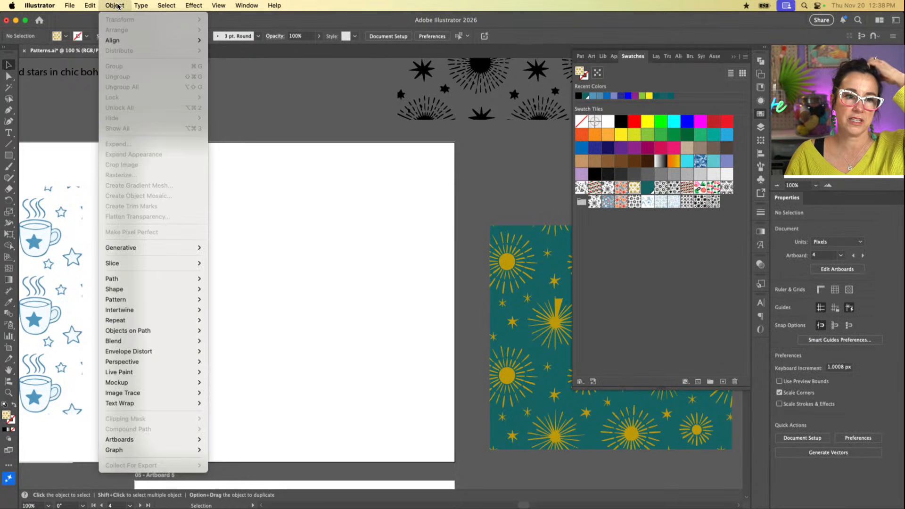
mouse_move(132, 302)
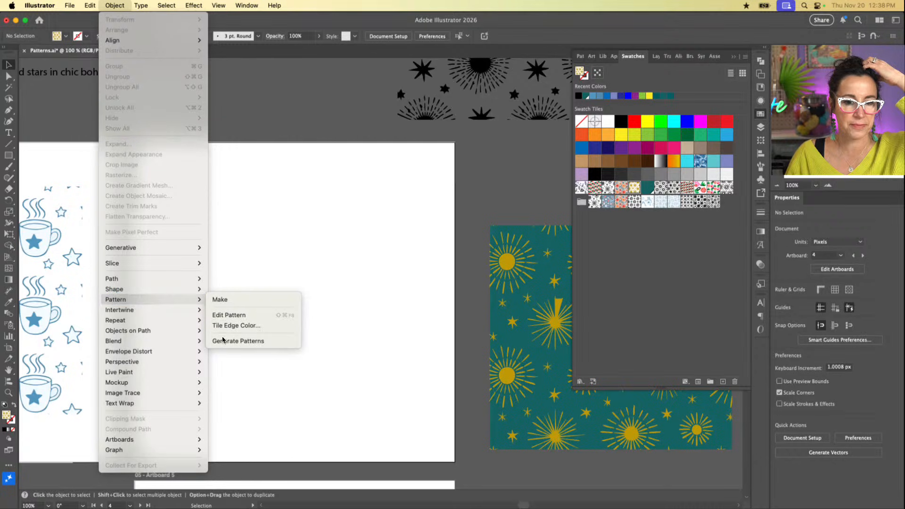
left_click(238, 341)
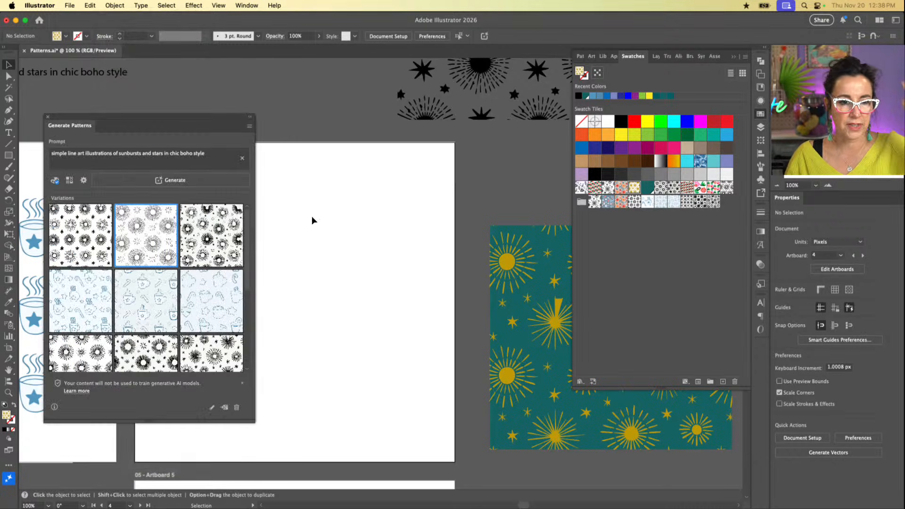
left_click(221, 148)
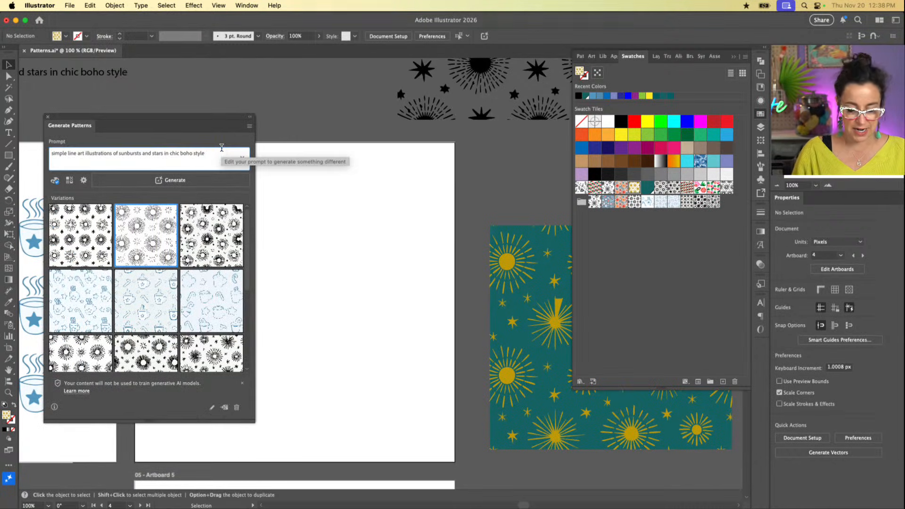
left_click_drag(217, 156, 118, 155)
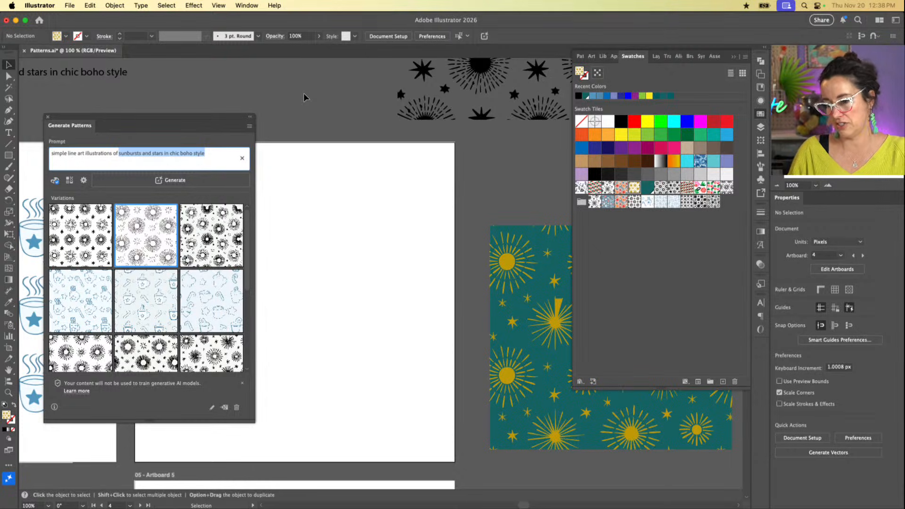
type("snowflake")
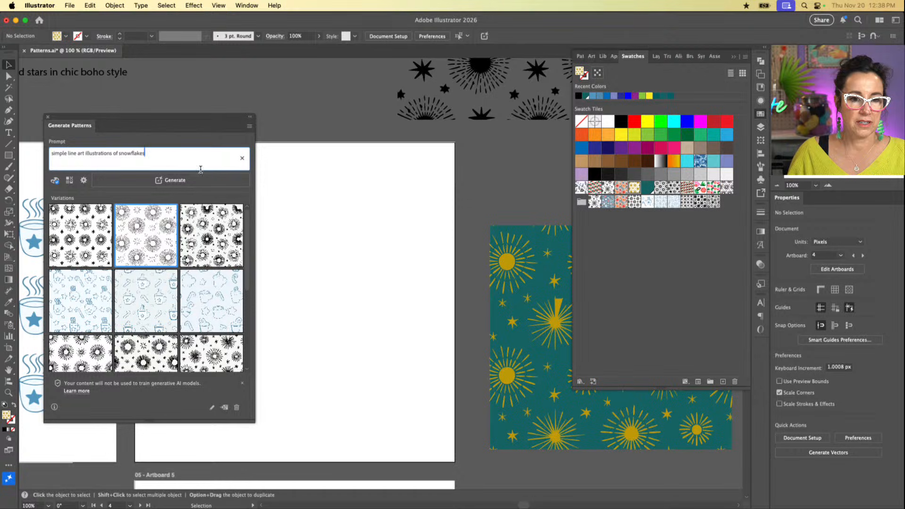
Step: Keep the Black and white color preset for the snowflake pattern and check the density setting
left_click(56, 181)
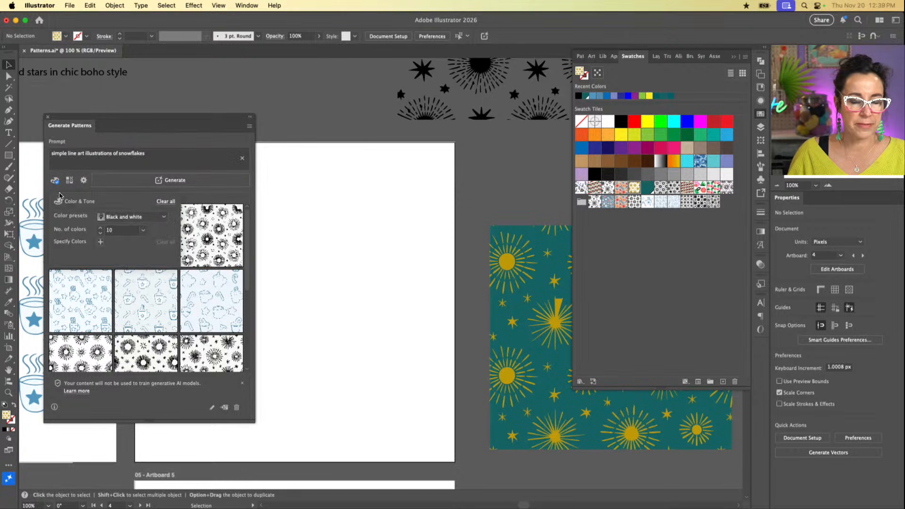
left_click(164, 218)
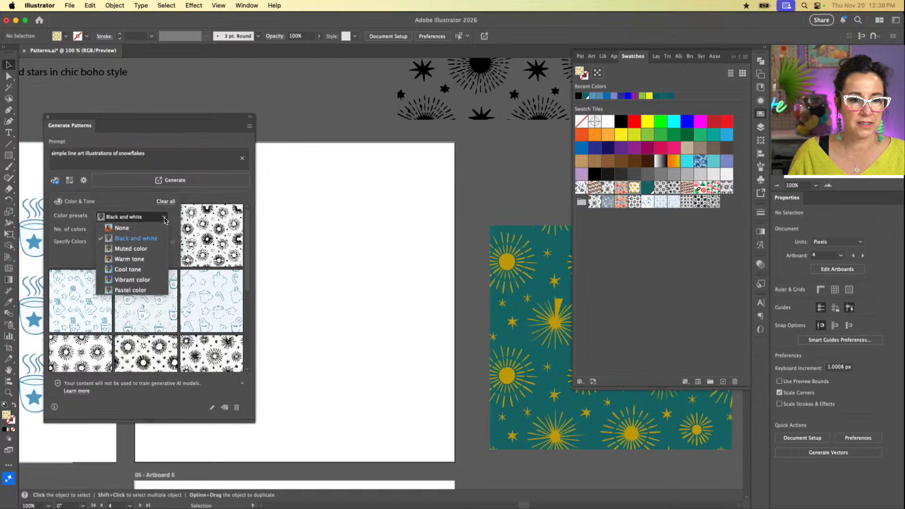
left_click(157, 238)
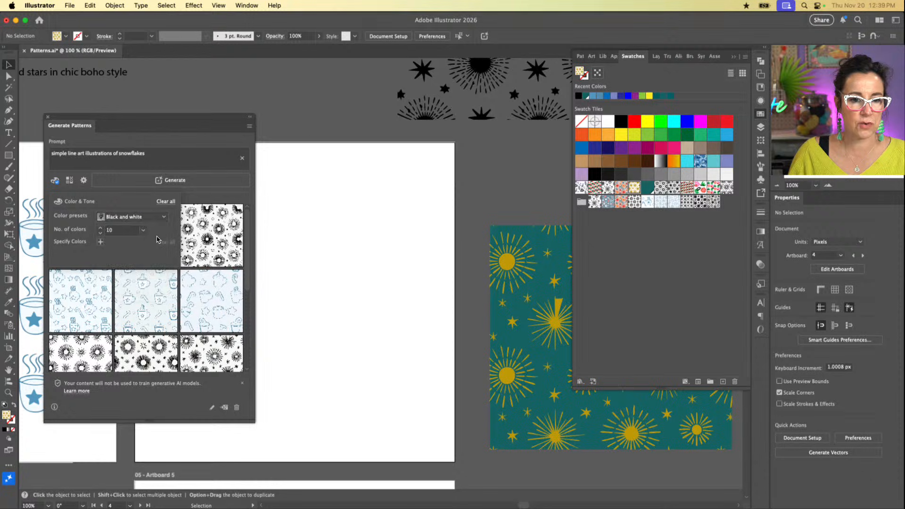
left_click(82, 182)
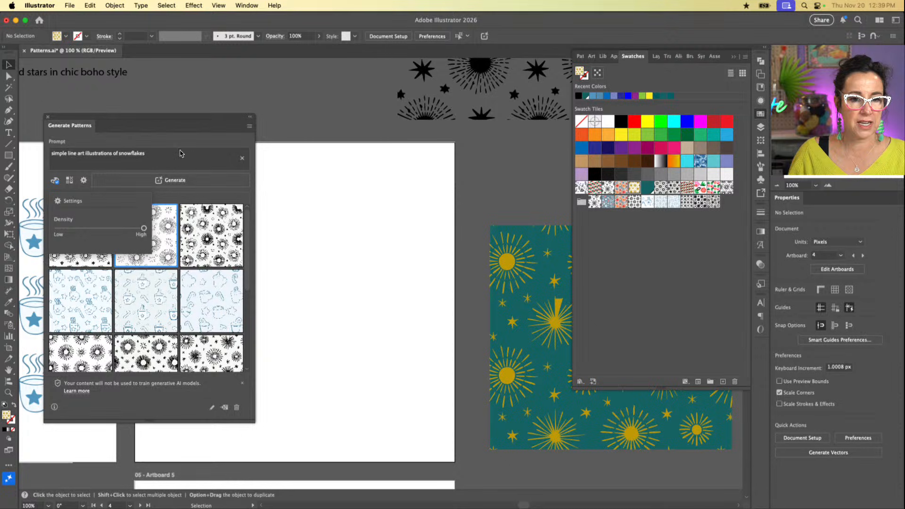
left_click(179, 126)
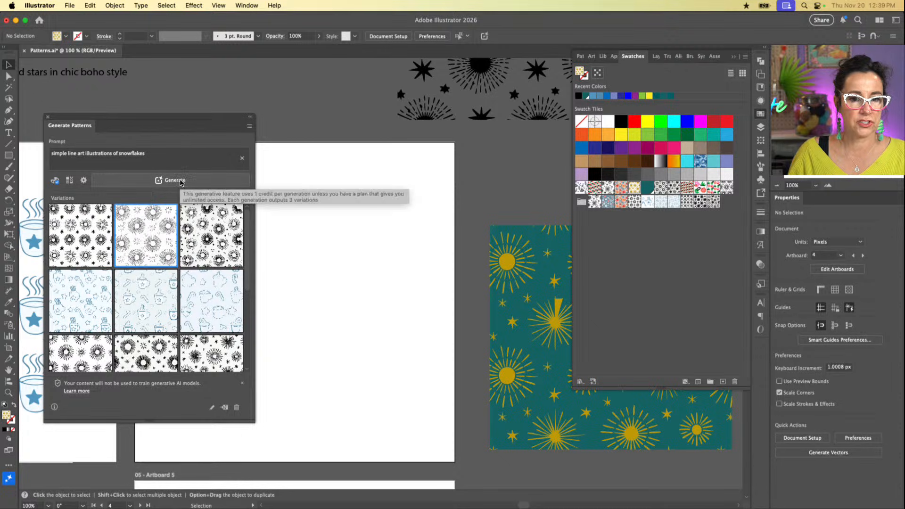
Step: Generate the snowflake pattern variations from the current prompt
left_click(180, 180)
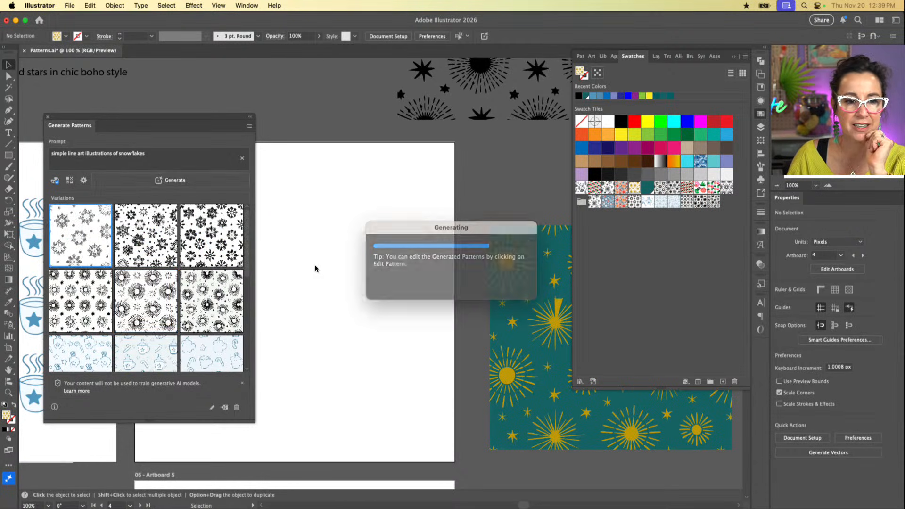
scroll(316, 268, "left", 4)
scroll(315, 269, "left", 3)
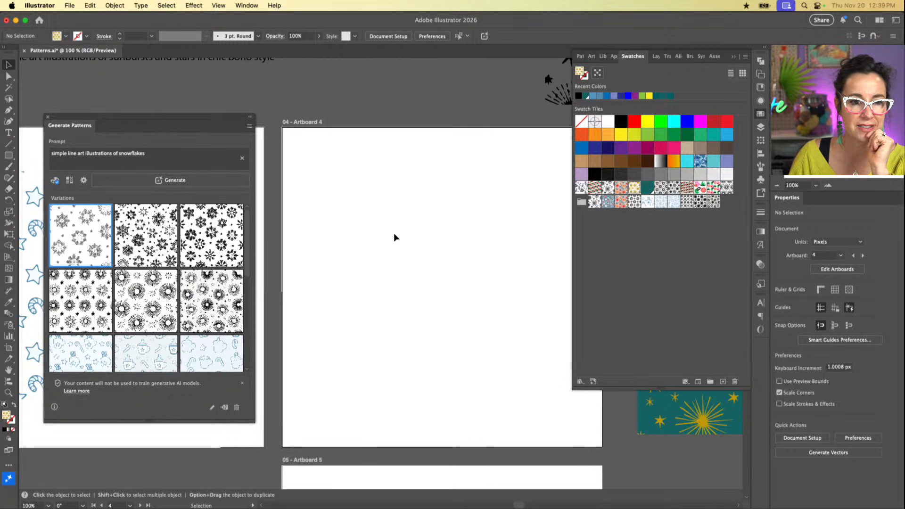
Step: Compare the second and third snowflake variations and open the second one for pattern editing
left_click(153, 241)
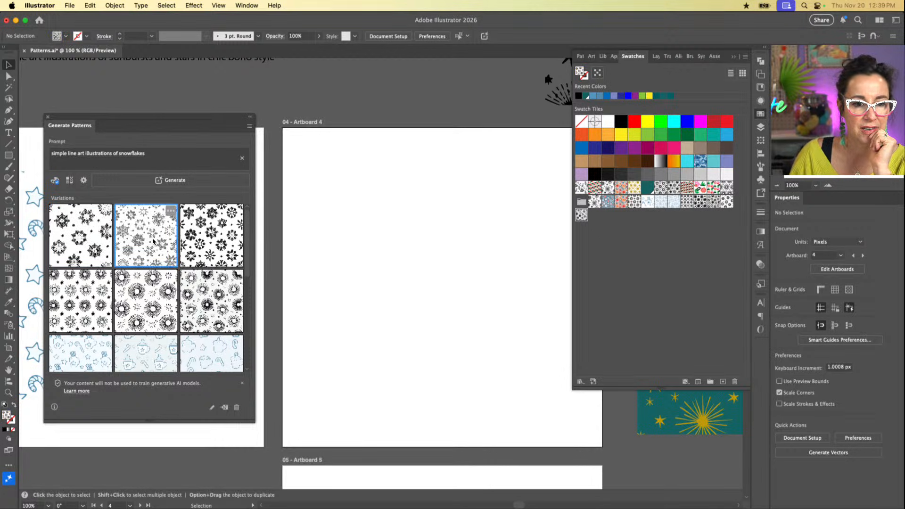
left_click(211, 244)
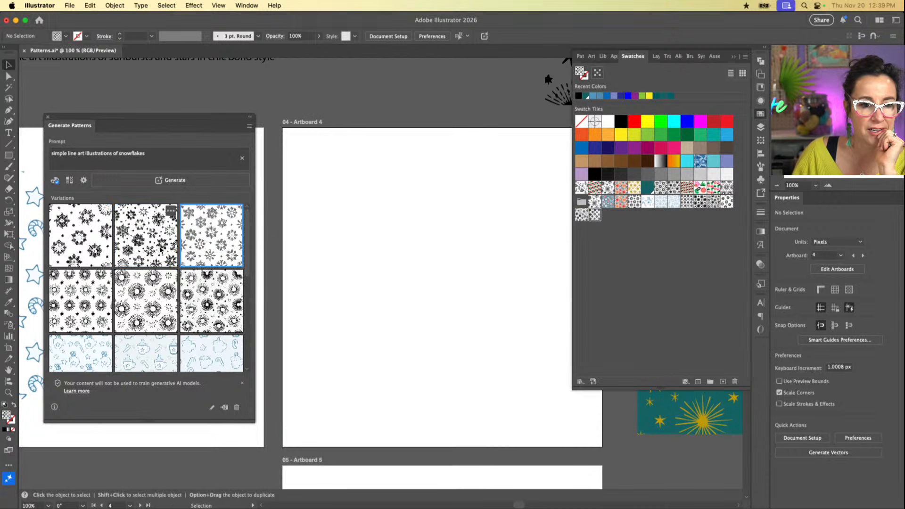
left_click(144, 242)
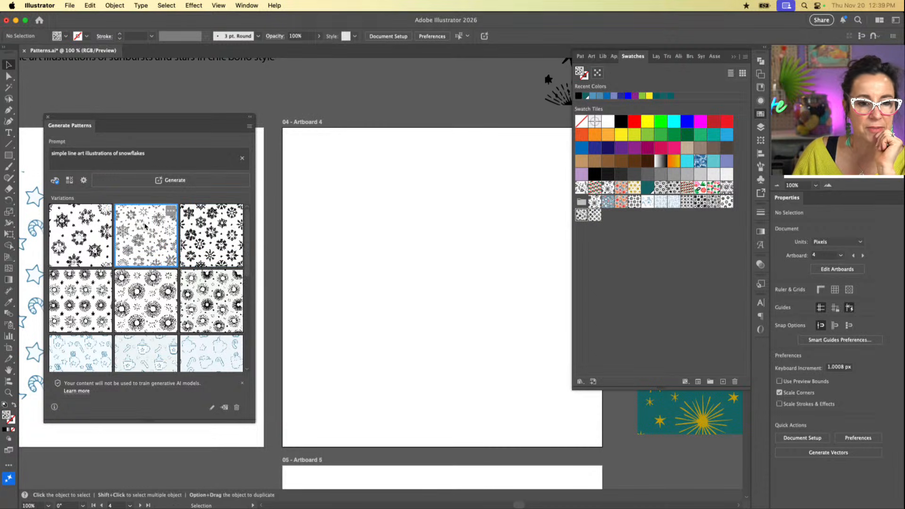
left_click(172, 213)
left_click(190, 244)
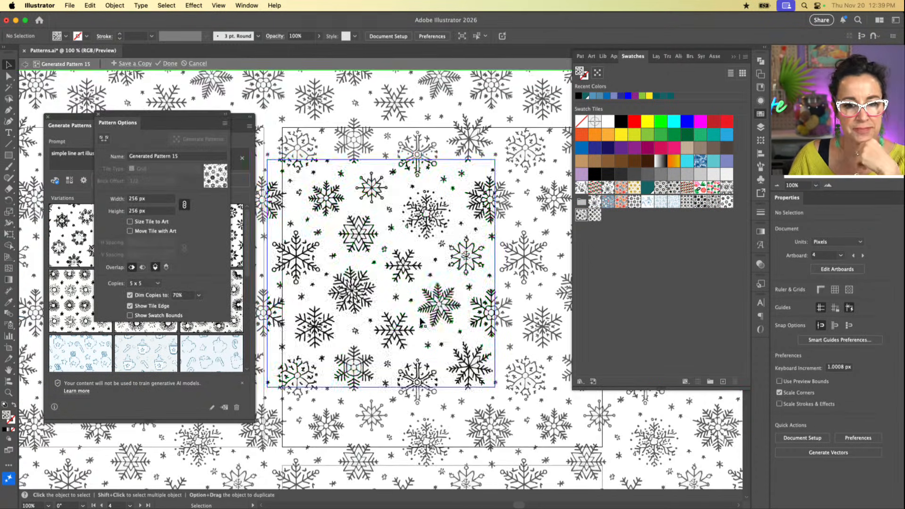
Step: Try filling all artwork in the snowflake tile with blue (R=0 G=113 B=188), undo it and deselect everything
left_click(423, 186)
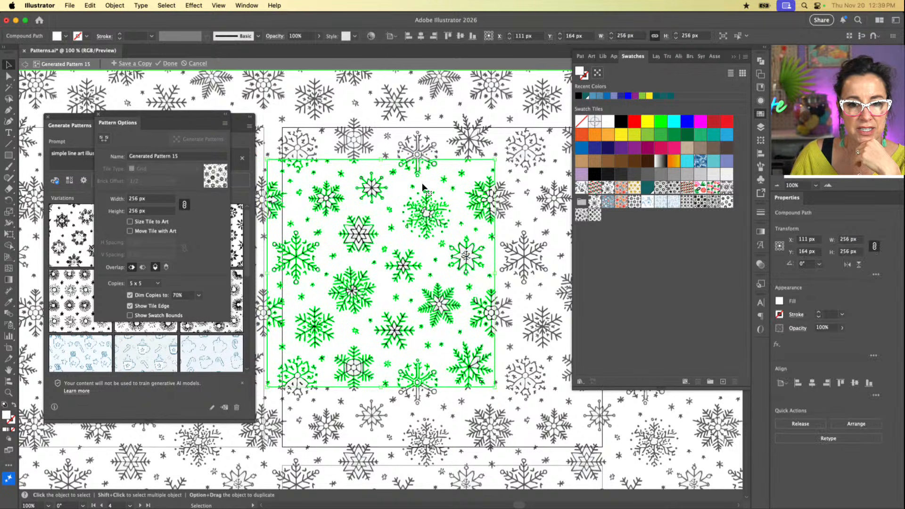
key("super+a")
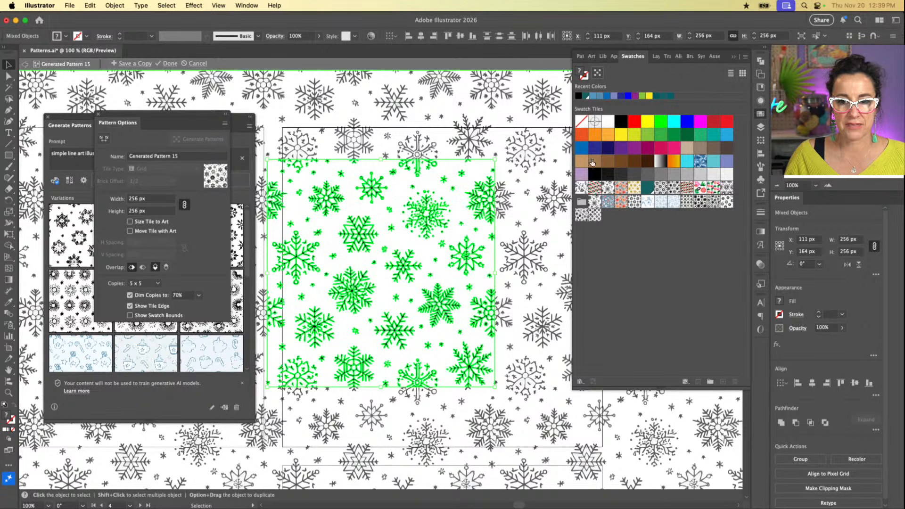
left_click(582, 149)
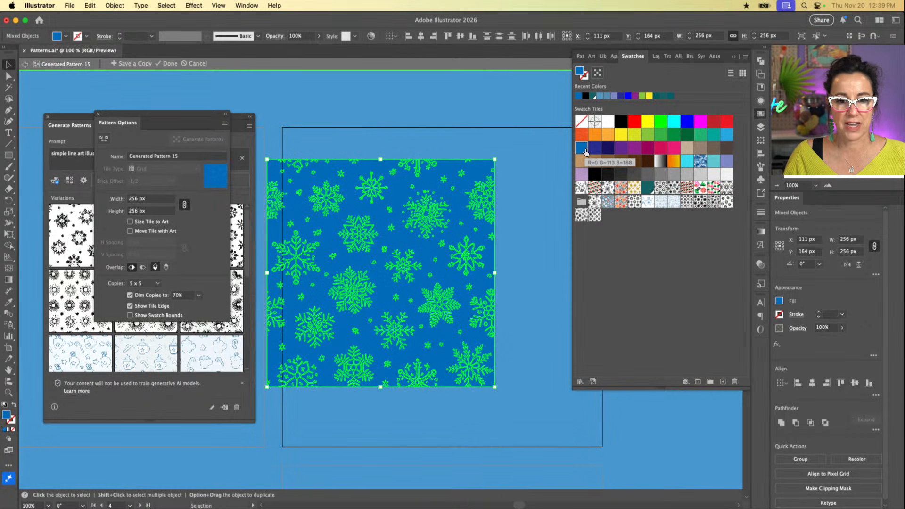
key("super+z")
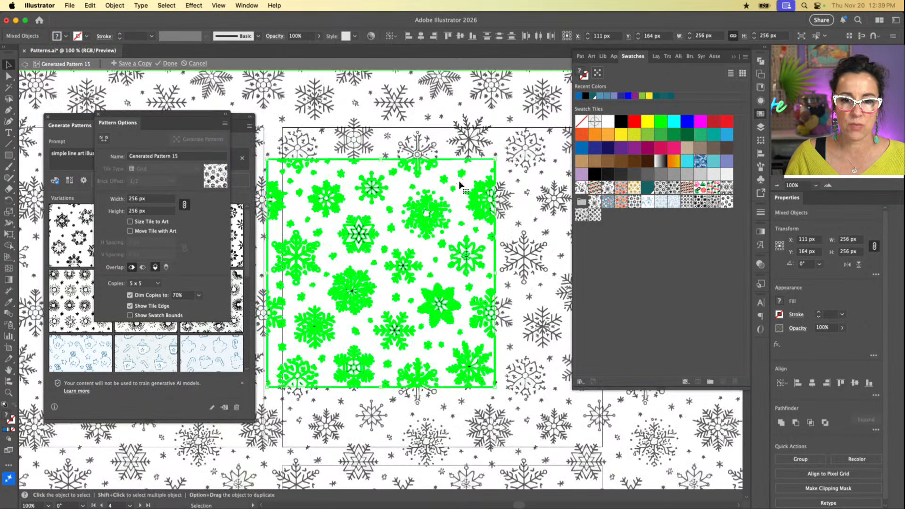
left_click(511, 166)
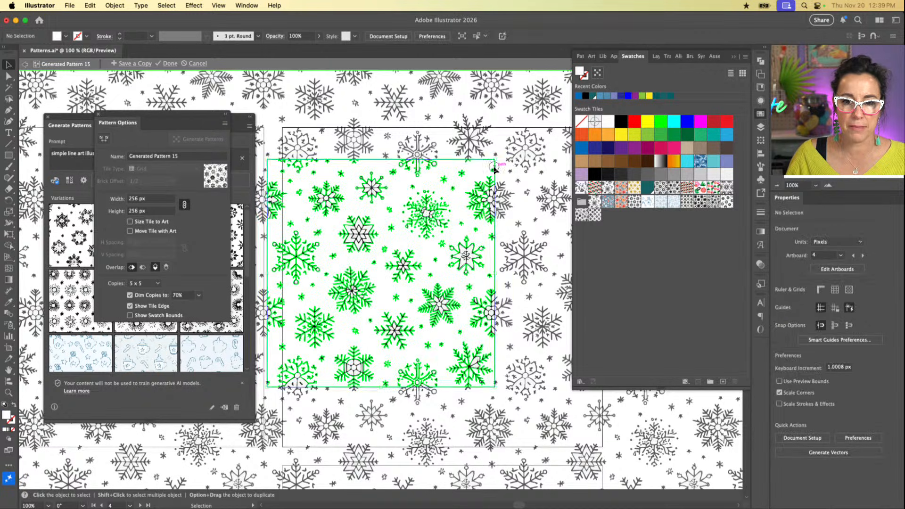
Step: Delete the white background compound path from the snowflake tile and check the remaining artwork
left_click(495, 169)
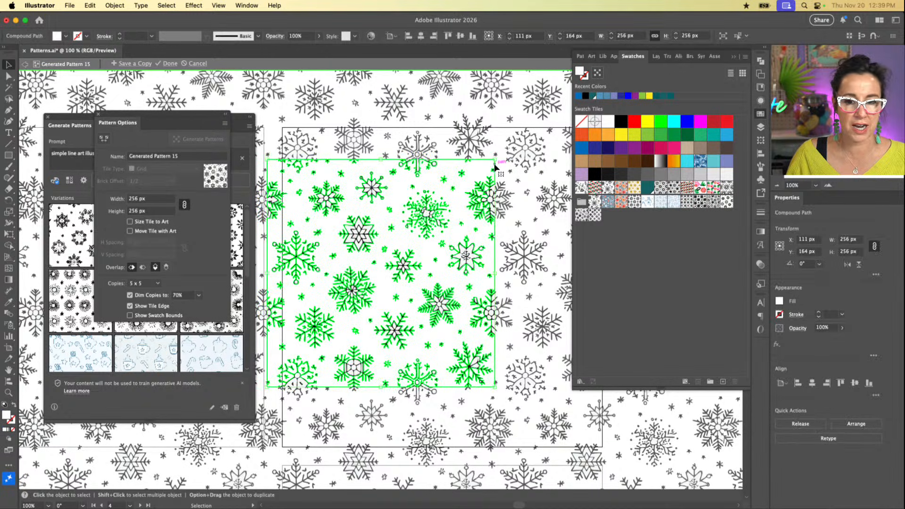
key("Delete")
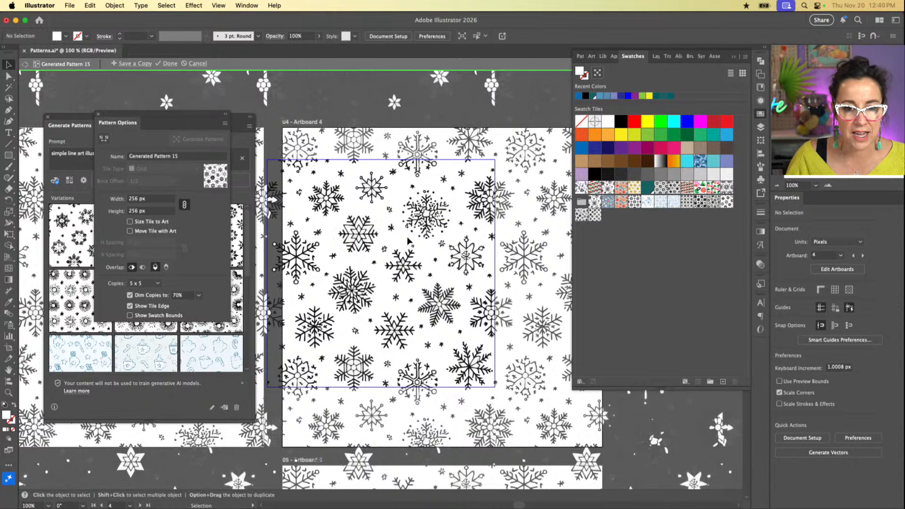
key("super+a")
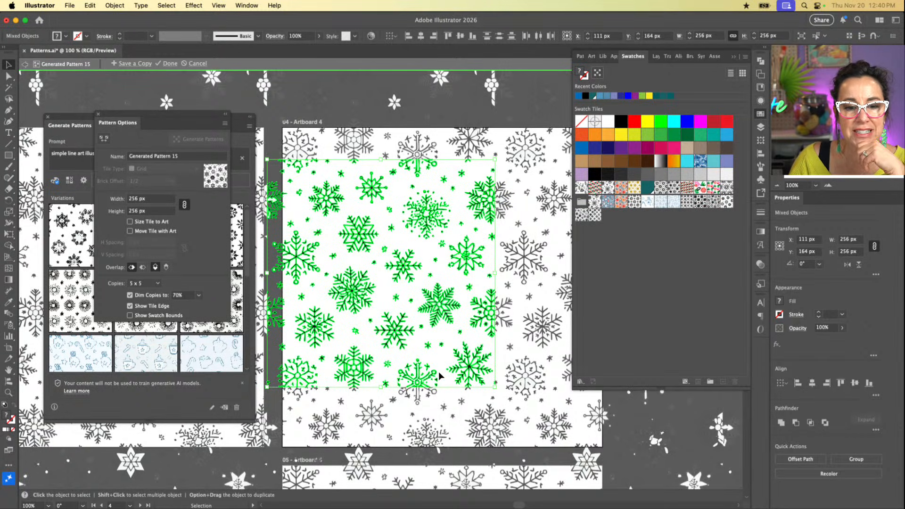
left_click(427, 395)
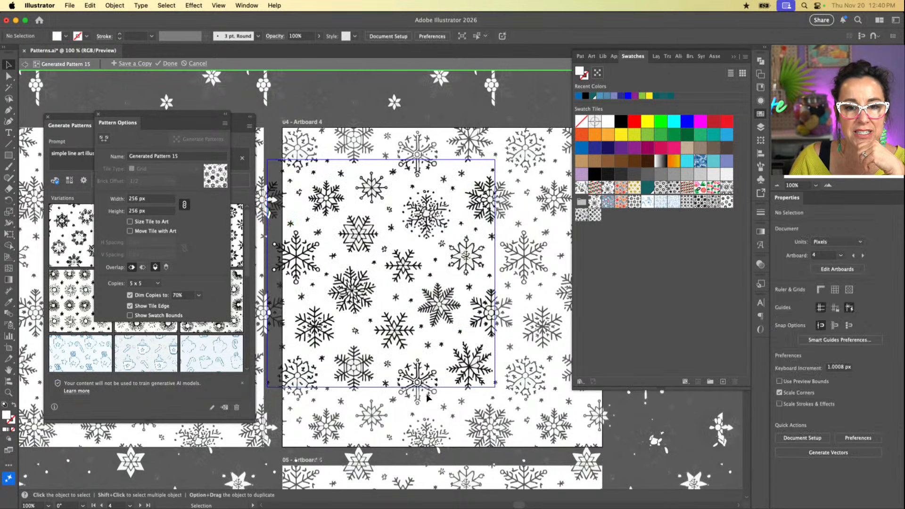
Step: Examine how the snowflake cut by the tile's bottom edge continues at its top edge
left_click(430, 374)
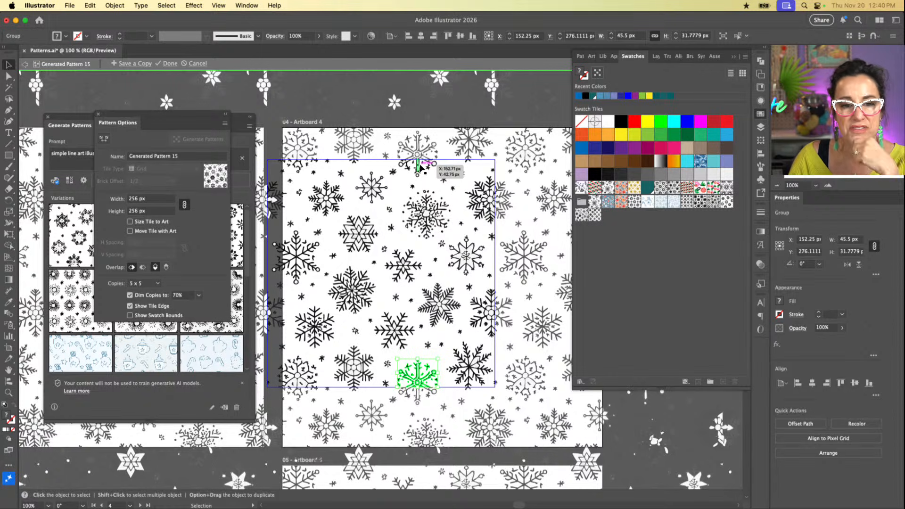
scroll(358, 282, "left", 3)
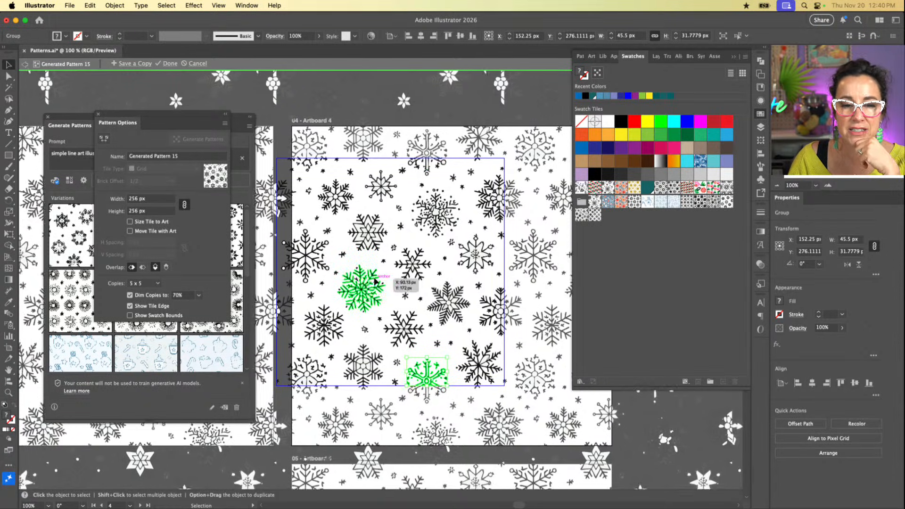
scroll(375, 281, "left", 1)
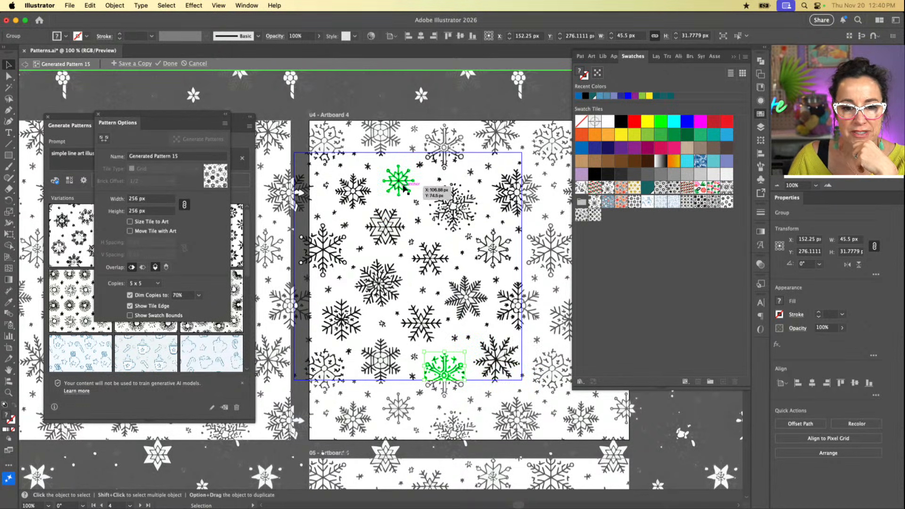
left_click(470, 328)
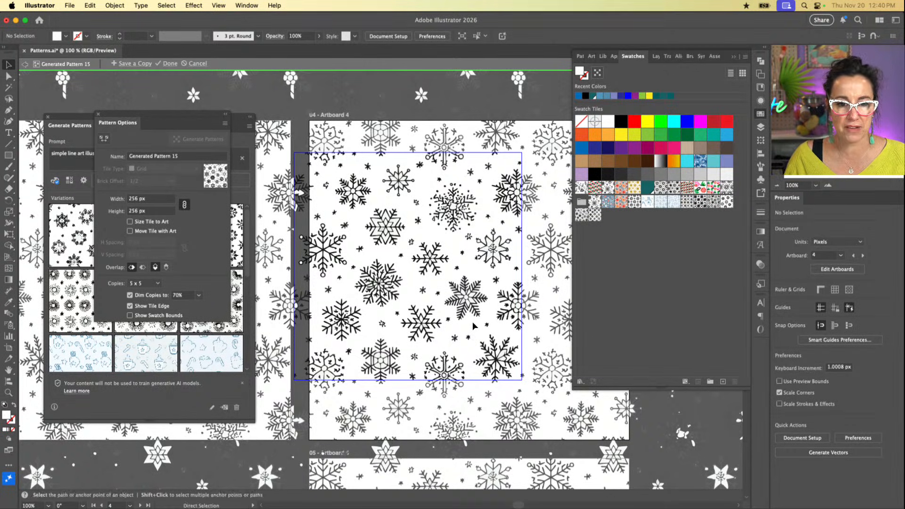
Step: Try filling all remaining snowflake artwork in the tile with black, undo the fill and deselect everything
key("super+a")
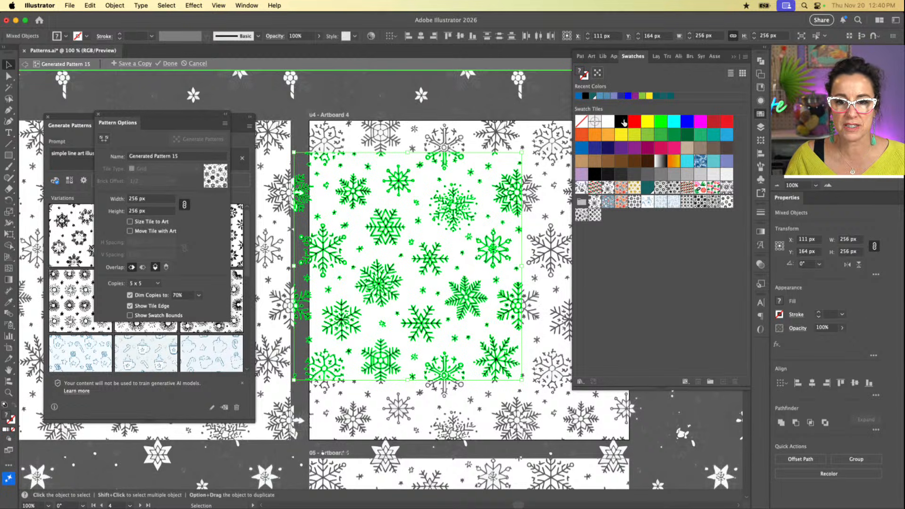
left_click(622, 121)
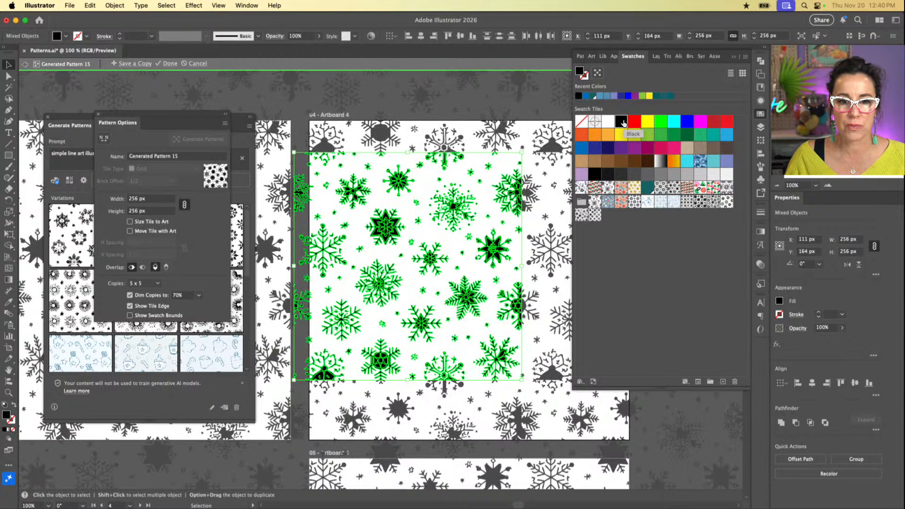
key("super+z")
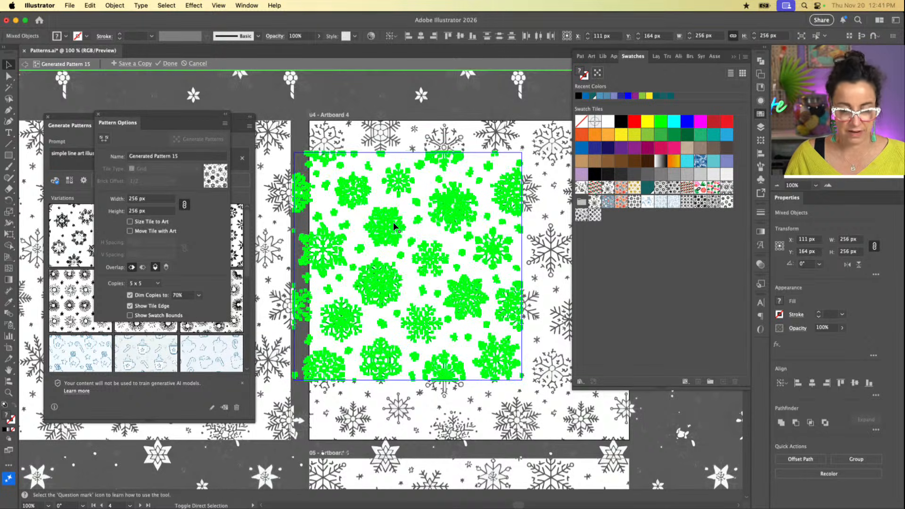
key("super+shift+a")
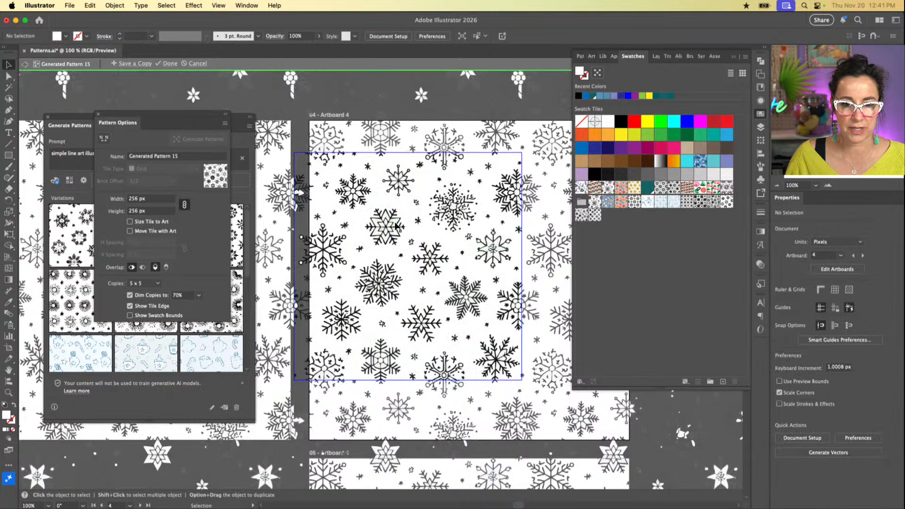
Step: Select every shape with the same fill color as the white piece inside a snowflake and set their fill to None
left_click(396, 227)
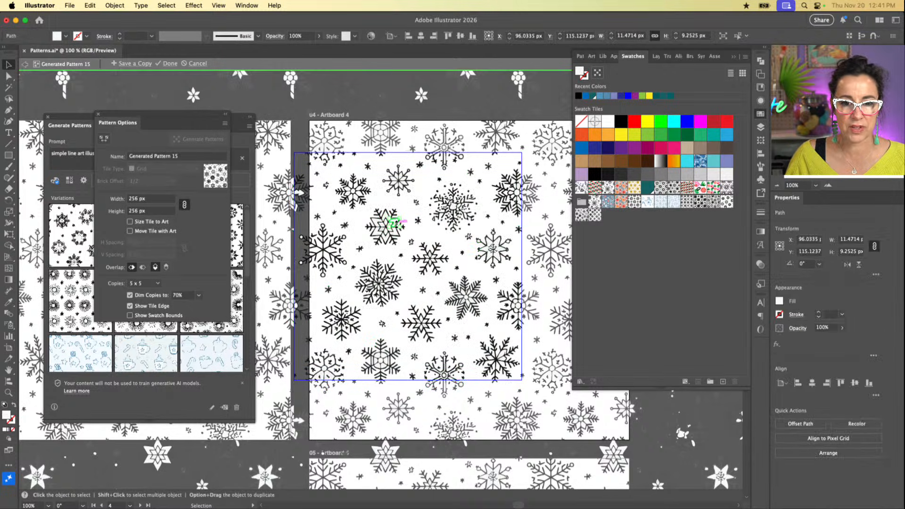
scroll(398, 228, "up", 5)
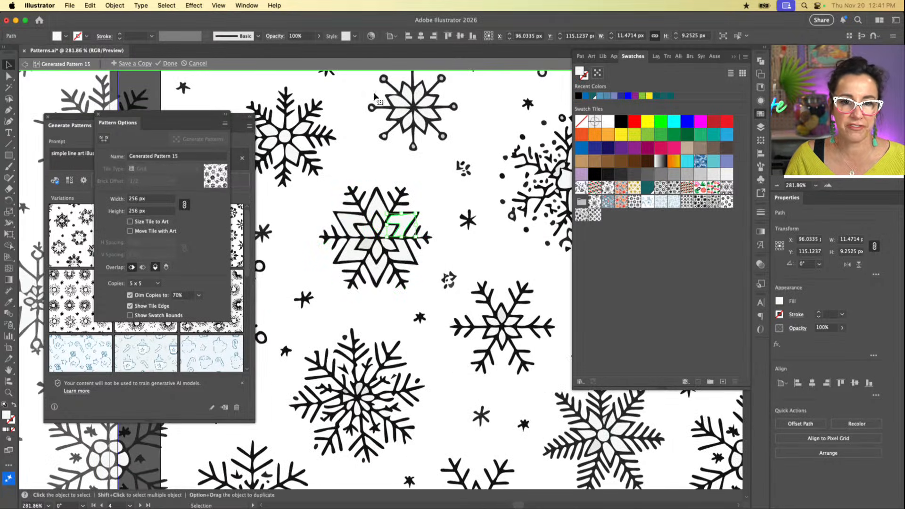
left_click(167, 6)
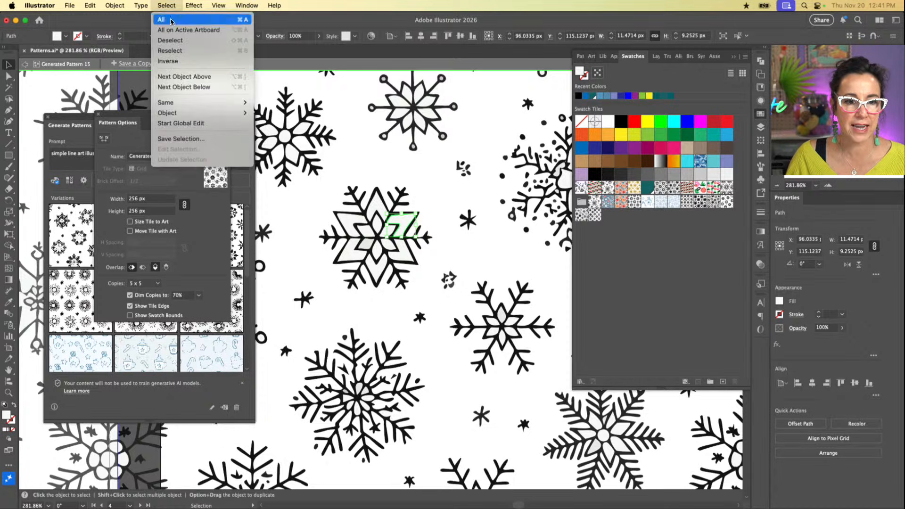
mouse_move(183, 108)
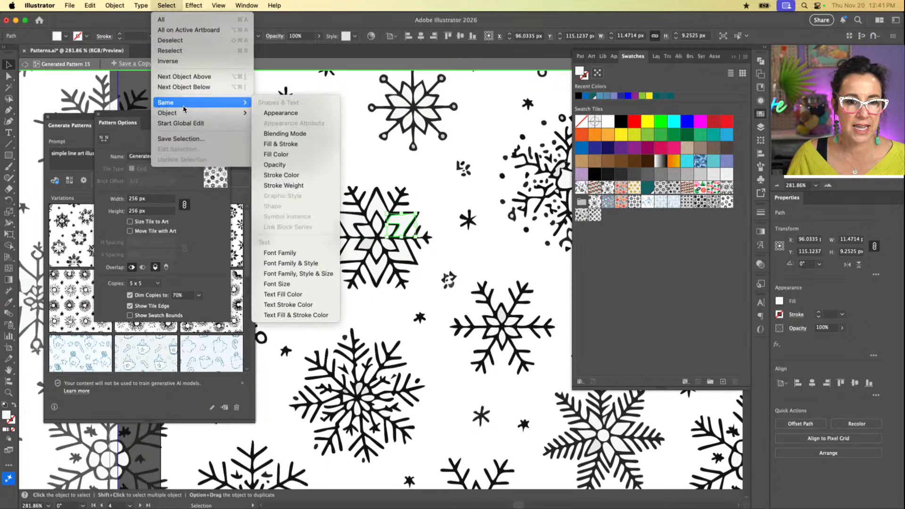
left_click(282, 156)
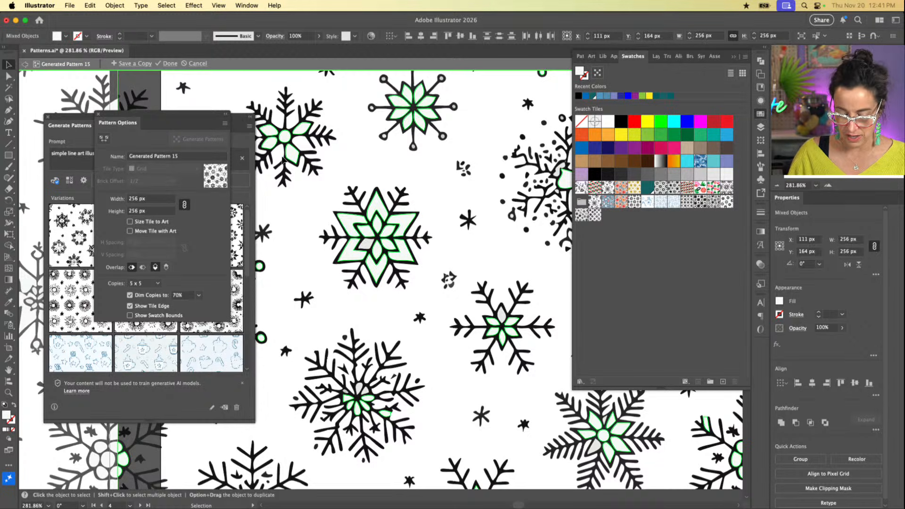
key("slash")
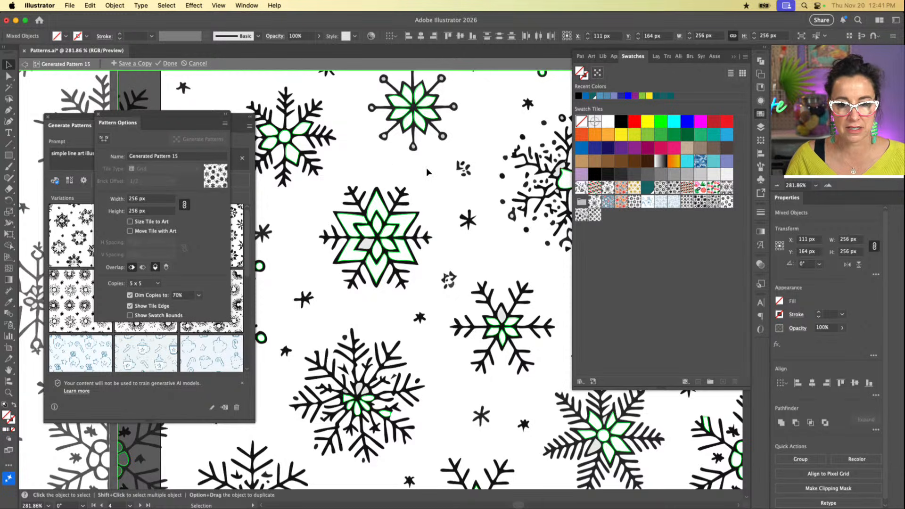
scroll(431, 170, "up", 1)
scroll(432, 171, "down", 4)
scroll(432, 174, "left", 3)
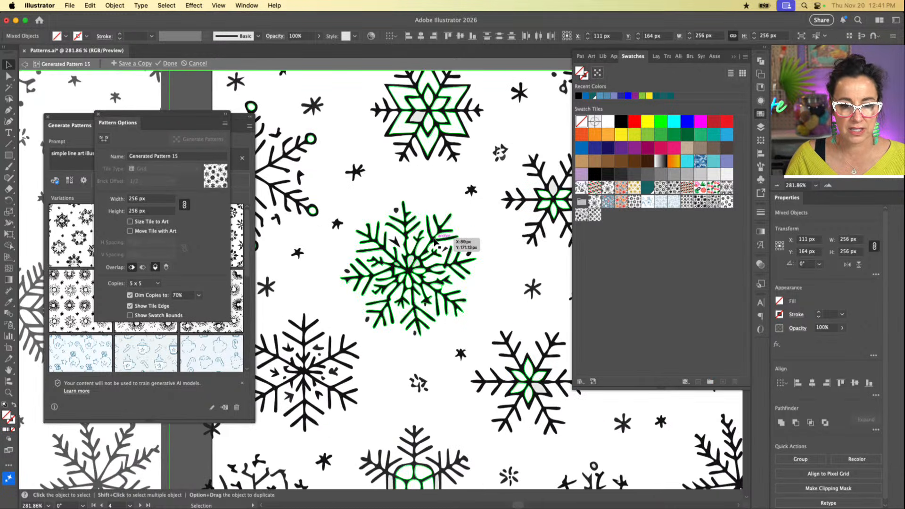
scroll(434, 242, "left", 3)
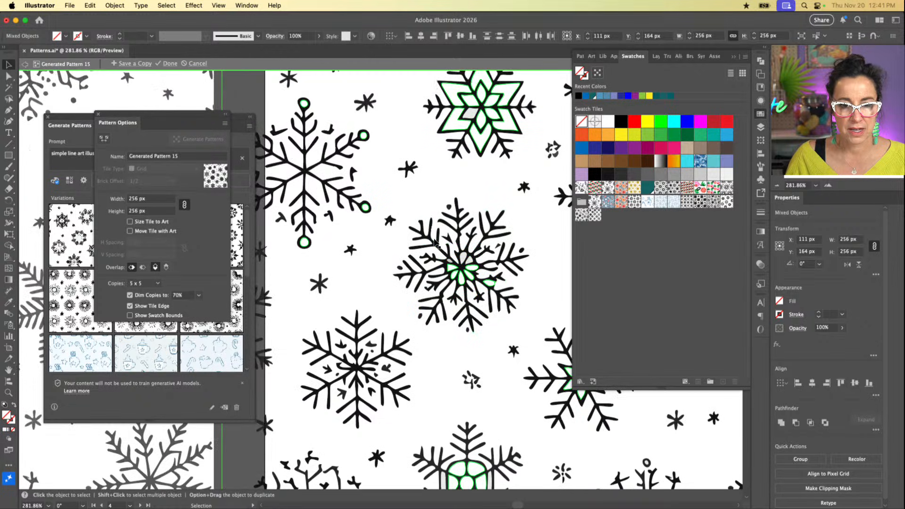
left_click(366, 241)
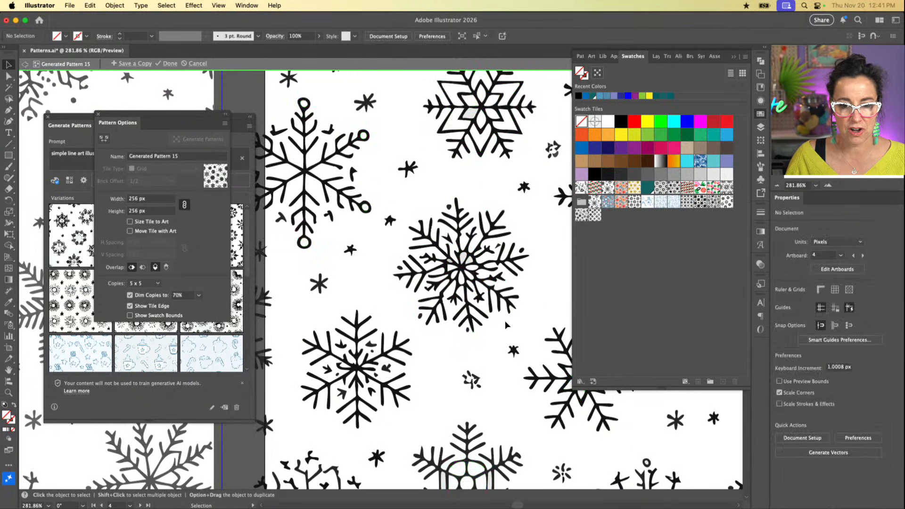
Step: Select every shape with the same fill color as the light gray petal in the snowflake's center and set their fill to None
key("z")
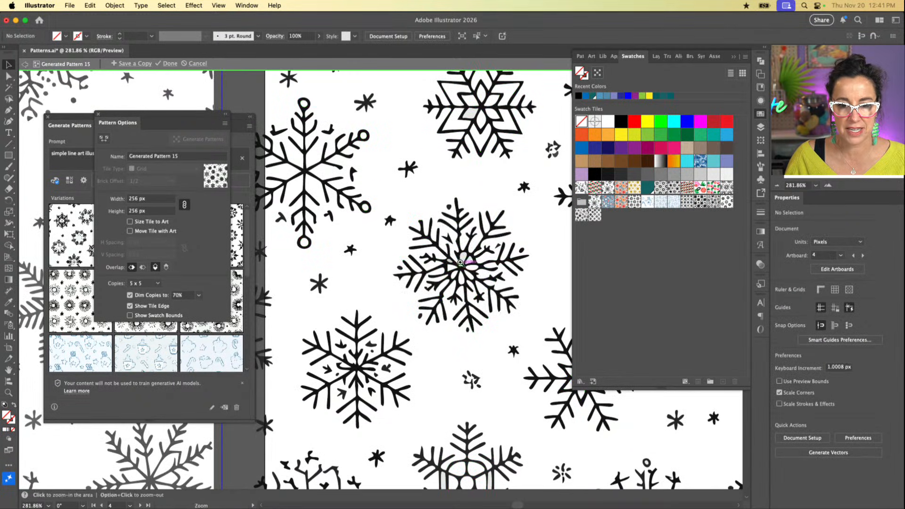
left_click_drag(471, 266, 606, 346)
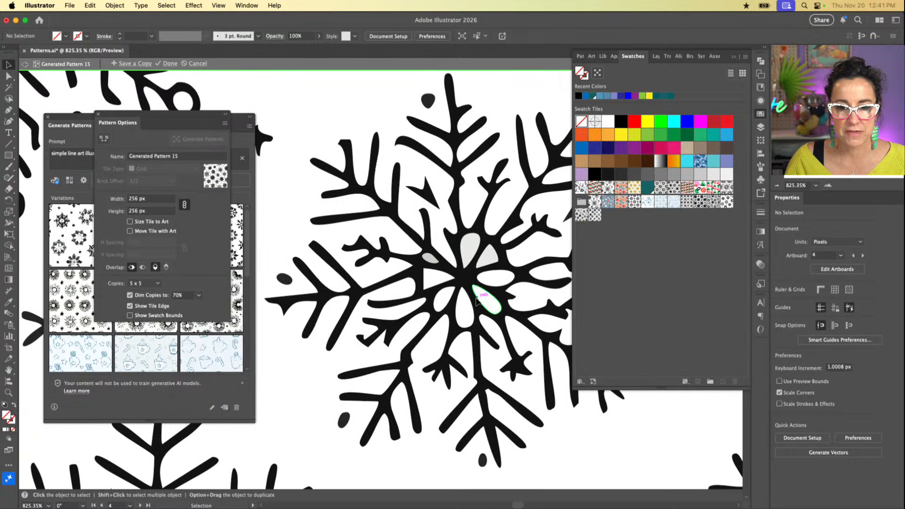
left_click(466, 247)
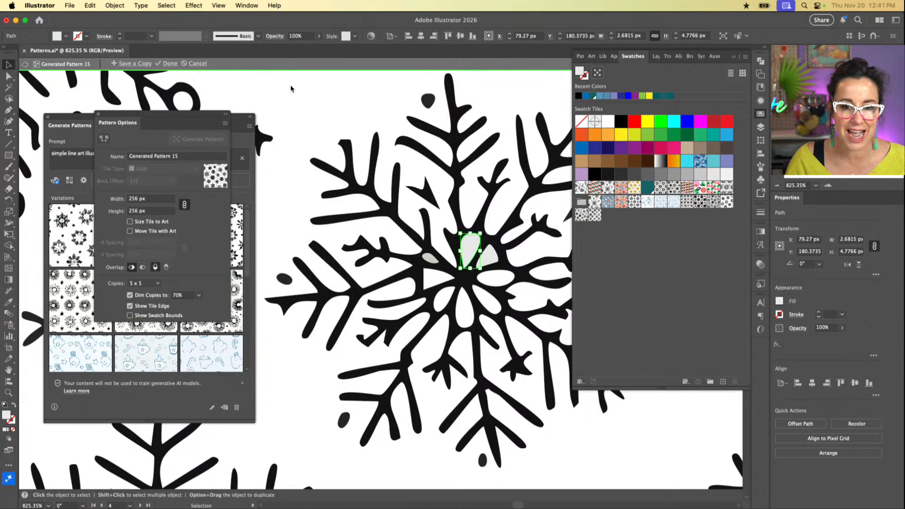
left_click(171, 5)
mouse_move(197, 102)
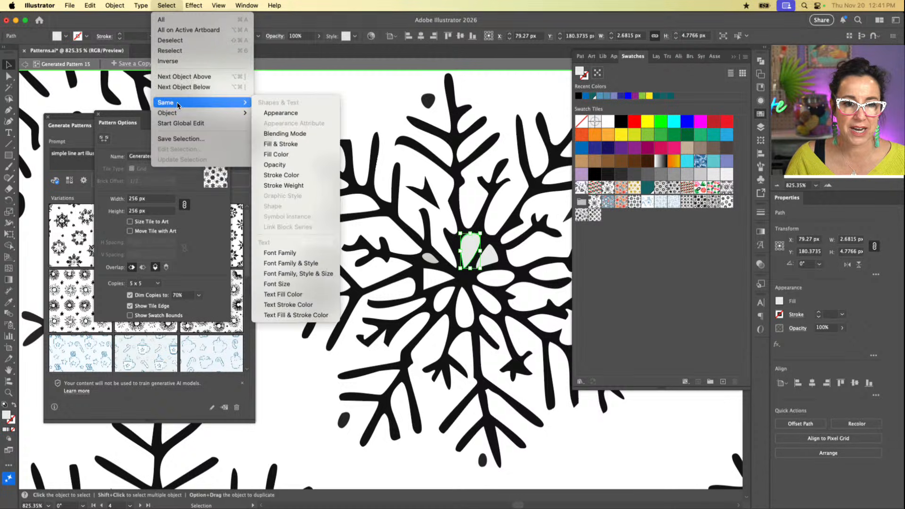
left_click(300, 154)
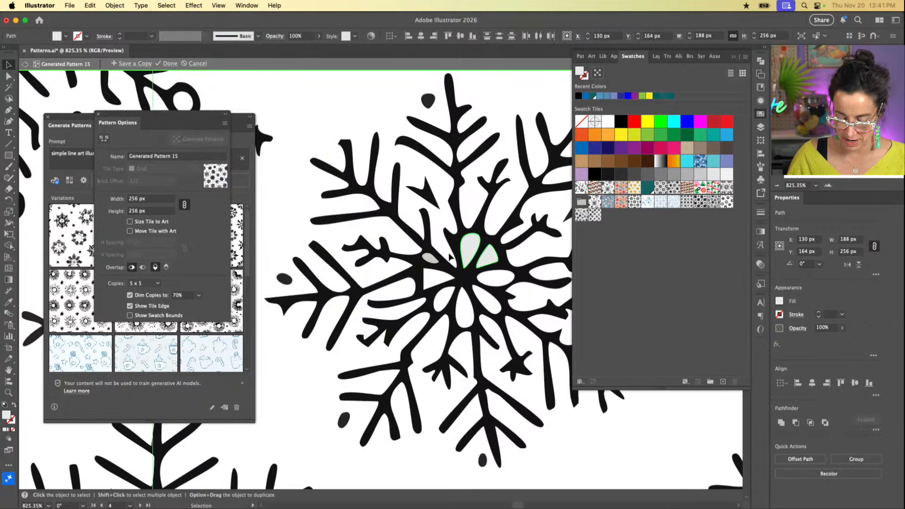
key("slash")
Step: Review the whole snowflake tile and finish editing the pattern, keeping the changes
key("super+minus")
key("super+minus")
key("super+minus")
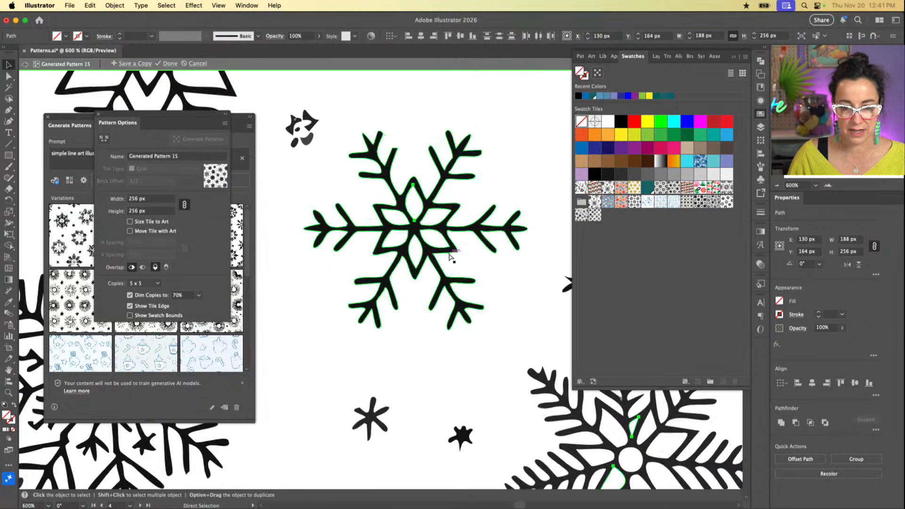
key("super+minus")
key("super+minus")
key("super+minus")
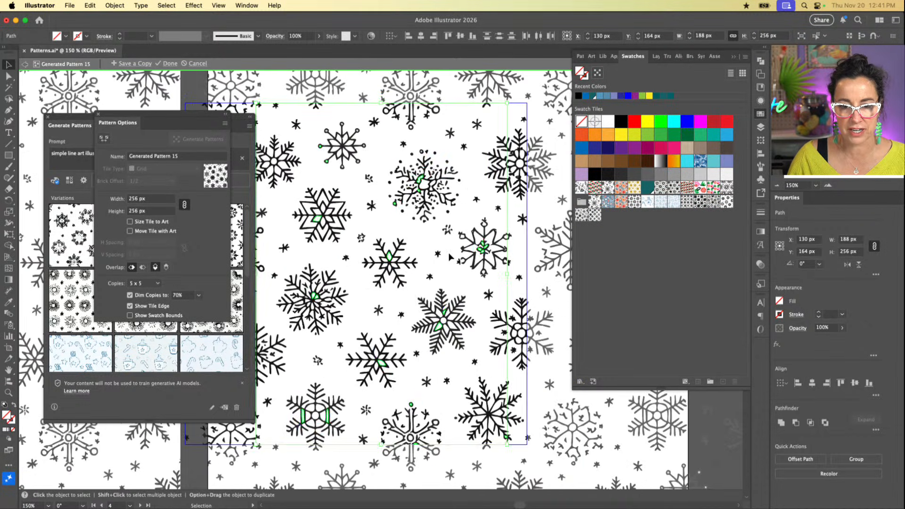
scroll(400, 277, "left", 5)
scroll(400, 277, "up", 2)
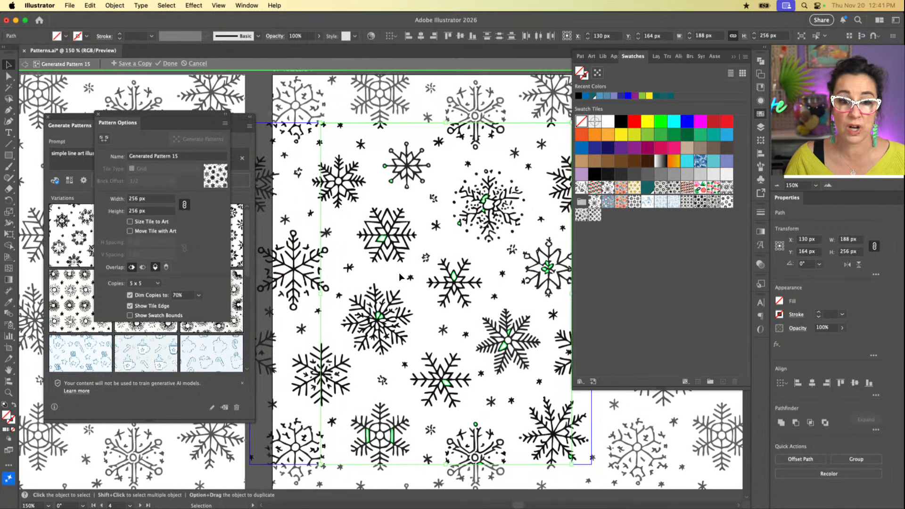
left_click(170, 64)
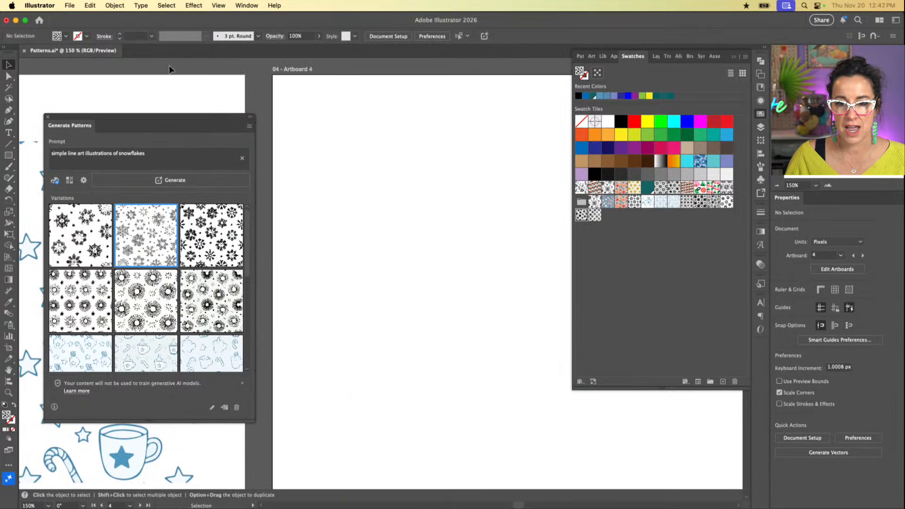
Step: Draw a rectangle about 255 by 221 px on Artboard 4 with the snowflake pattern fill, undoing any stray extra rectangle
key("super+1")
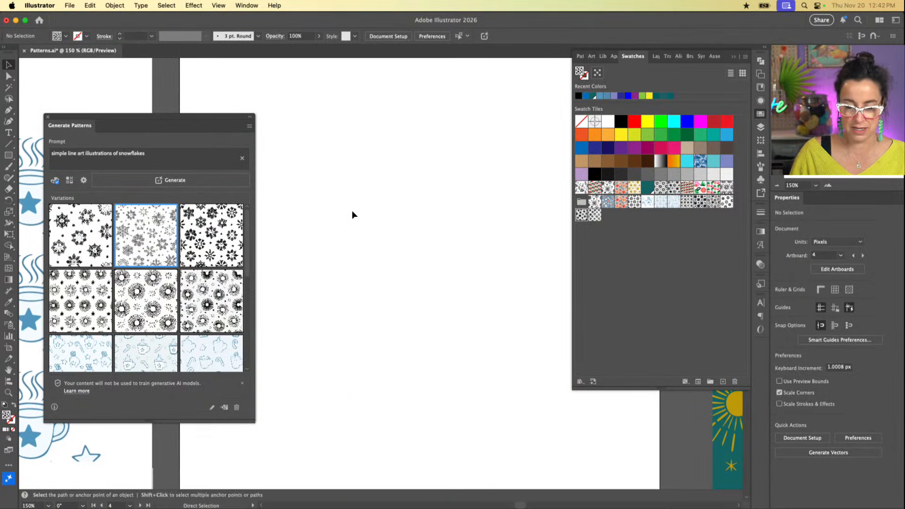
key("m")
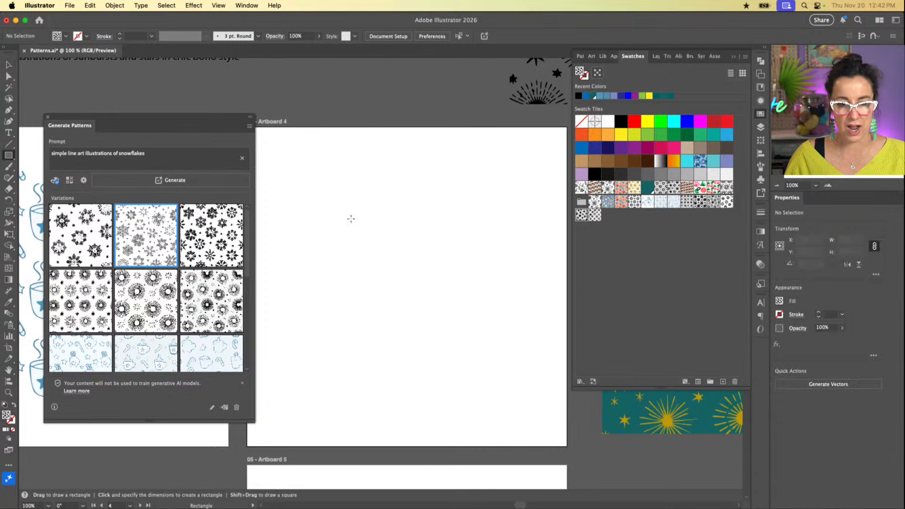
left_click_drag(322, 198, 549, 393)
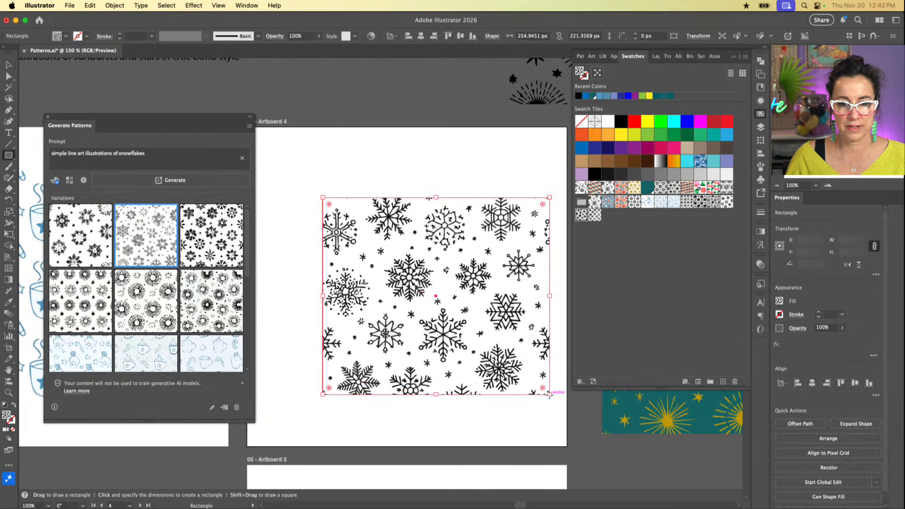
left_click_drag(404, 268, 360, 125)
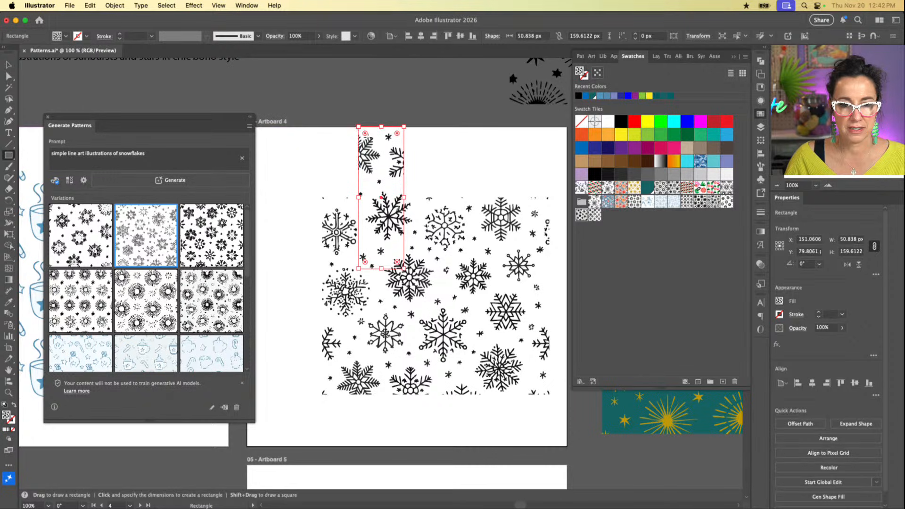
key("super+z")
Step: Move the snowflake rectangle over the gray canvas to check its transparency, and place it back on Artboard 4
key("v")
left_click_drag(451, 211, 340, 347)
scroll(339, 347, "down", 3)
left_click_drag(339, 301, 420, 501)
scroll(425, 434, "down", 4)
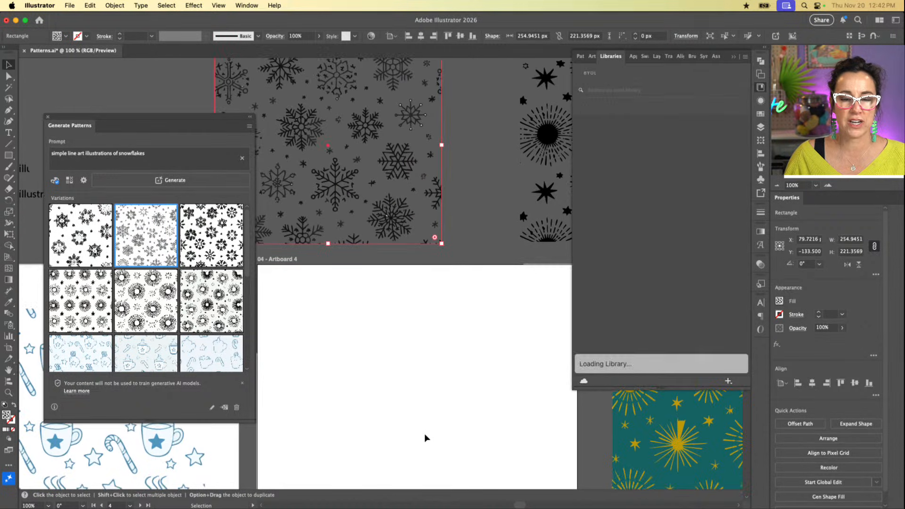
left_click_drag(389, 175, 481, 447)
scroll(439, 398, "down", 3)
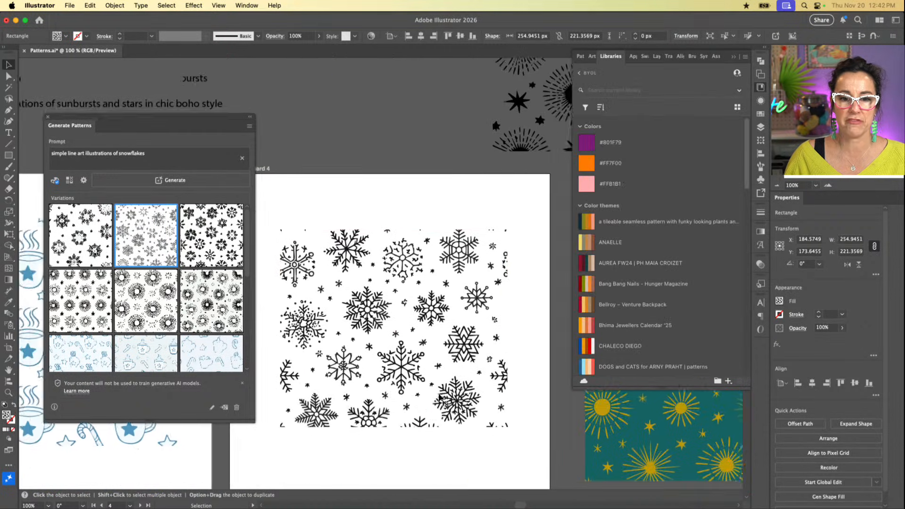
left_click(438, 440)
left_click(442, 377)
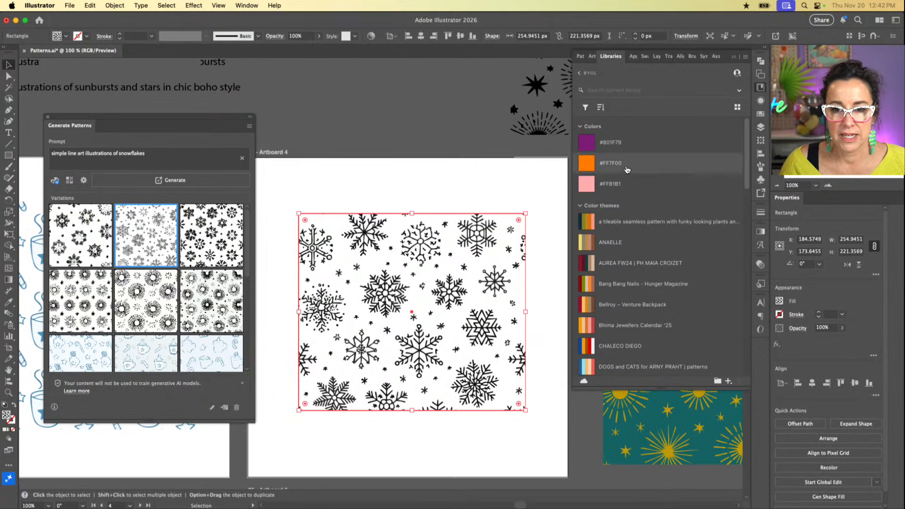
Step: Add a second fill beneath the snowflake pattern fill in the rectangle's appearance and set it to blue
left_click(762, 101)
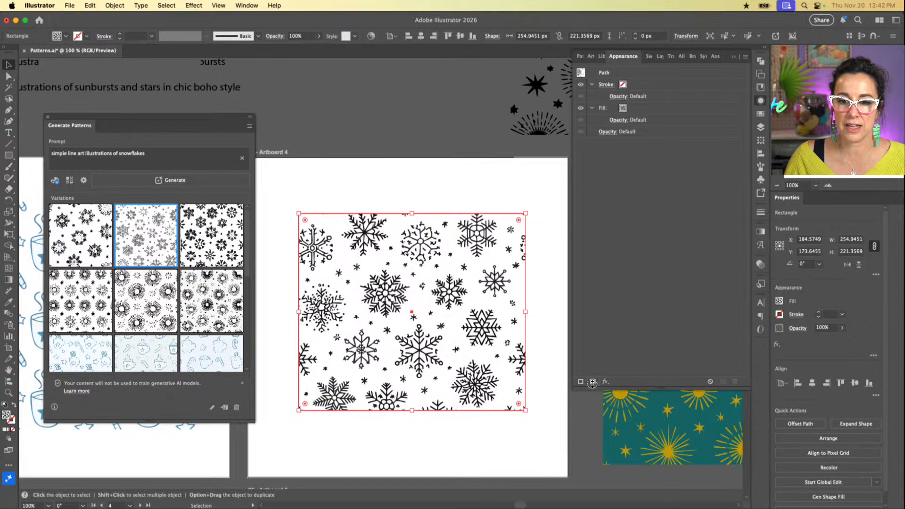
left_click(593, 382)
left_click_drag(663, 89, 654, 139)
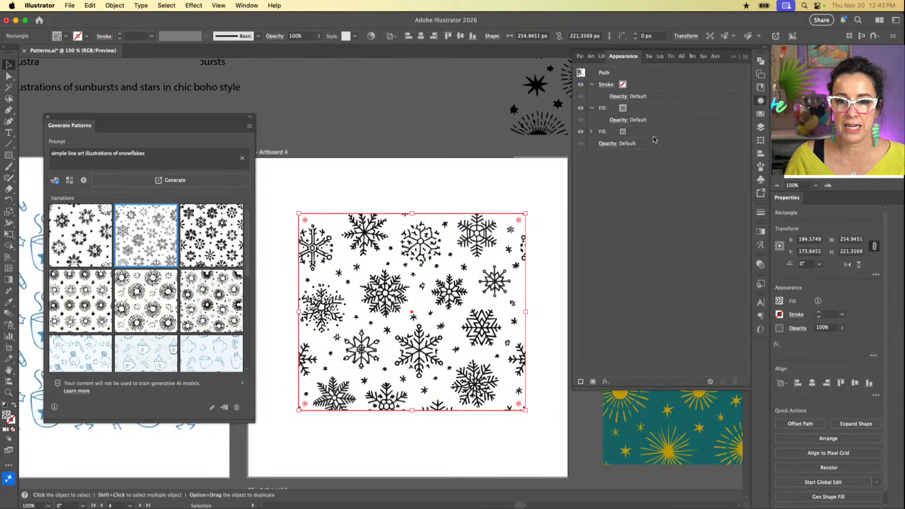
left_click(623, 132)
left_click(632, 133)
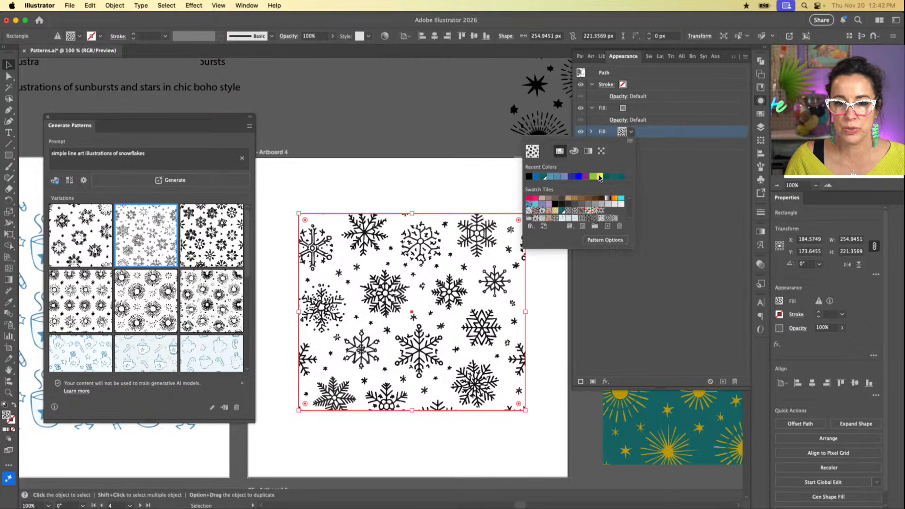
left_click(551, 177)
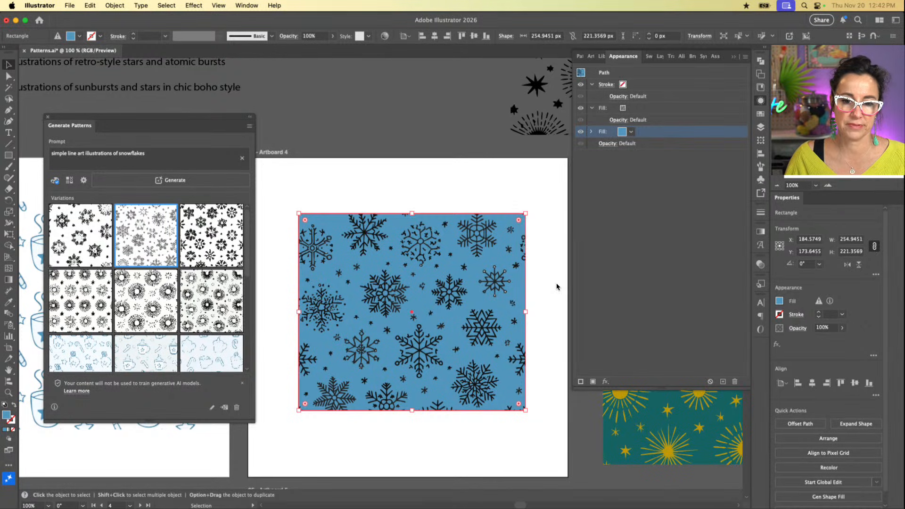
Step: Look over the neighbouring artwork and the generated variations, and examine the snowflakes on the blue fill up close
scroll(556, 285, "right", 4)
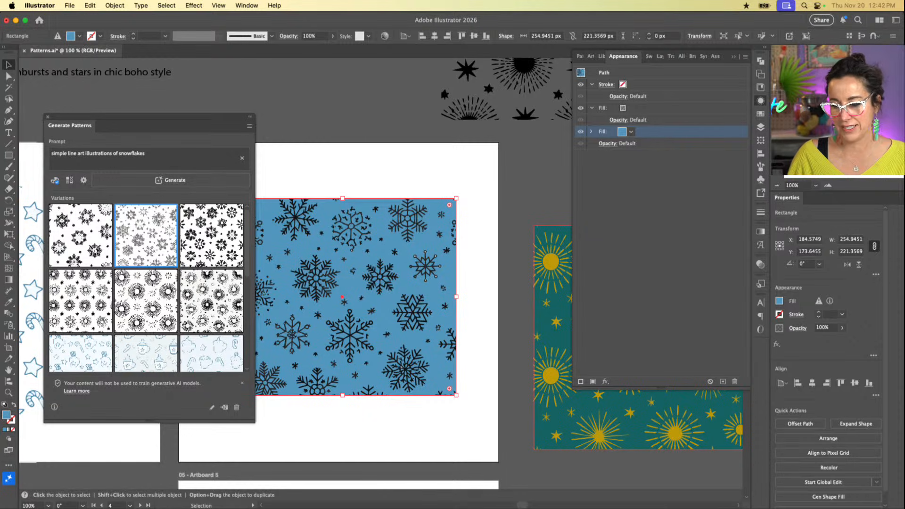
scroll(446, 292, "left", 3)
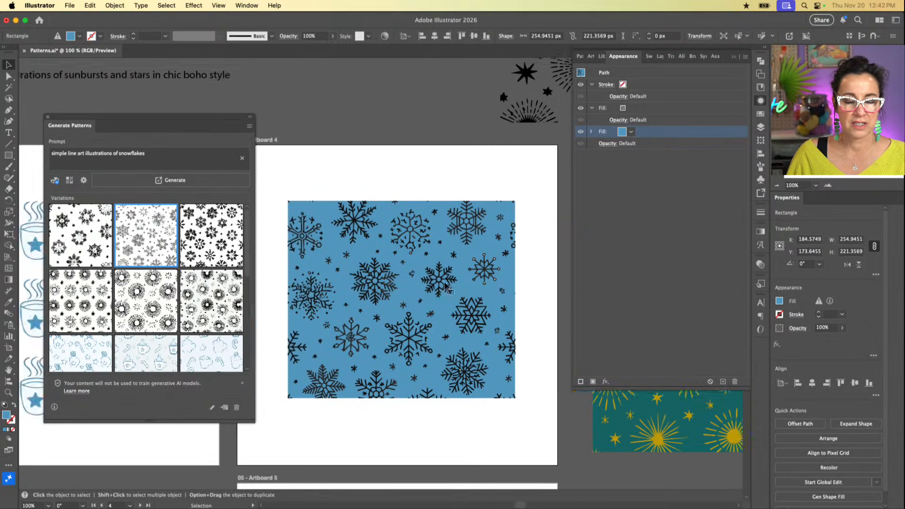
scroll(444, 288, "right", 1)
scroll(445, 288, "down", 2)
scroll(444, 284, "left", 3)
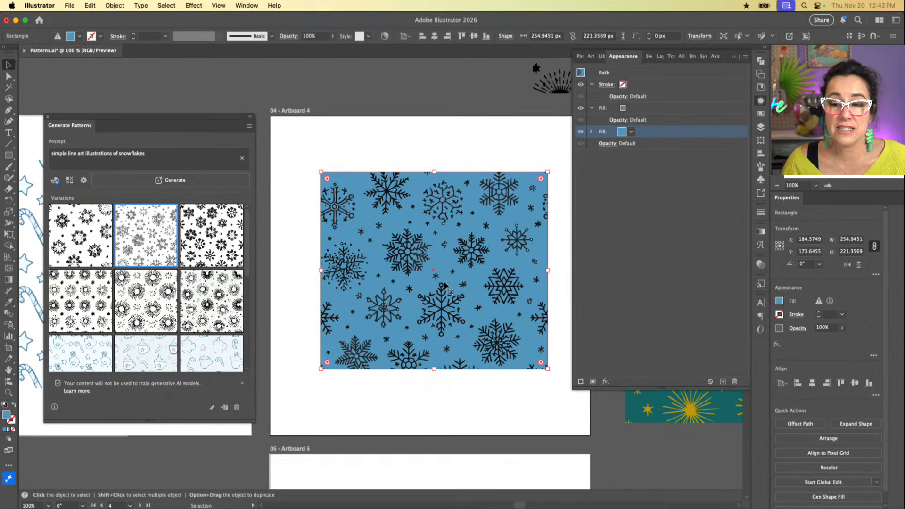
scroll(420, 286, "right", 3)
scroll(420, 286, "down", 1)
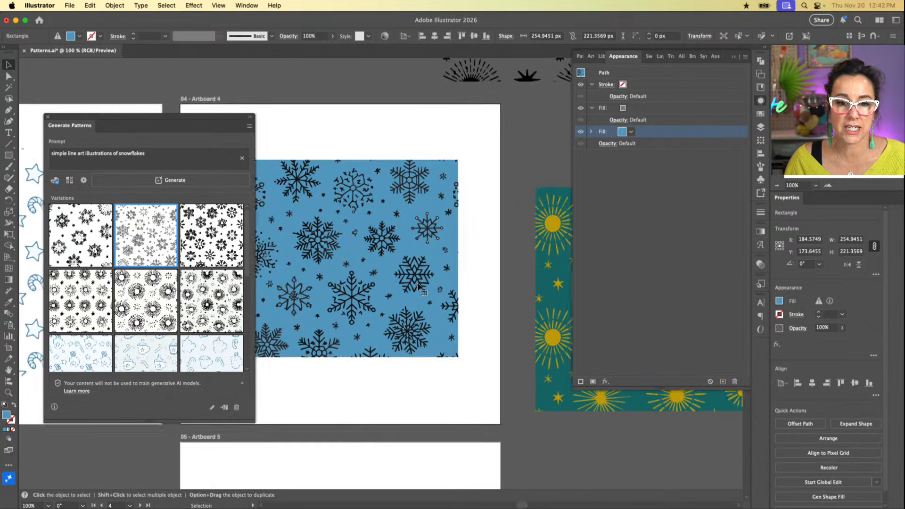
scroll(514, 378, "down", 3)
scroll(515, 378, "left", 1)
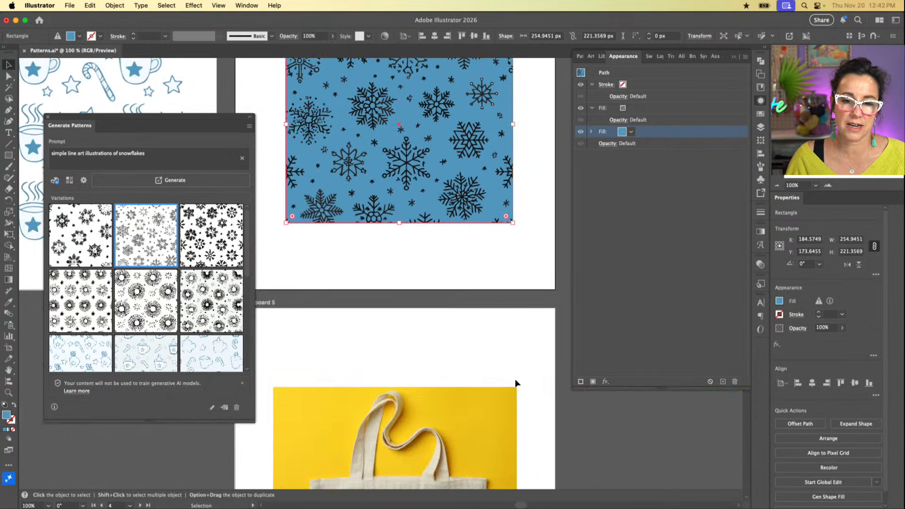
scroll(514, 378, "down", 3)
scroll(516, 379, "right", 3)
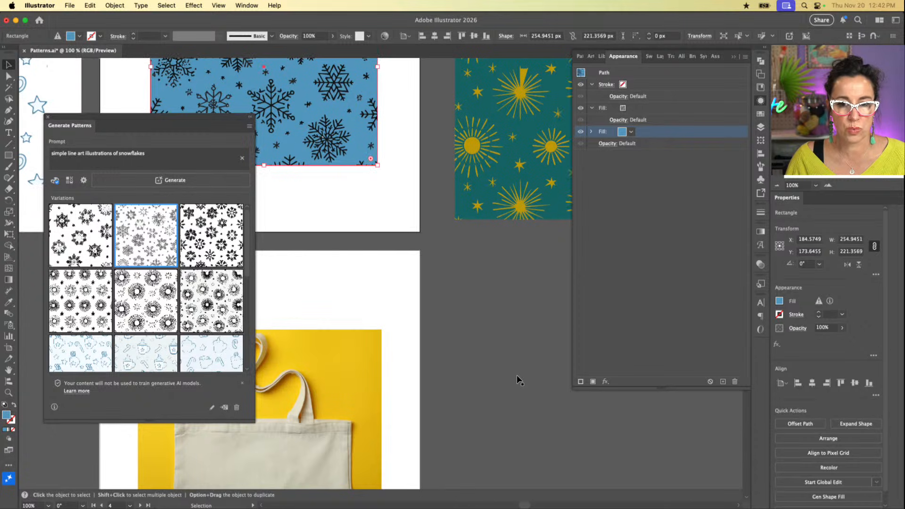
scroll(517, 379, "right", 1)
scroll(517, 379, "up", 2)
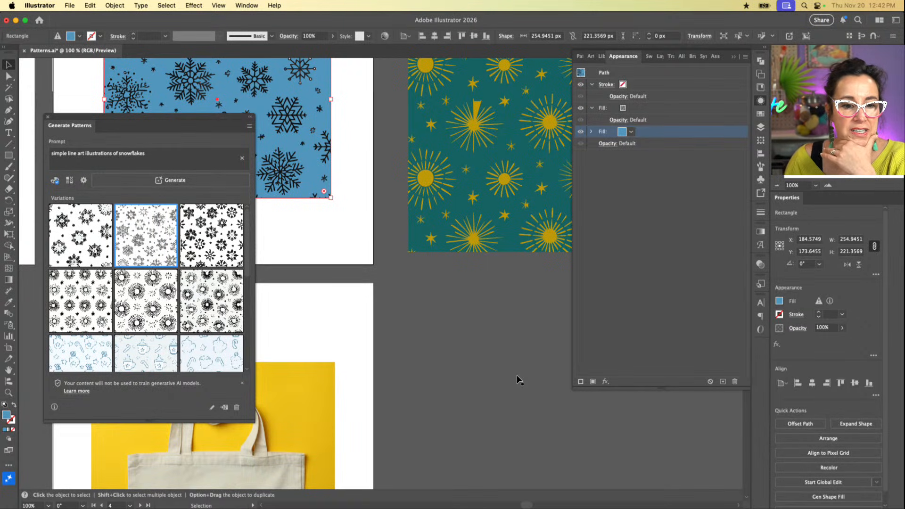
scroll(185, 330, "down", 5)
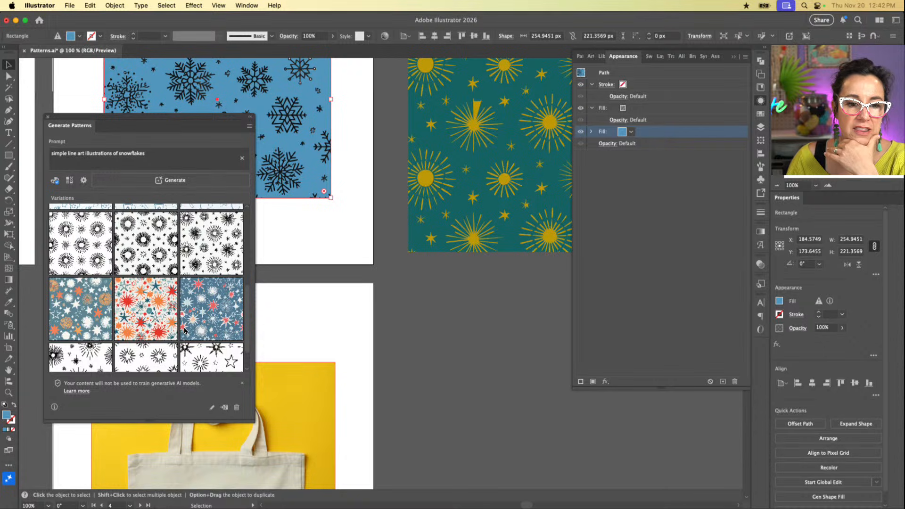
scroll(184, 330, "down", 2)
scroll(184, 330, "up", 5)
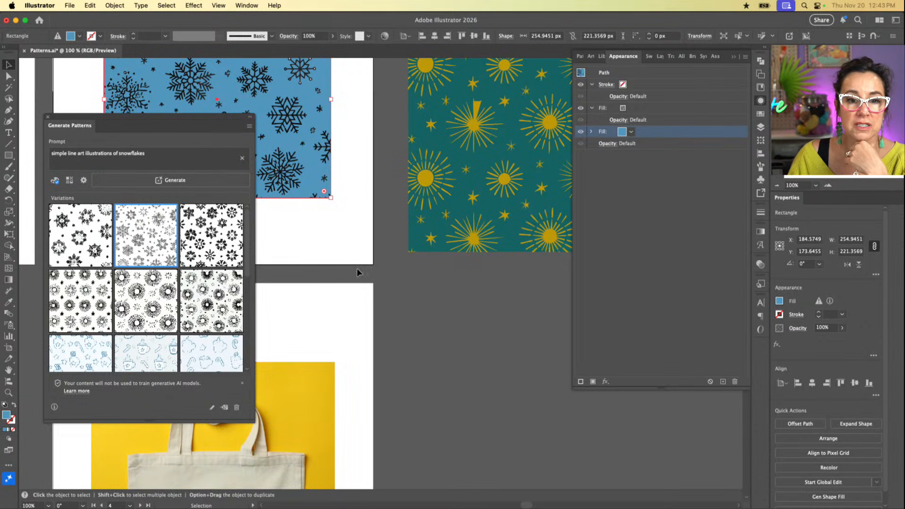
scroll(357, 271, "left", 5)
scroll(357, 270, "up", 4)
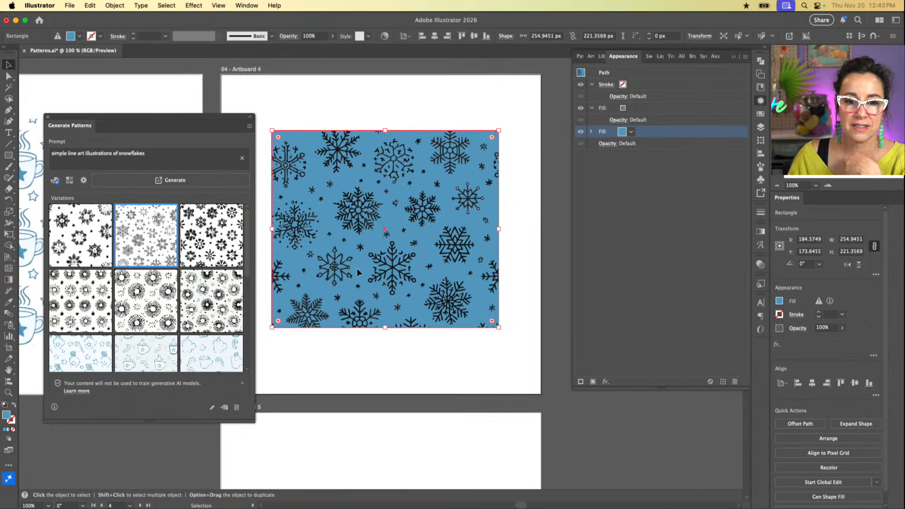
scroll(383, 250, "up", 5)
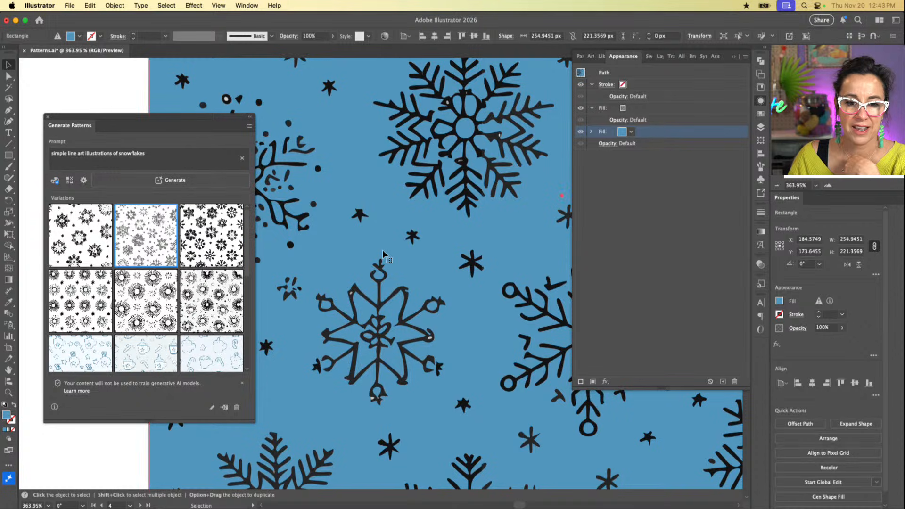
scroll(474, 199, "right", 10)
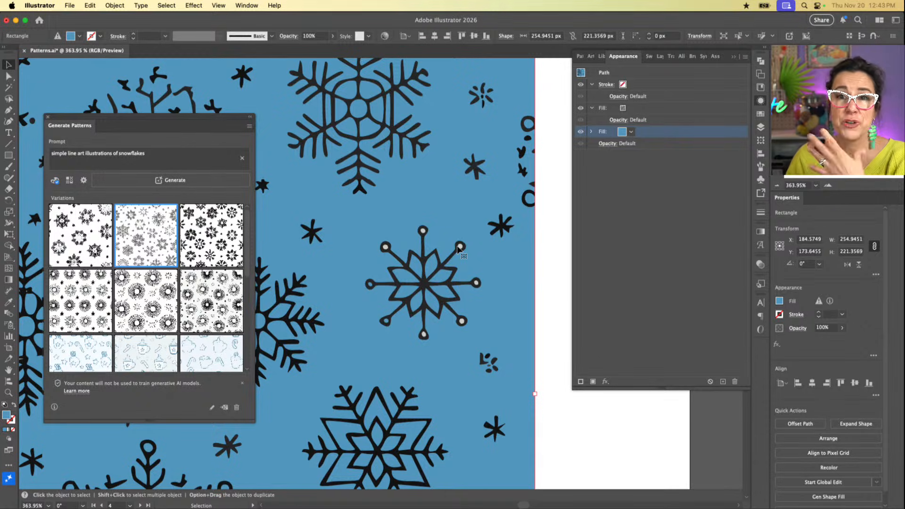
Step: Limit the pattern generation to 2 colors and specify black and white as those colors
left_click(55, 181)
left_click(143, 231)
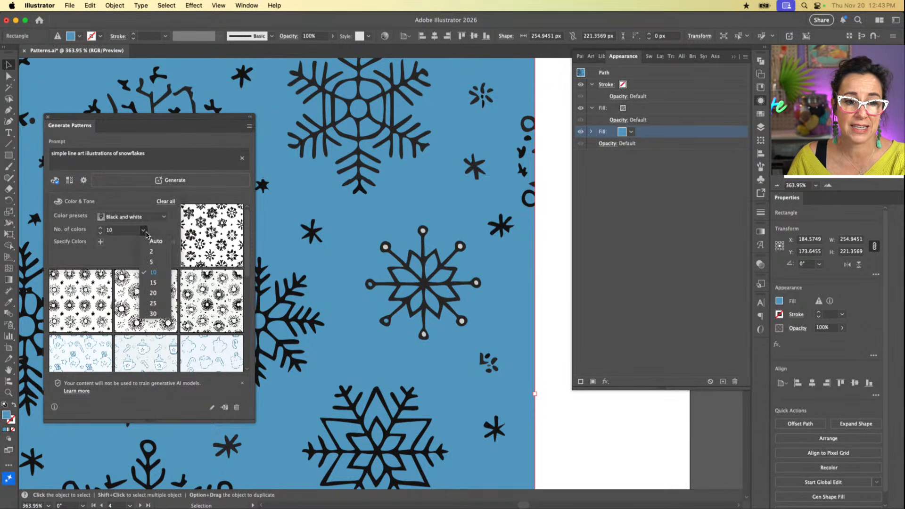
left_click(154, 252)
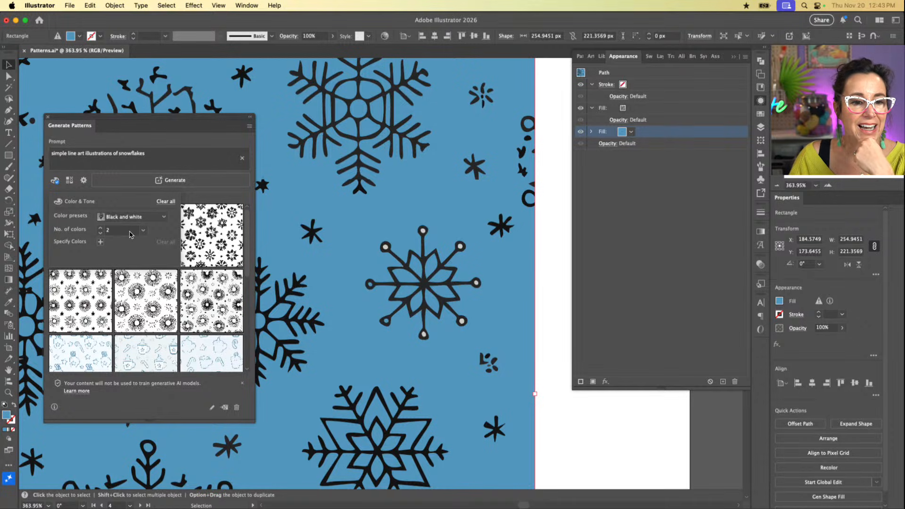
left_click(100, 242)
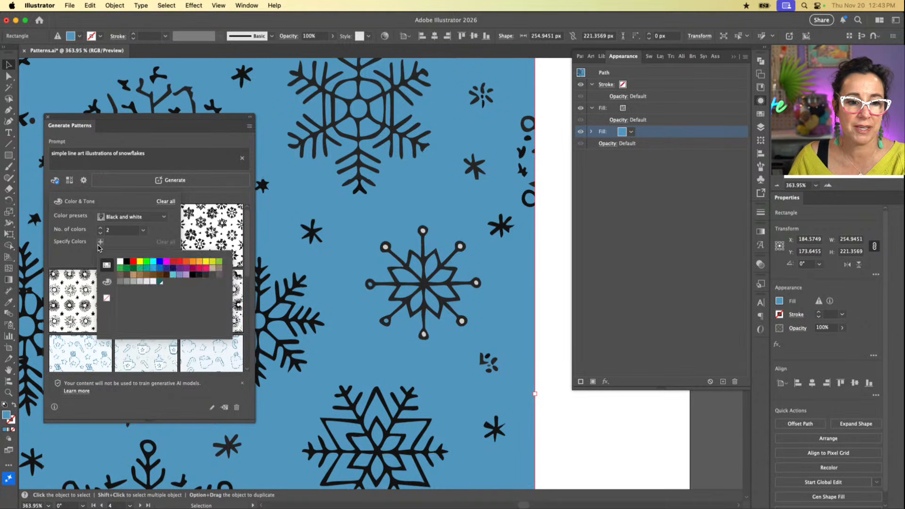
left_click(129, 265)
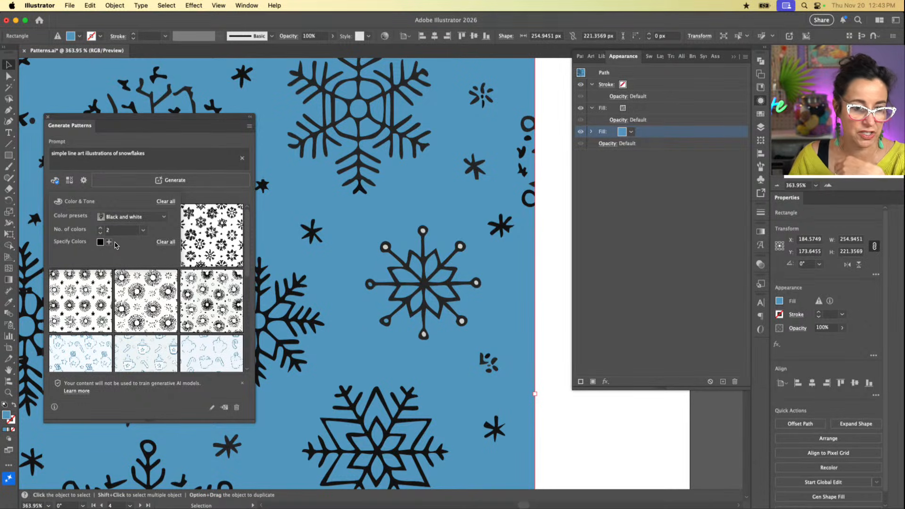
left_click(109, 242)
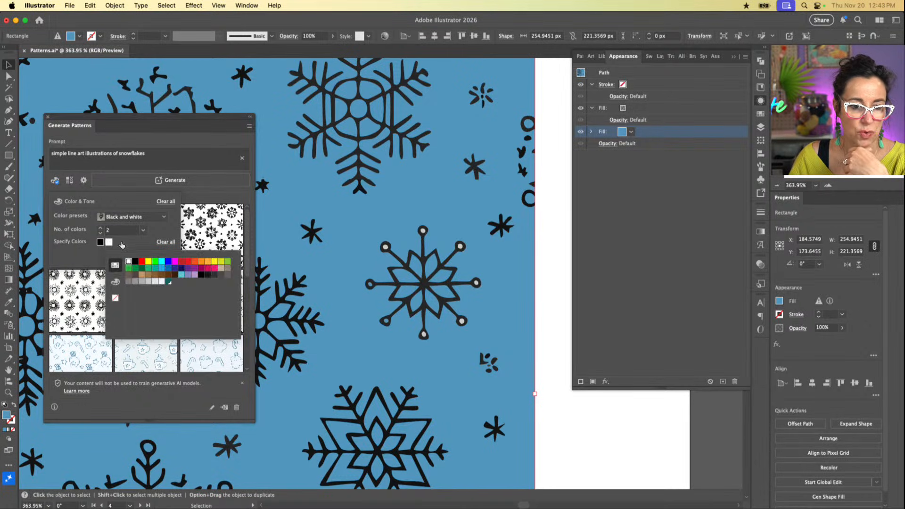
left_click(123, 245)
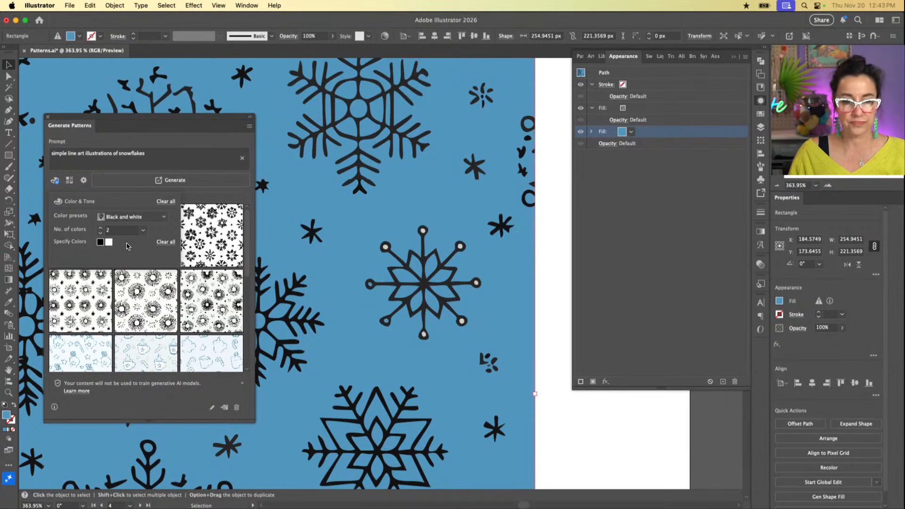
left_click(126, 245)
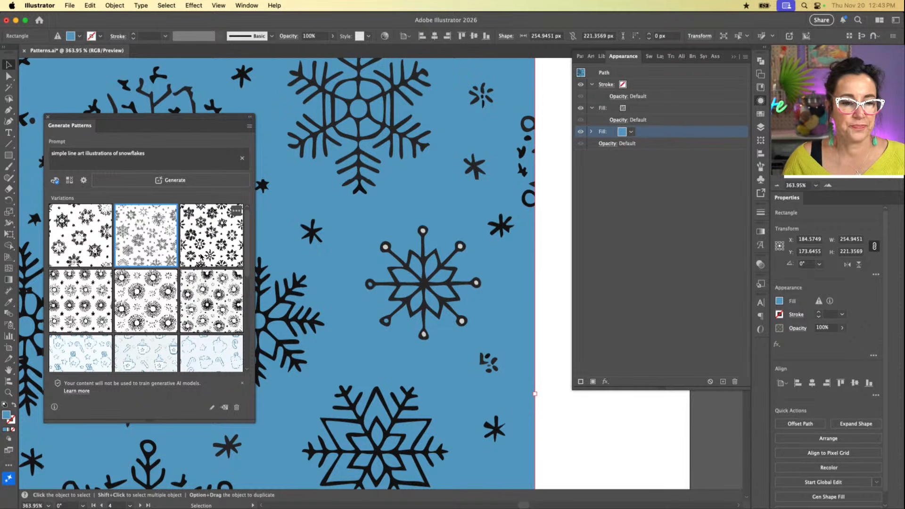
Step: Move the teal rectangle with the gold sunburst pattern over the tote bag photo on Artboard 5
scroll(221, 247, "down", 2)
scroll(380, 276, "left", 5)
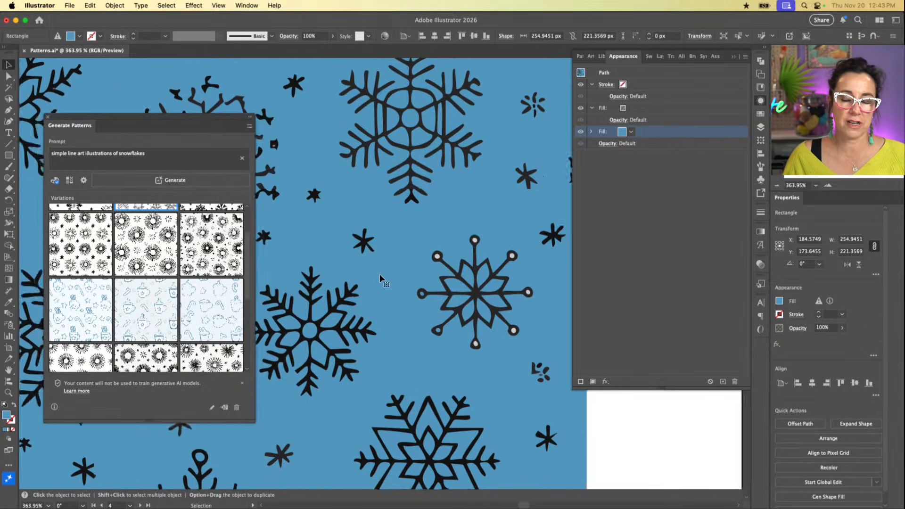
key("super+1")
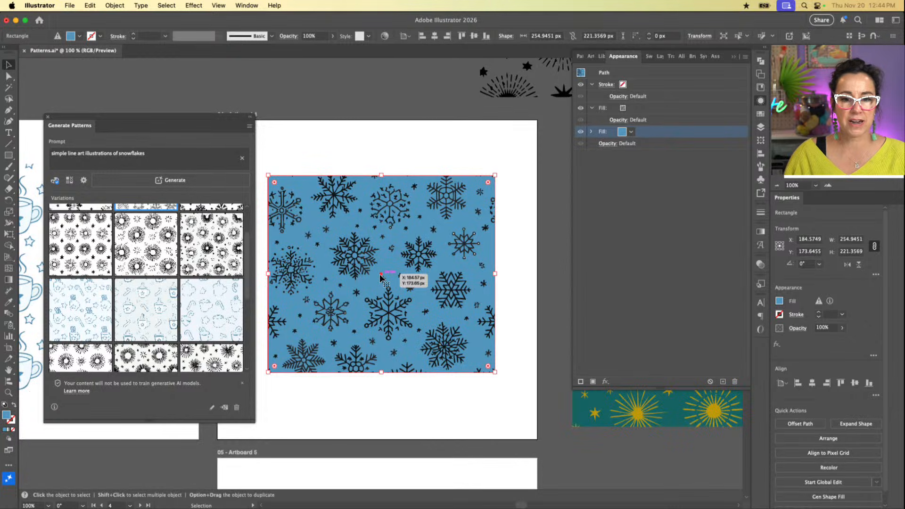
scroll(380, 273, "down", 10)
left_click(406, 332)
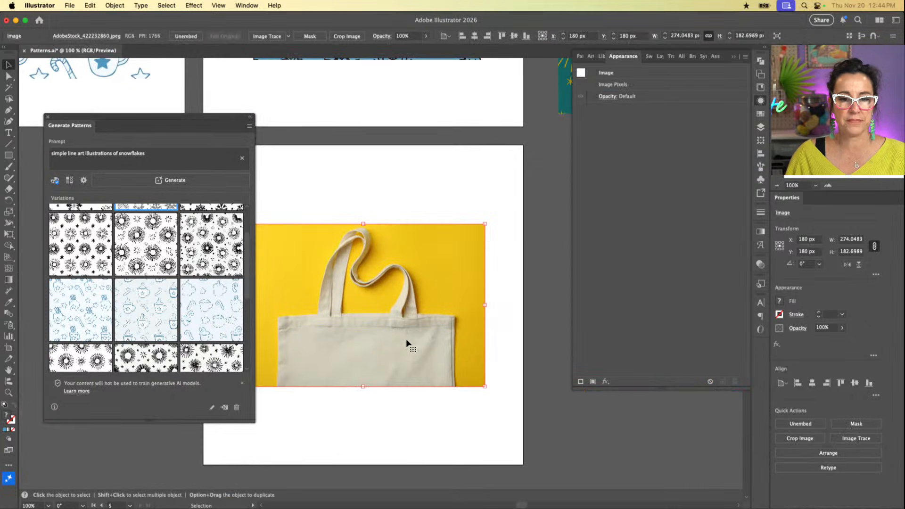
scroll(407, 344, "up", 4)
scroll(407, 344, "right", 4)
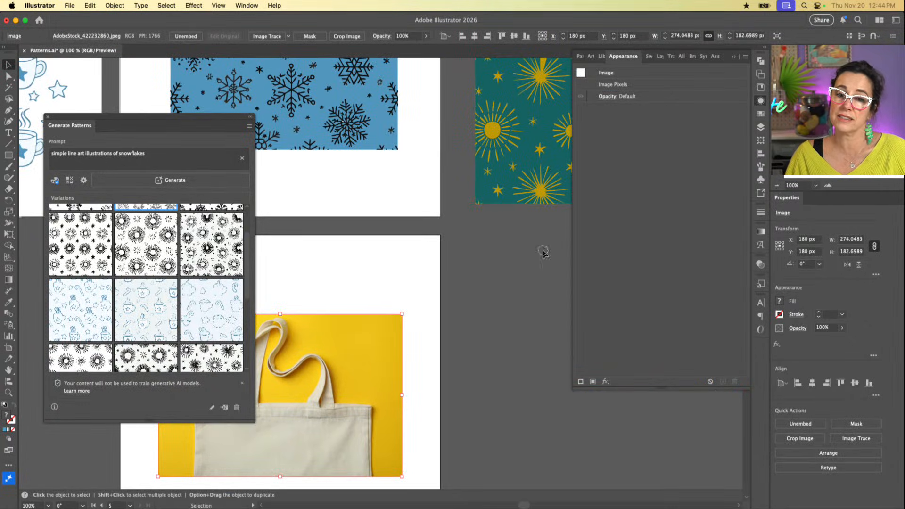
left_click_drag(514, 149, 434, 411)
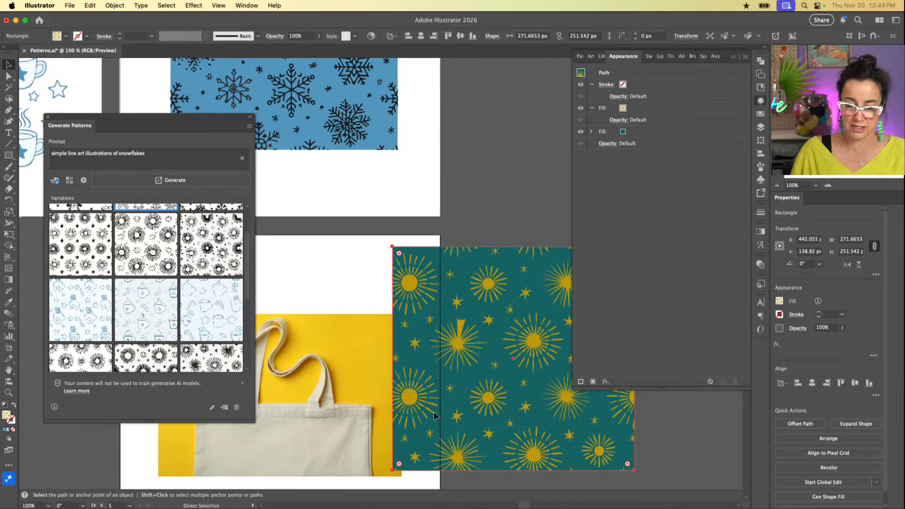
key("super+minus")
scroll(433, 411, "left", 4)
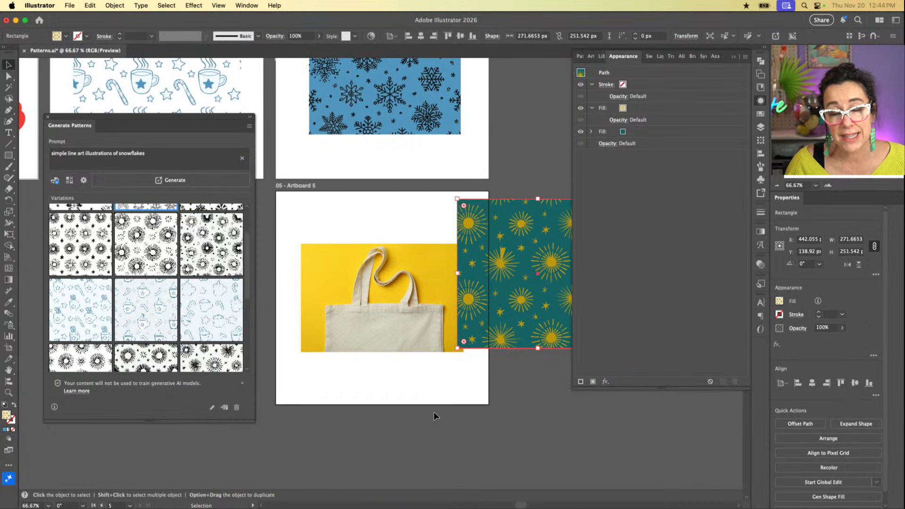
left_click_drag(537, 295, 381, 321)
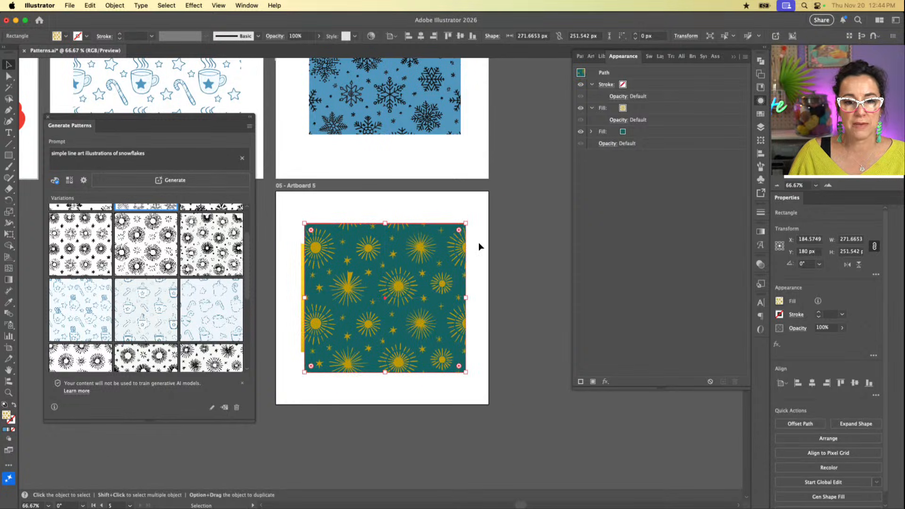
mouse_move(383, 279)
left_mouse_down()
mouse_move(445, 272)
mouse_move(358, 245)
mouse_move(419, 286)
mouse_move(370, 284)
left_mouse_up()
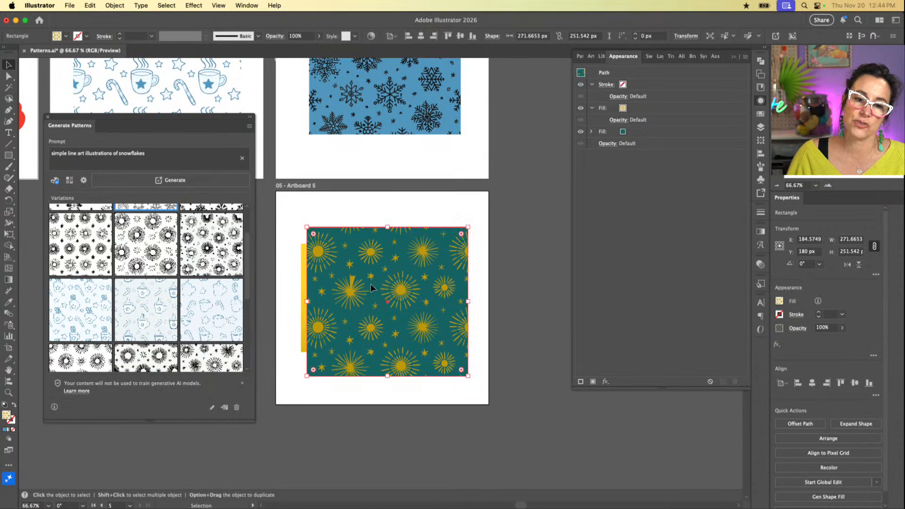
Step: Select the tote bag photo together with the sunburst pattern rectangle and make a mockup from them
left_click(302, 261)
left_click_drag(288, 248, 411, 361)
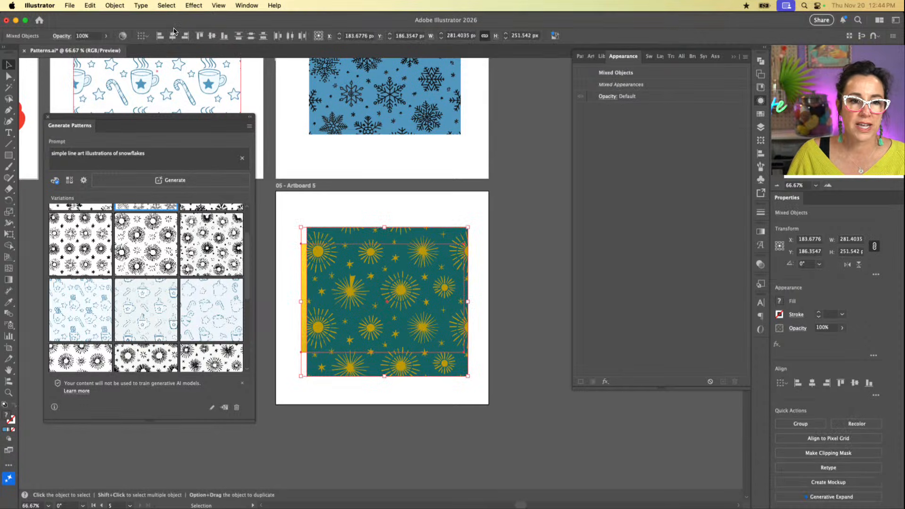
left_click(114, 6)
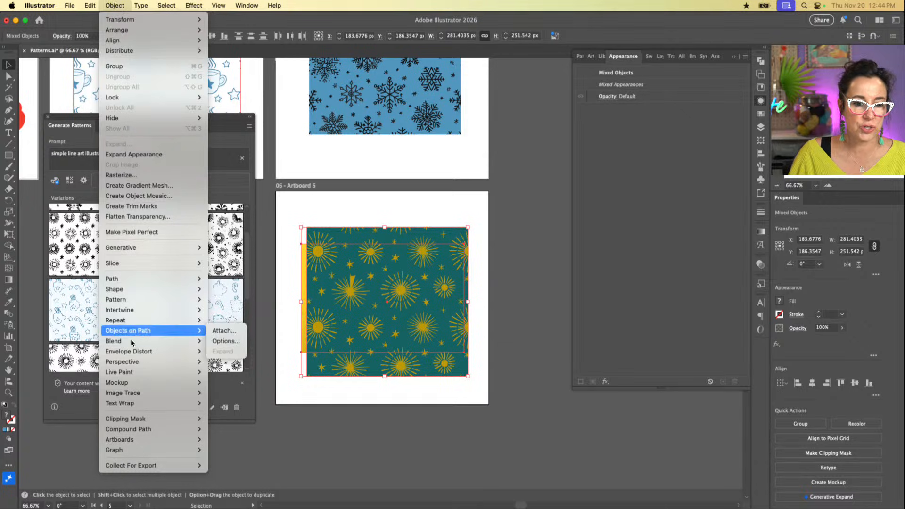
mouse_move(135, 383)
left_click(217, 384)
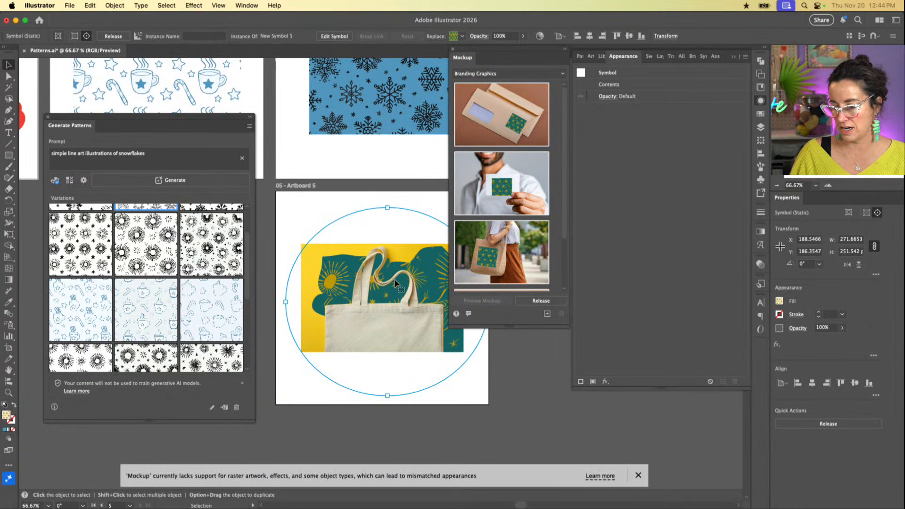
Step: Place the mockup's sunburst artwork on the body of the tote bag, and move the Mockup panel clear of the bag
left_click_drag(395, 282, 397, 337)
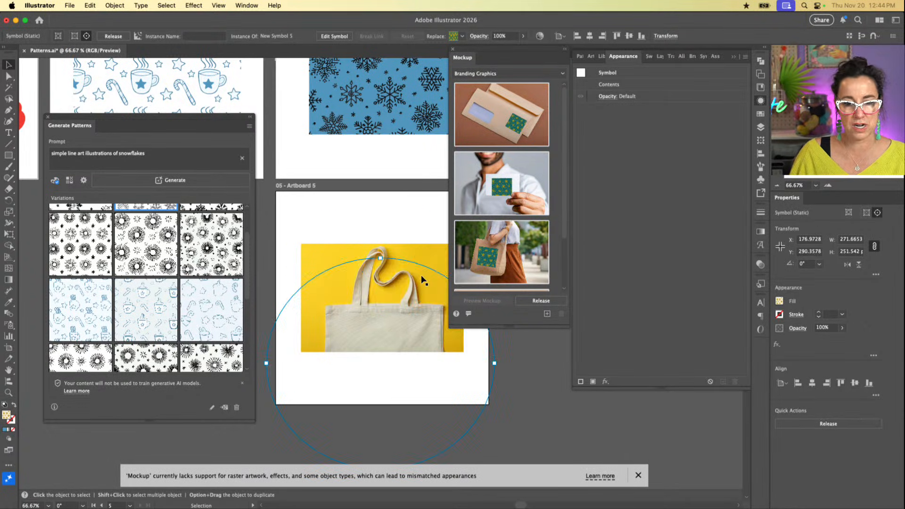
left_click(398, 315)
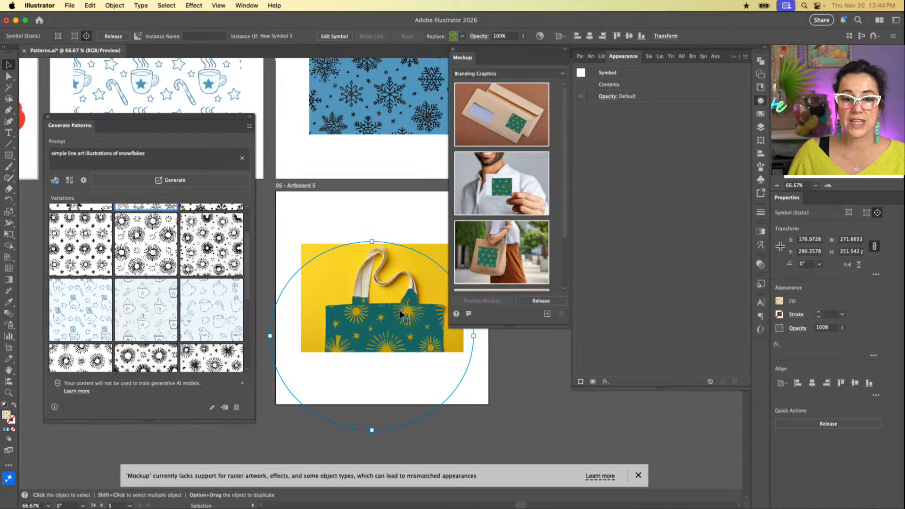
key("super+z")
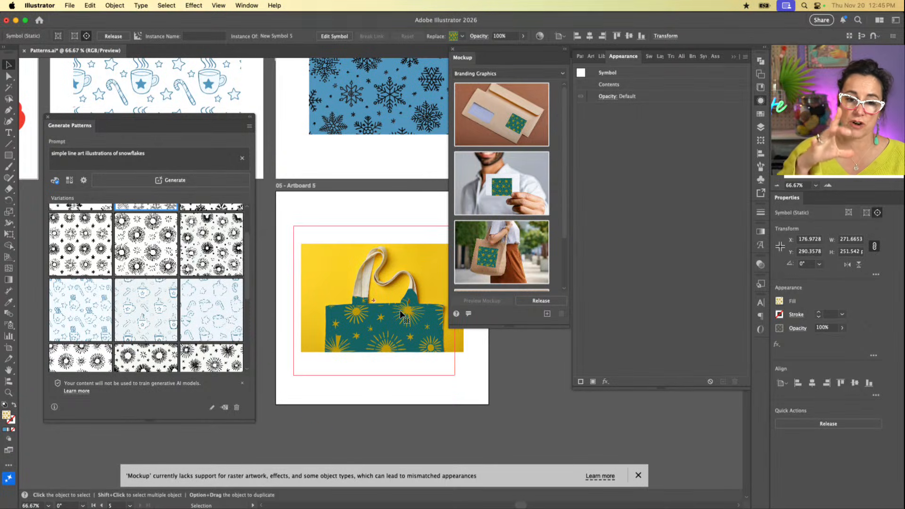
key("super+minus")
key("super+equal")
key("super+equal")
key("super+equal")
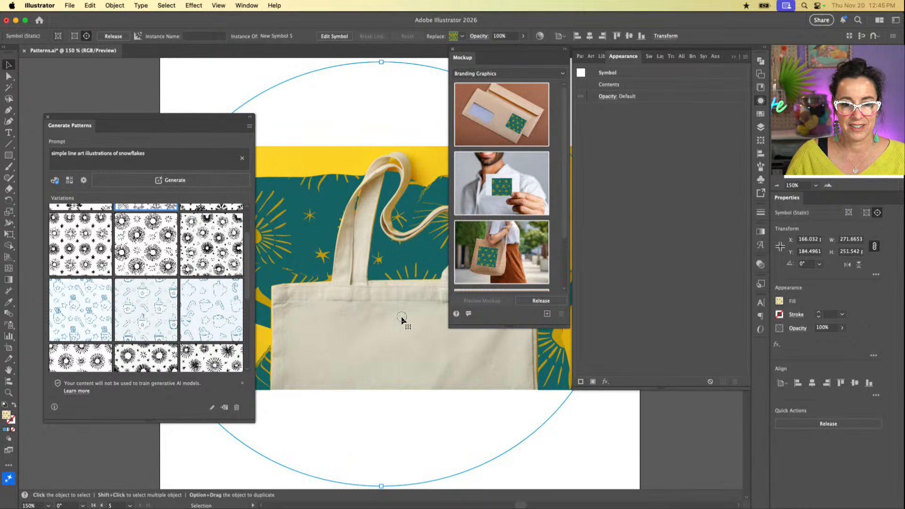
left_click_drag(403, 343, 278, 249)
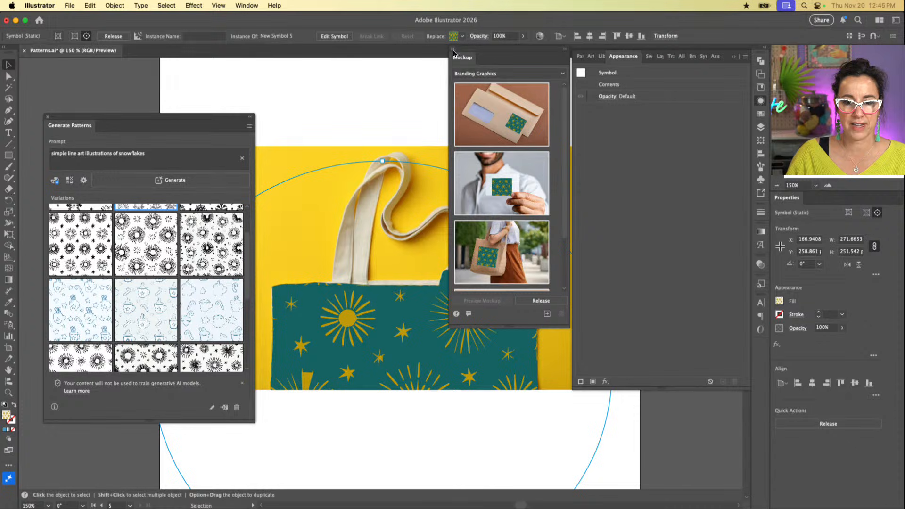
left_click_drag(478, 52, 650, 135)
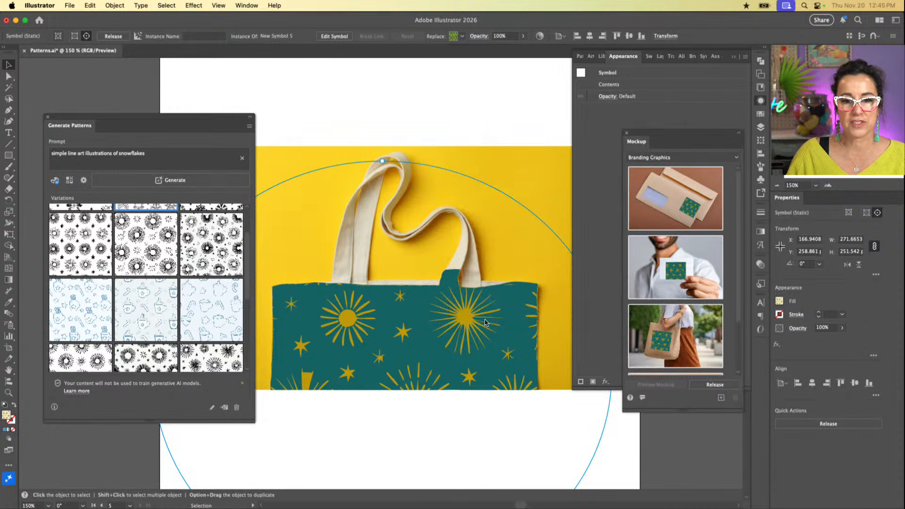
Step: Reposition the sunburst artwork in the mockup to cover both the tote bag's body and its straps
left_click_drag(486, 311, 486, 311)
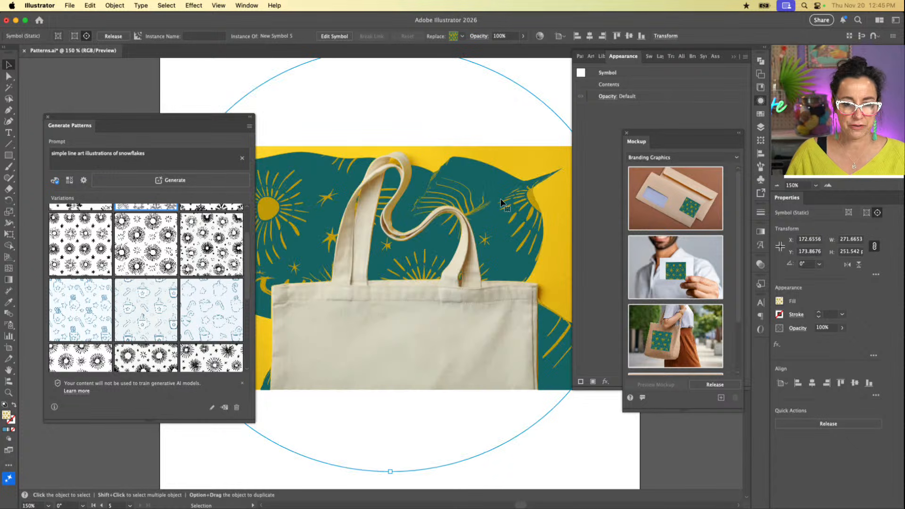
key("a")
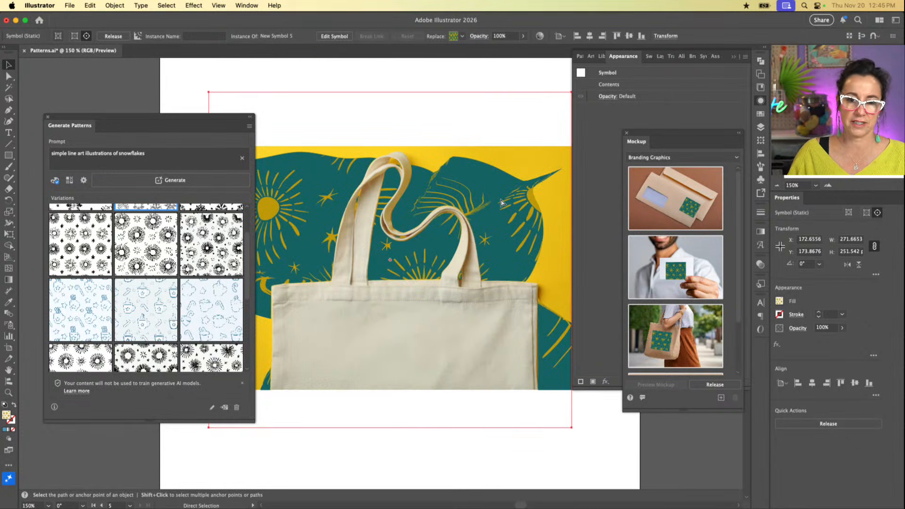
key("v")
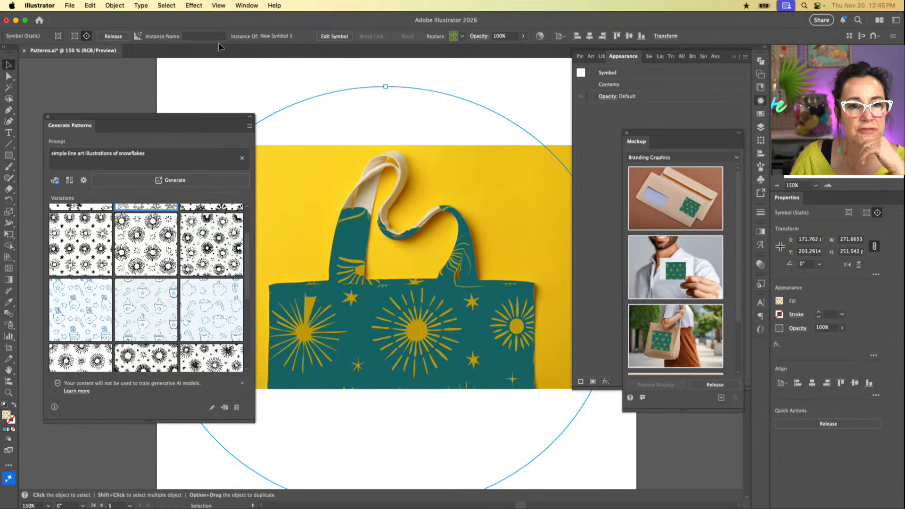
Step: Set the sunburst artwork's blend mode to Multiply at 100% opacity
left_click(194, 6)
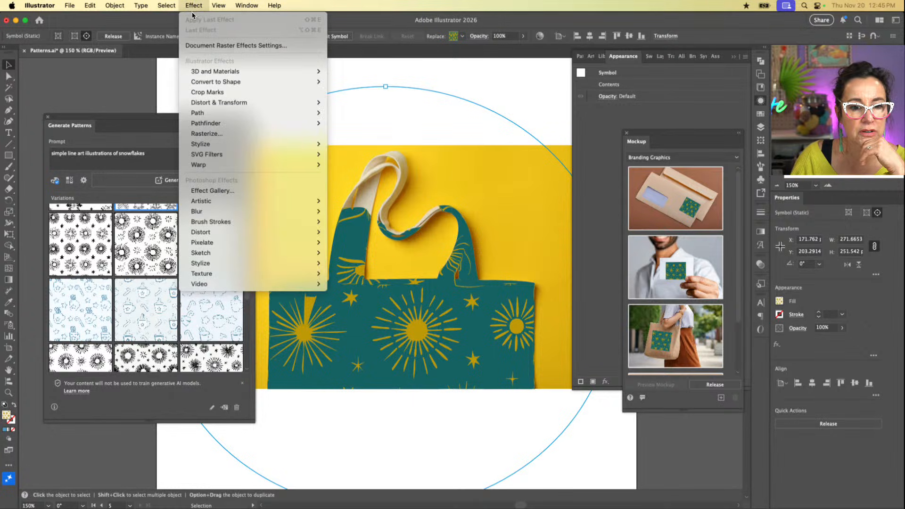
left_click(522, 87)
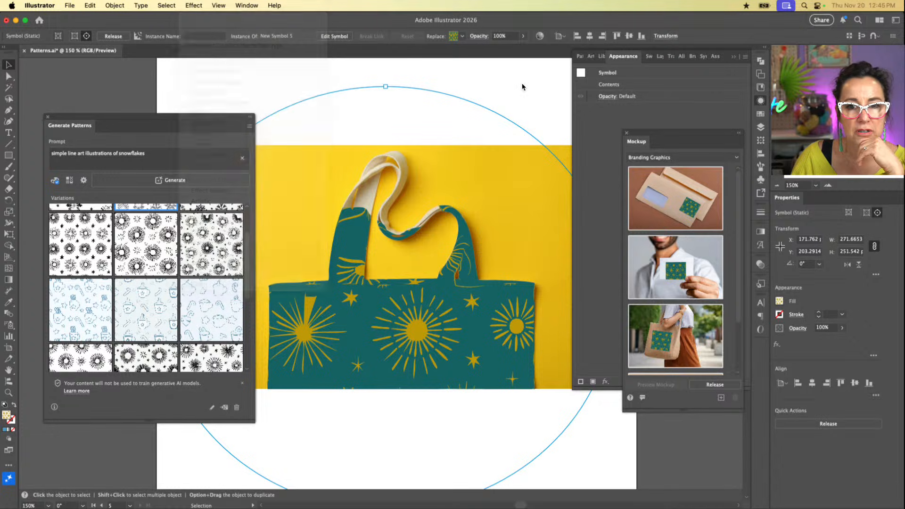
left_click(480, 38)
left_click(420, 53)
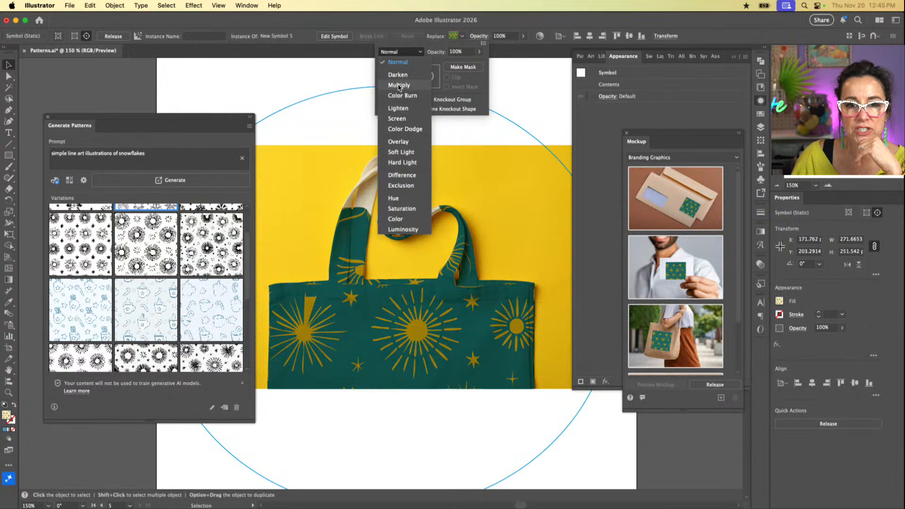
left_click(431, 92)
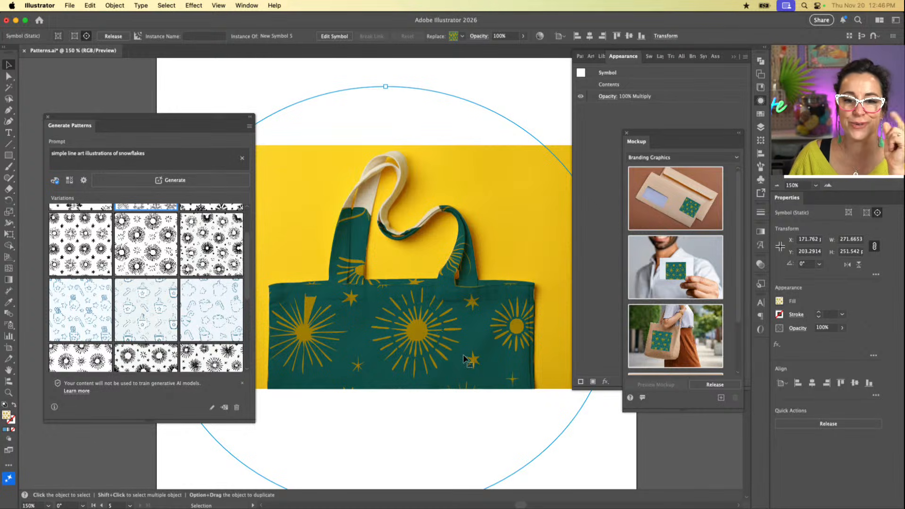
Step: Shift the multiplied sunburst artwork slightly upward across the bag's body and straps, and undo the stray move onto the yellow background
key("super+z")
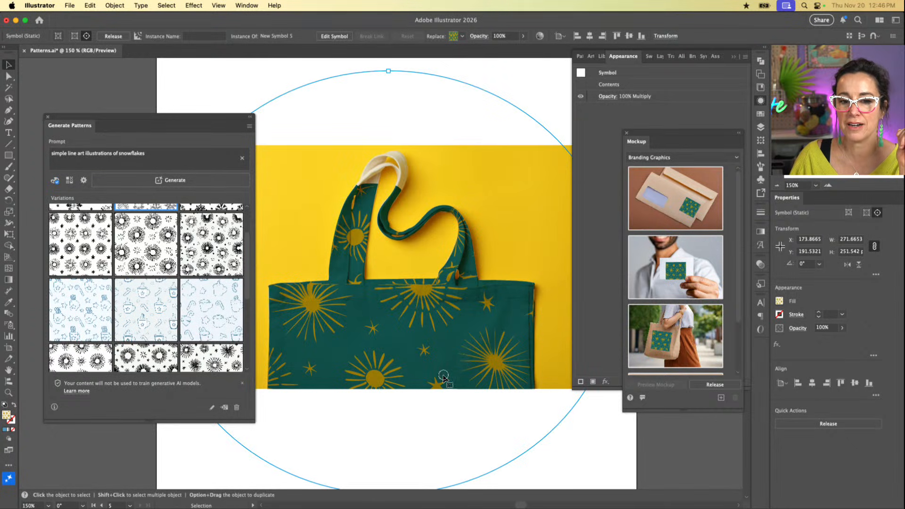
left_click_drag(443, 377, 443, 366)
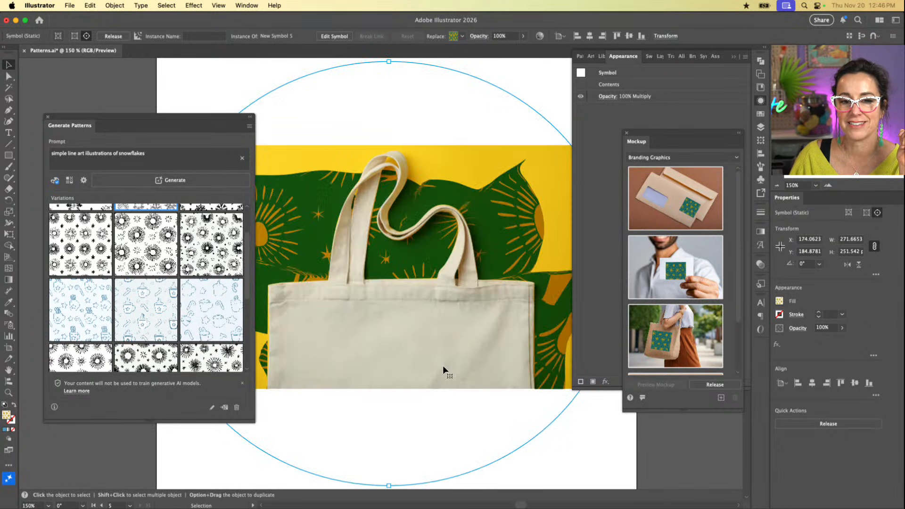
key("super+z")
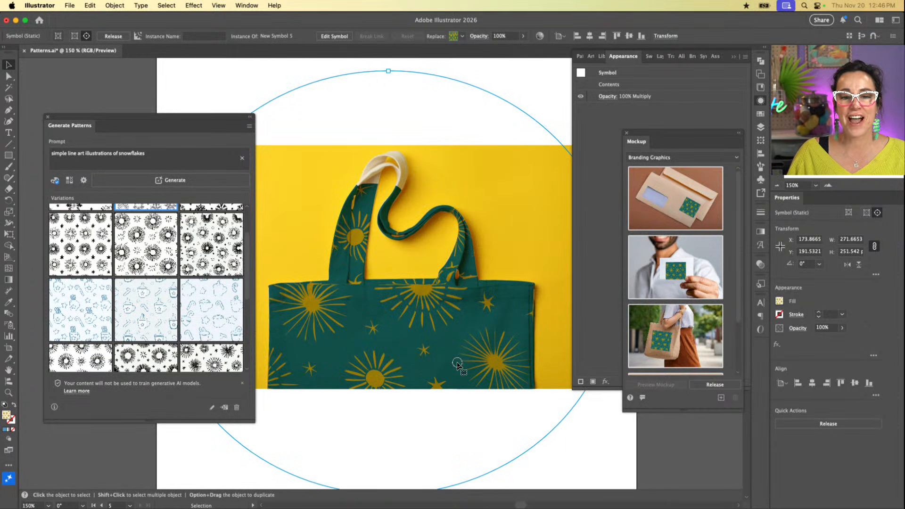
key("super+z")
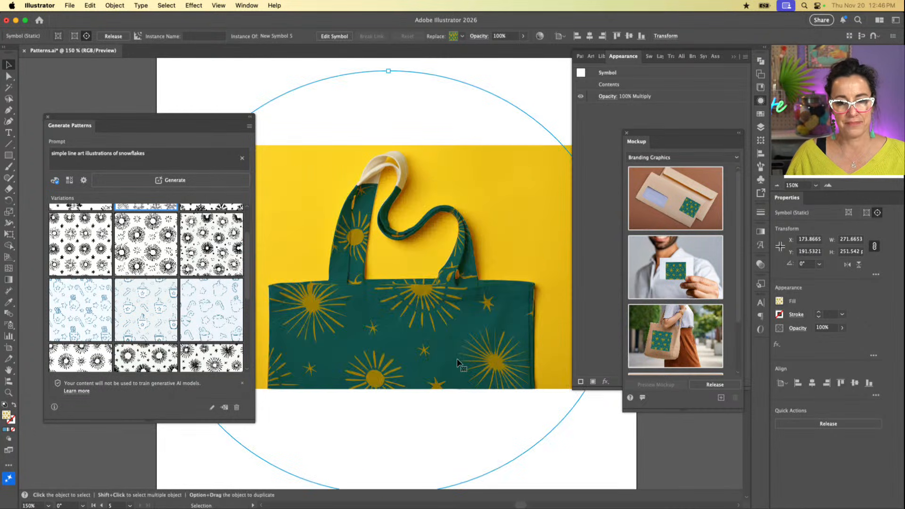
Step: Switch the mockup templates from Branding Graphics to Packaging and preview the sunburst artwork on the pouch, mug and cup
scroll(660, 285, "down", 2)
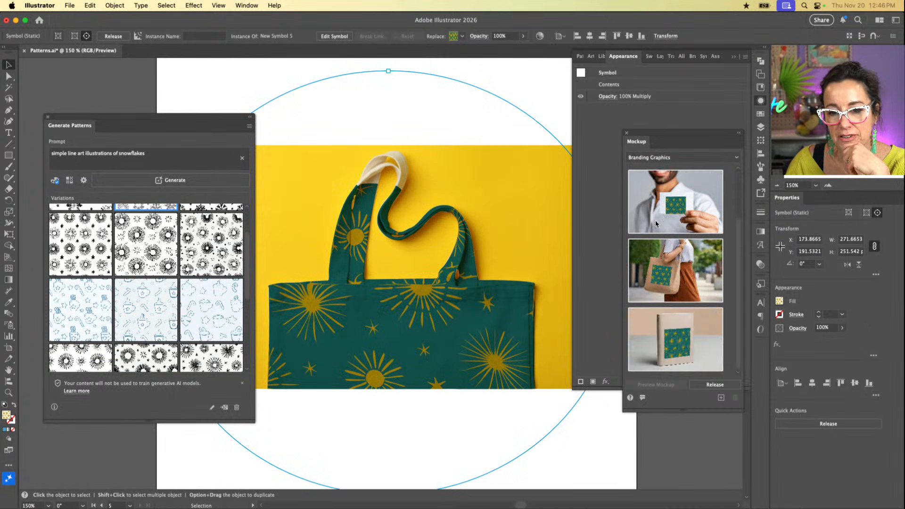
mouse_move(689, 320)
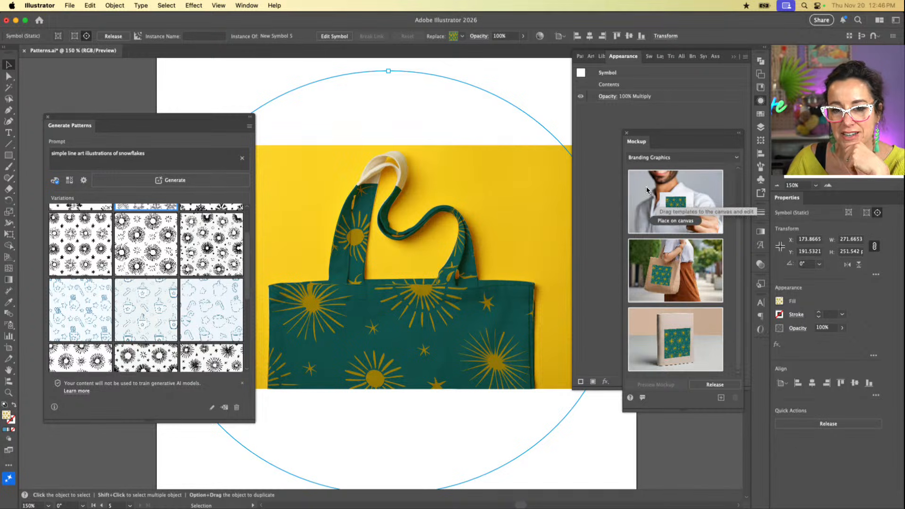
mouse_move(667, 262)
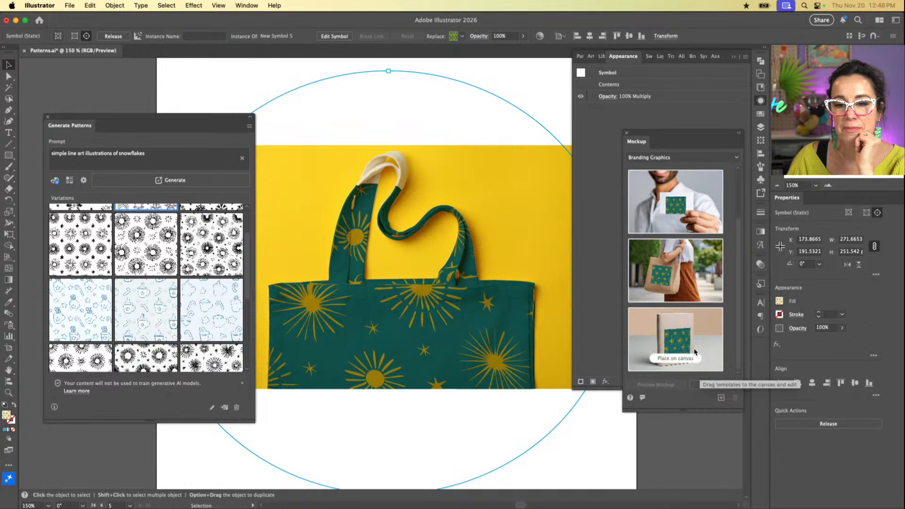
left_click(677, 158)
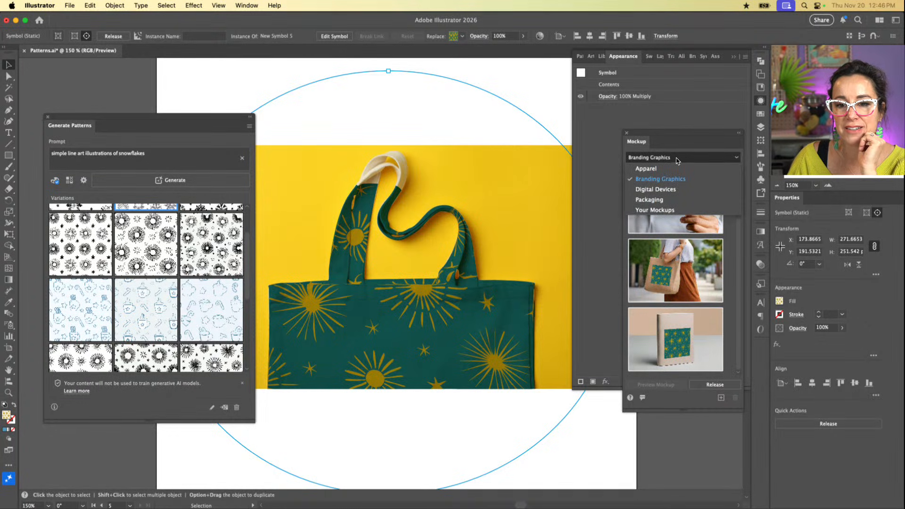
left_click(683, 199)
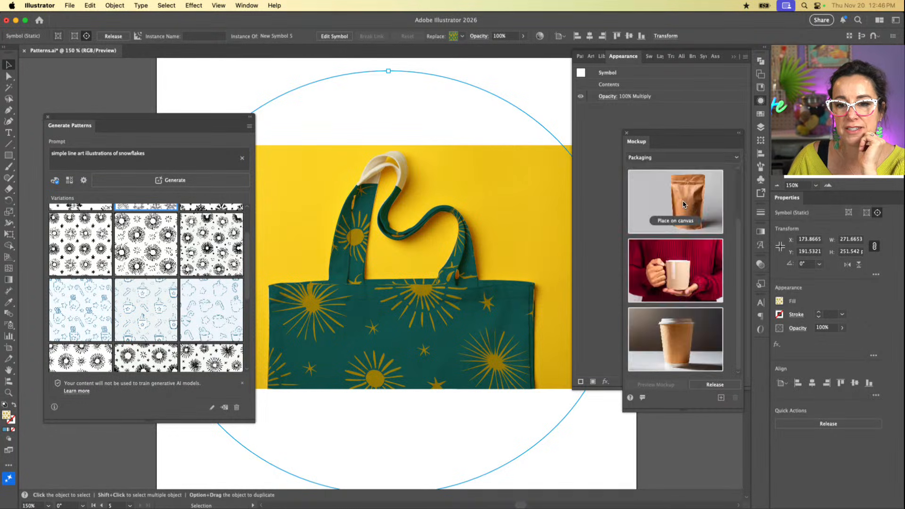
left_click(697, 291)
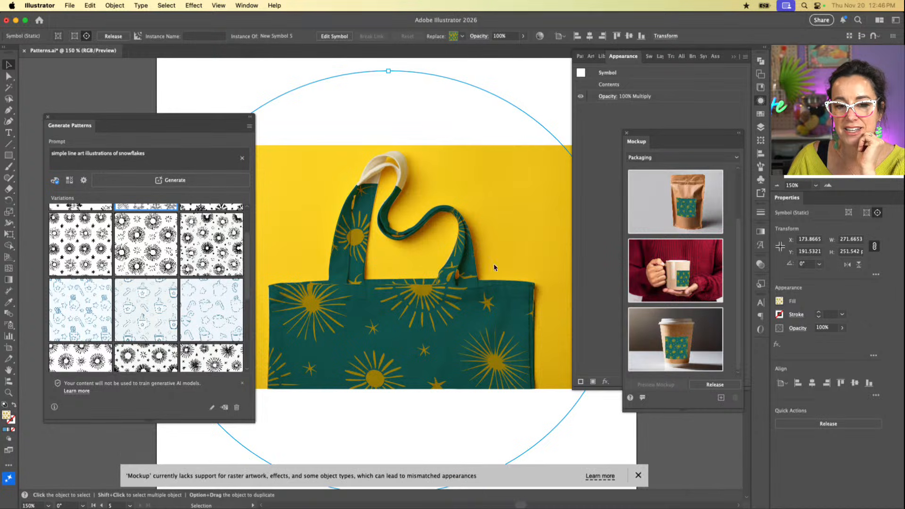
mouse_move(692, 202)
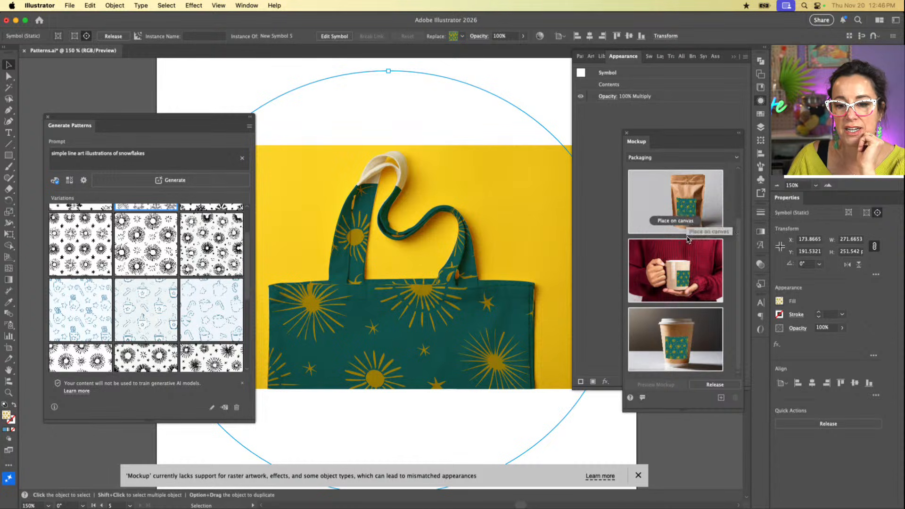
mouse_move(681, 359)
Step: Deselect the tote bag artwork and place the Packaging category's kraft pouch mockup on the canvas
left_click(508, 86)
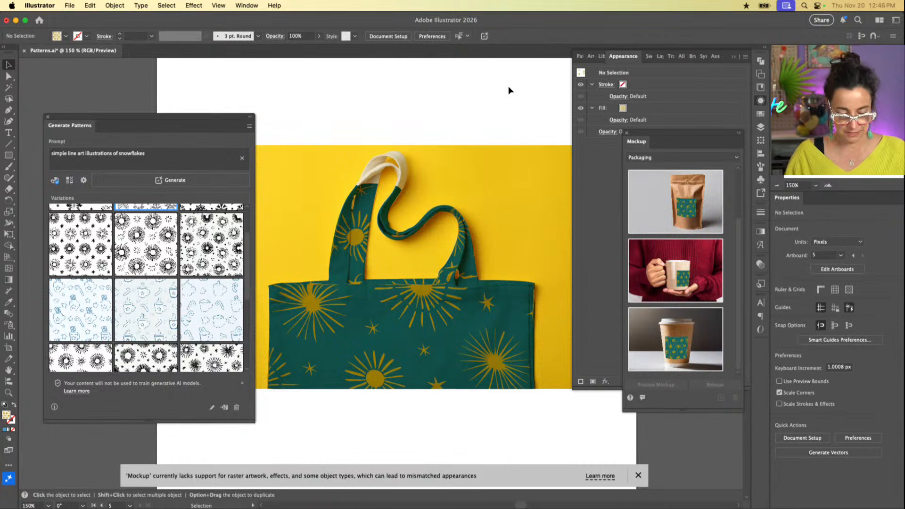
key("super+1")
key("super+minus")
key("super+minus")
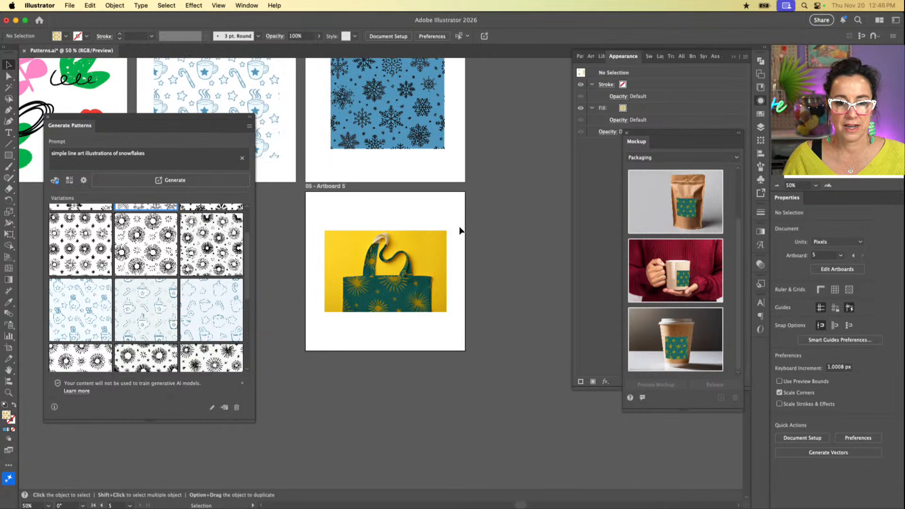
left_click(371, 326)
left_click(473, 322)
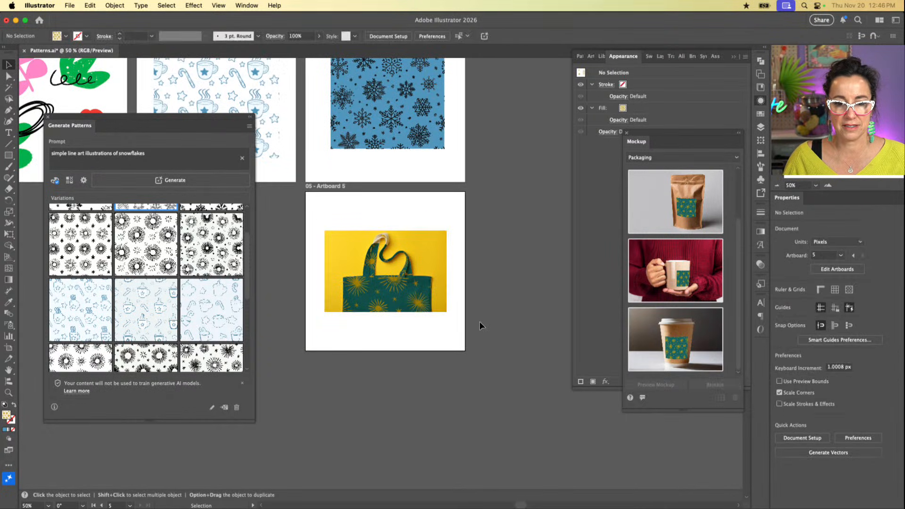
left_click(684, 220)
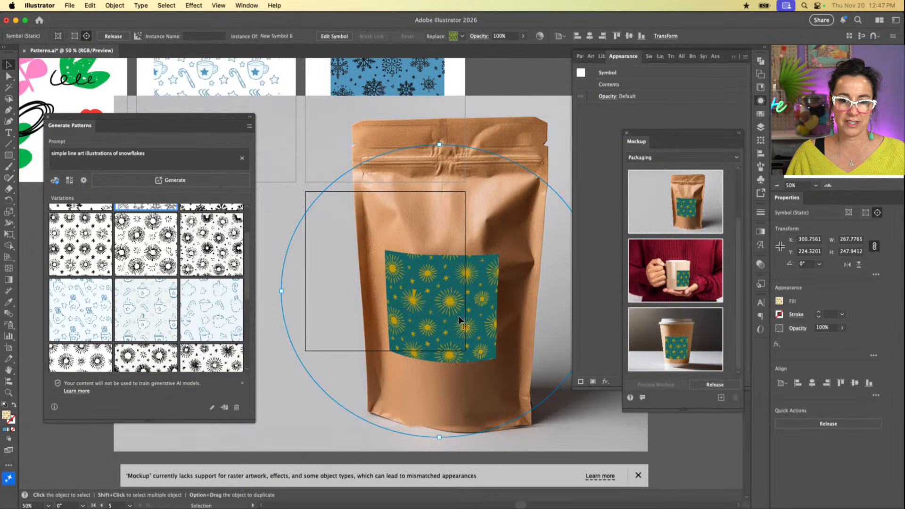
Step: Reposition the sunburst artwork on the front of the kraft pouch, ending just below its seal
scroll(485, 309, "right", 5)
left_click_drag(424, 311, 487, 187)
left_click_drag(445, 215, 401, 302)
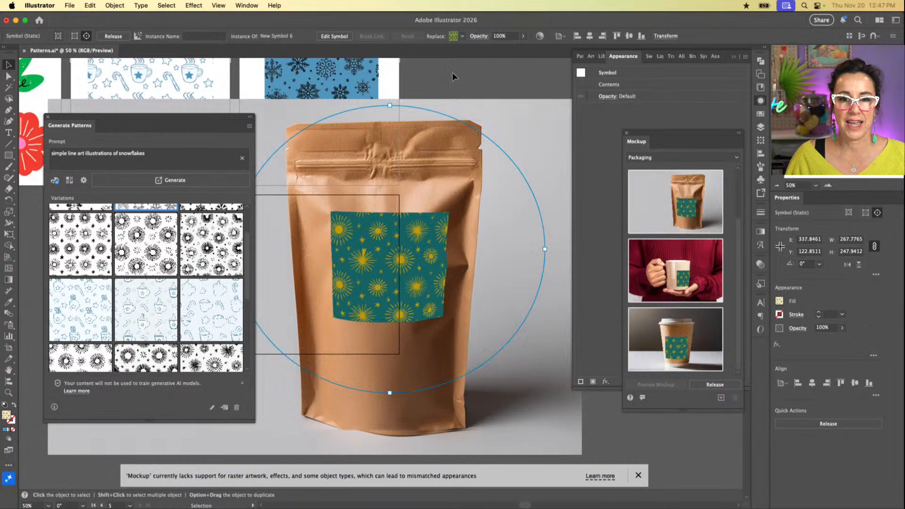
Step: Set the blend mode of the pouch's sunburst artwork to Multiply
left_click(475, 36)
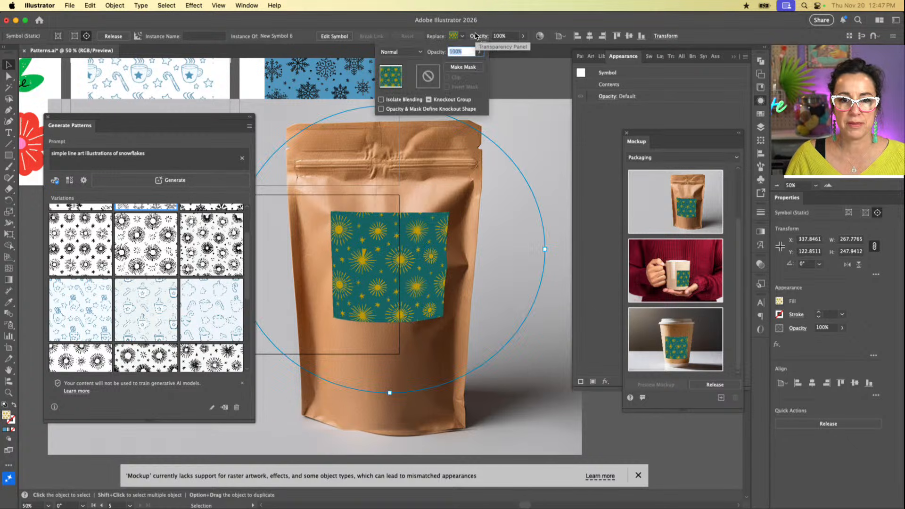
left_click(410, 52)
left_click(400, 85)
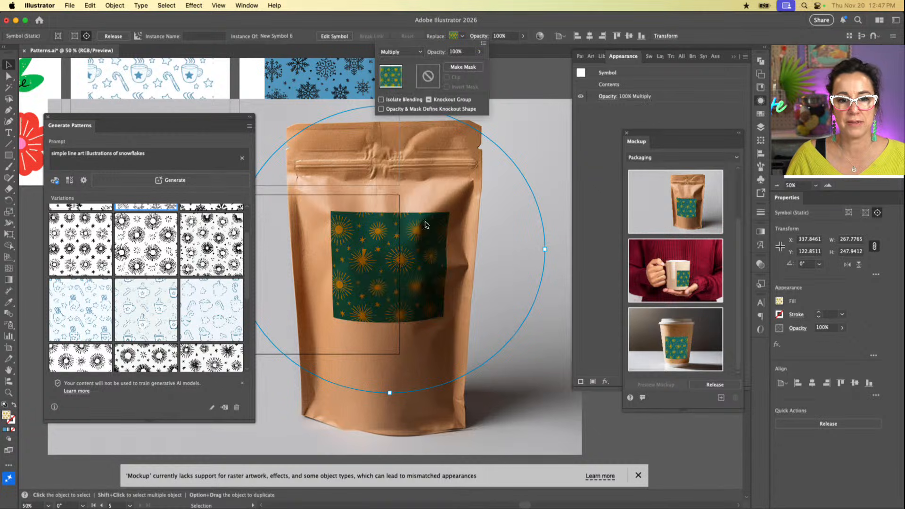
left_click(402, 300)
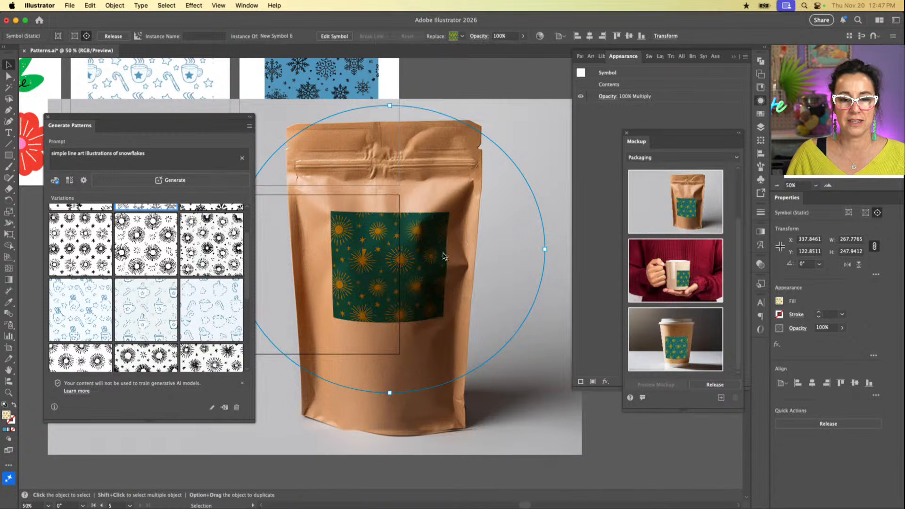
Step: Shift the multiplied artwork down to the middle of the pouch and collapse the Appearance panel
left_click_drag(397, 279, 381, 300)
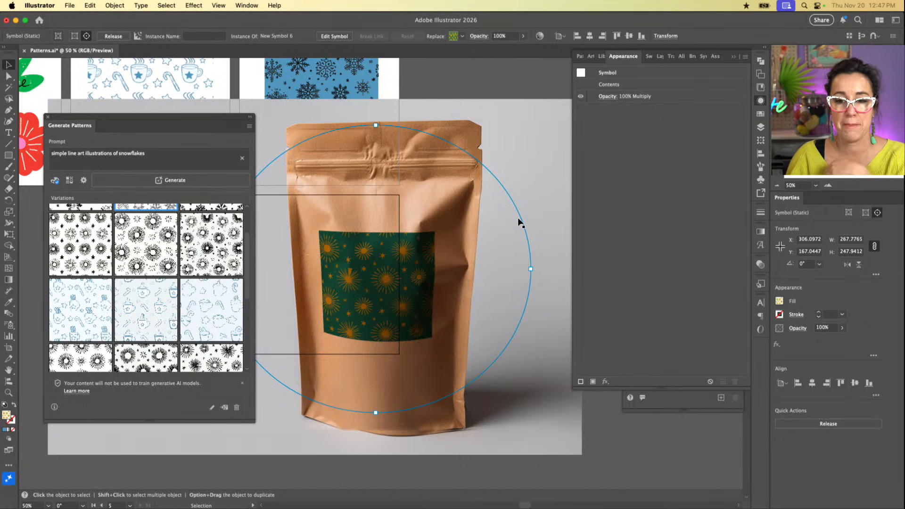
left_click(436, 245)
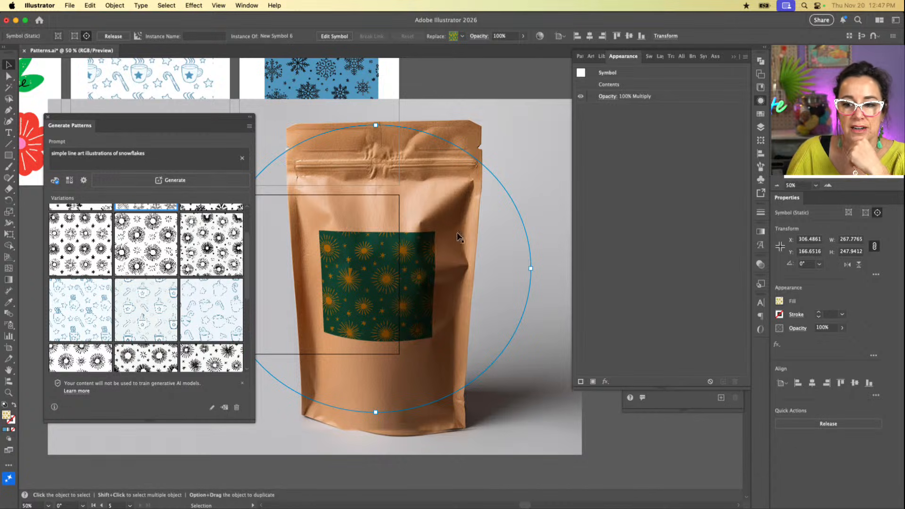
left_click(733, 57)
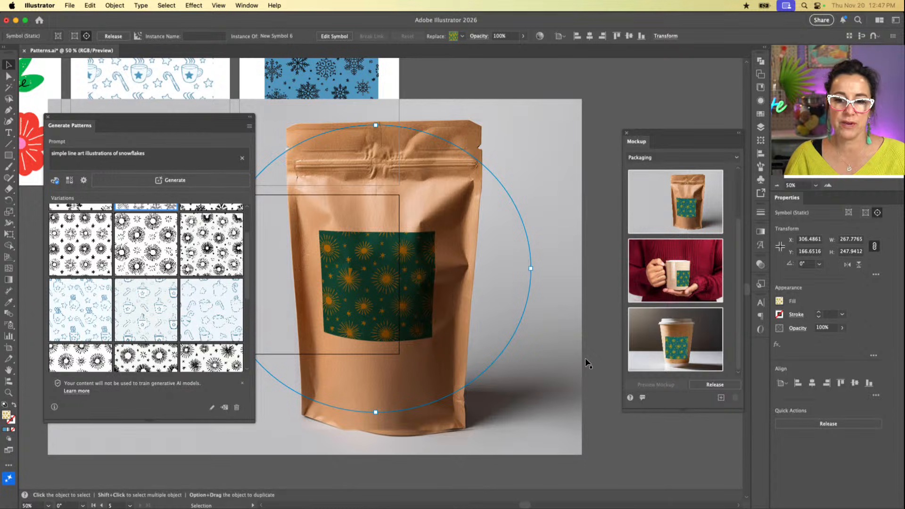
Step: Release the pouch mockup, then delete the tote bag mockup and the released pouch image with its artwork
left_click(714, 384)
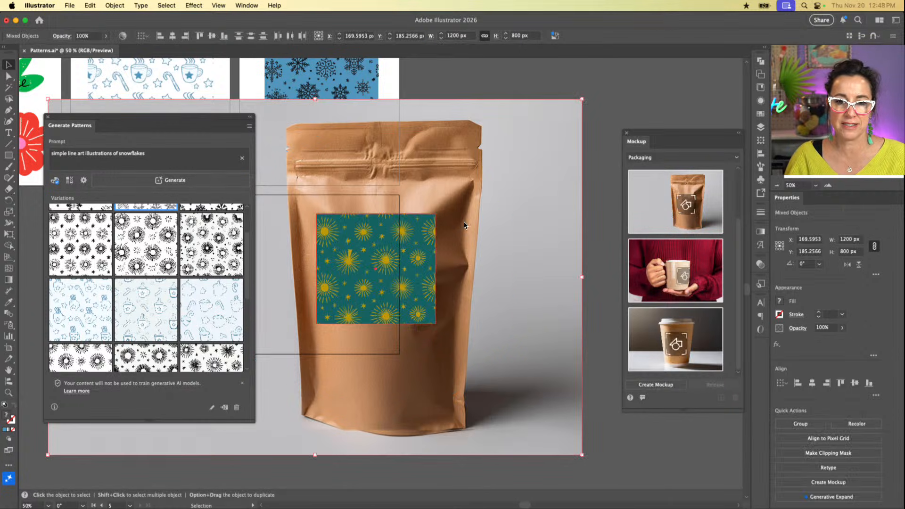
left_click(378, 345)
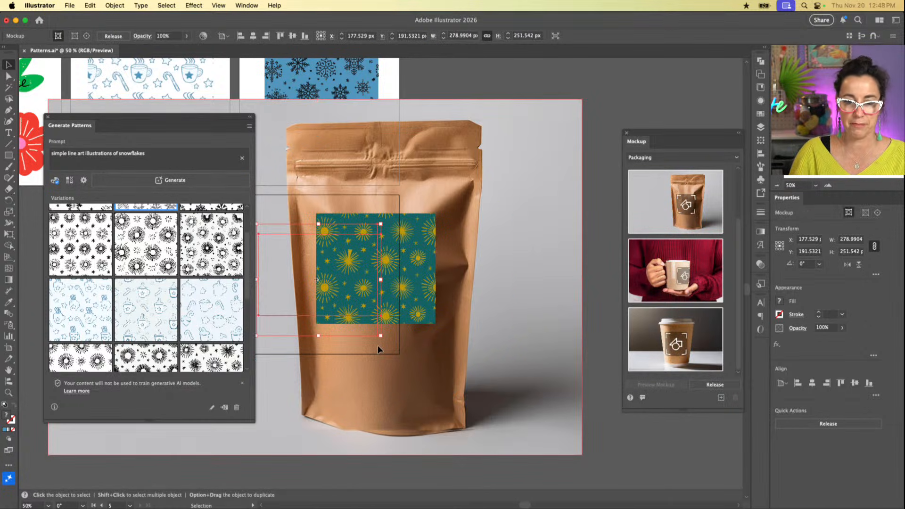
key("Delete")
left_click(396, 326)
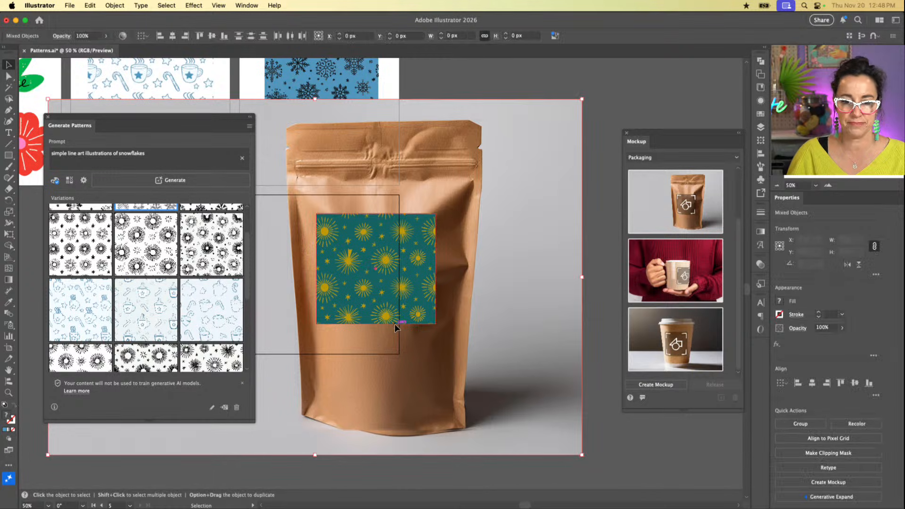
key("Delete")
scroll(395, 328, "left", 8)
scroll(395, 328, "up", 4)
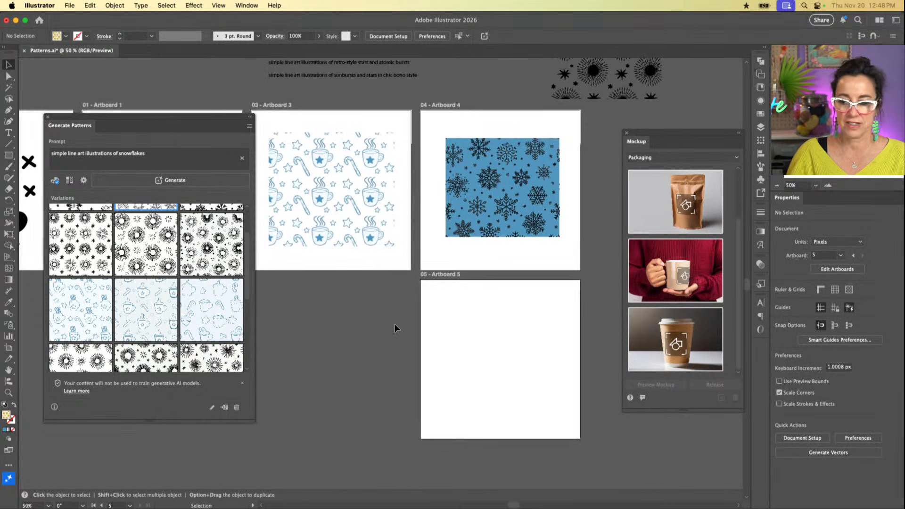